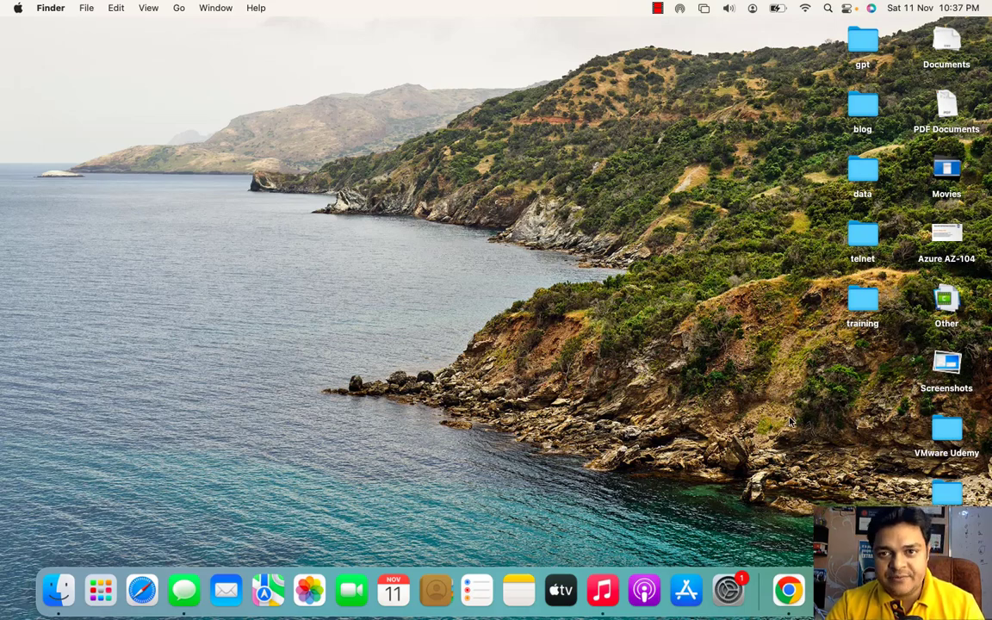
# Step: Minimize the VMware window and launch Paint by running mspaint from the Run dialog
pyautogui.click(831, 591)
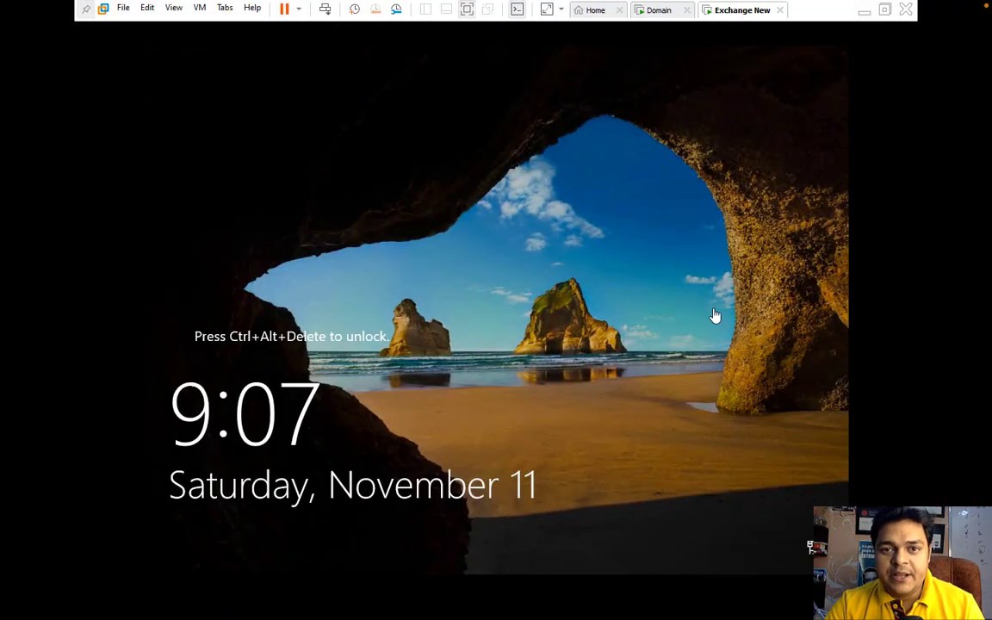
pyautogui.click(862, 10)
pyautogui.press('super+r')
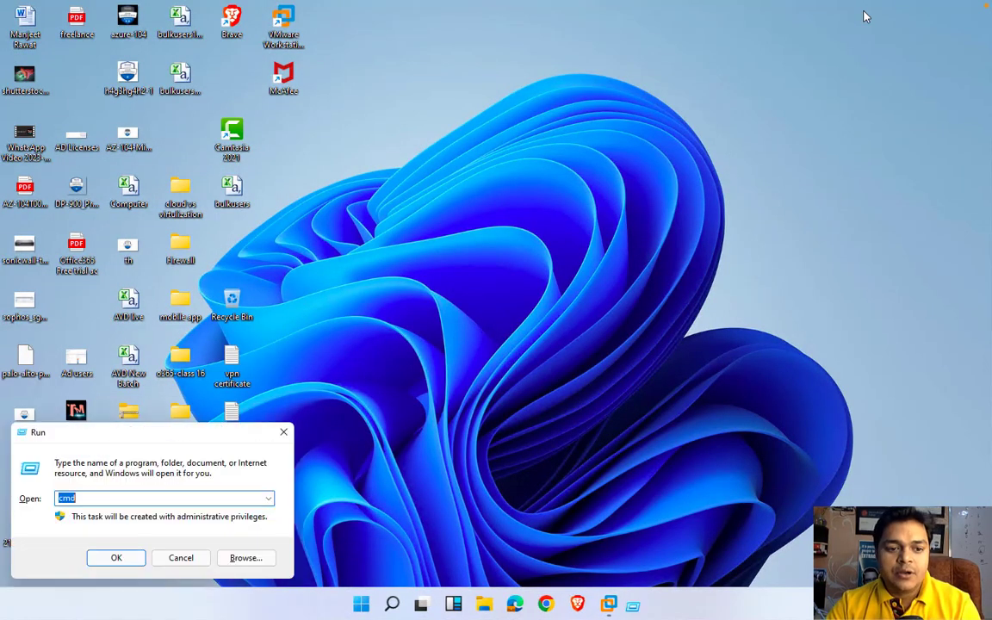
pyautogui.write('mspaint')
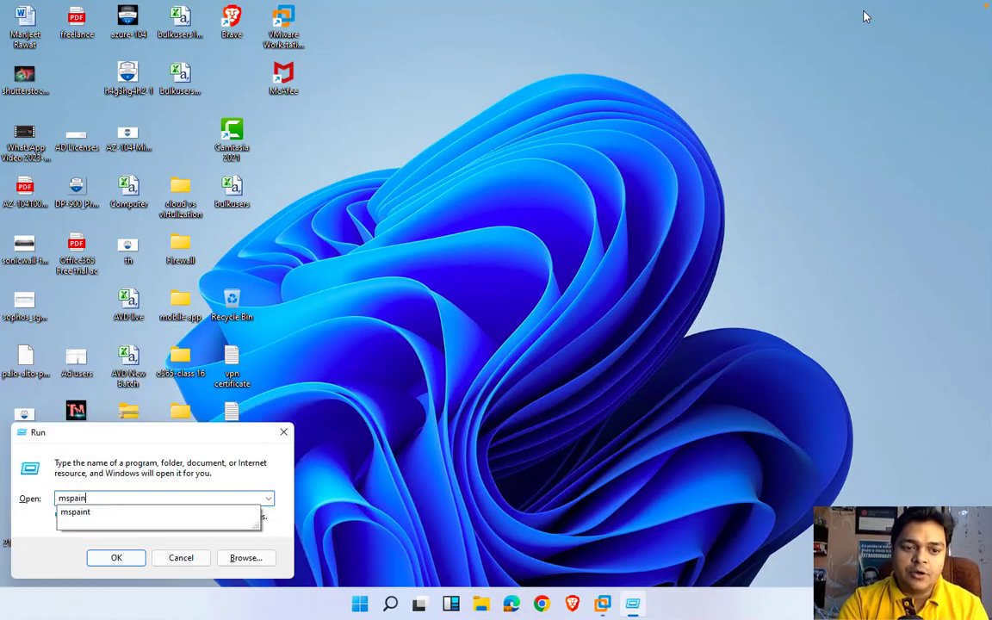
pyautogui.press('Return')
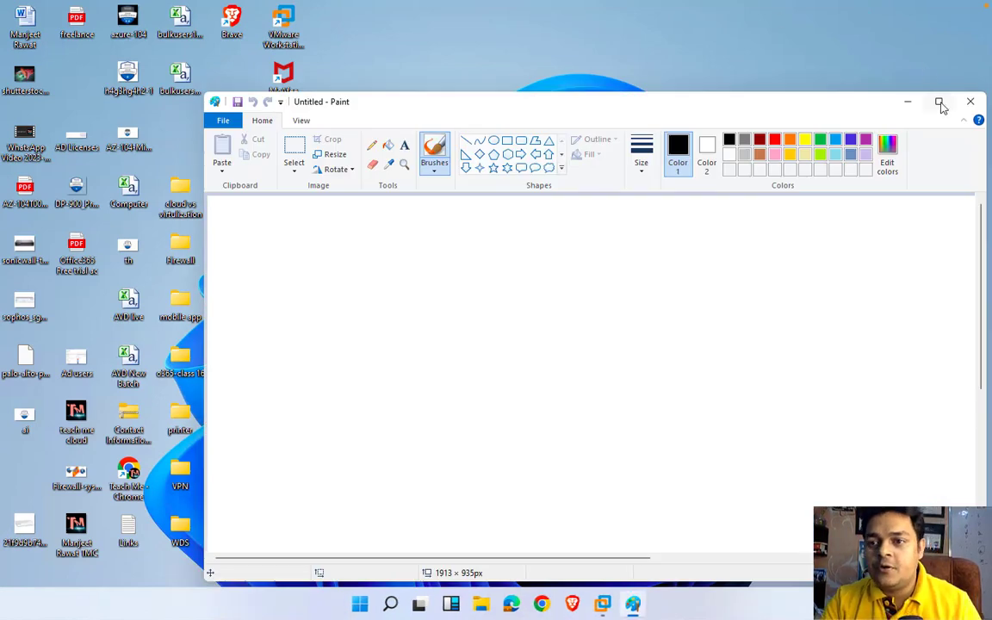
# Step: Maximize Paint and draw a large rectangle on the left of the canvas
pyautogui.click(941, 103)
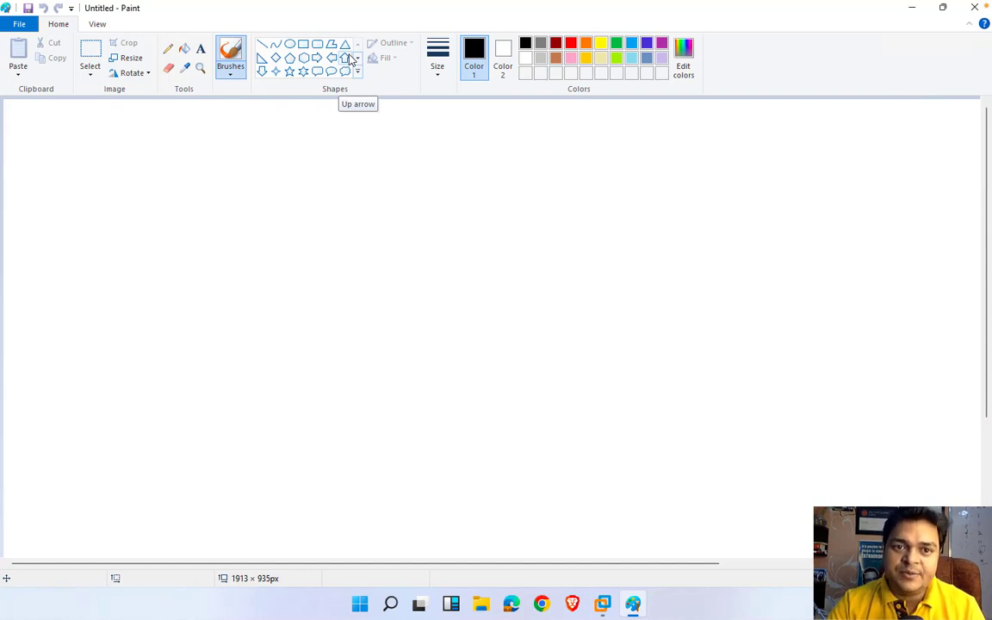
pyautogui.click(303, 43)
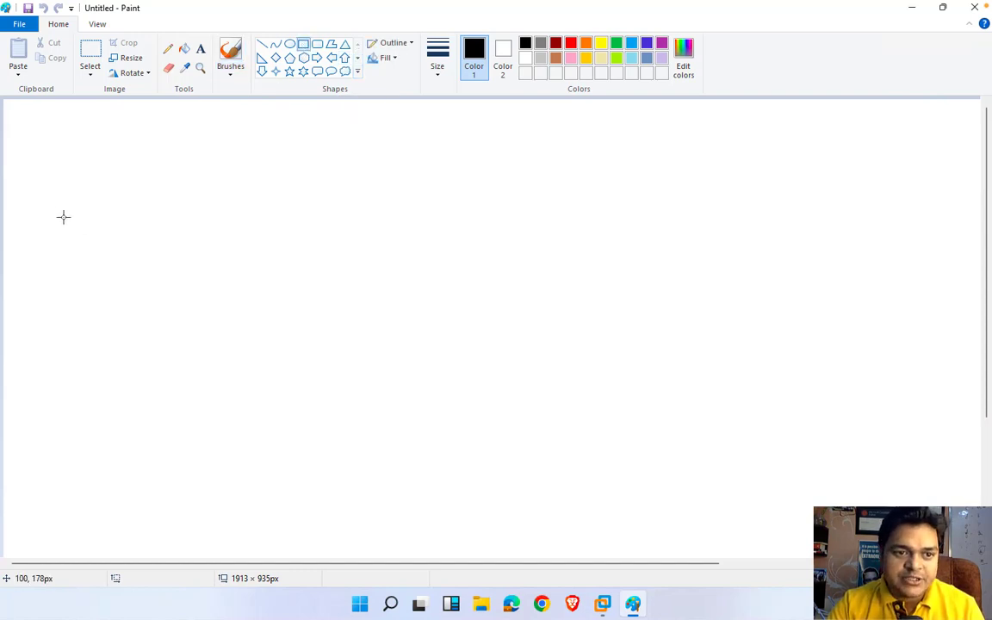
pyautogui.moveTo(49, 199); pyautogui.dragTo(328, 398)
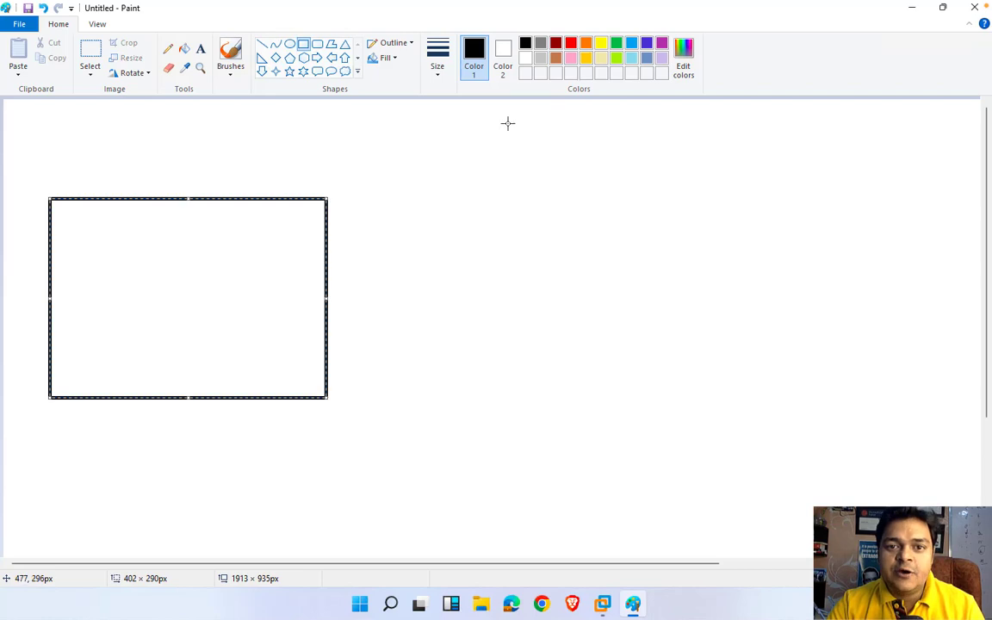
# Step: Add the dark red heading 'MS-365 Portal' above the large rectangle
pyautogui.click(555, 42)
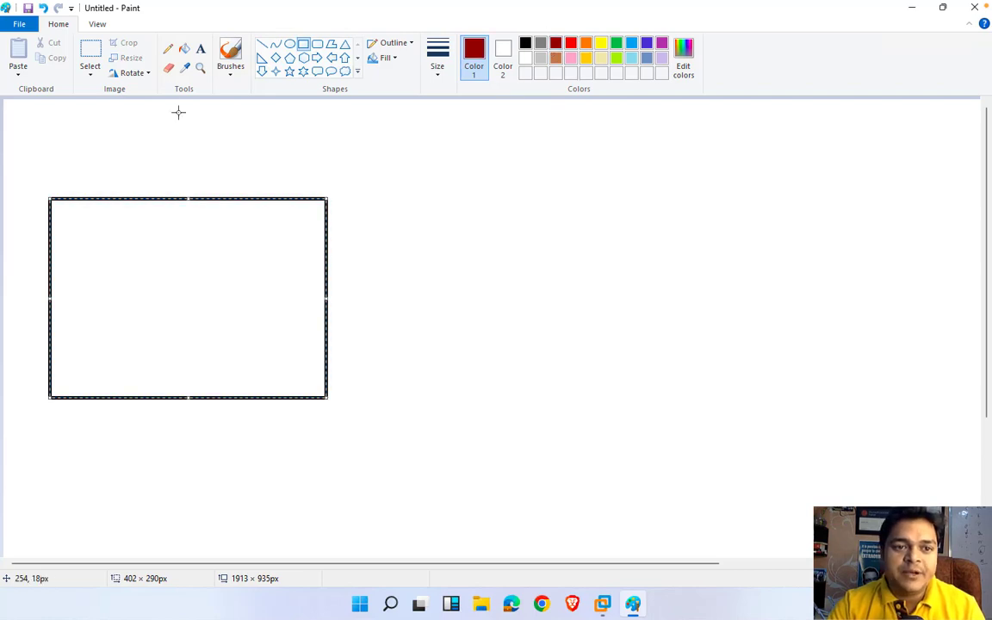
pyautogui.click(200, 48)
pyautogui.click(131, 161)
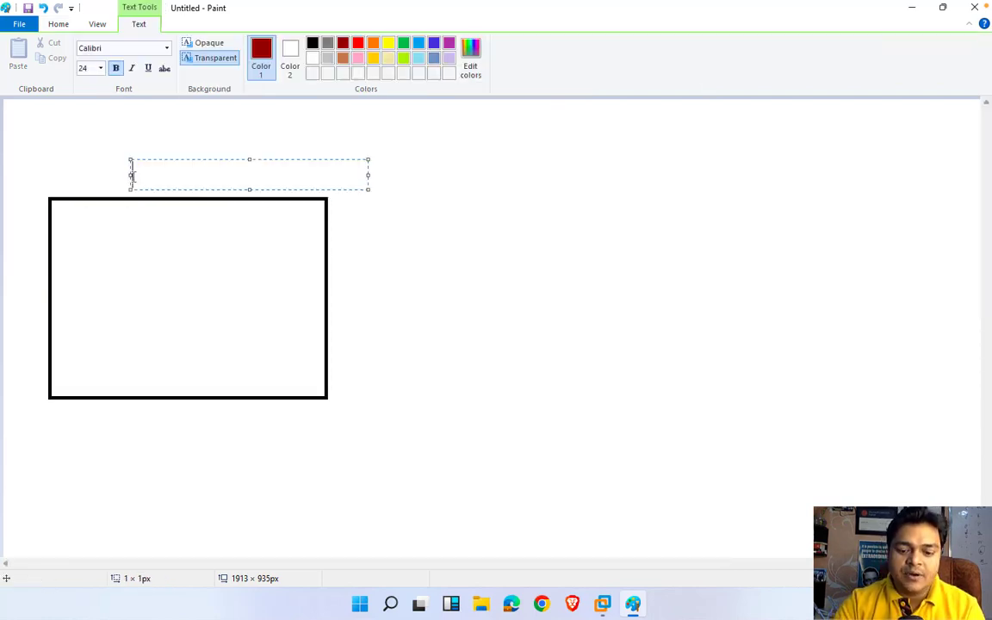
pyautogui.write('MS-37')
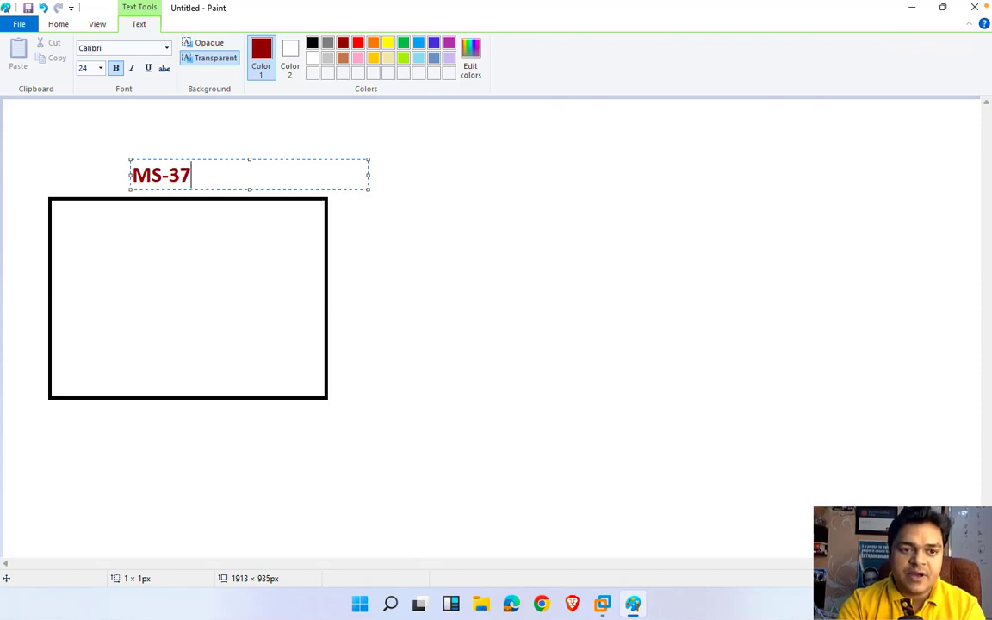
pyautogui.press('BackSpace')
pyautogui.write('65 Po')
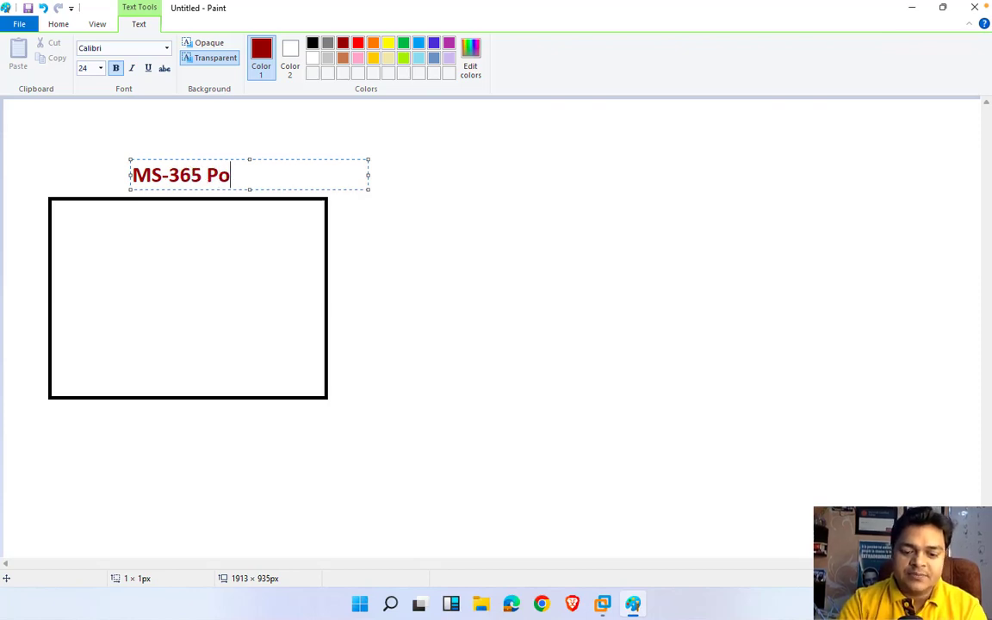
pyautogui.write('rtal')
pyautogui.click(458, 281)
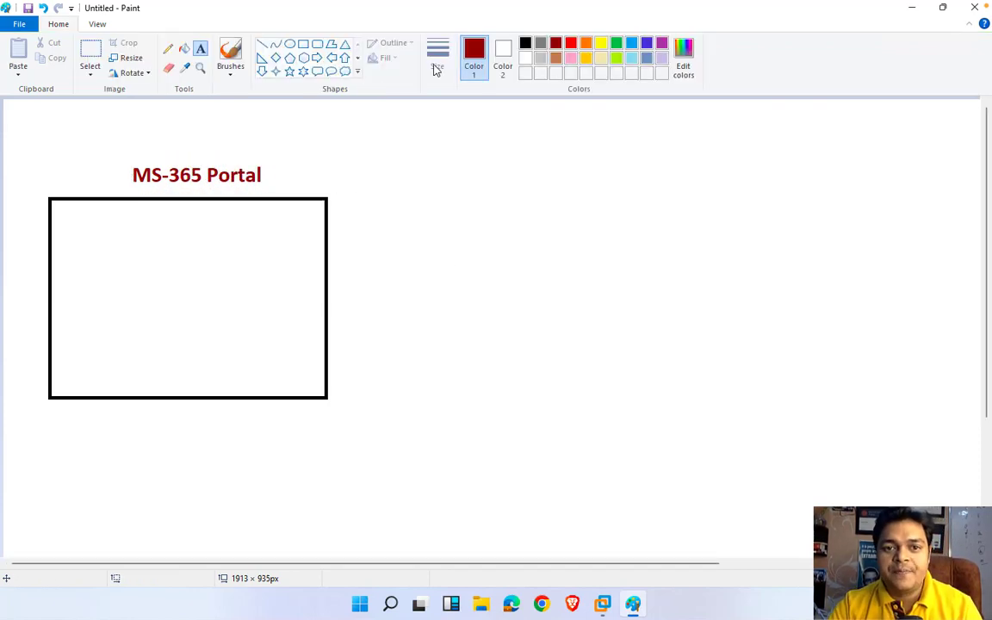
pyautogui.click(303, 44)
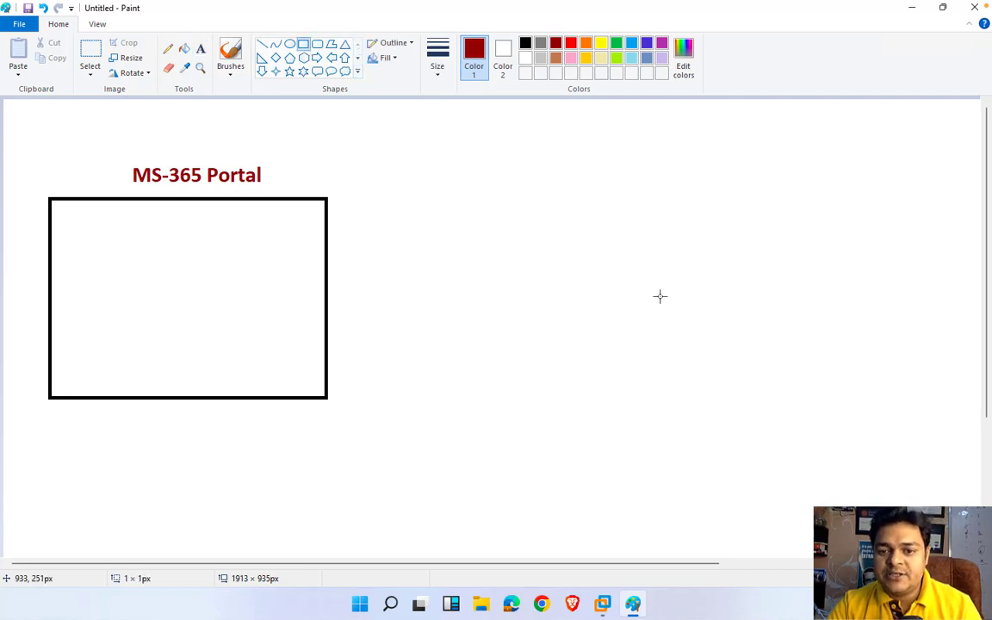
# Step: Draw two small aligned boxes to the right of the large rectangle
pyautogui.moveTo(646, 272); pyautogui.dragTo(697, 346)
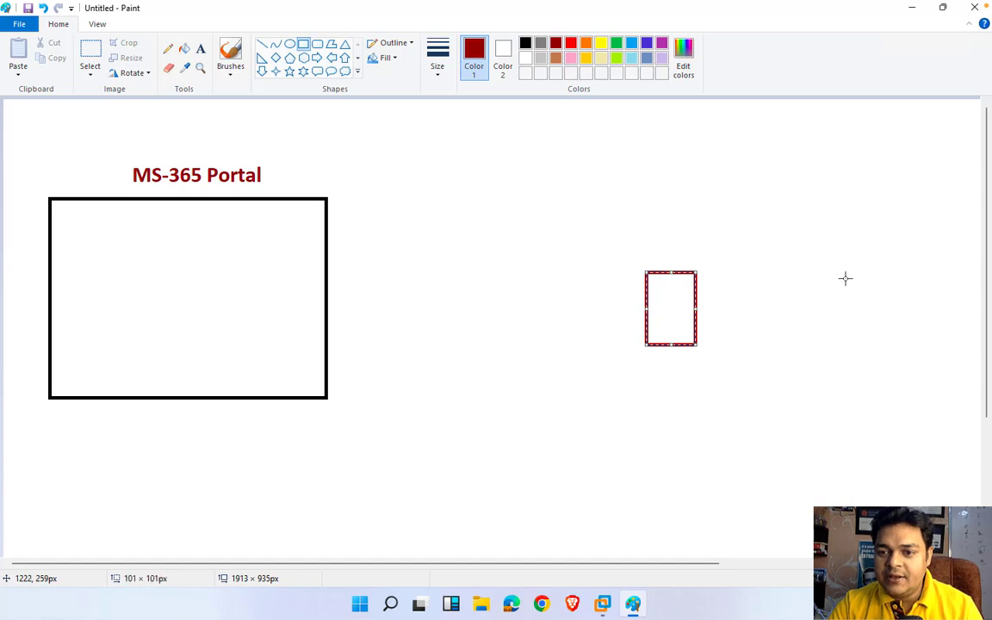
pyautogui.moveTo(845, 277); pyautogui.dragTo(897, 351)
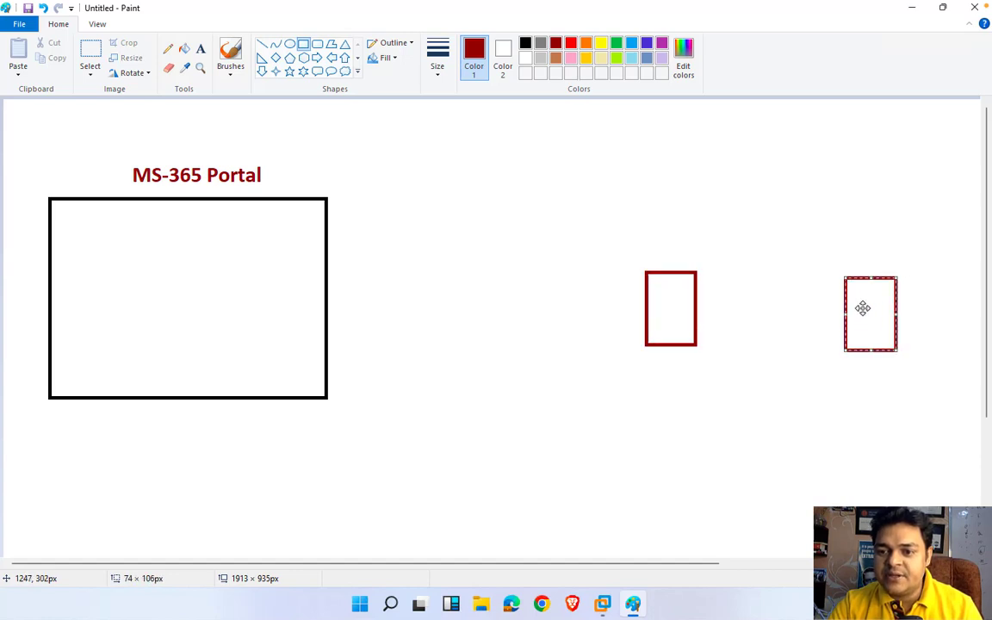
pyautogui.moveTo(864, 307); pyautogui.dragTo(861, 303)
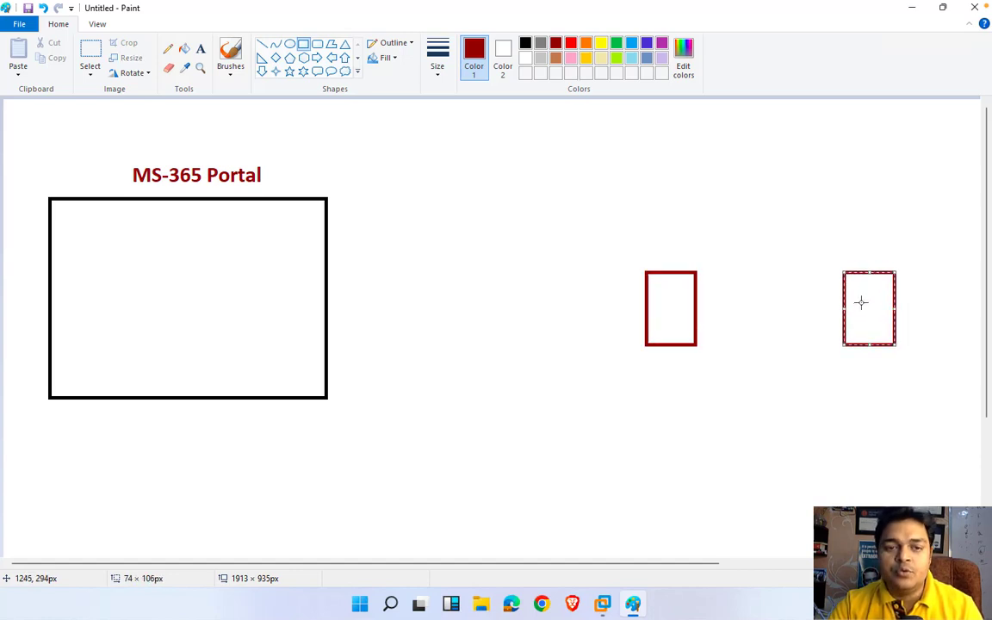
# Step: Label the small boxes 'server 2016' above and 'ADDS-Cloud.com' below
pyautogui.click(201, 50)
pyautogui.click(624, 250)
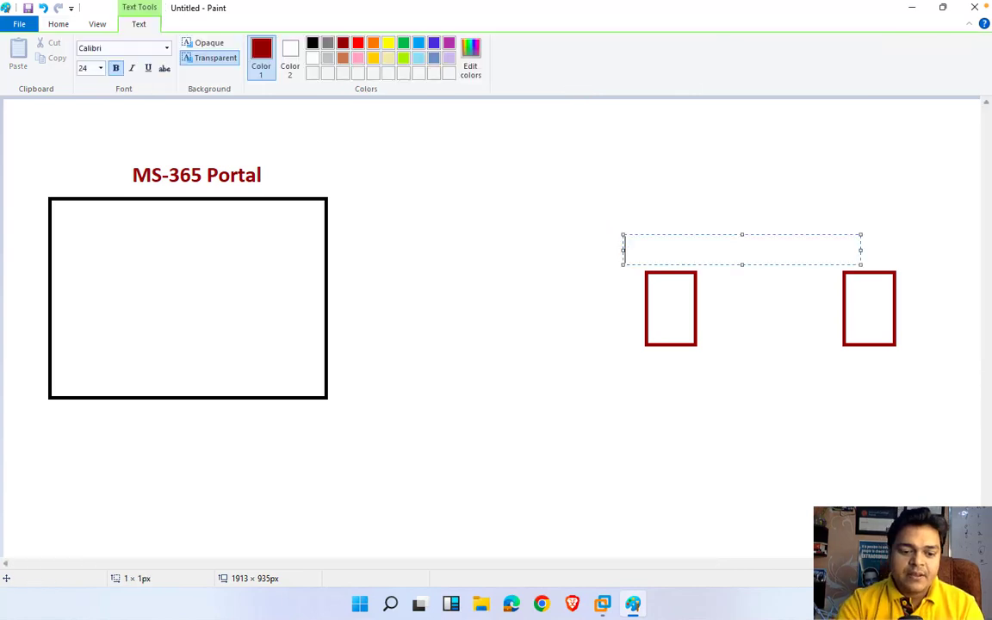
pyautogui.write('server 201')
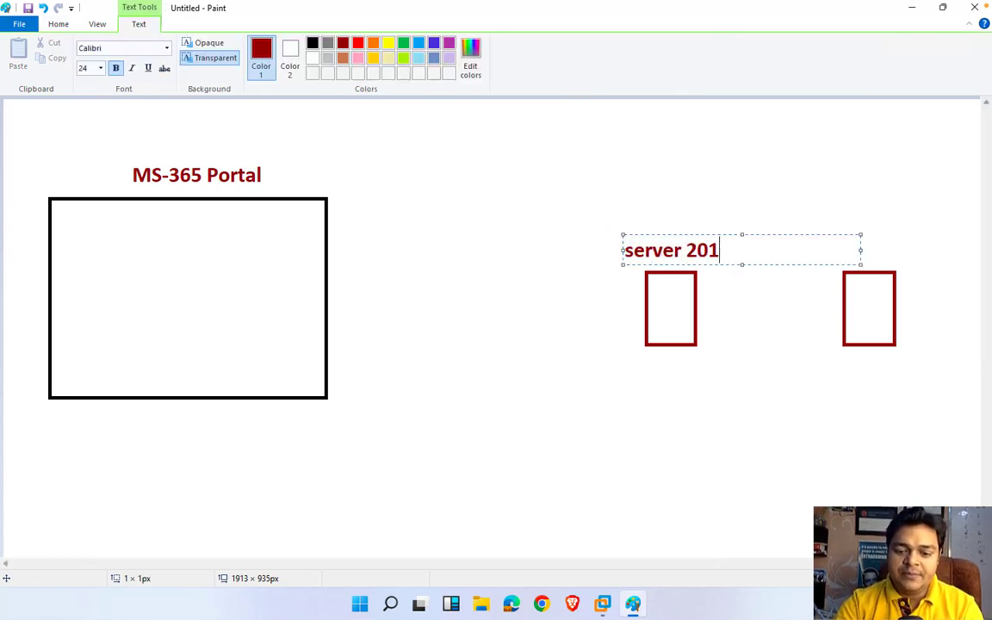
pyautogui.write('6')
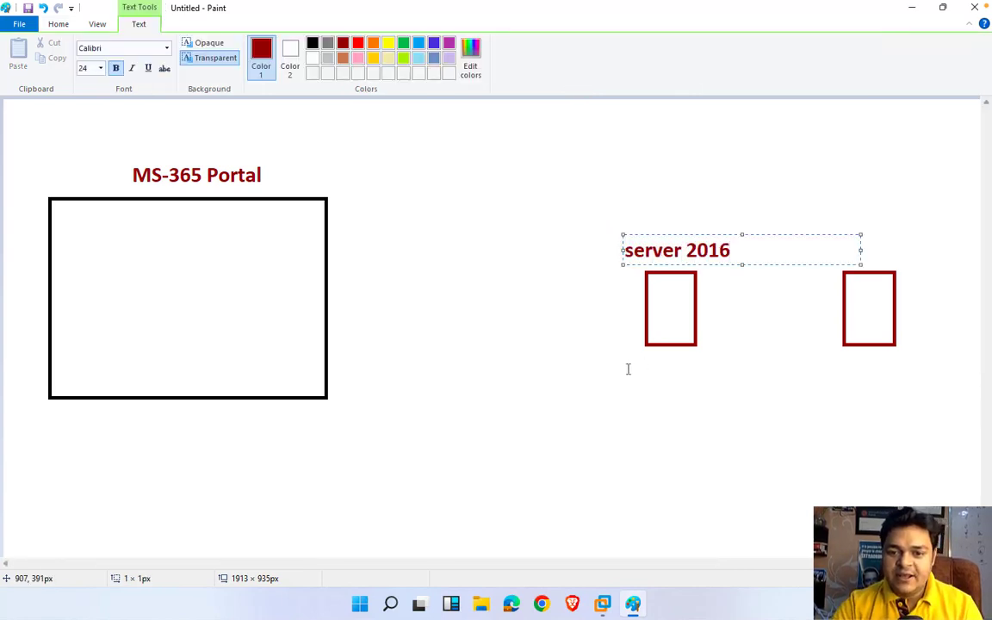
pyautogui.click(628, 368)
pyautogui.click(619, 370)
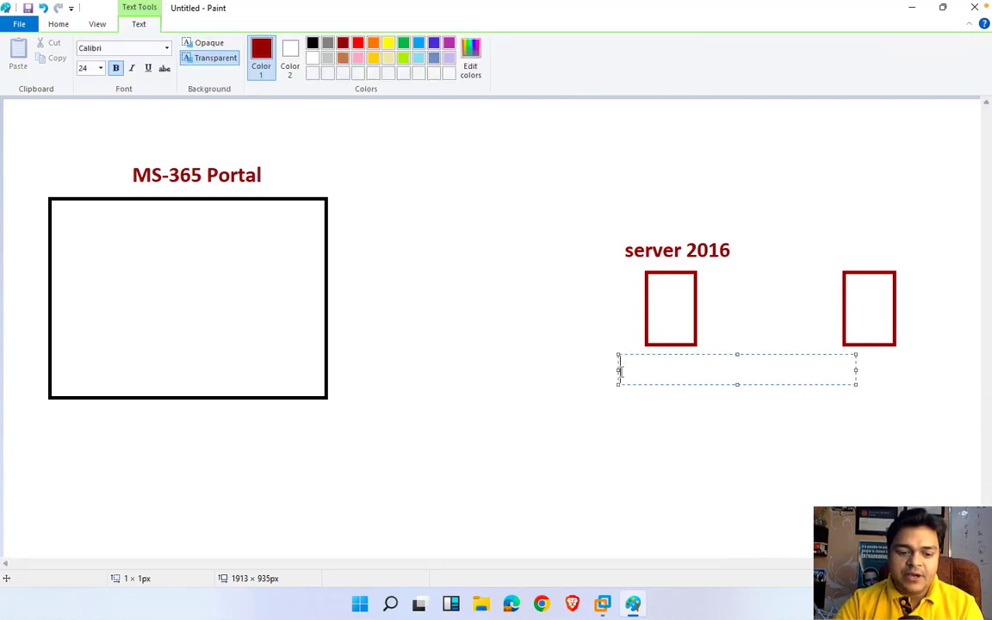
pyautogui.write('ADDS')
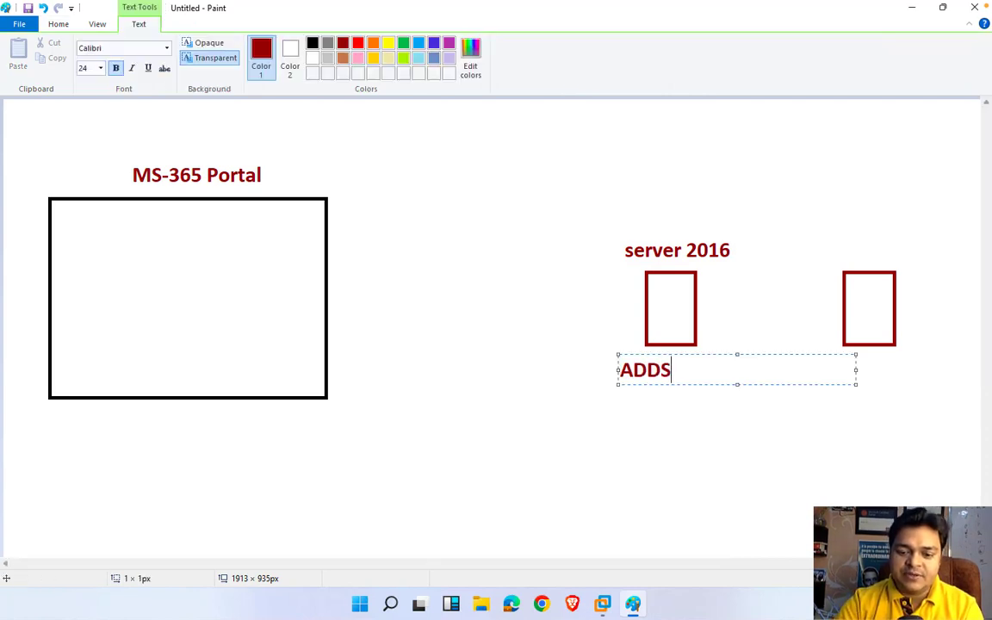
pyautogui.write('-Cl')
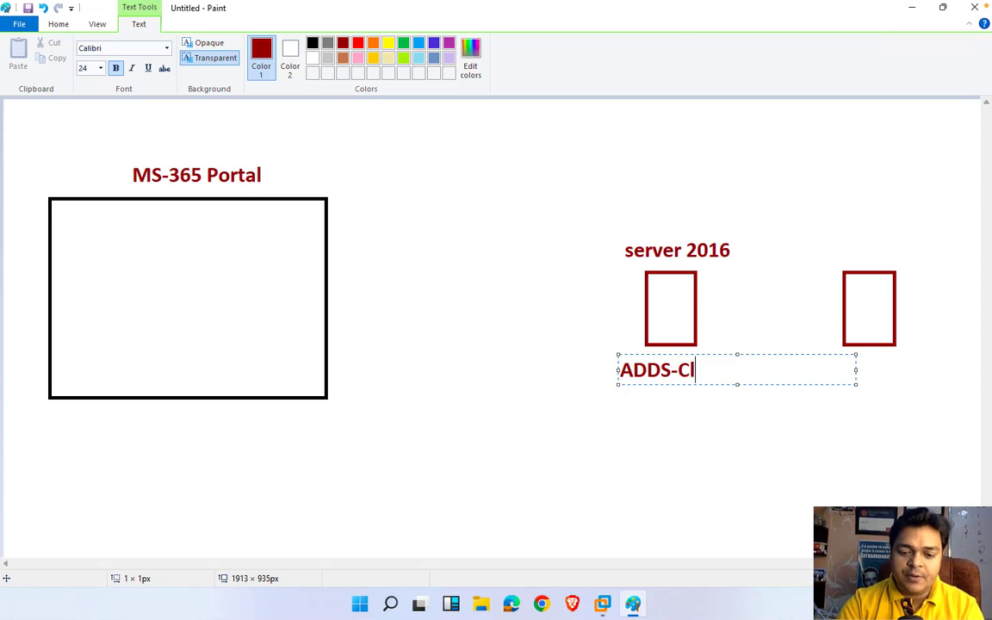
pyautogui.write('oud.com')
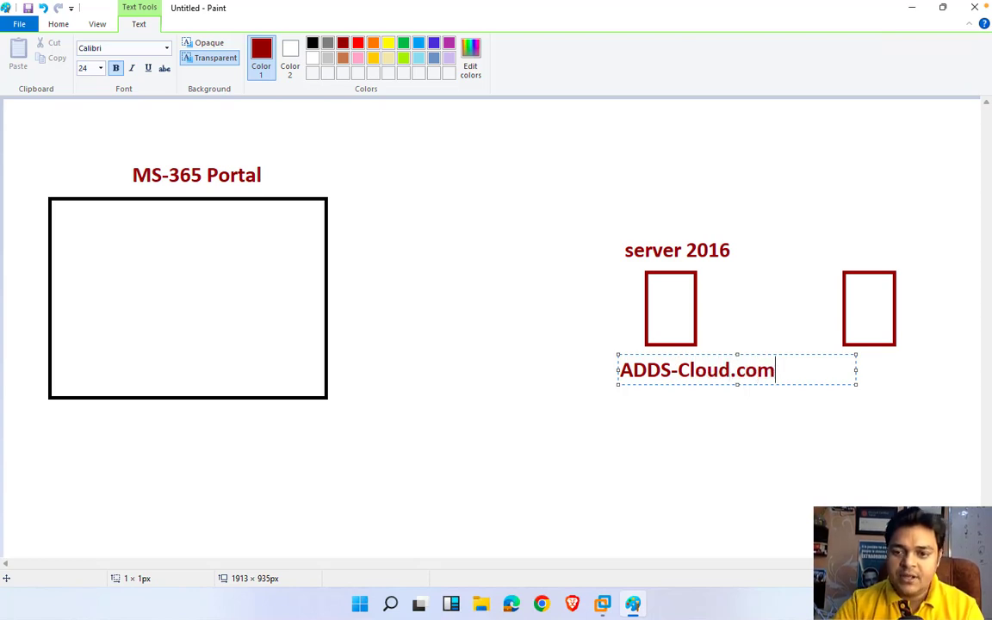
pyautogui.click(850, 261)
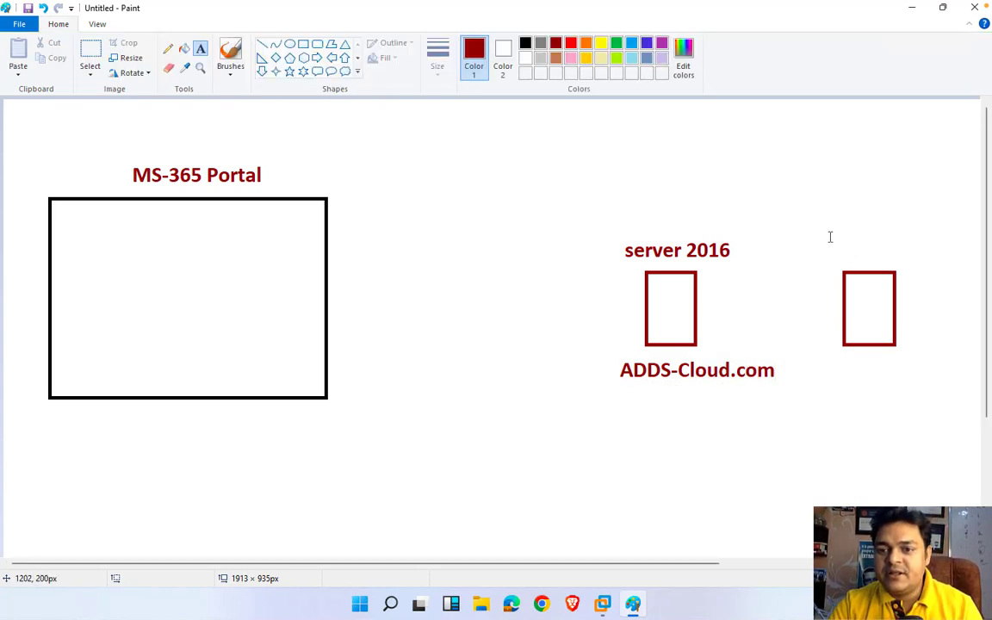
pyautogui.click(827, 219)
# Step: Label the right-hand box 'server 2016' as well
pyautogui.write('serve')
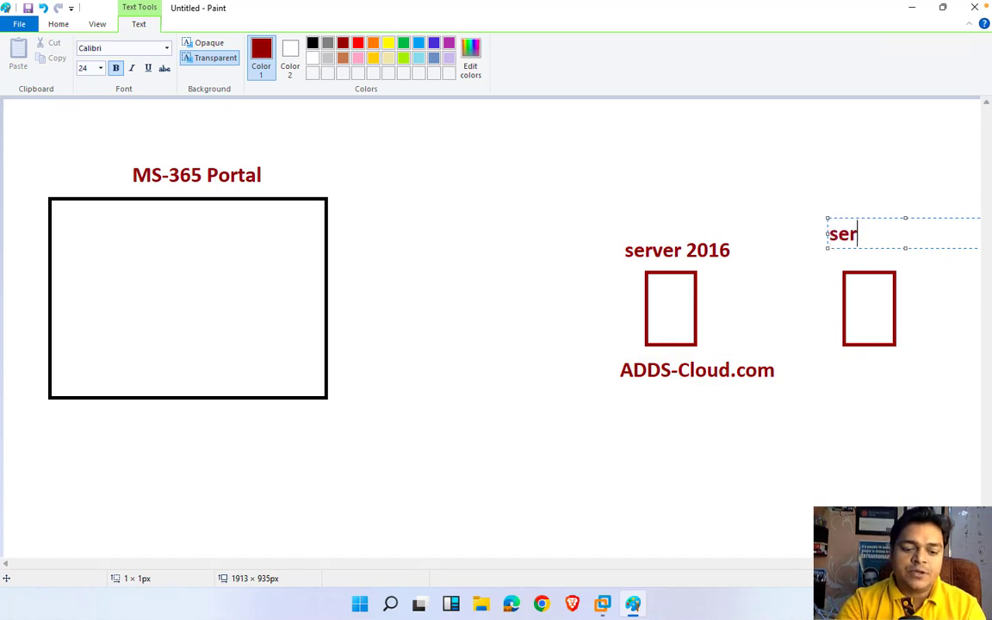
pyautogui.press('BackSpace')
pyautogui.press('BackSpace')
pyautogui.press('BackSpace')
pyautogui.press('BackSpace')
pyautogui.press('BackSpace')
pyautogui.write('server 2016')
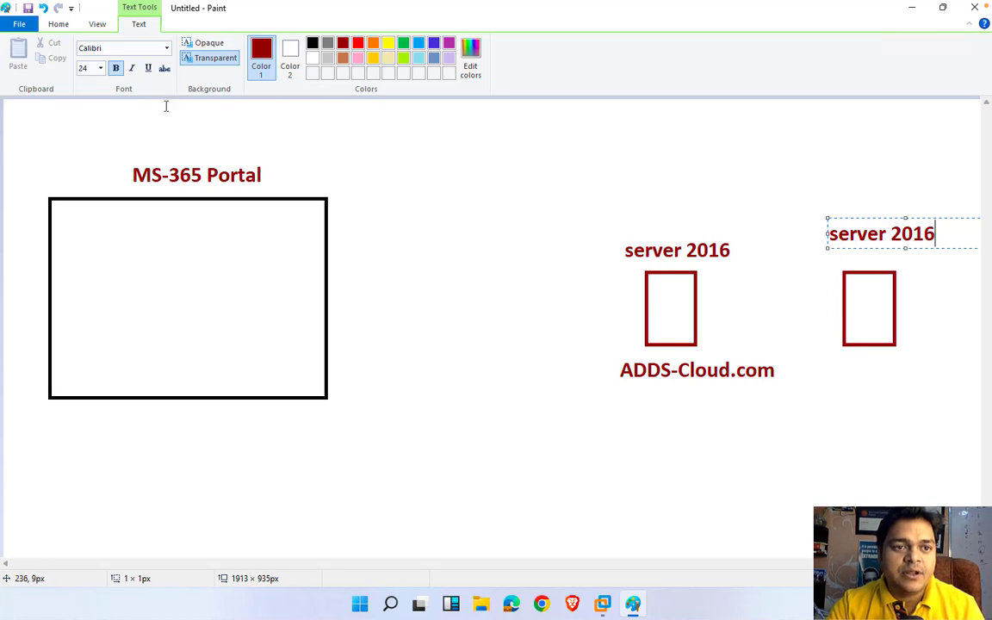
pyautogui.click(59, 24)
# Step: With a thick pencil, draw an arrow between the server boxes and a curved arrow into the MS-365 Portal box
pyautogui.click(168, 48)
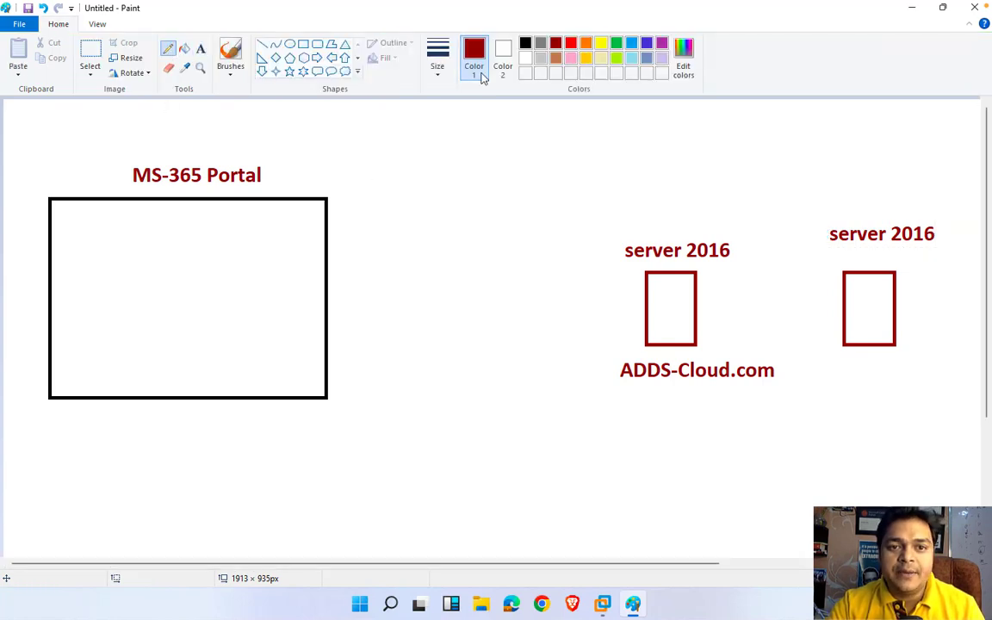
pyautogui.click(437, 74)
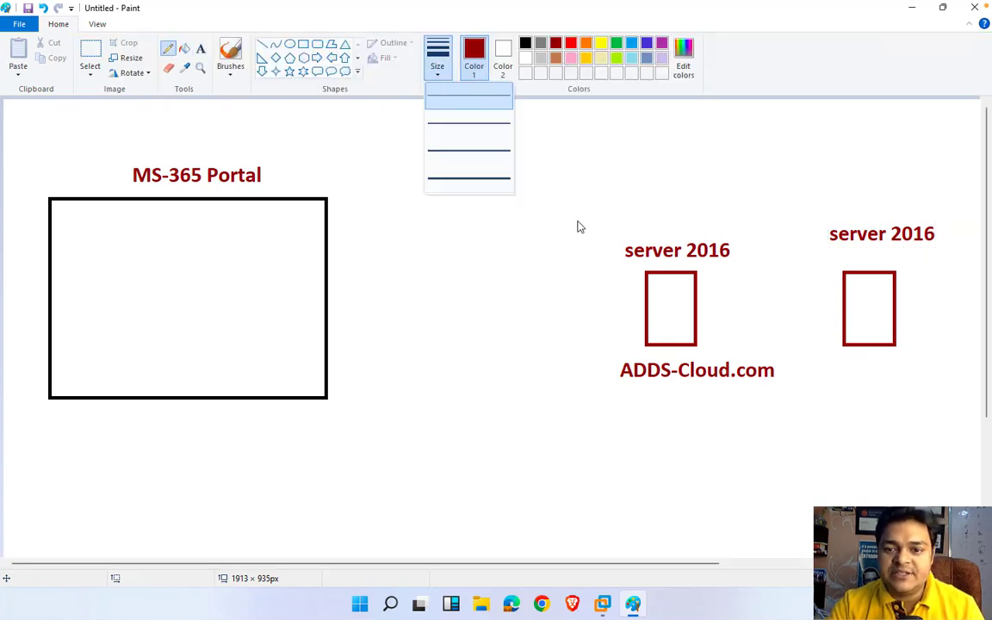
pyautogui.click(485, 184)
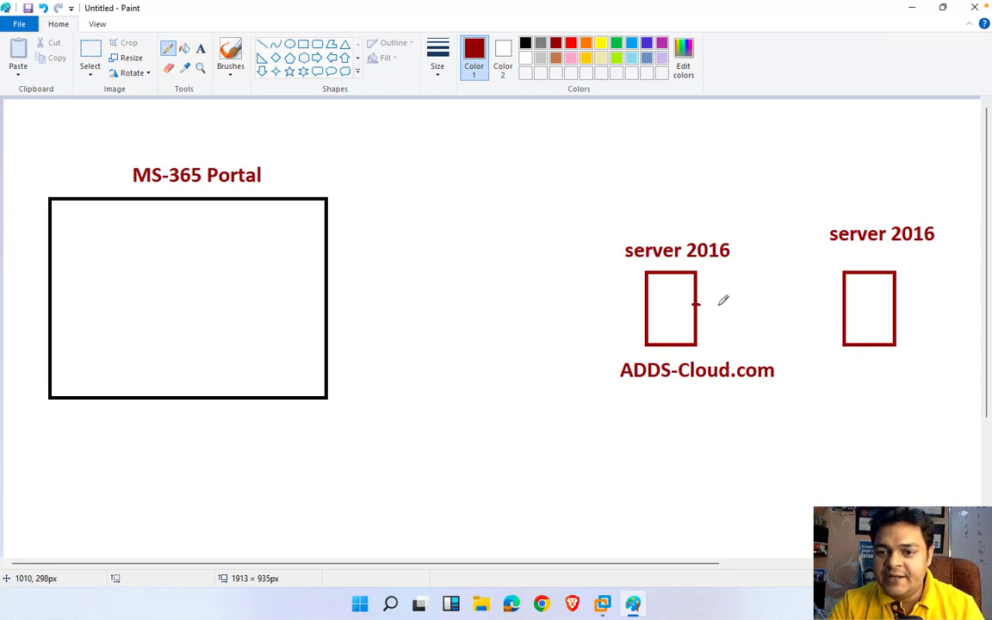
pyautogui.moveTo(695, 303)
pyautogui.mouseDown()
pyautogui.moveTo(844, 305)
pyautogui.moveTo(837, 297)
pyautogui.moveTo(848, 306)
pyautogui.mouseUp()
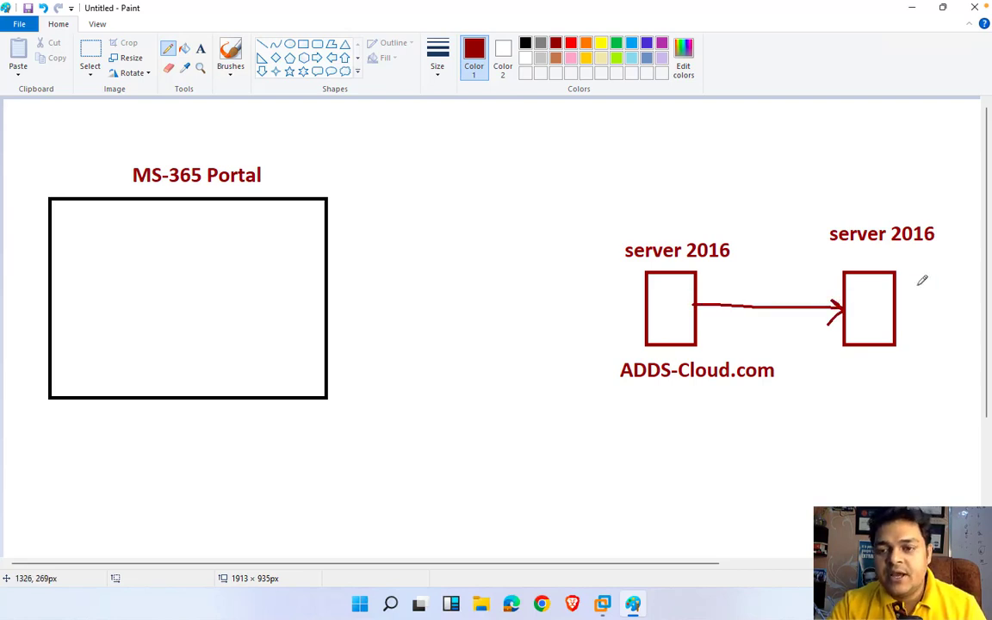
pyautogui.click(201, 48)
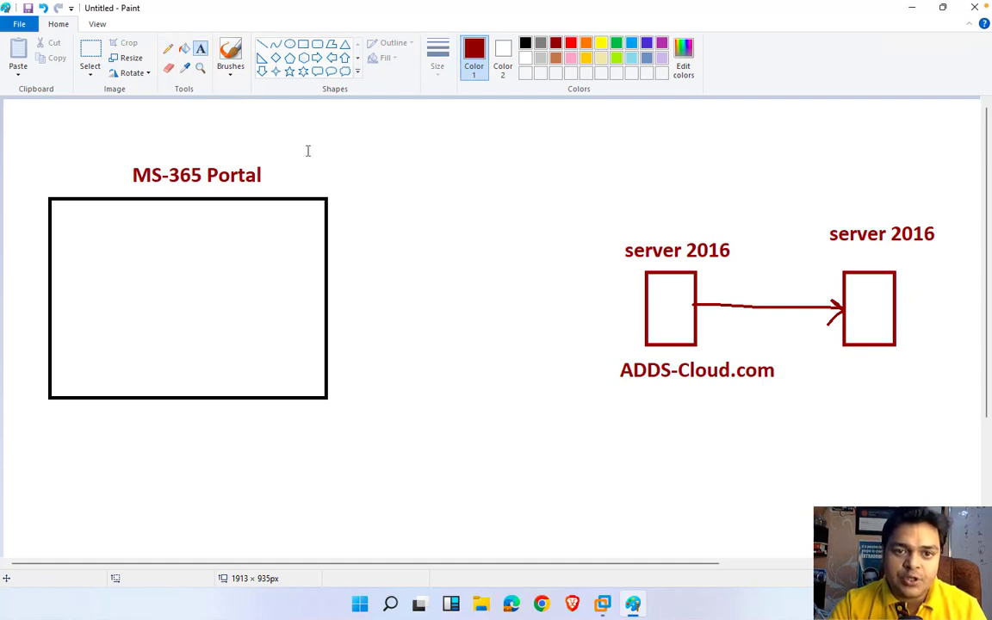
pyautogui.click(168, 48)
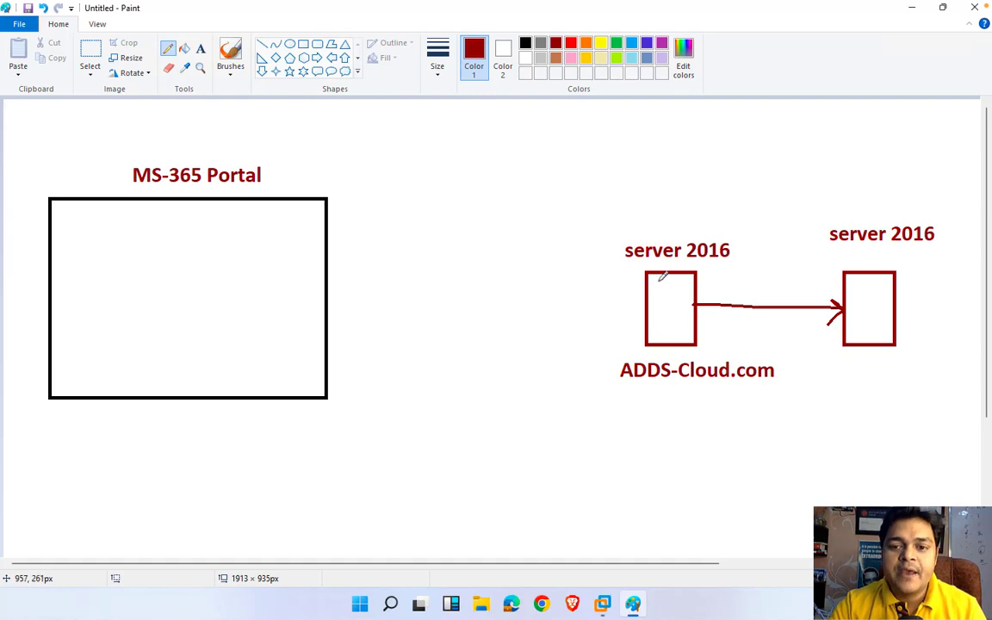
pyautogui.moveTo(645, 275)
pyautogui.mouseDown()
pyautogui.moveTo(461, 228)
pyautogui.moveTo(269, 293)
pyautogui.moveTo(264, 308)
pyautogui.mouseUp()
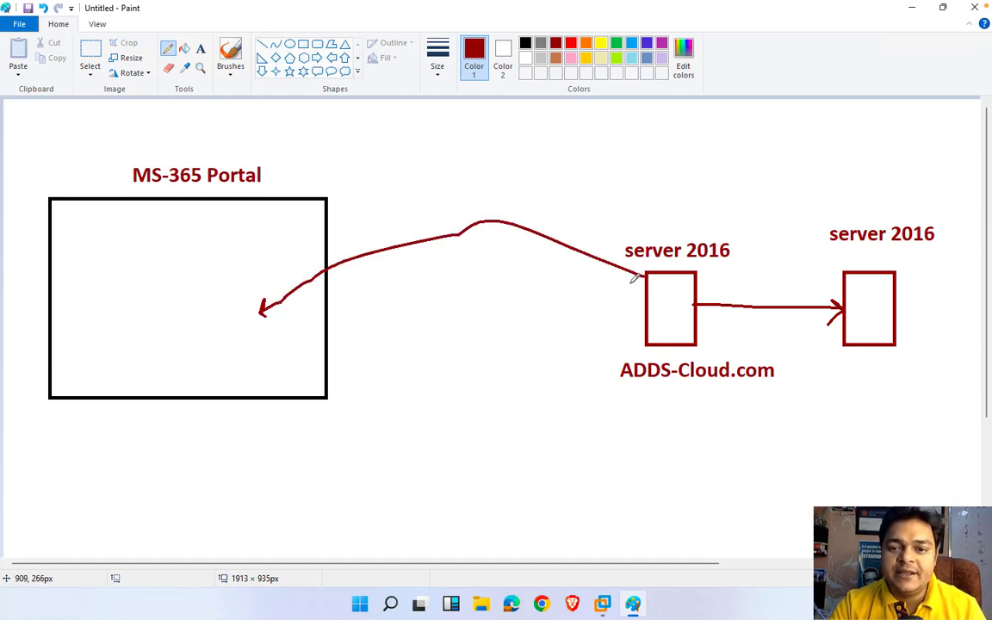
pyautogui.moveTo(630, 283)
pyautogui.mouseDown()
pyautogui.moveTo(645, 282)
pyautogui.moveTo(639, 269)
pyautogui.mouseUp()
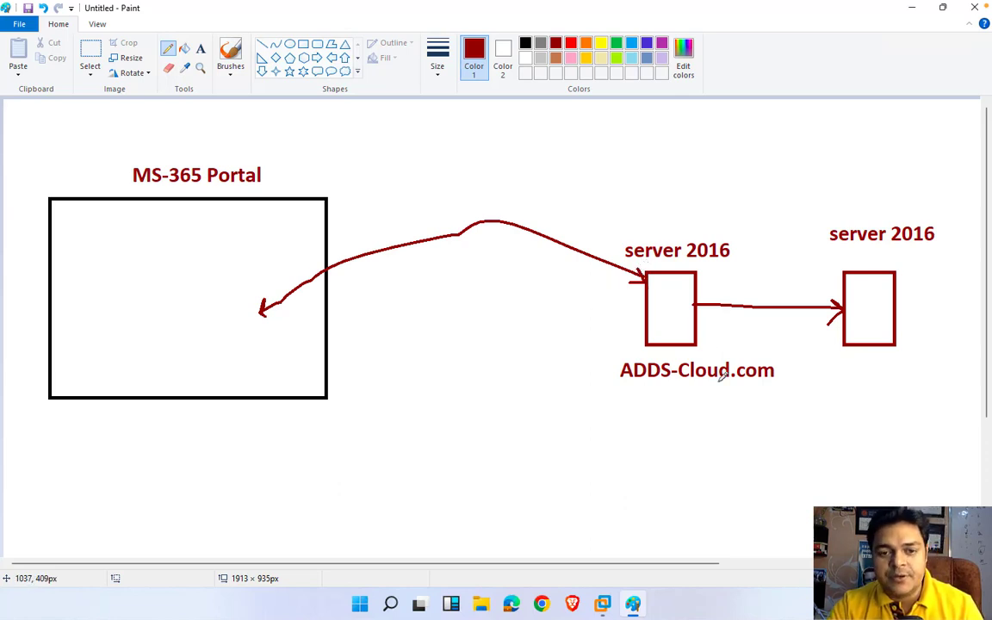
# Step: List aws, gcp and tata on separate lines inside the MS-365 Portal box
pyautogui.click(201, 49)
pyautogui.click(128, 277)
pyautogui.moveTo(153, 338); pyautogui.dragTo(170, 372)
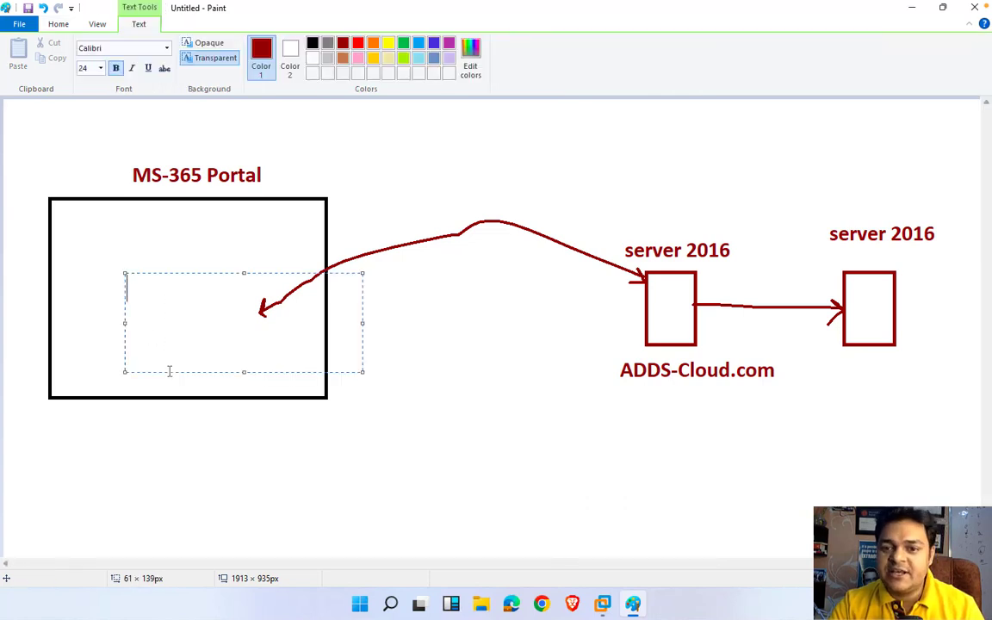
pyautogui.write('aws')
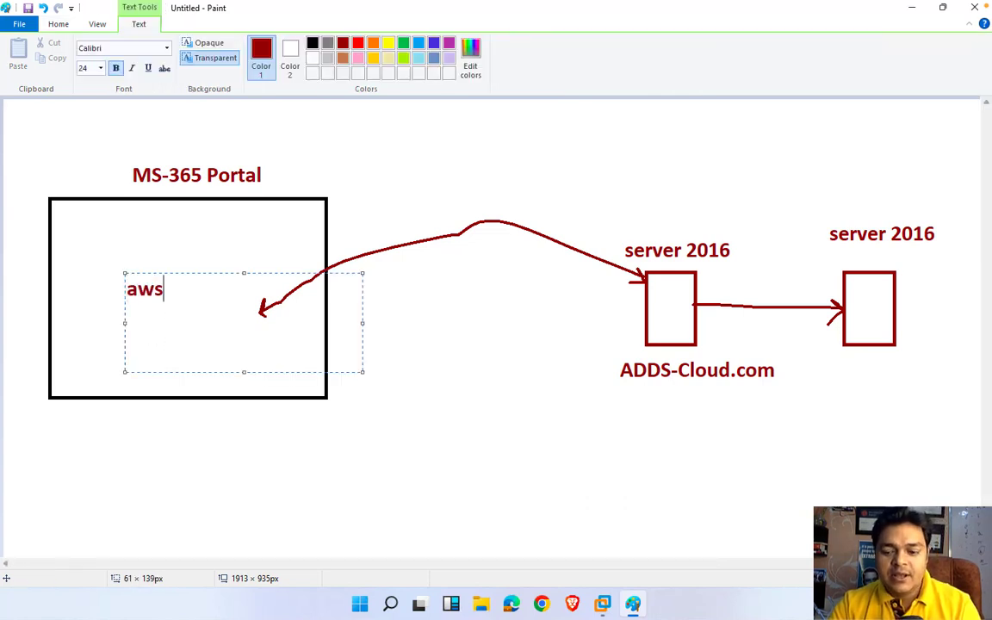
pyautogui.press('Return')
pyautogui.write('gcp')
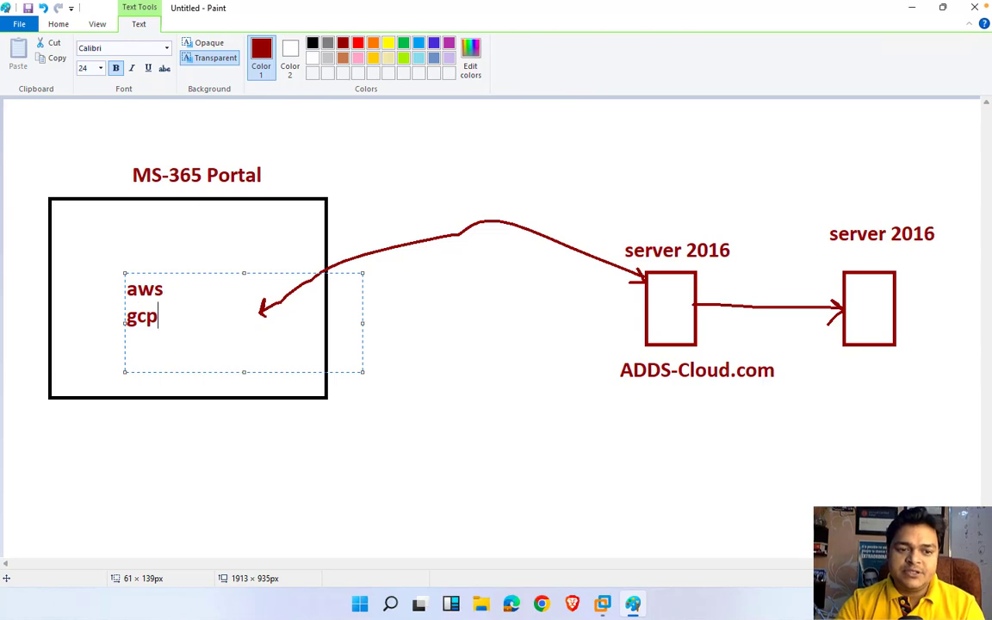
pyautogui.press('Return')
pyautogui.write('tata')
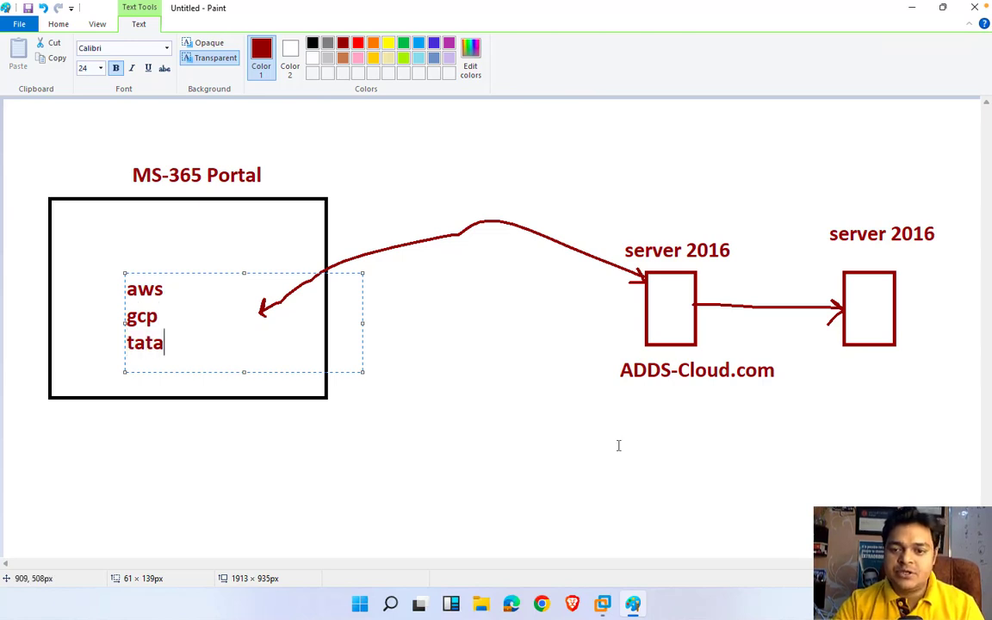
# Step: Add the same aws, gcp, tata list under ADDS-Cloud.com and colour it indigo-blue
pyautogui.moveTo(640, 401); pyautogui.dragTo(703, 468)
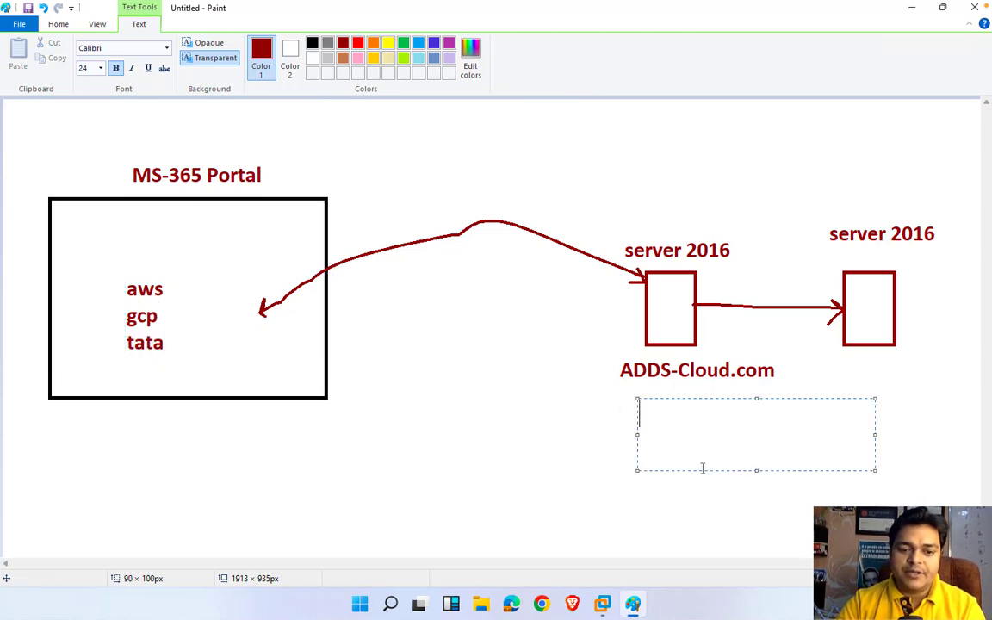
pyautogui.write('aws')
pyautogui.press('Return')
pyautogui.write('gcp')
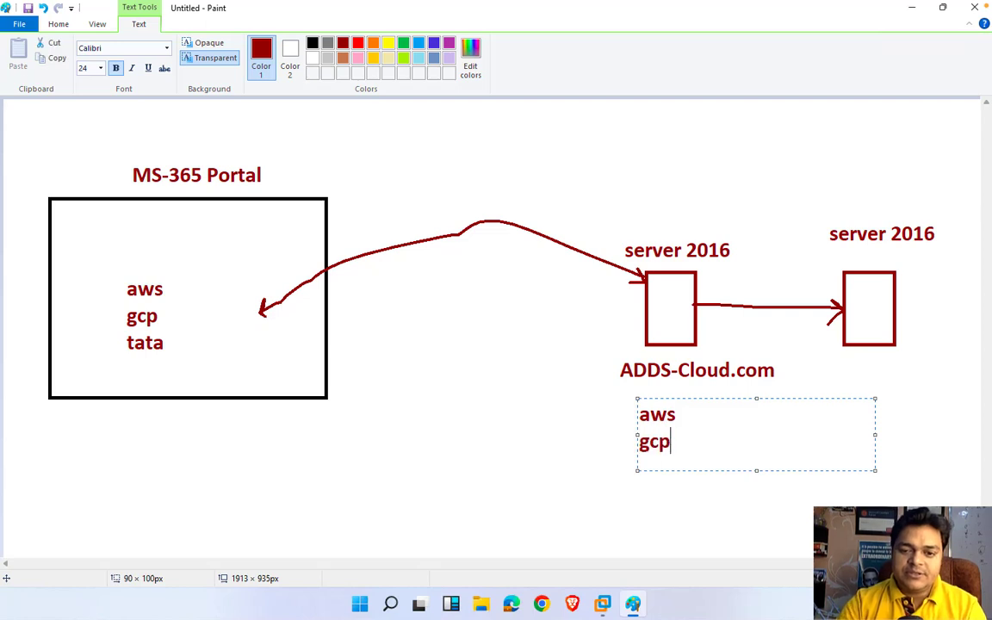
pyautogui.press('Return')
pyautogui.write('tata')
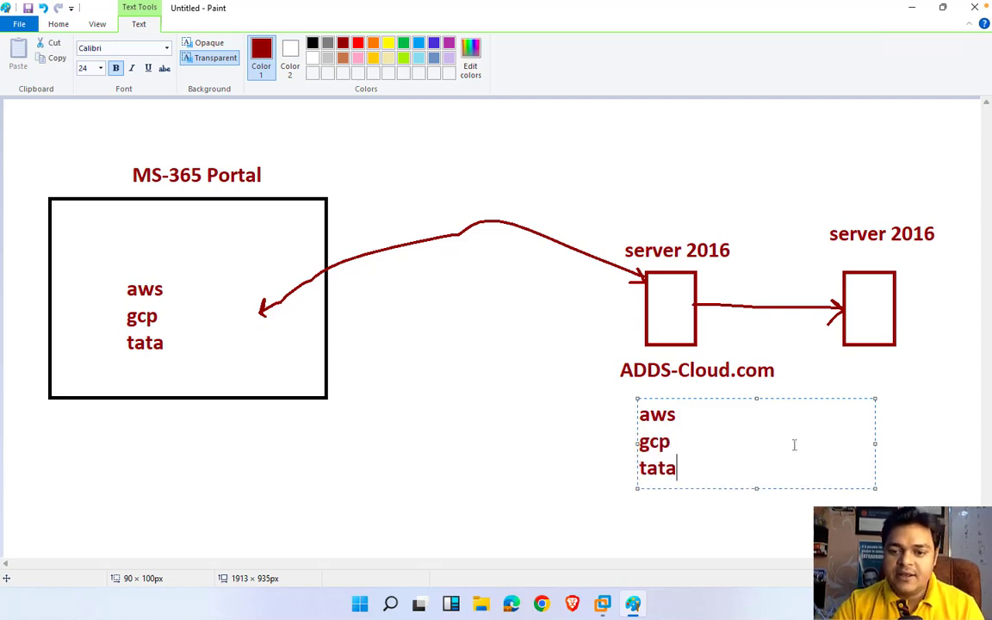
pyautogui.hotkey('ctrl', 'a')
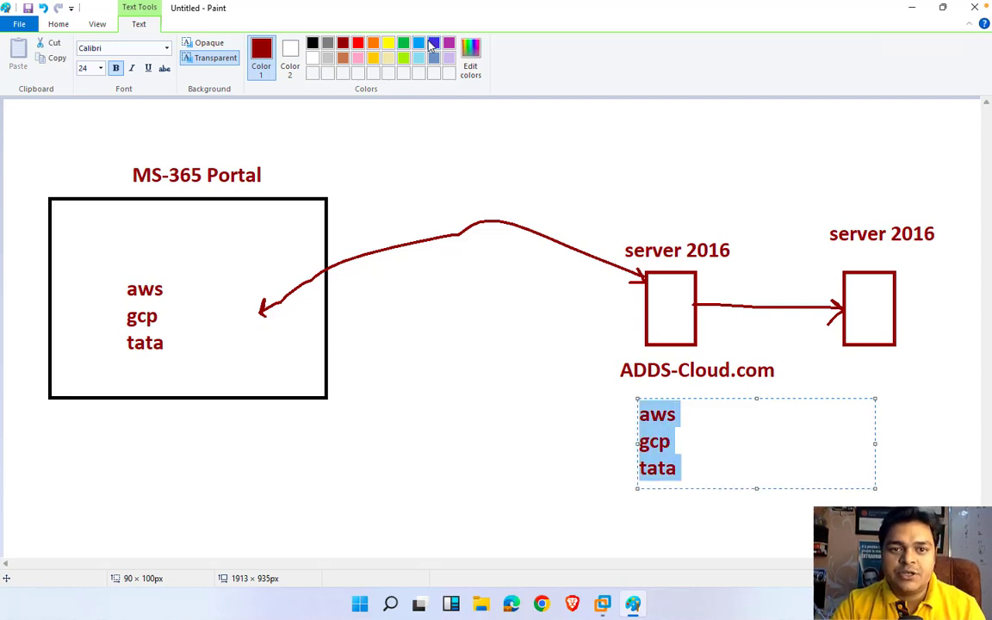
pyautogui.click(434, 42)
pyautogui.click(608, 299)
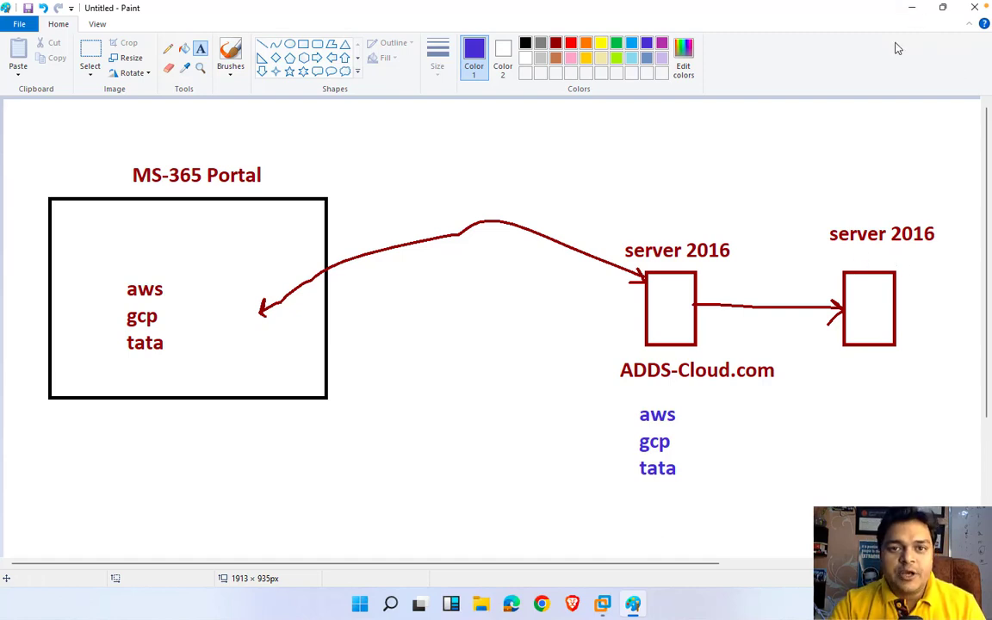
# Step: Minimize Paint, return to the Exchange New VM and sign in with the Administrator password
pyautogui.click(913, 7)
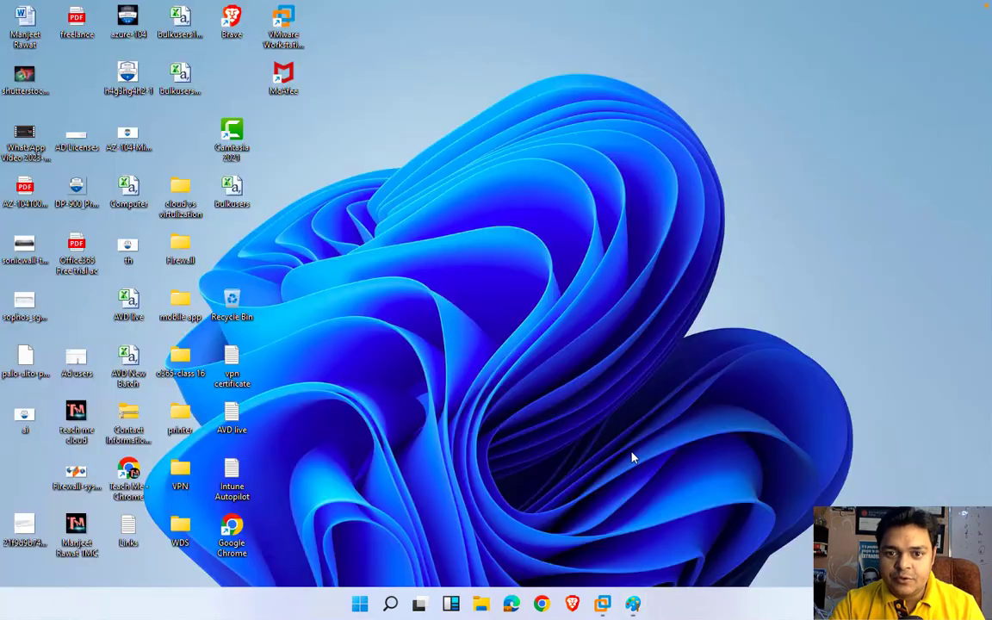
pyautogui.moveTo(601, 604)
pyautogui.click(738, 507)
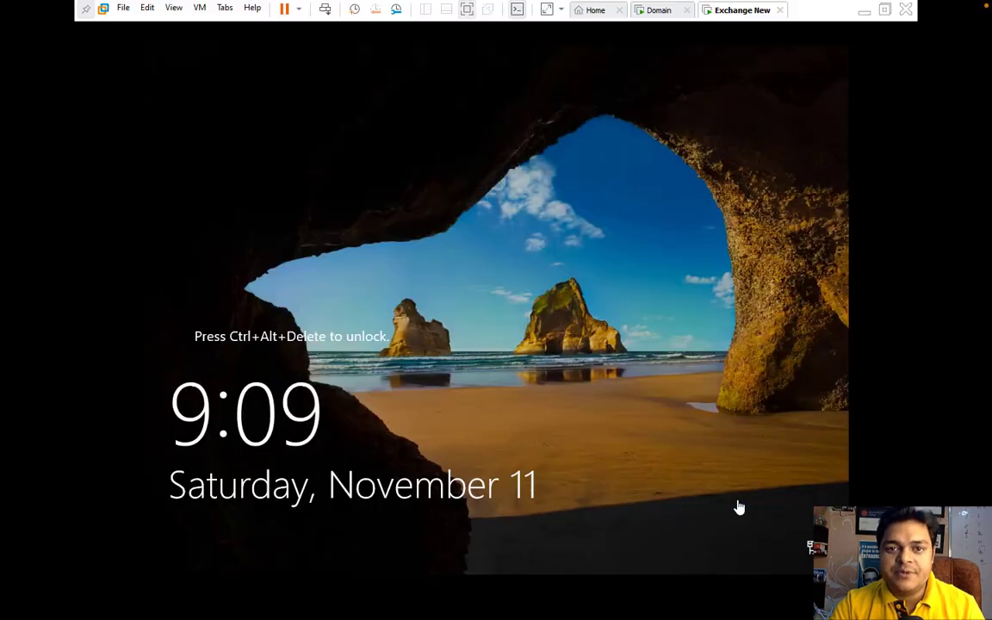
pyautogui.click(658, 12)
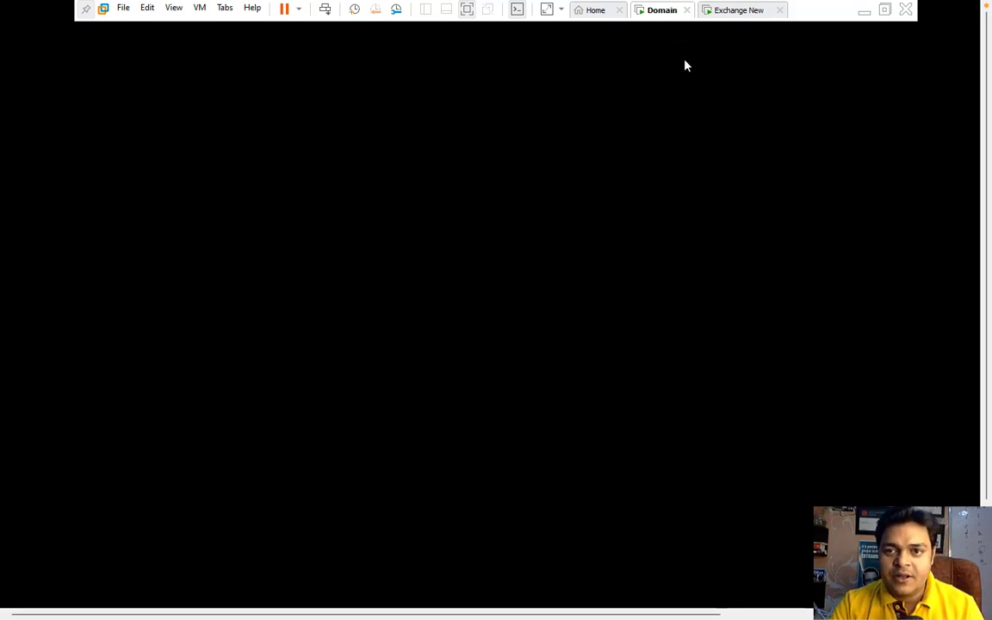
pyautogui.click(731, 11)
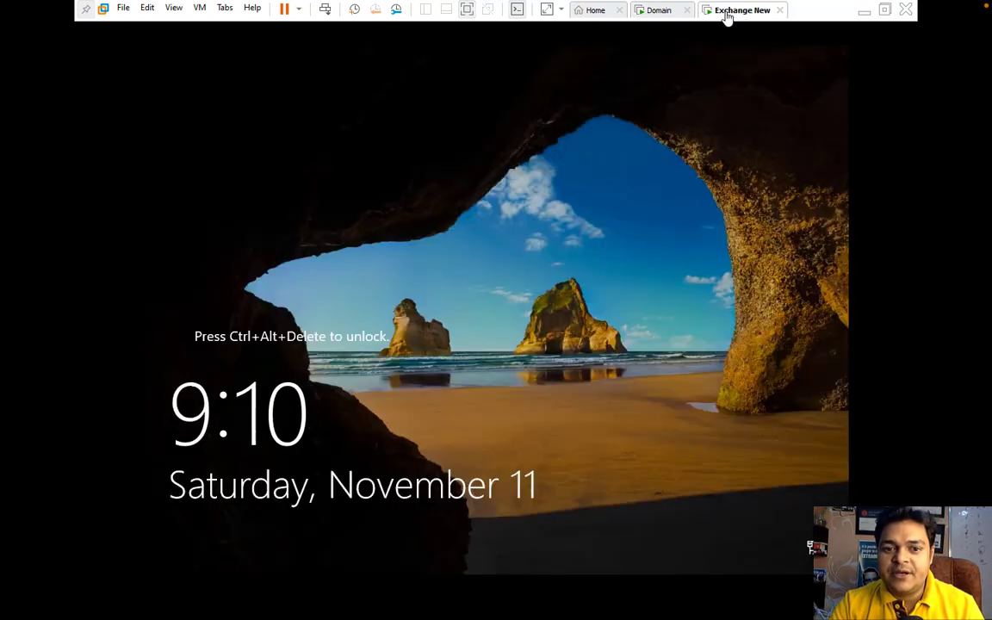
pyautogui.click(324, 9)
pyautogui.click(457, 372)
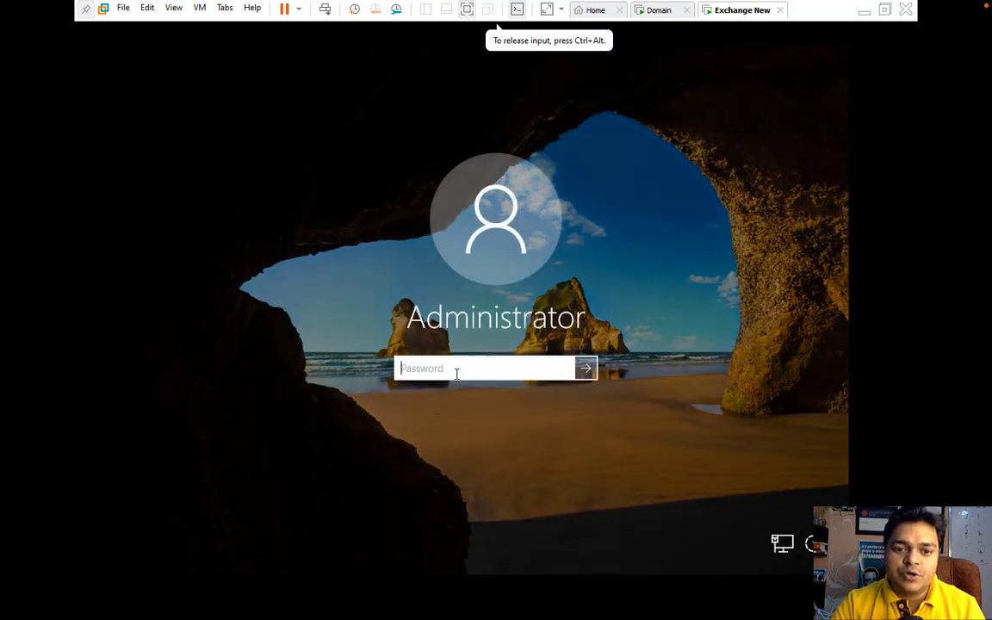
pyautogui.write('*******')
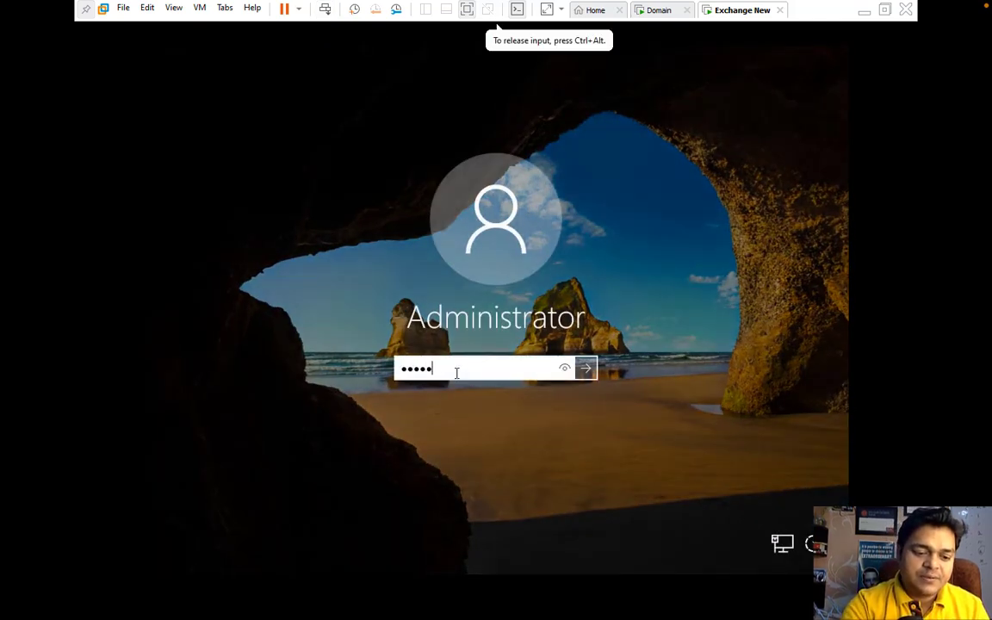
pyautogui.write('**')
pyautogui.press('Return')
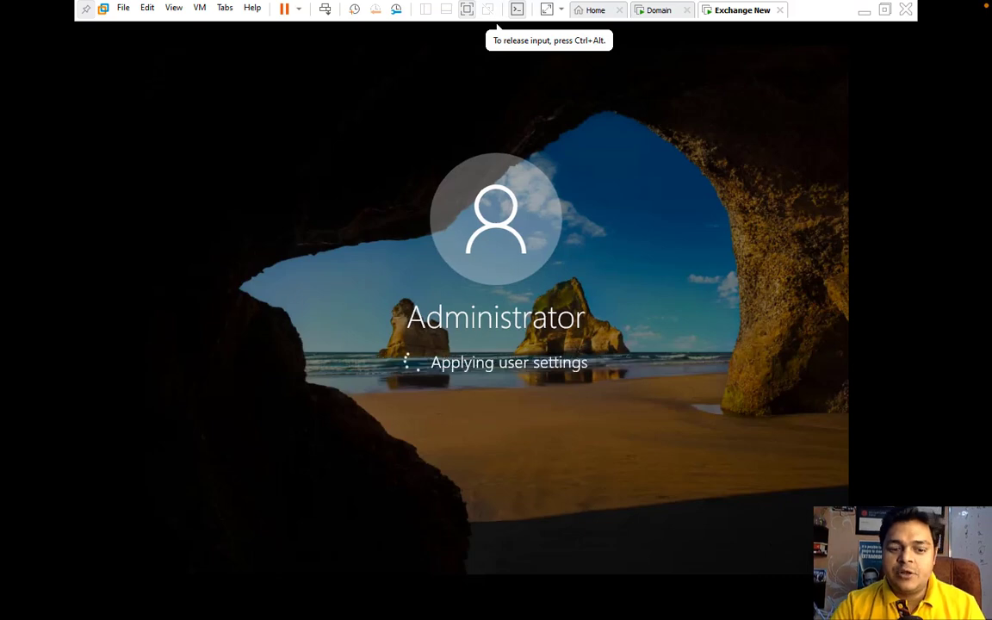
pyautogui.hotkey('ctrl', 'alt')
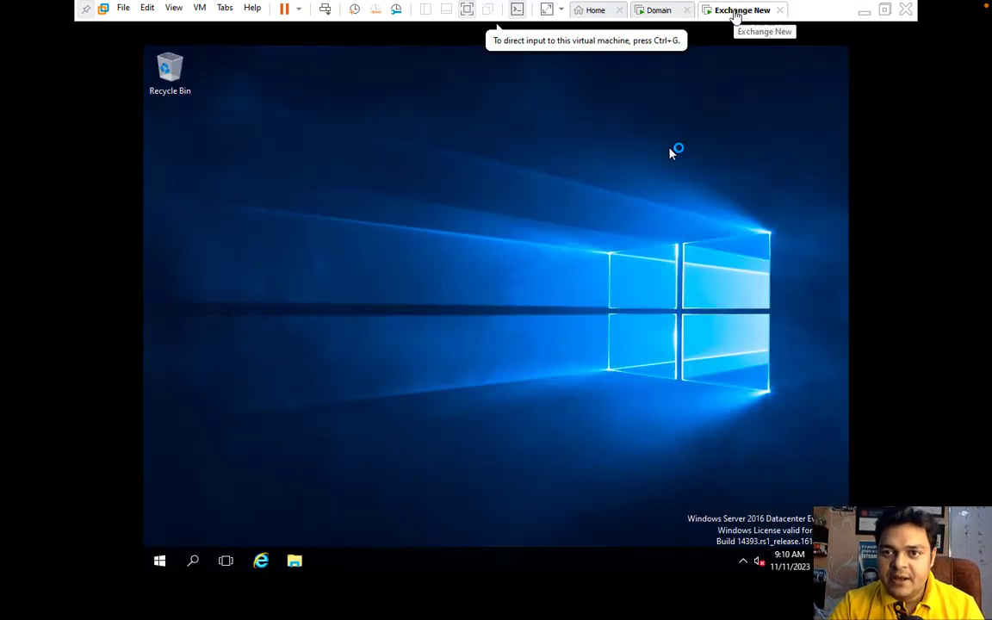
# Step: Mount VMware Tools from the VM menu and run its installer from the guest's DVD drive
pyautogui.rightClick(734, 16)
pyautogui.click(713, 301)
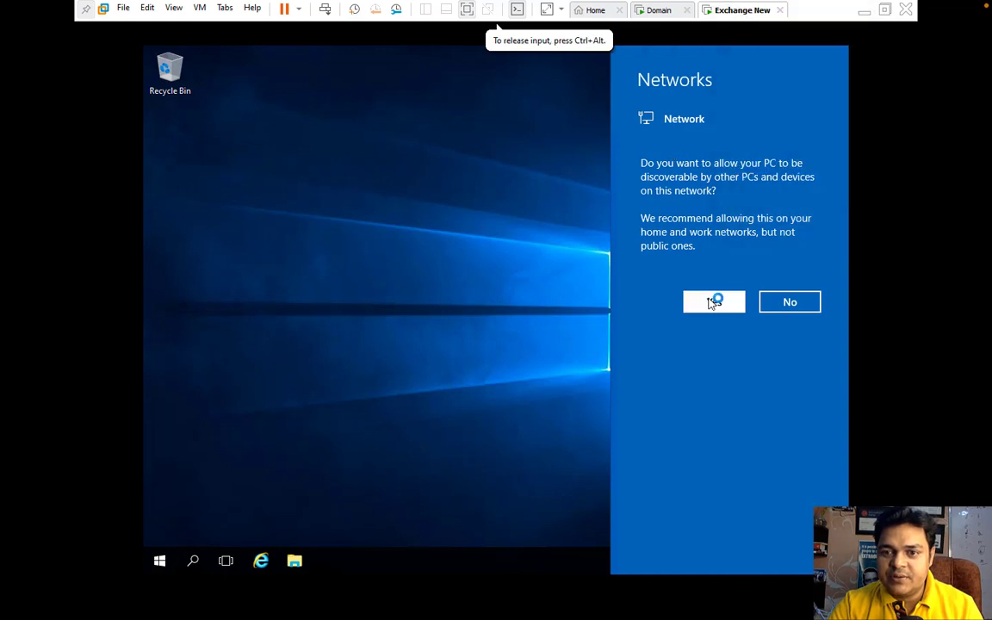
pyautogui.rightClick(736, 17)
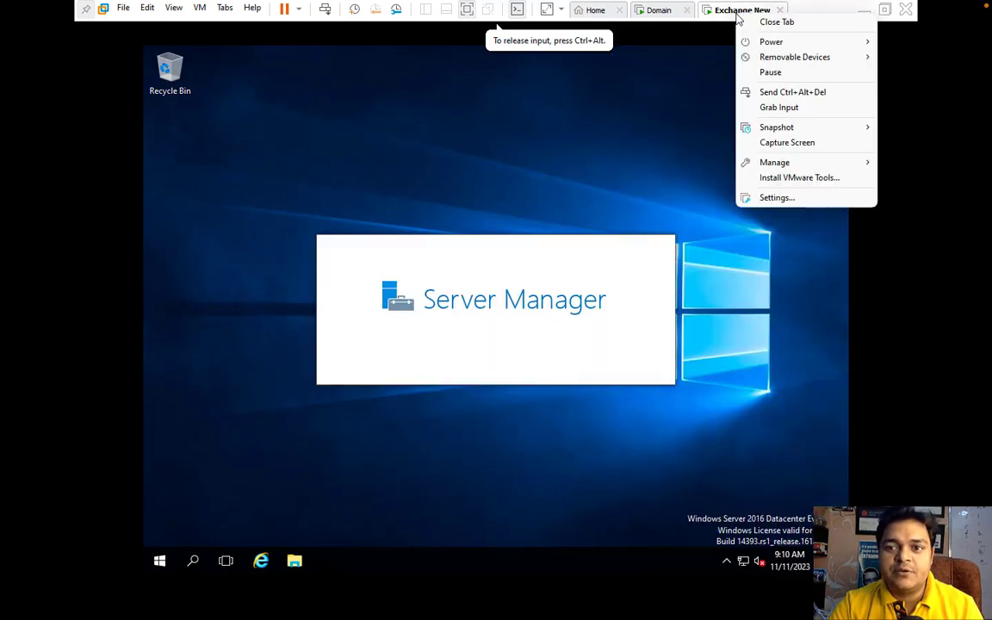
pyautogui.click(784, 178)
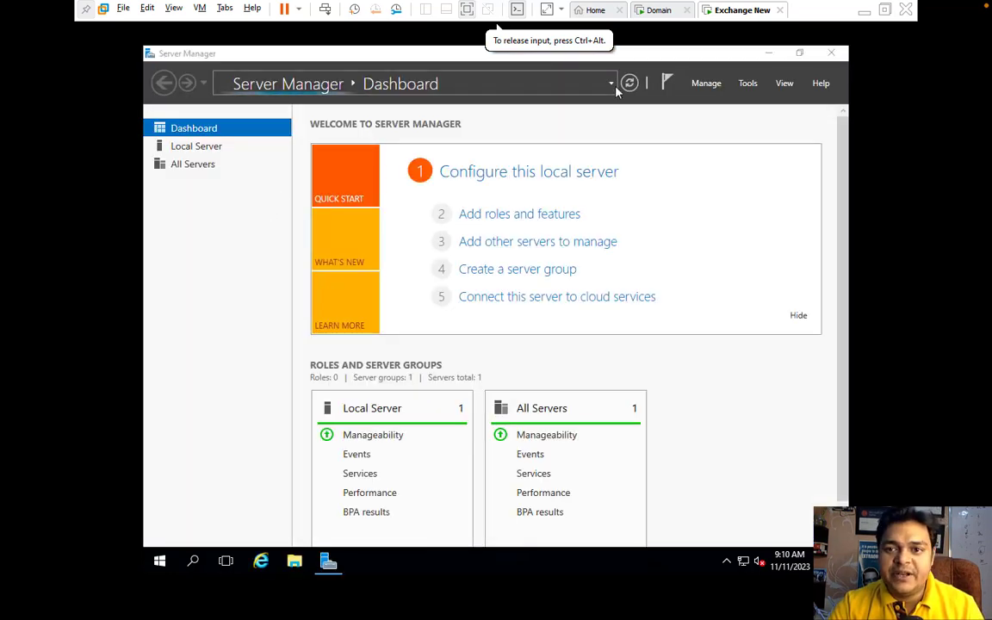
pyautogui.click(768, 53)
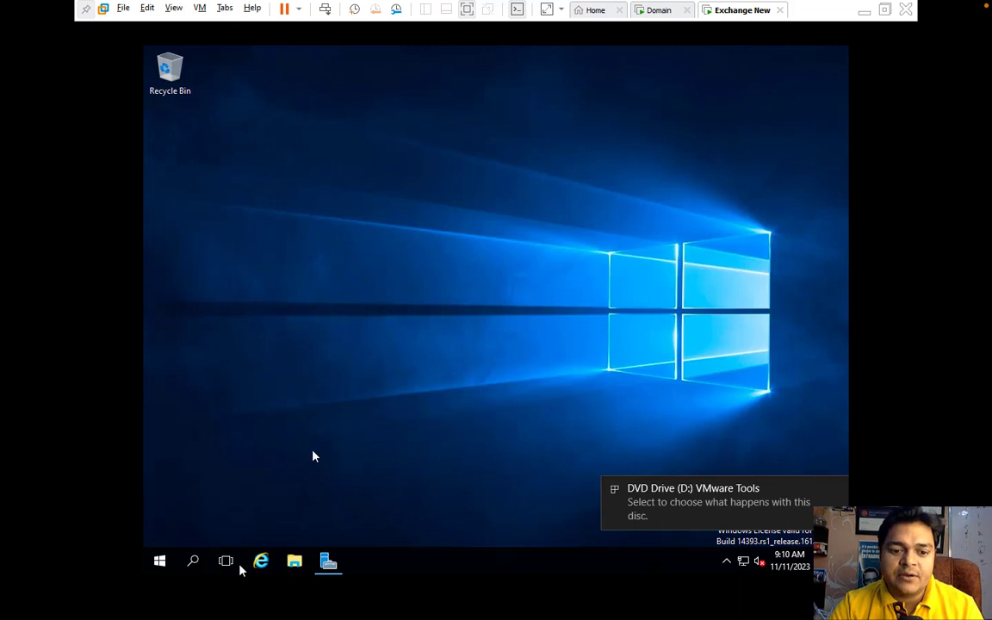
pyautogui.click(294, 561)
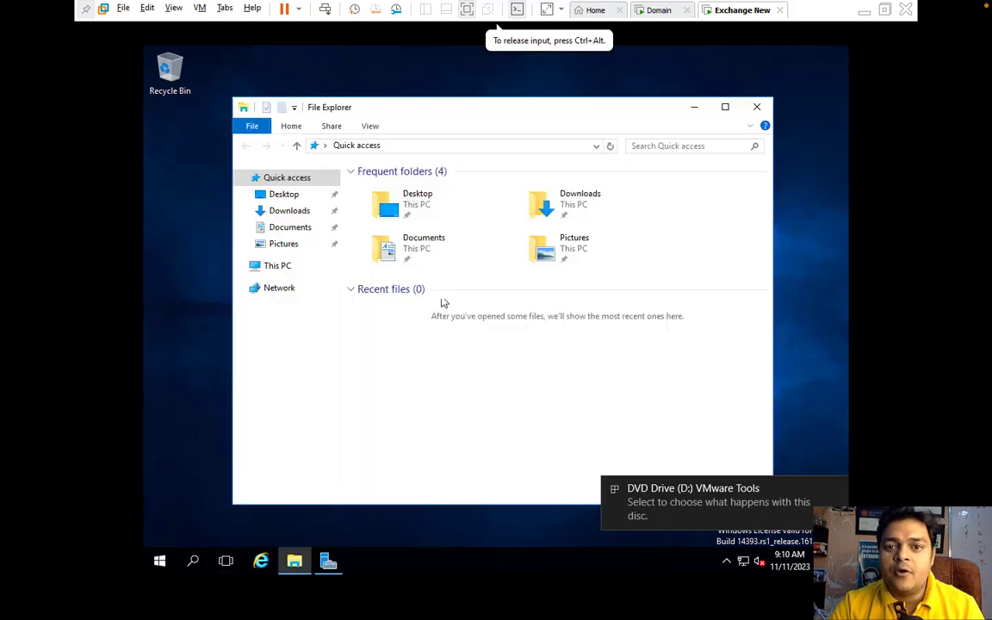
pyautogui.click(277, 267)
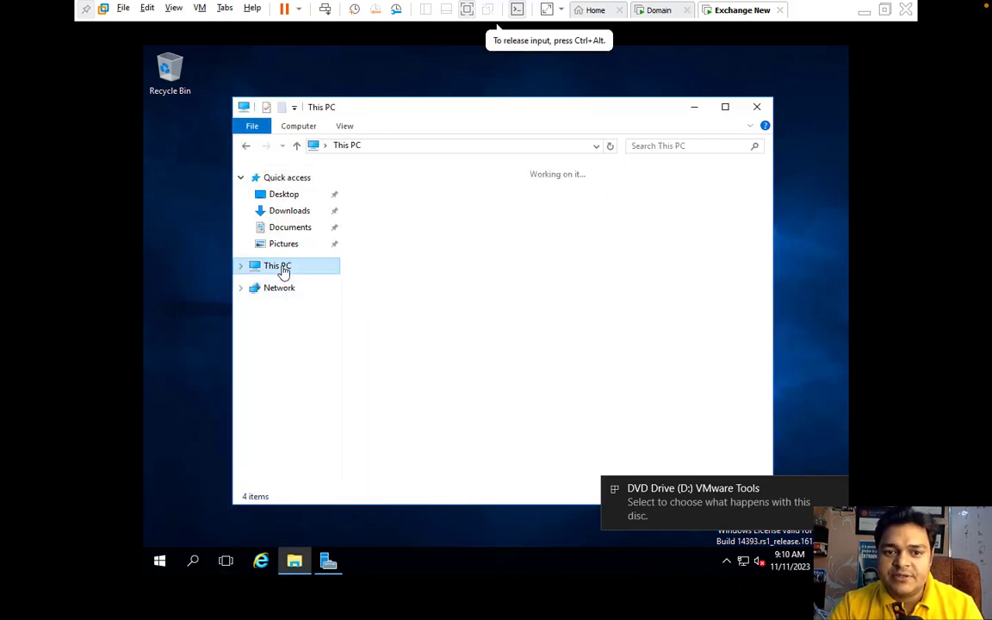
pyautogui.rightClick(572, 333)
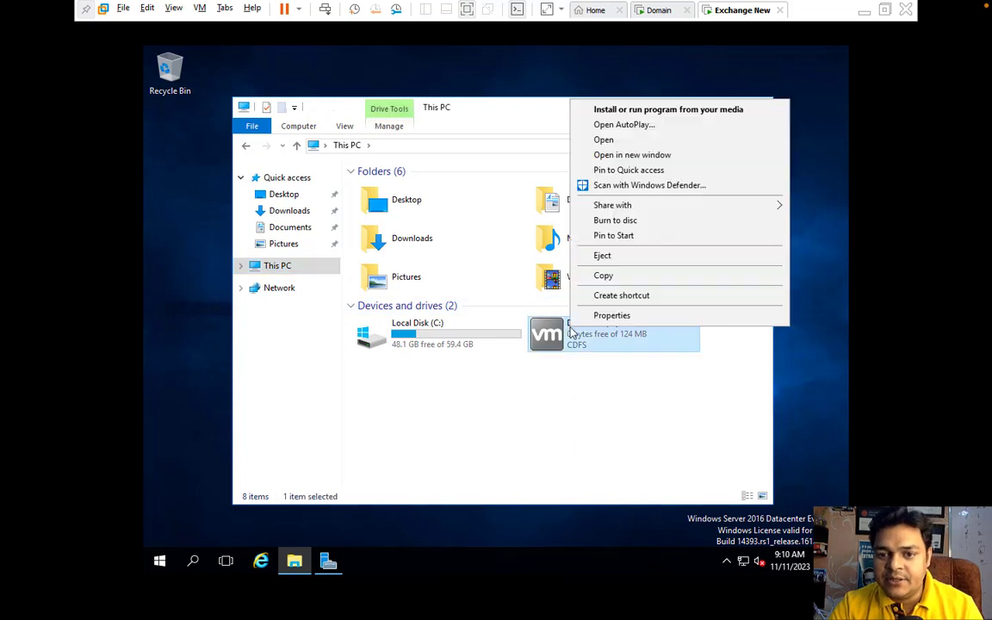
pyautogui.click(666, 110)
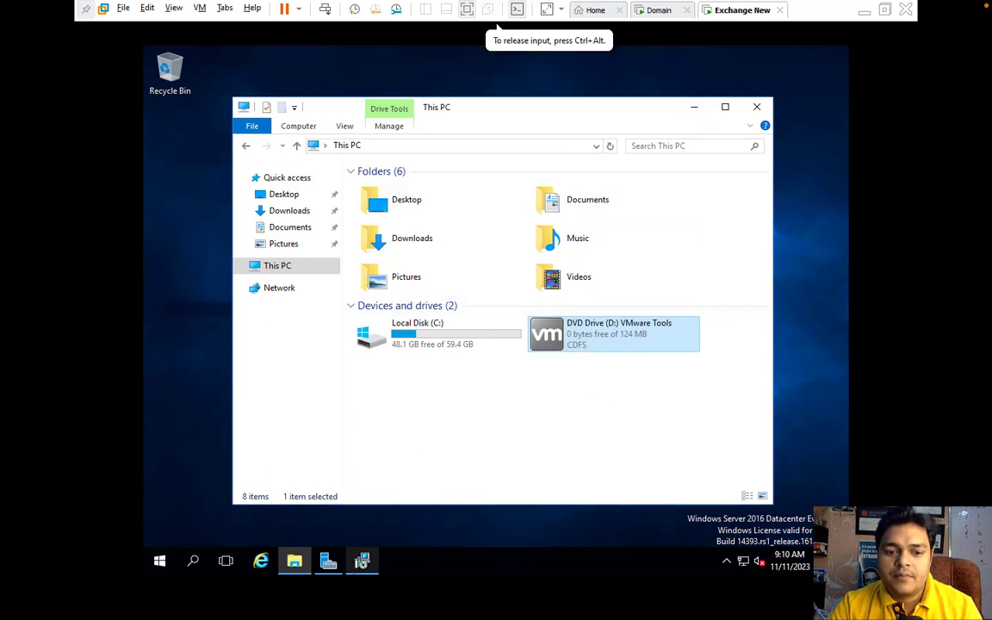
# Step: Install VMware Tools with the default setup type and restart the guest
pyautogui.click(362, 561)
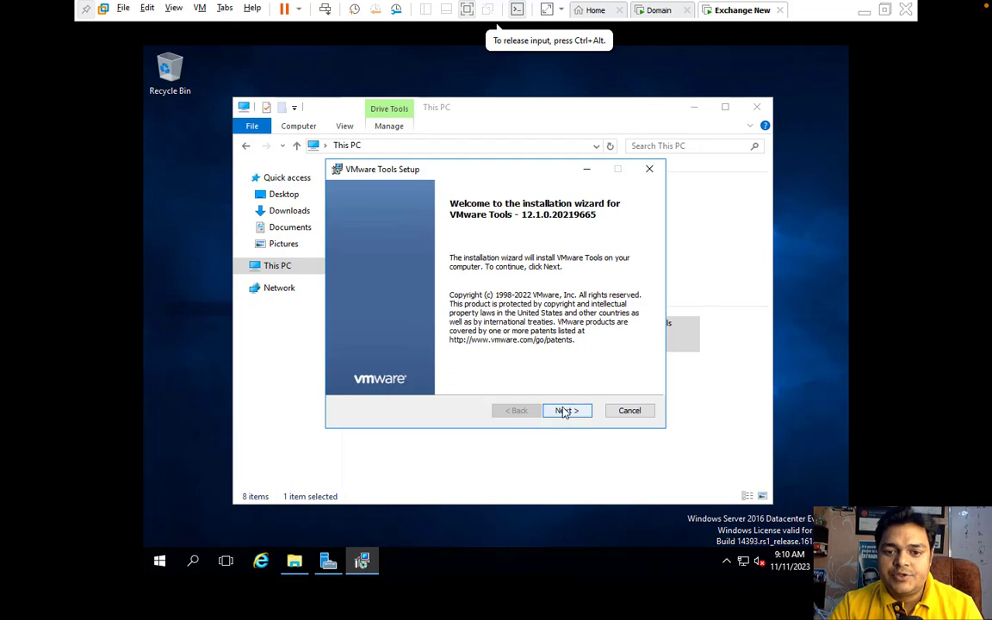
pyautogui.click(566, 410)
pyautogui.click(566, 410)
pyautogui.click(565, 411)
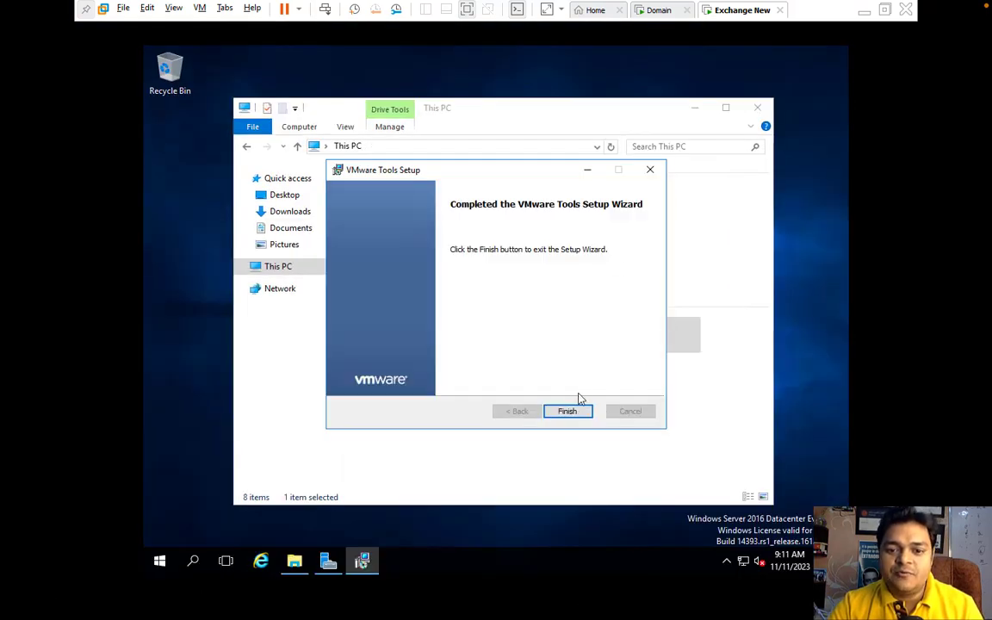
pyautogui.click(569, 412)
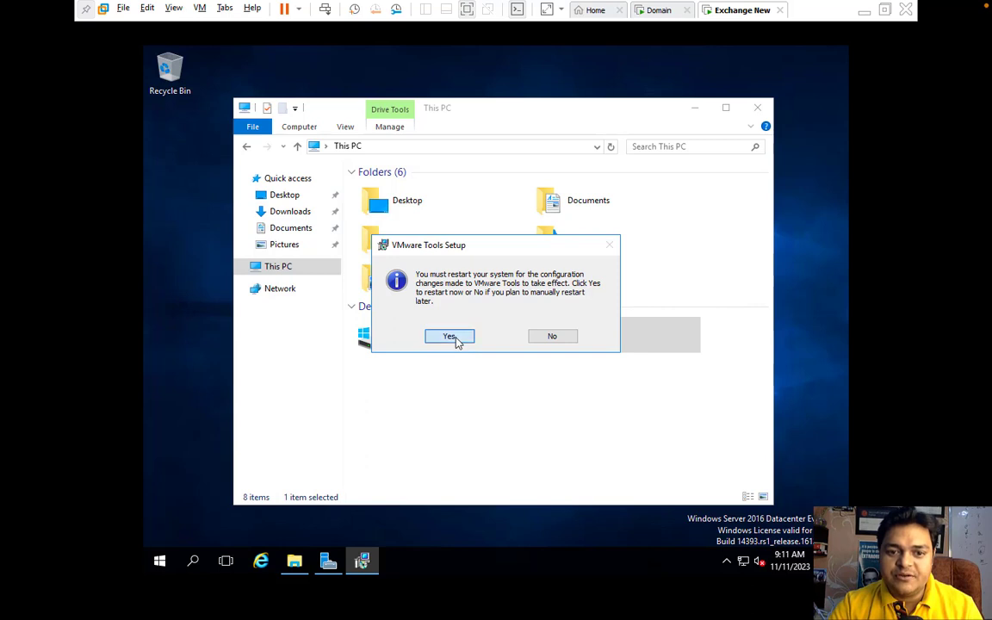
pyautogui.click(455, 338)
# Step: Switch to the Domain VM, dismiss its prompts and close Server Manager
pyautogui.click(660, 13)
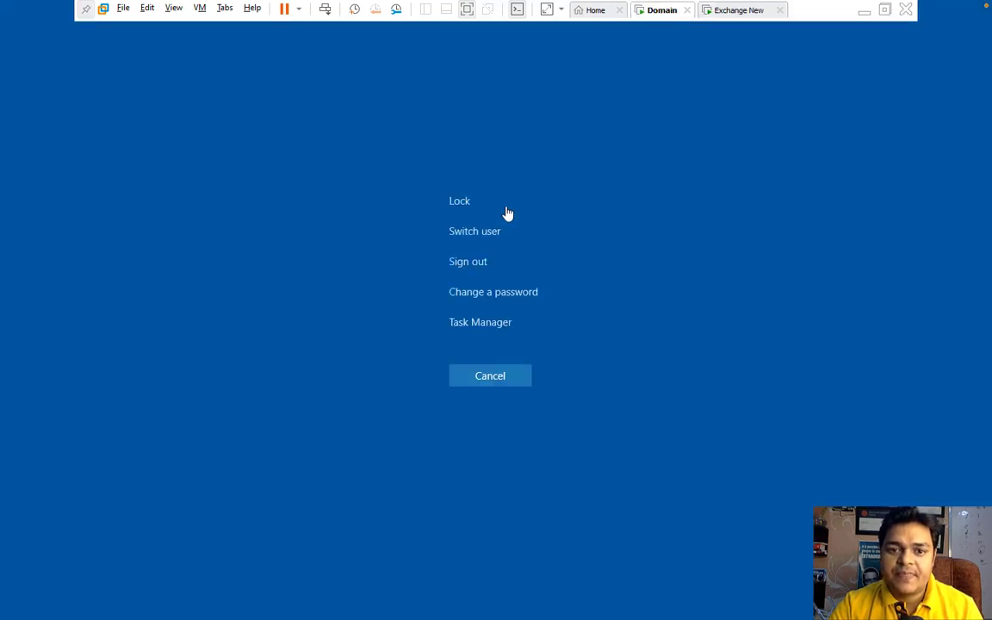
pyautogui.click(487, 377)
pyautogui.click(587, 421)
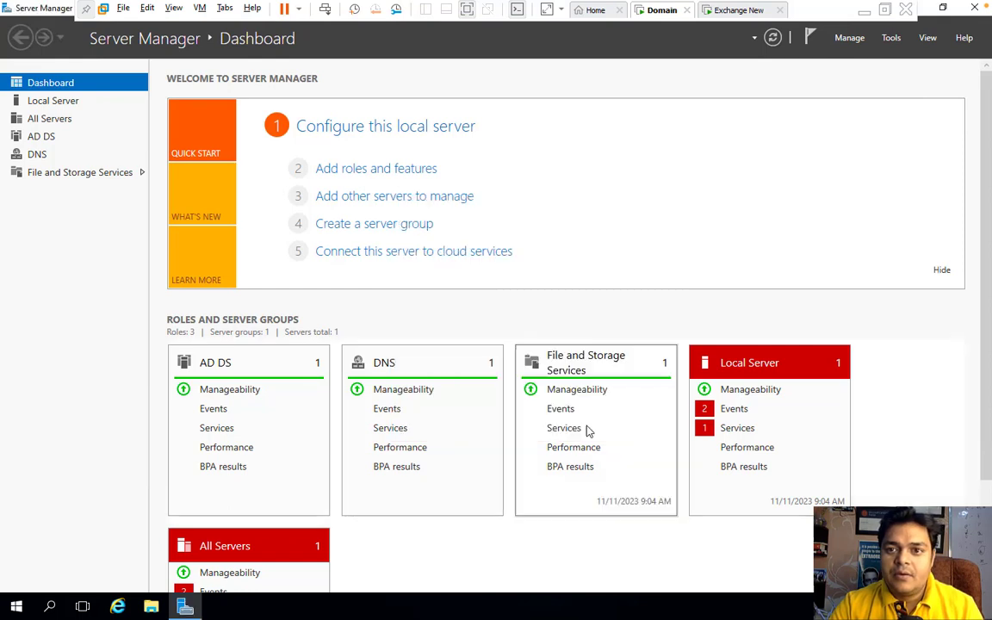
pyautogui.click(976, 10)
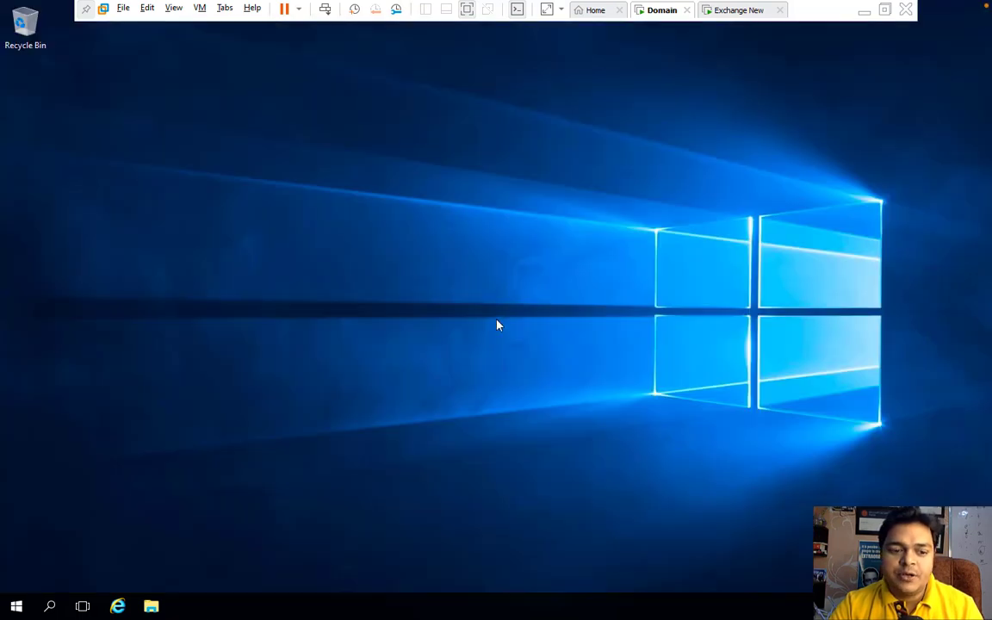
# Step: Run ipconfig in cmd to confirm the Domain VM's 192.168.1.200 address, then return to Exchange New
pyautogui.rightClick(17, 603)
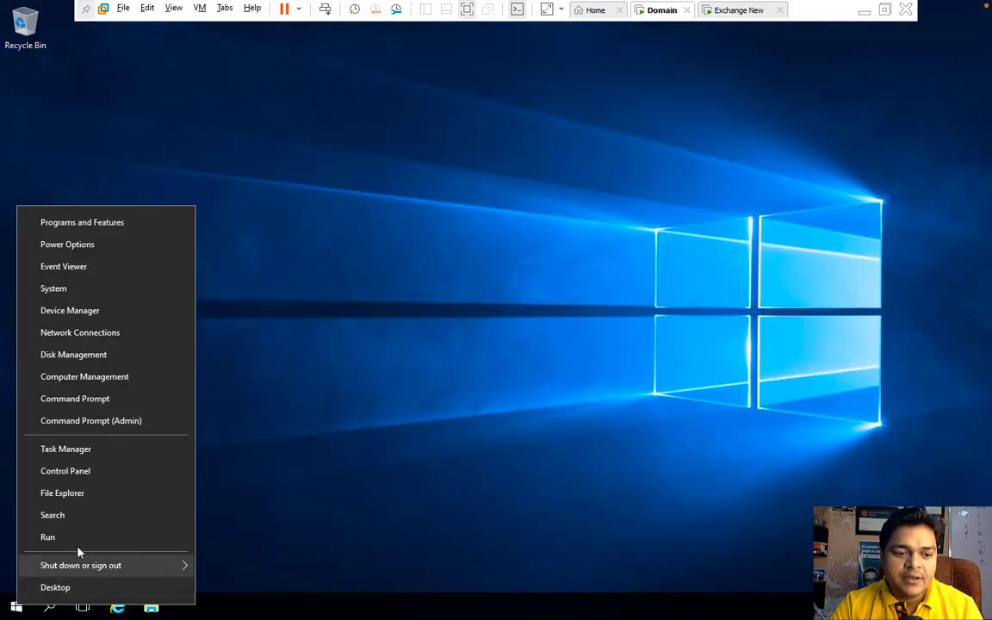
pyautogui.click(83, 542)
pyautogui.write('cmd')
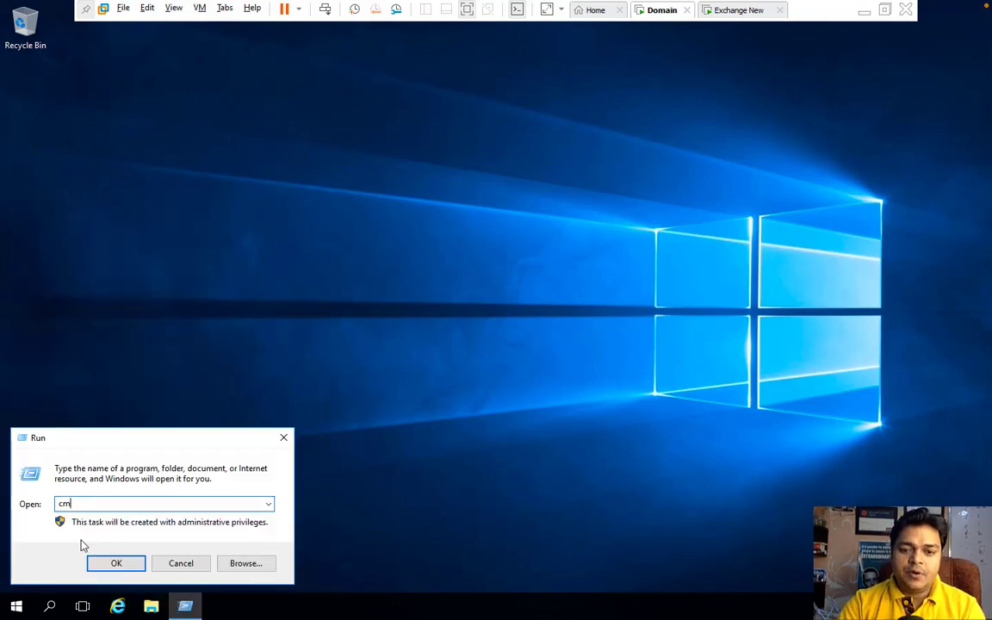
pyautogui.press('Return')
pyautogui.write('ipconfig')
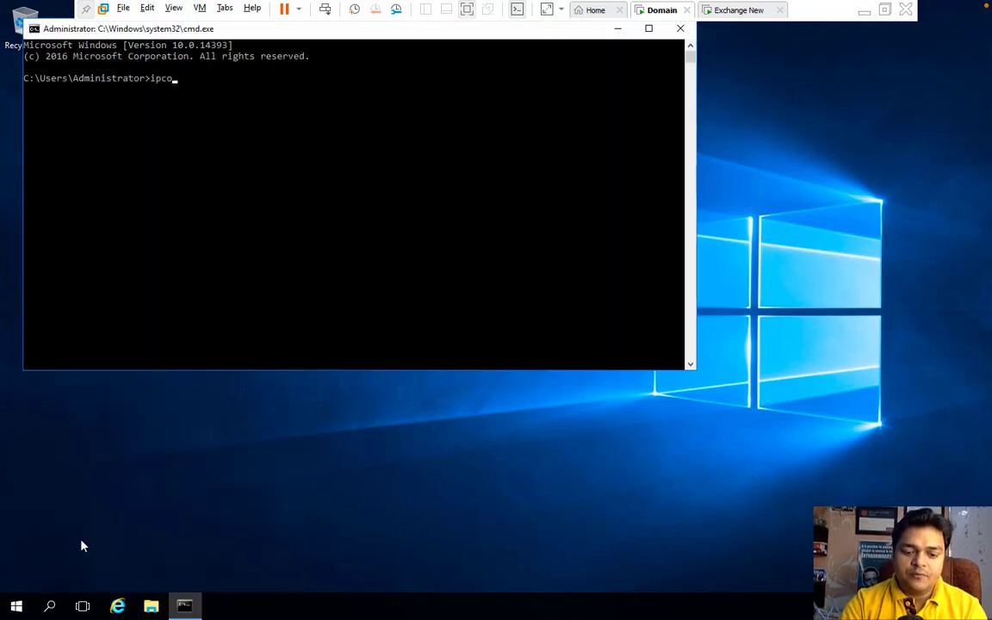
pyautogui.press('Return')
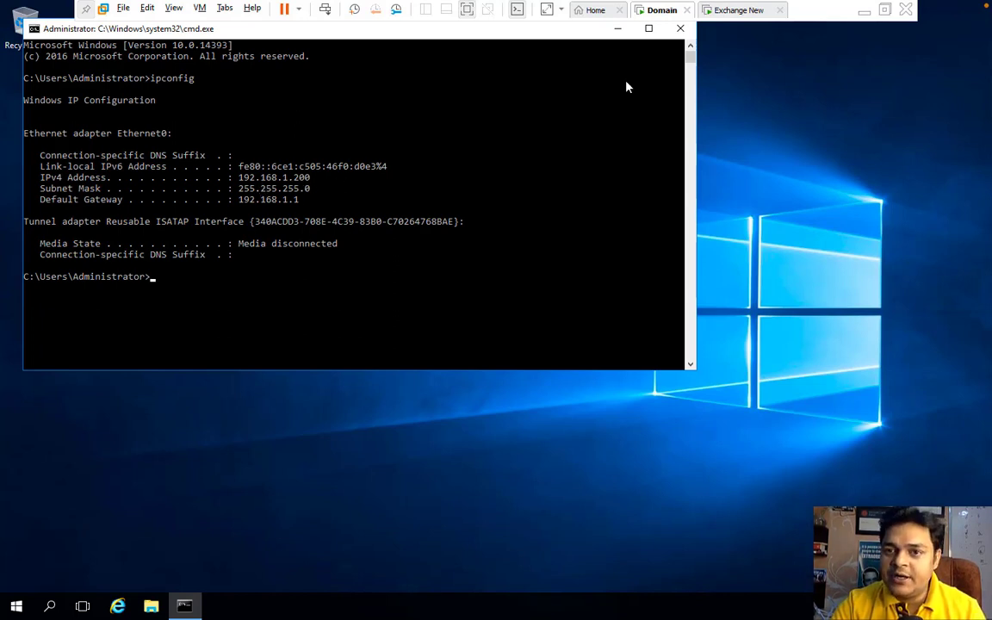
pyautogui.click(738, 10)
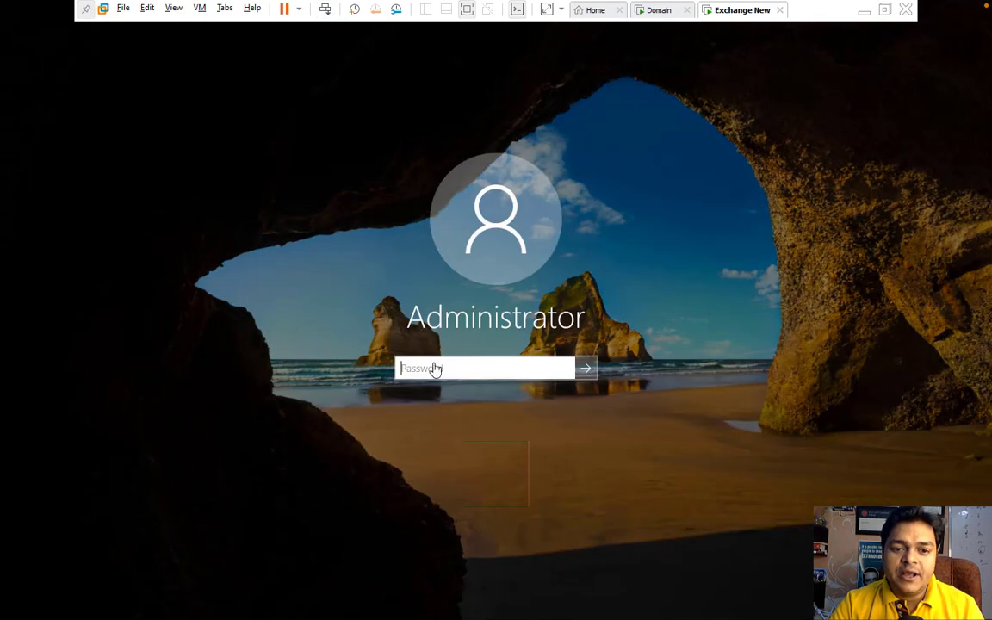
# Step: Sign back in to the Exchange New VM with the Administrator password
pyautogui.click(436, 369)
pyautogui.write('•')
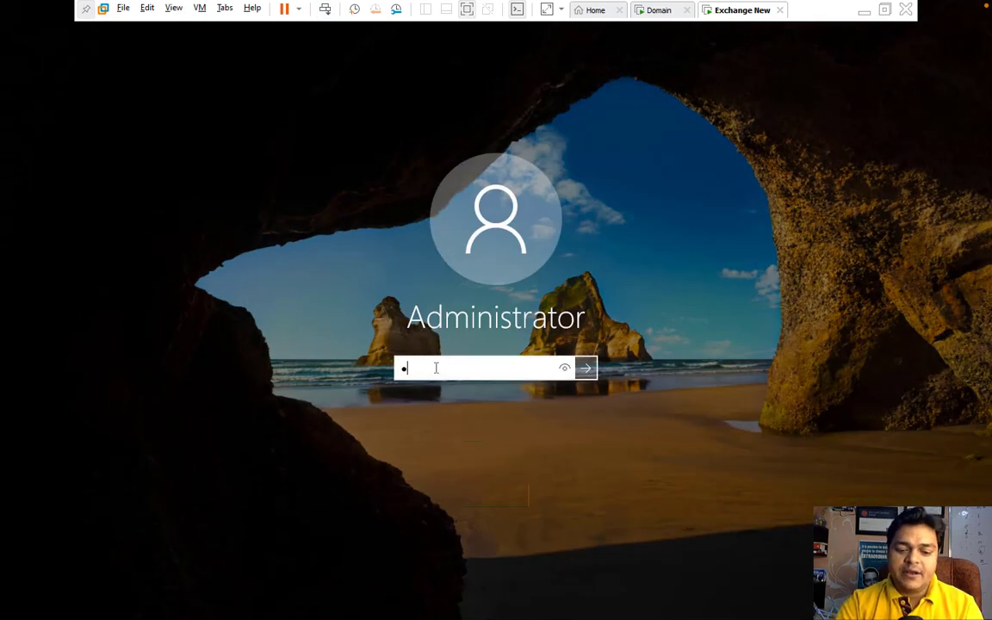
pyautogui.write('••••')
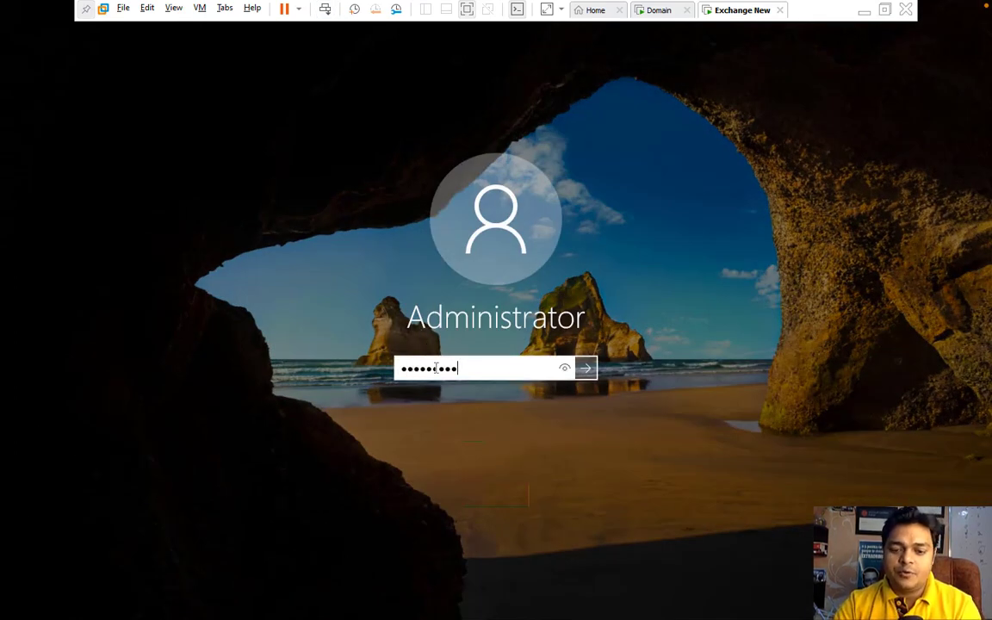
pyautogui.write('••••')
pyautogui.press('Return')
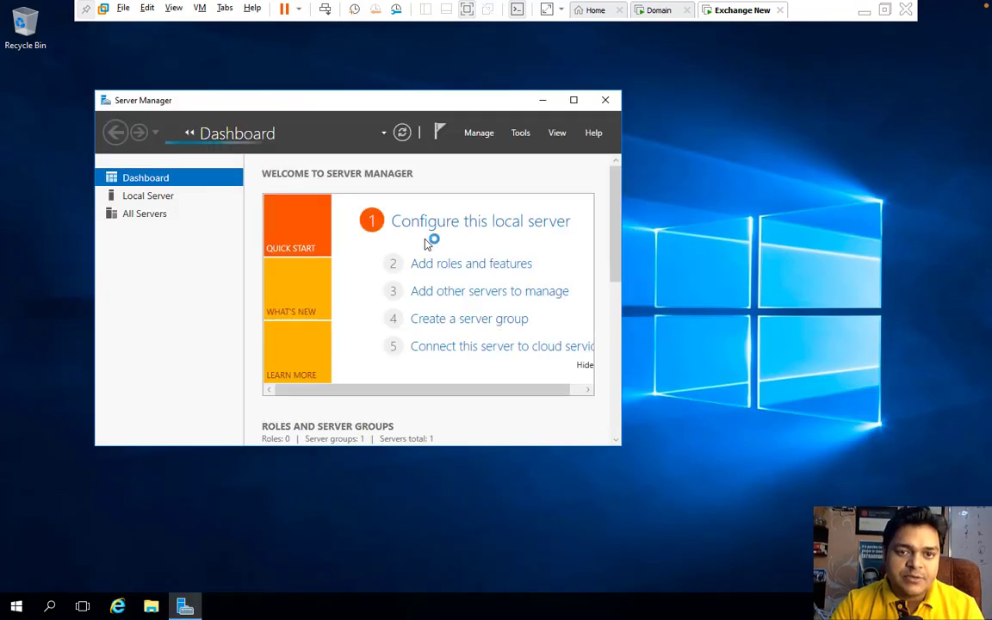
# Step: Close Server Manager and open Network Connections via ncpa.cpl from Run
pyautogui.click(608, 102)
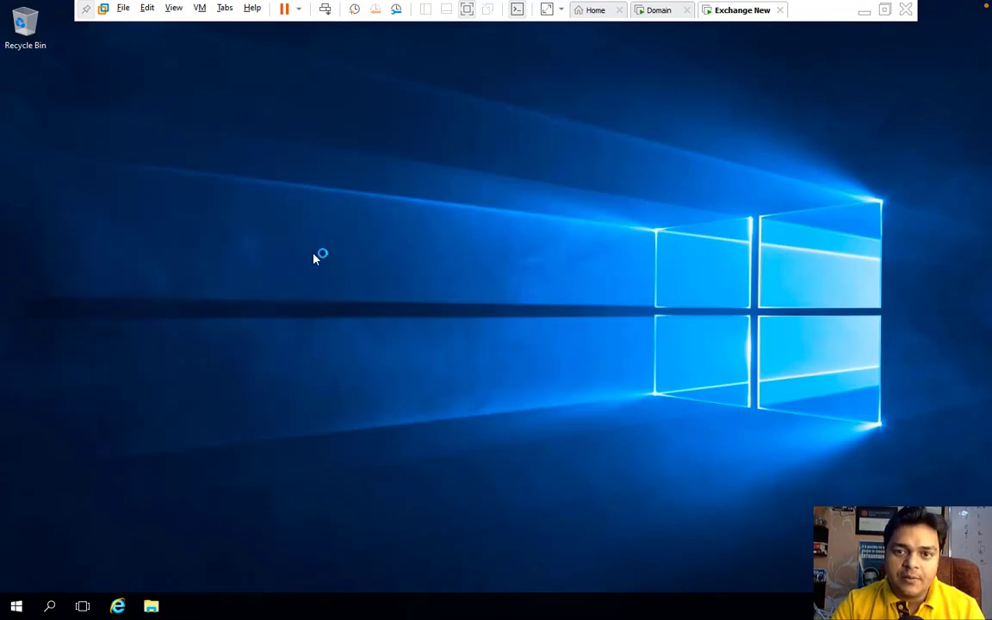
pyautogui.rightClick(19, 608)
pyautogui.click(51, 535)
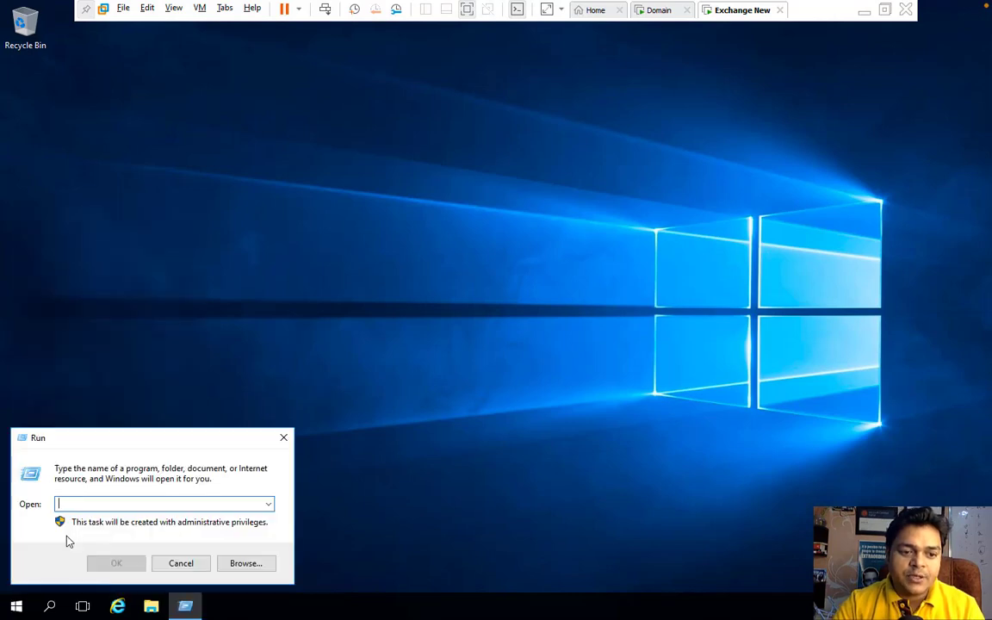
pyautogui.write('ncpa.cpl')
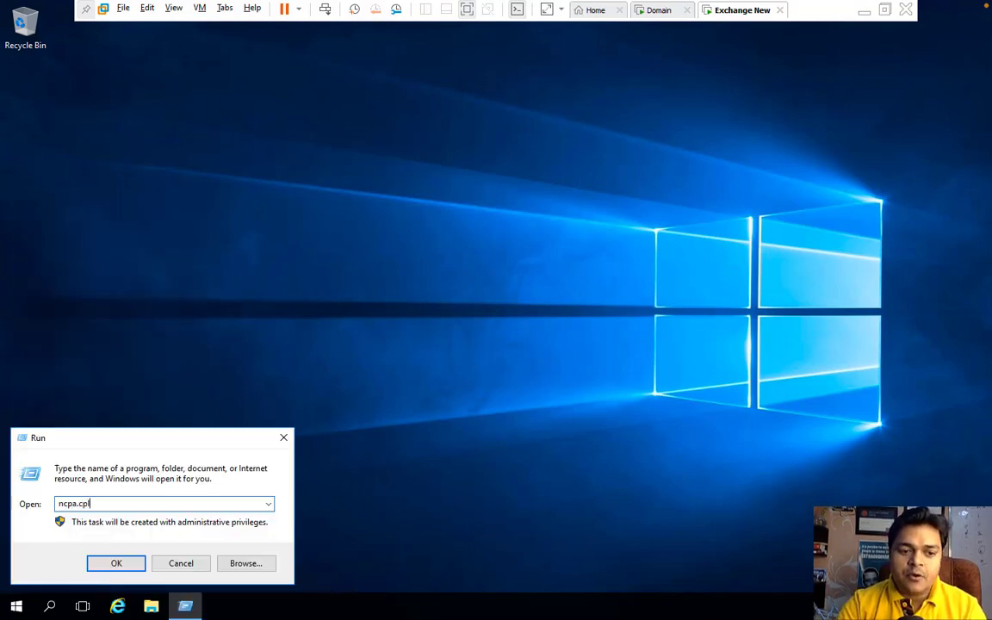
pyautogui.press('Return')
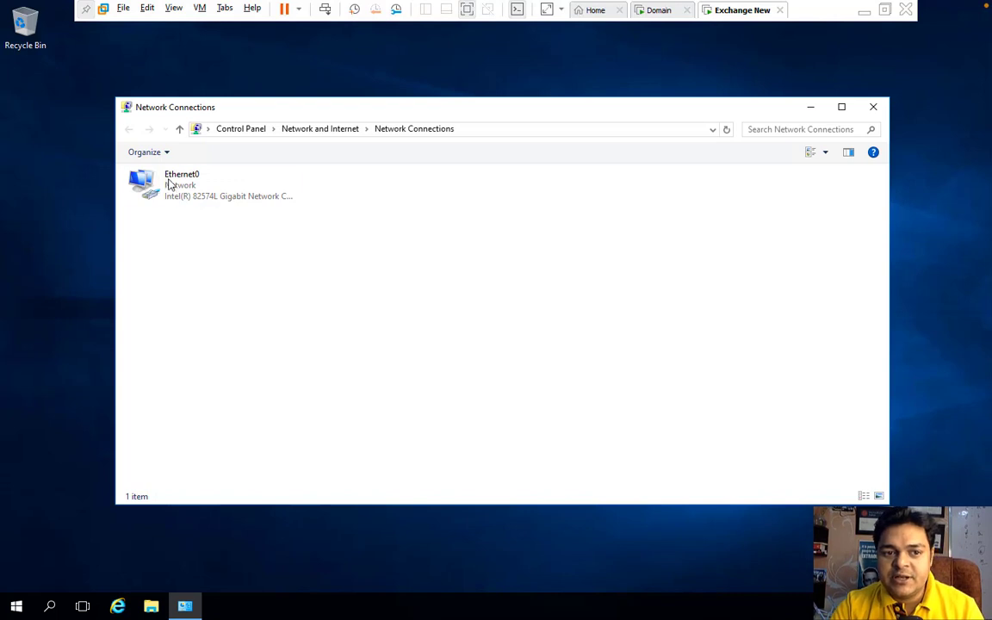
# Step: Give Ethernet0 static IPv4 192.168.1.225/255.255.255.0, gateway 192.168.1.1, DNS 192.168.1.200 and 8.8.8.8
pyautogui.rightClick(176, 198)
pyautogui.click(223, 324)
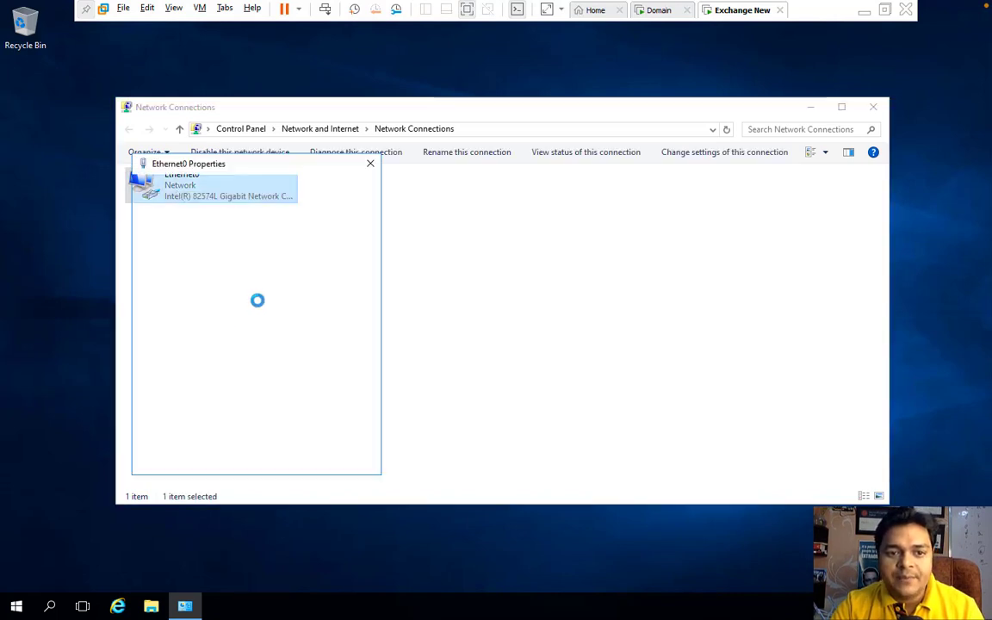
pyautogui.doubleClick(259, 310)
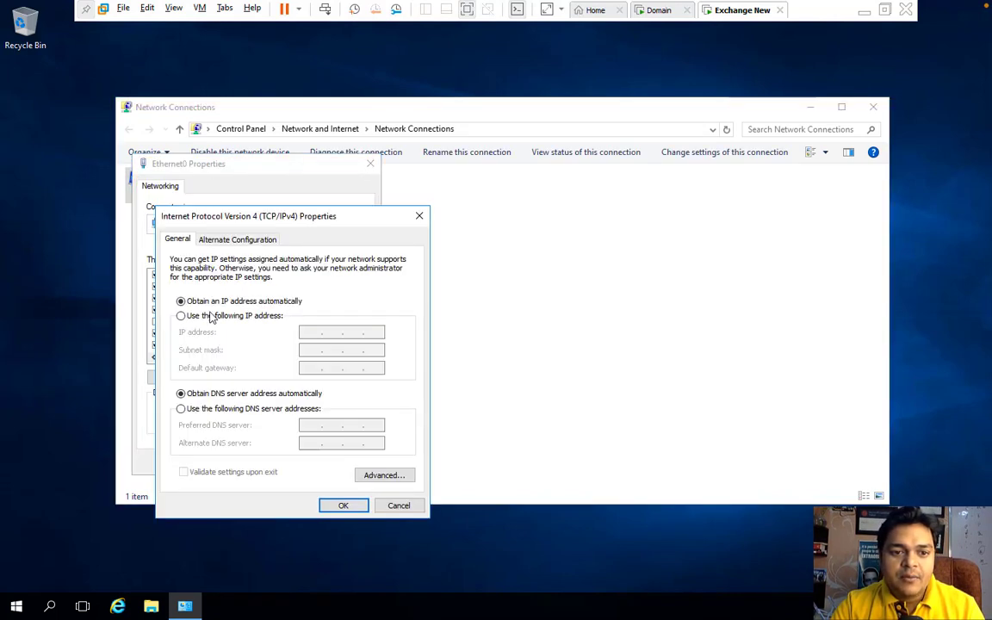
pyautogui.click(263, 317)
pyautogui.click(310, 332)
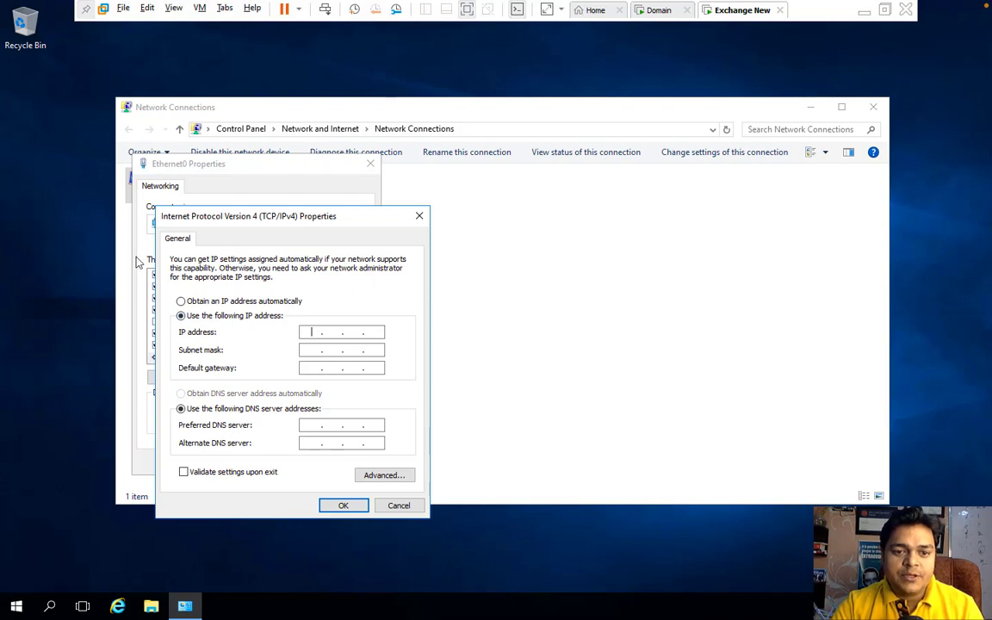
pyautogui.write('19')
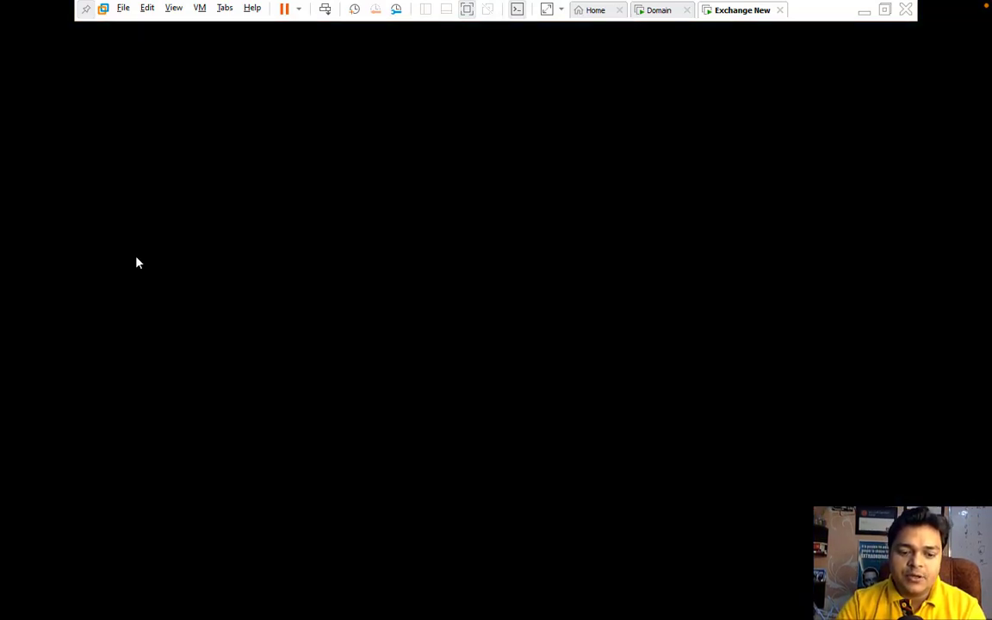
pyautogui.write('2.168.1.22')
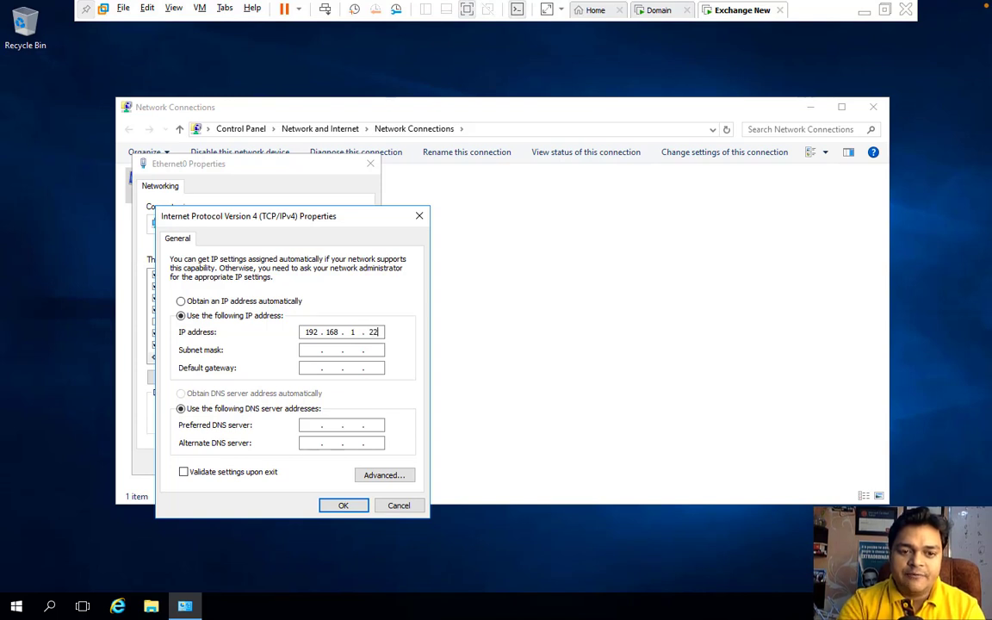
pyautogui.write('5')
pyautogui.press('Tab')
pyautogui.press('Tab')
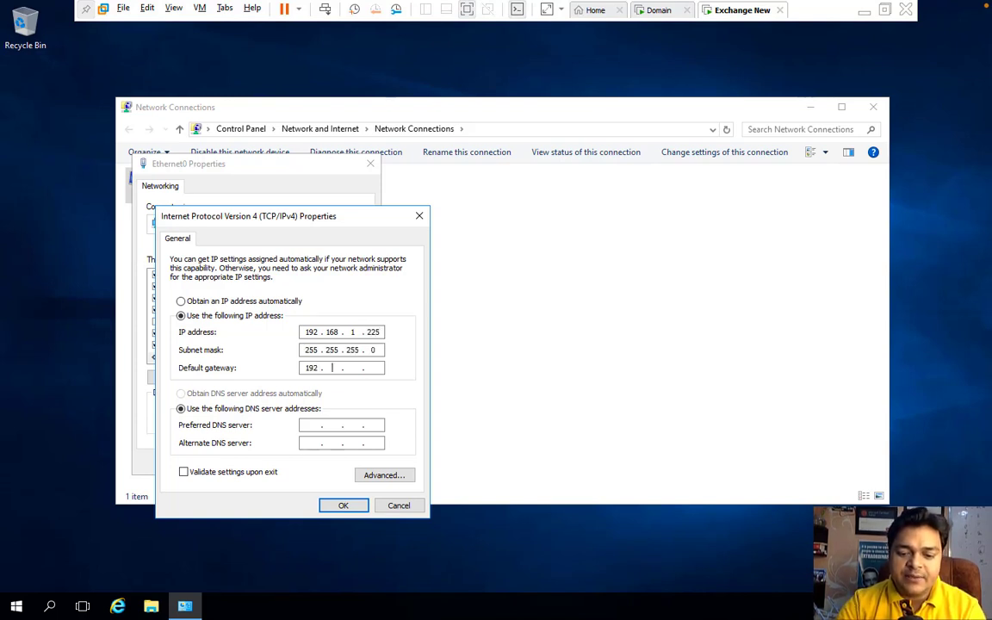
pyautogui.write('192 . 168 . 1 . 1')
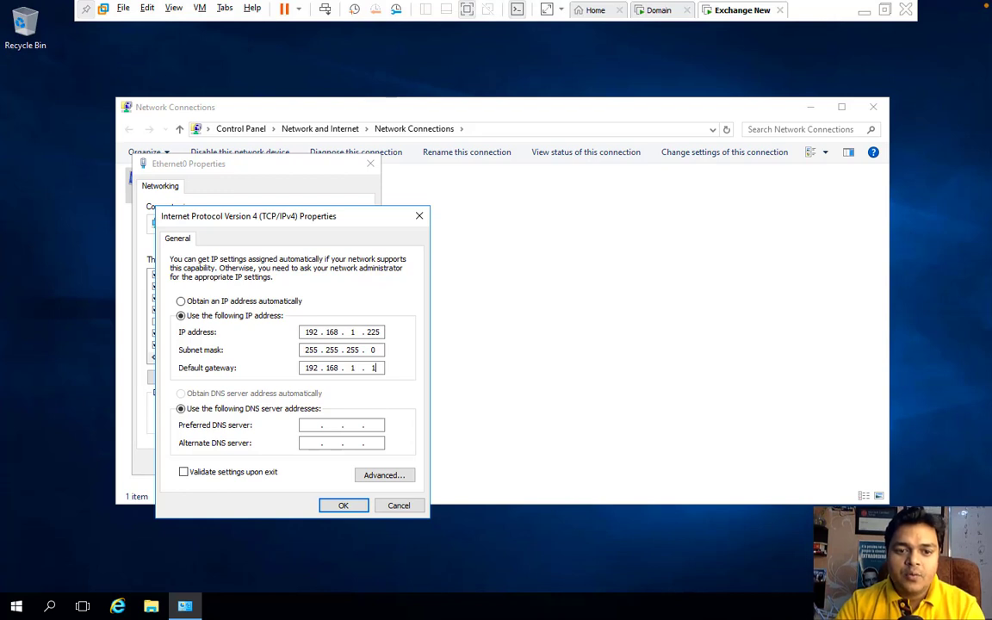
pyautogui.press('Tab')
pyautogui.press('Tab')
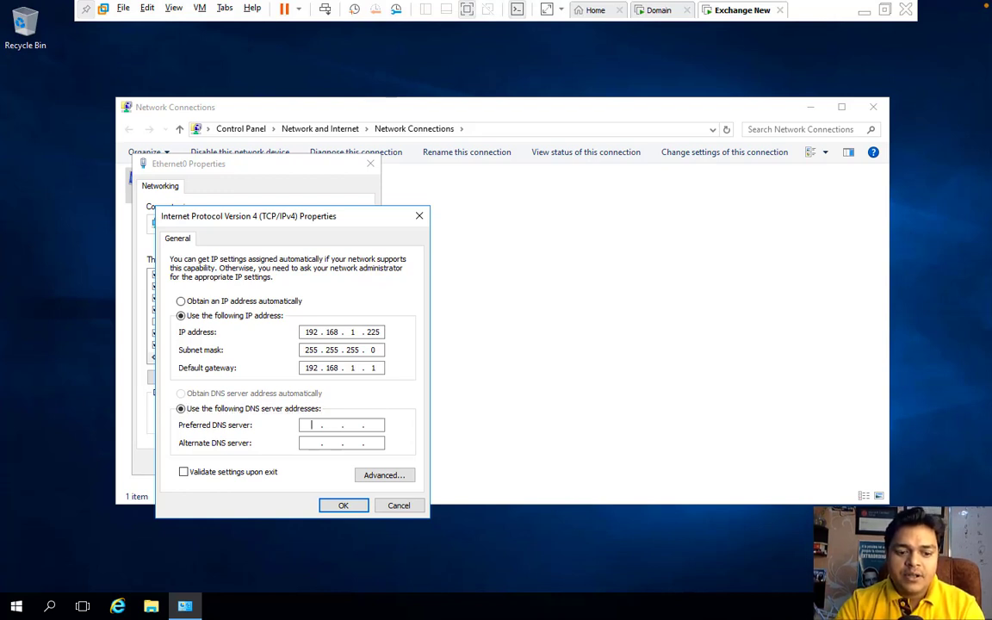
pyautogui.write('192 . 168 . 1 . 200')
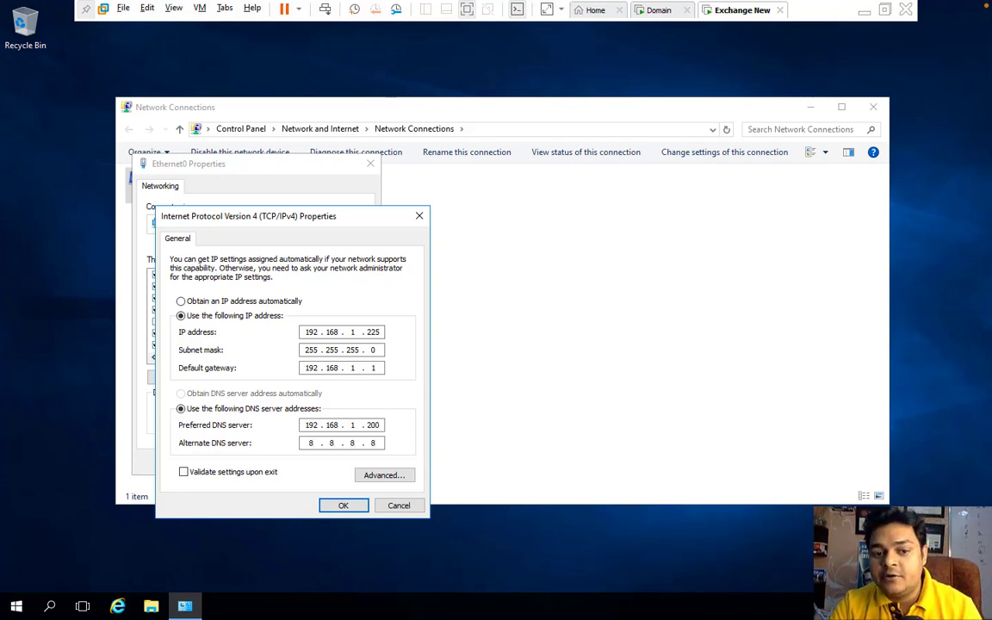
pyautogui.click(343, 505)
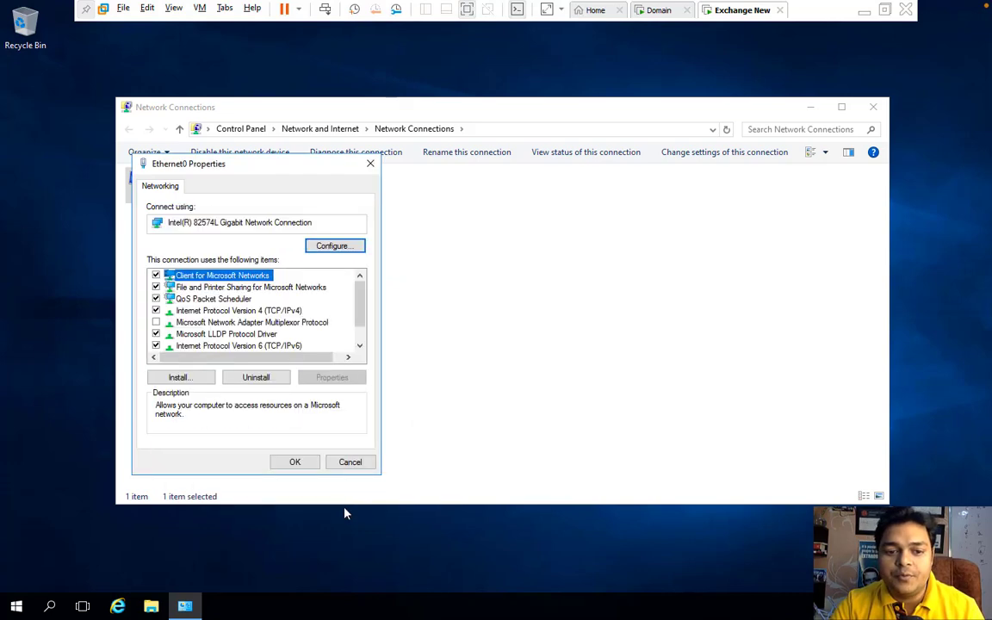
pyautogui.click(295, 462)
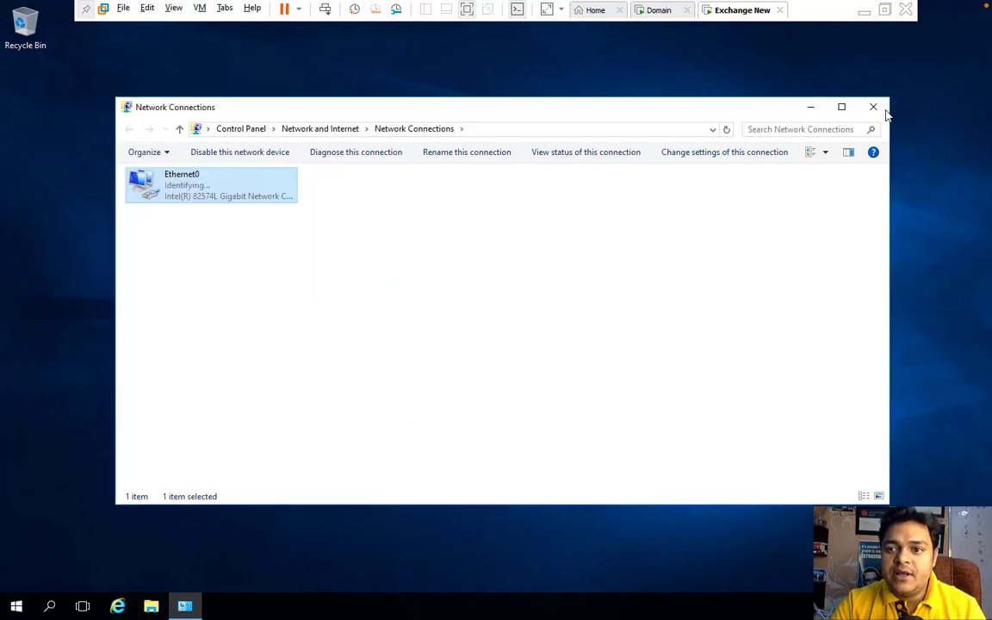
# Step: Close Network Connections and enter sysdm.cpl in the Run box
pyautogui.click(874, 108)
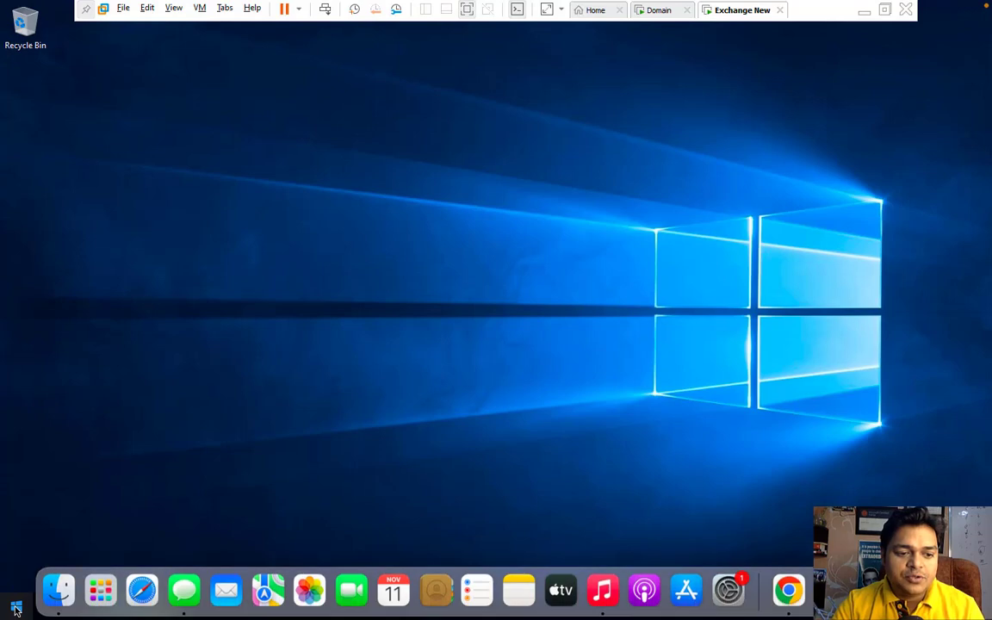
pyautogui.rightClick(15, 609)
pyautogui.click(58, 540)
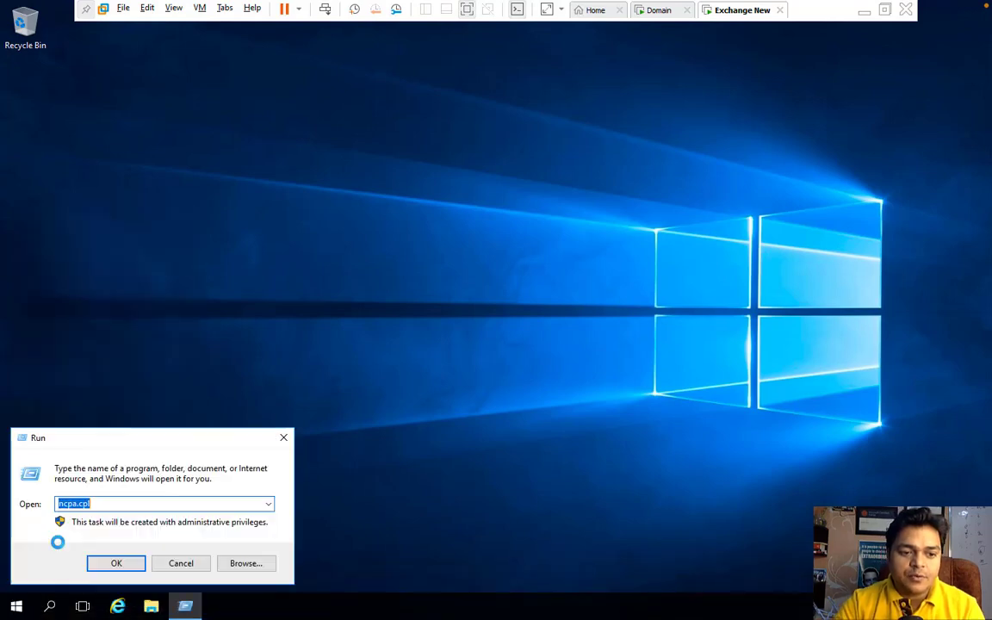
pyautogui.write('sys')
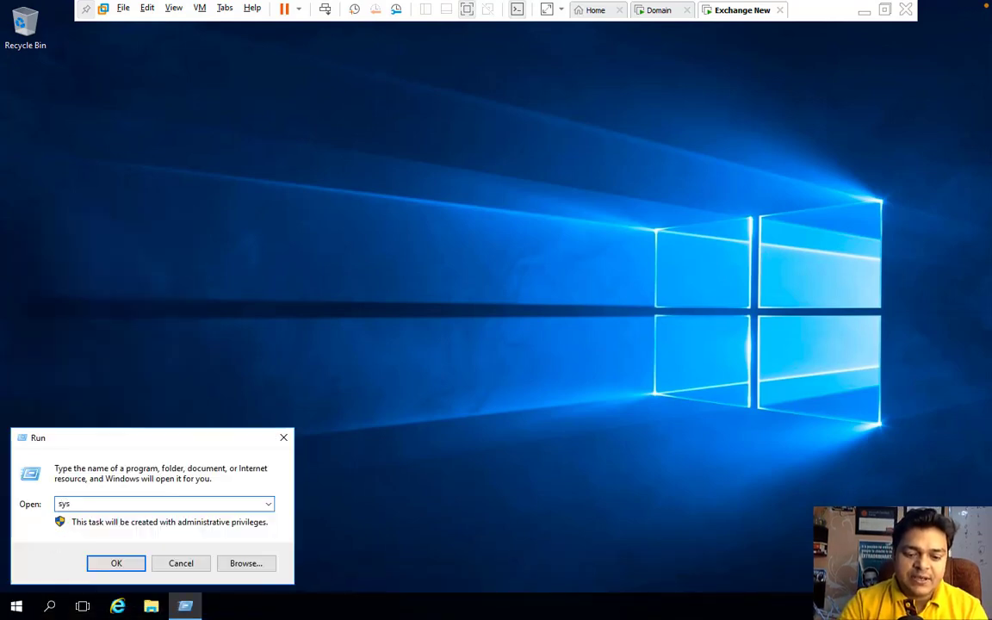
pyautogui.write('dm.cpl')
# Step: Rename the computer to Exchange in System Properties
pyautogui.press('Return')
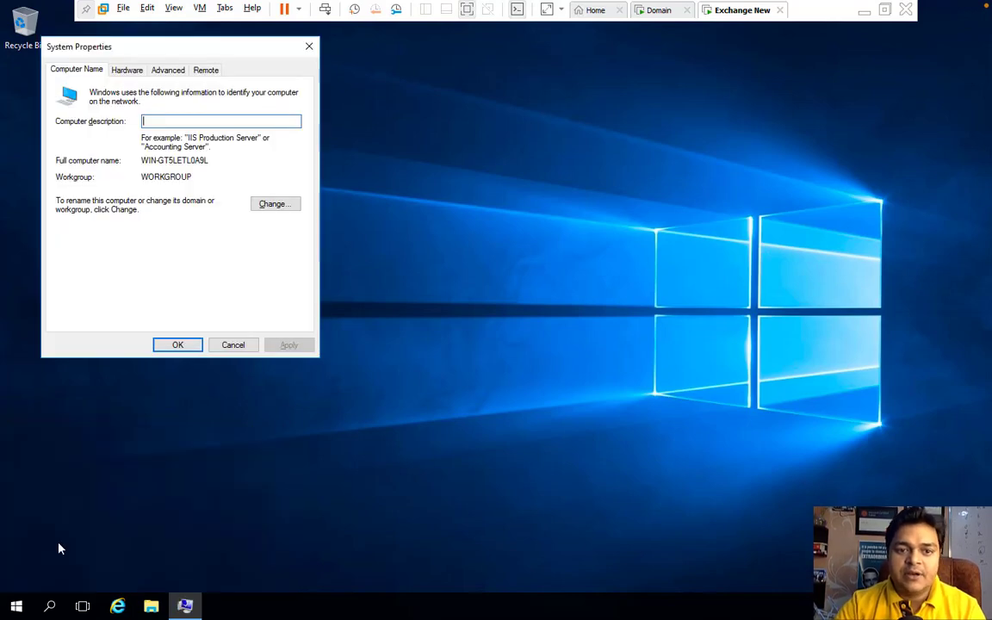
pyautogui.click(272, 203)
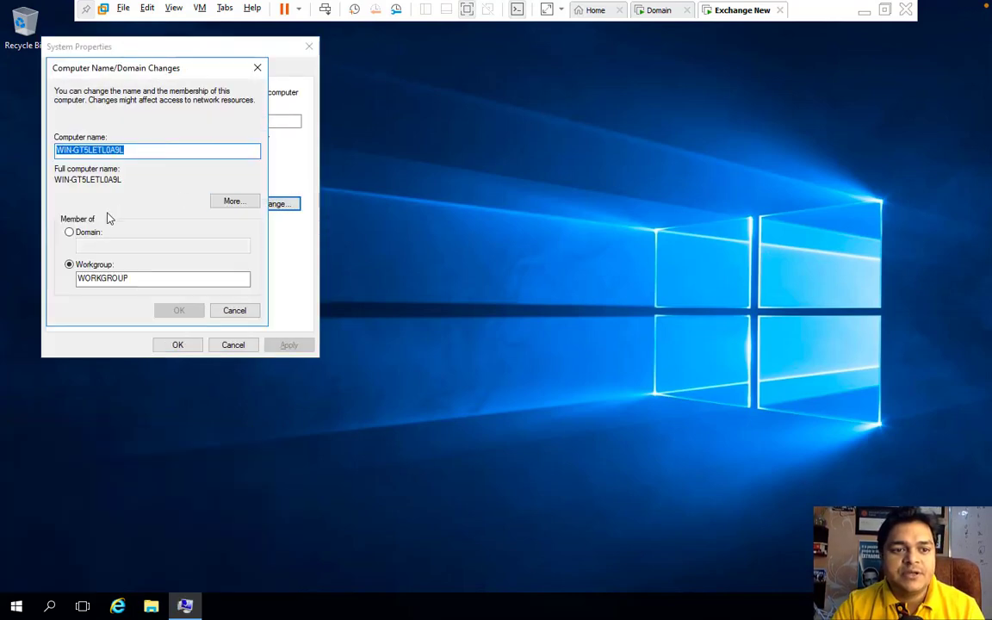
pyautogui.click(87, 231)
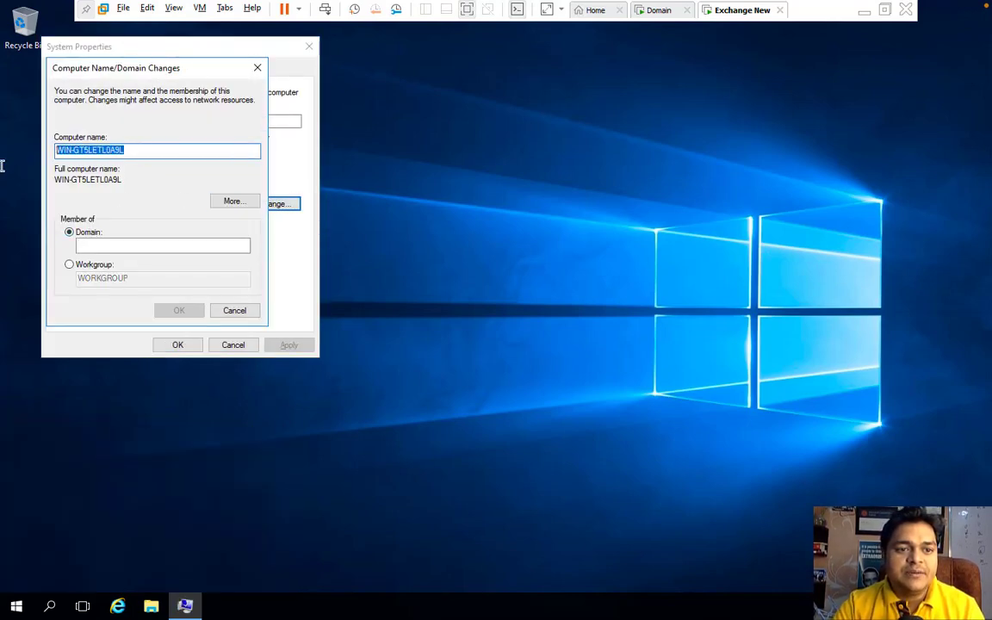
pyautogui.write('Exc')
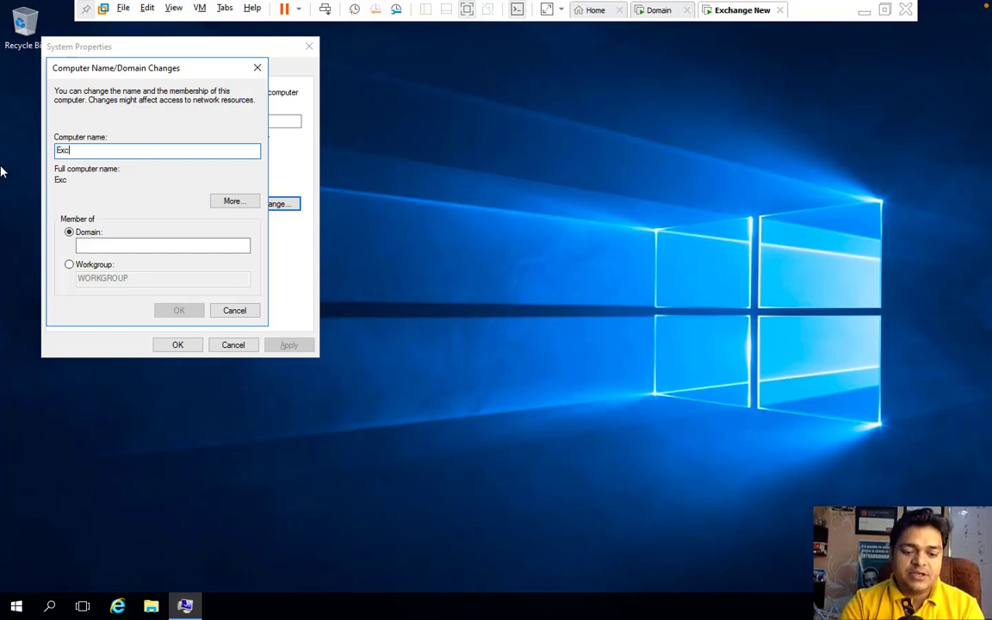
pyautogui.write('hnger')
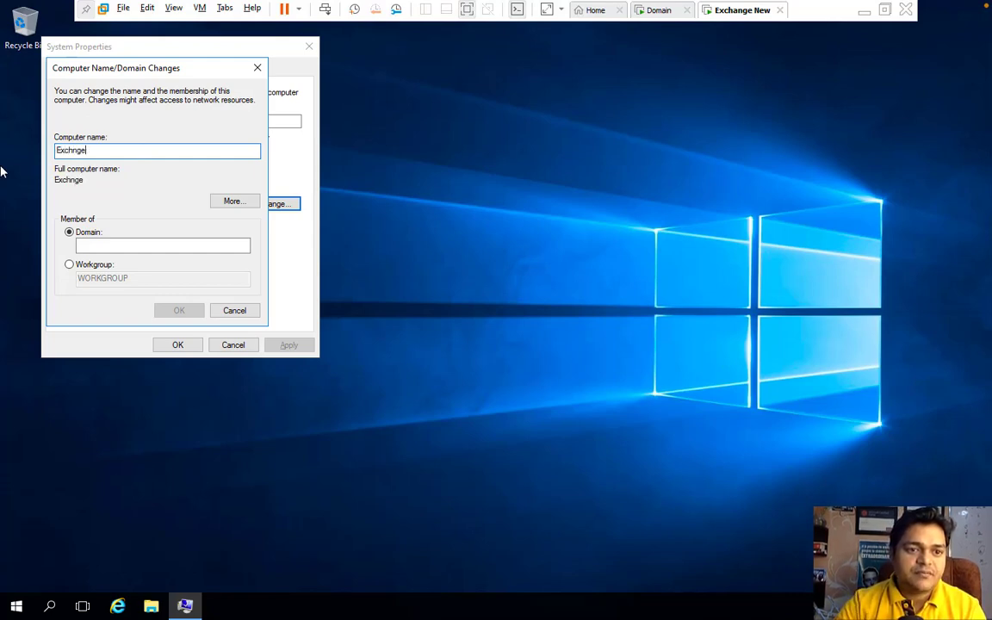
pyautogui.press('BackSpace')
pyautogui.press('BackSpace')
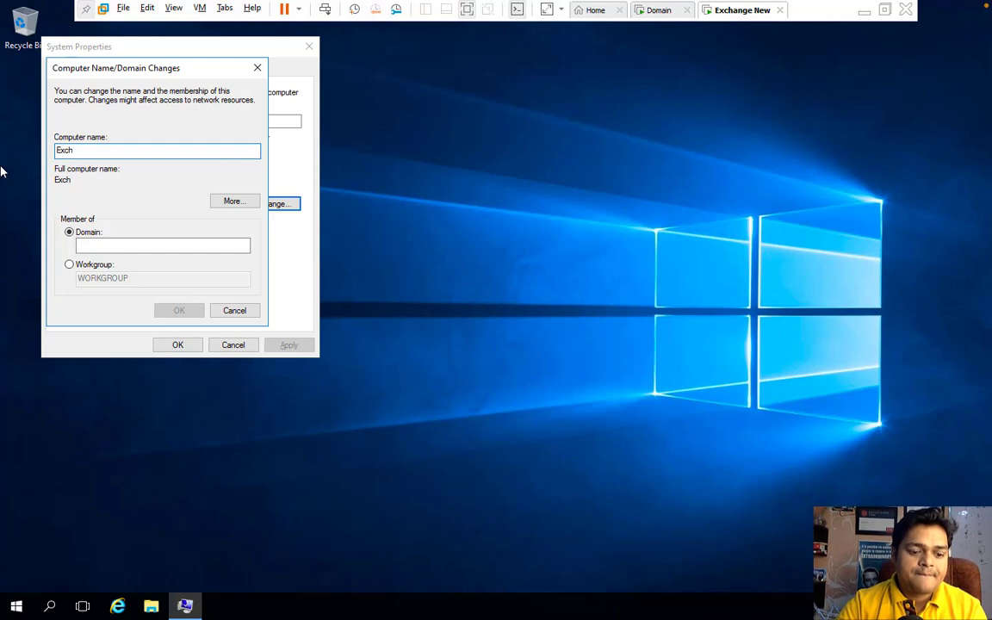
pyautogui.write('ange')
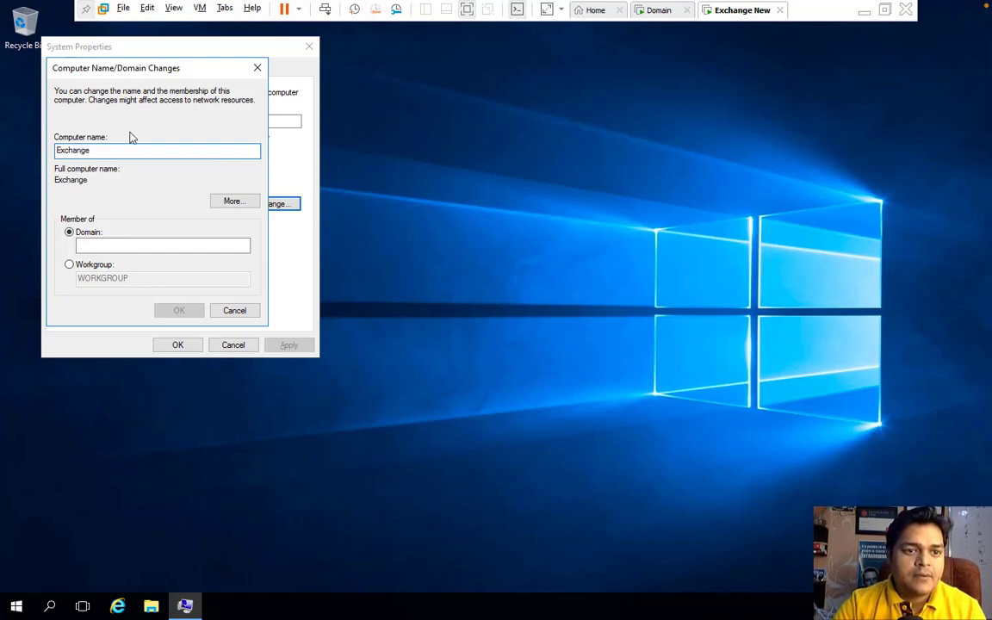
# Step: Join the cloud.com domain using the domain Administrator account and its password
pyautogui.click(81, 244)
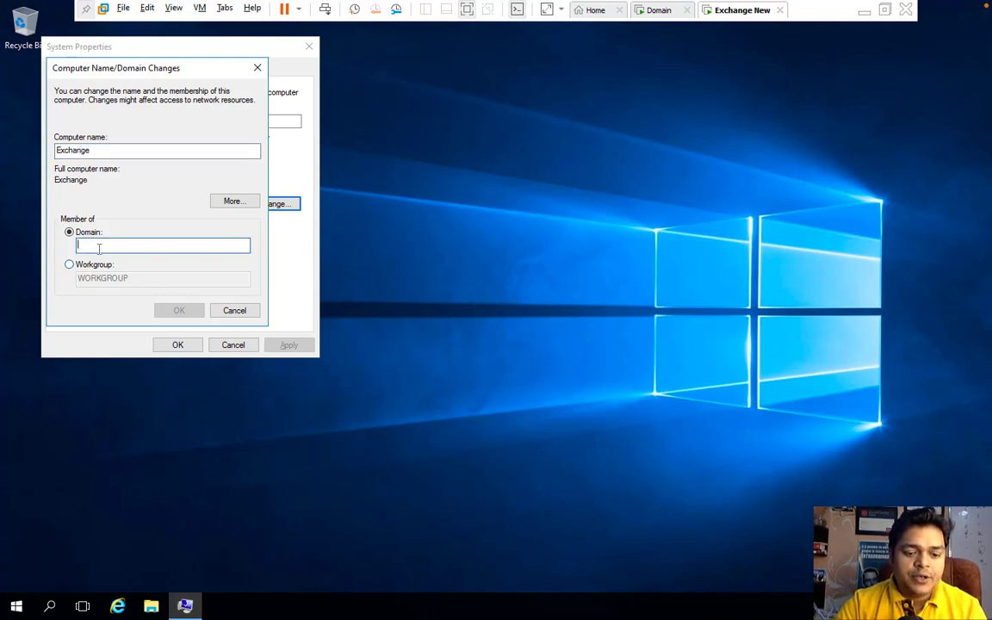
pyautogui.write('cloud.com')
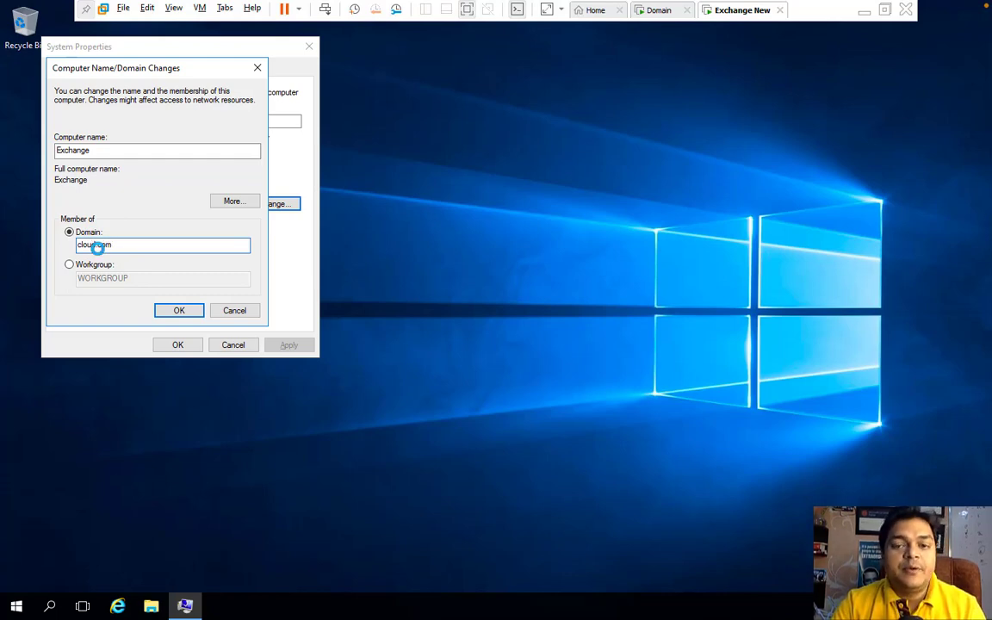
pyautogui.press('Return')
pyautogui.write('A')
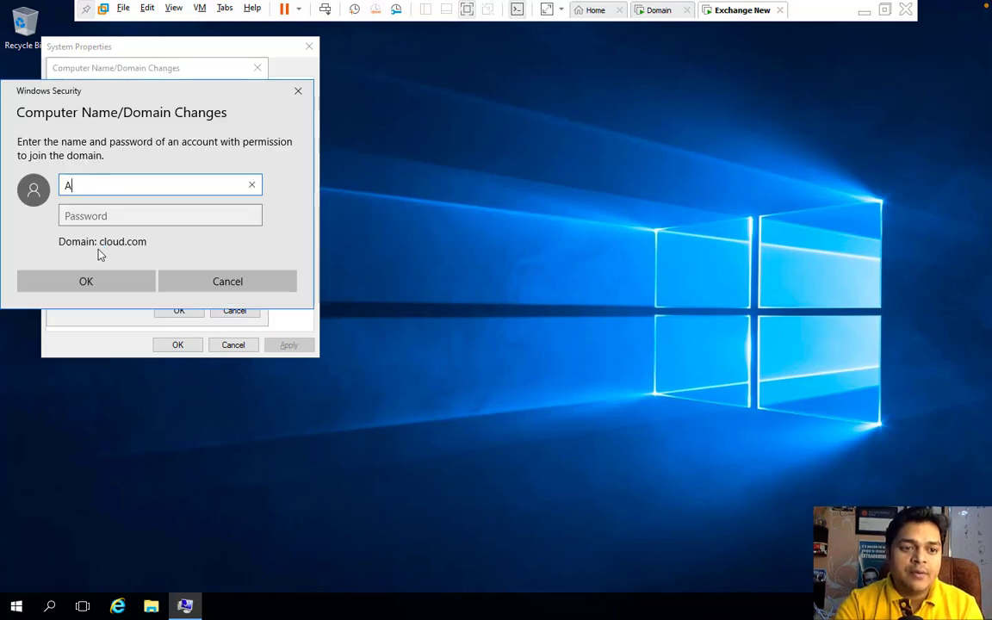
pyautogui.write('dministrator')
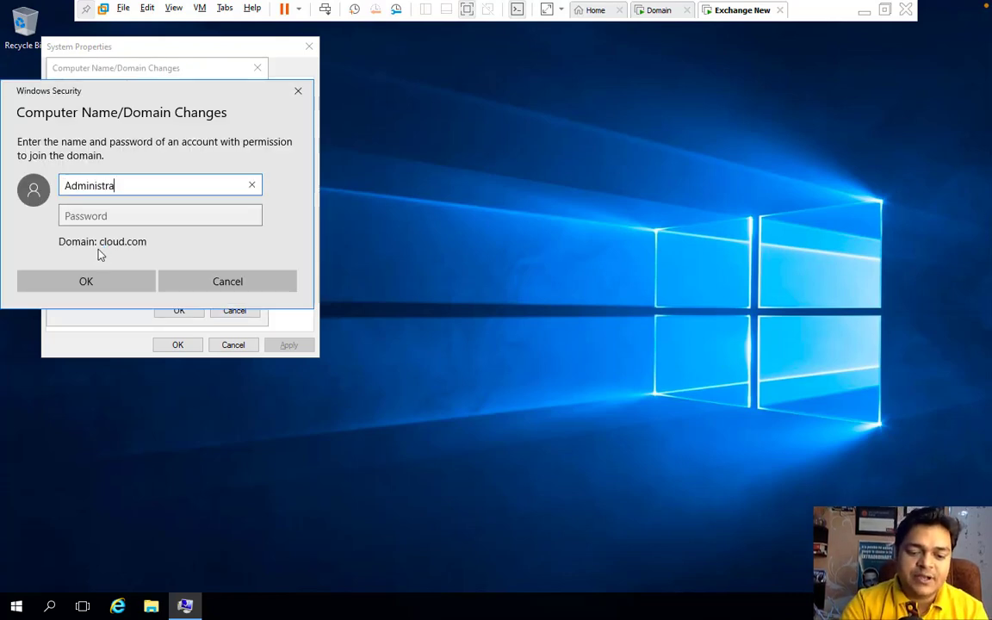
pyautogui.press('Tab')
pyautogui.write('P@ssw0rd')
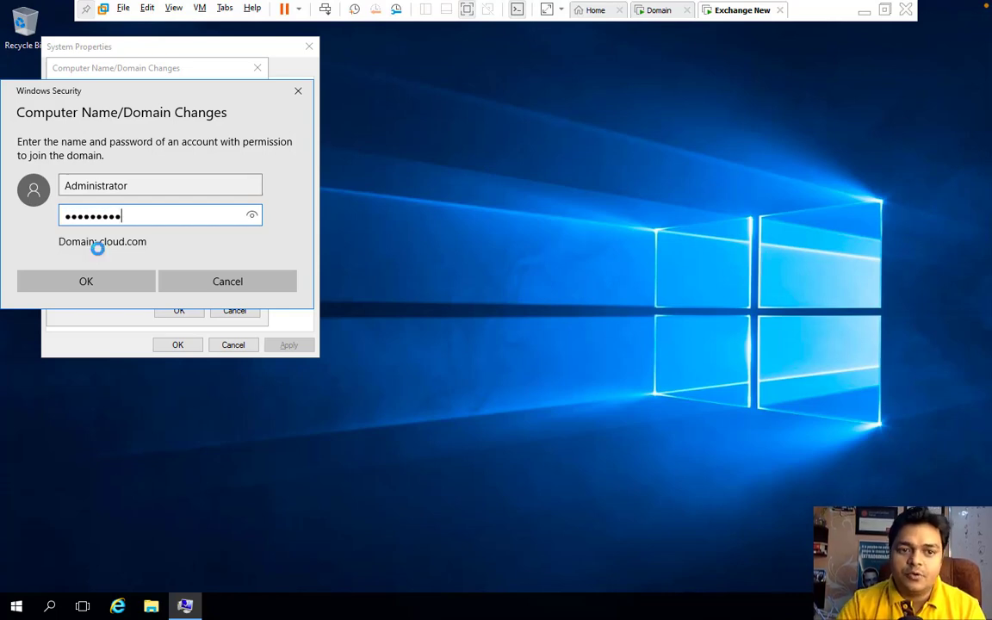
pyautogui.press('Return')
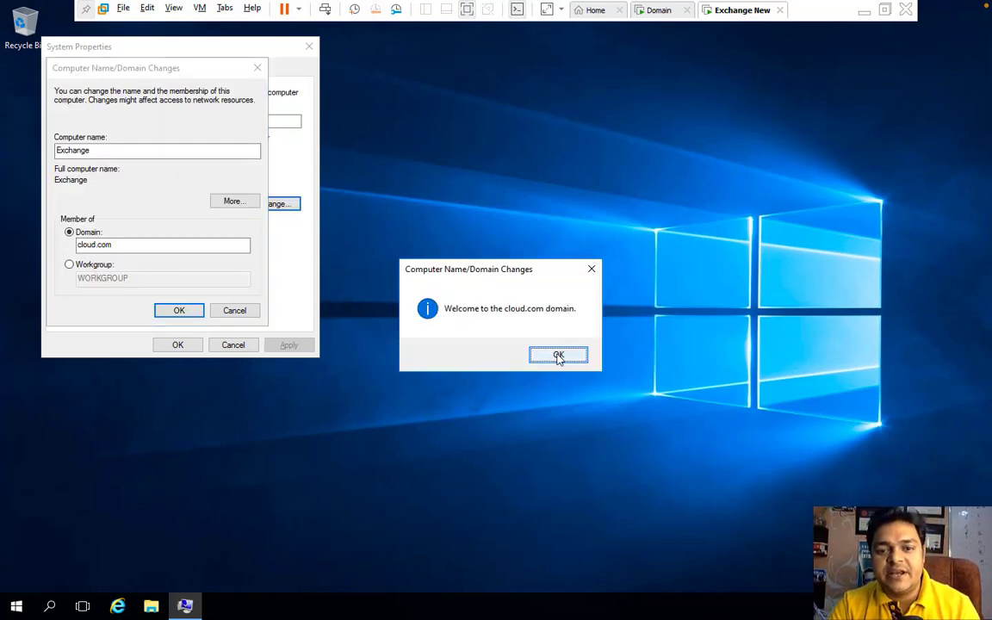
# Step: Dismiss the welcome and DNS notices, apply the changes and restart the VM now
pyautogui.click(559, 354)
pyautogui.click(186, 311)
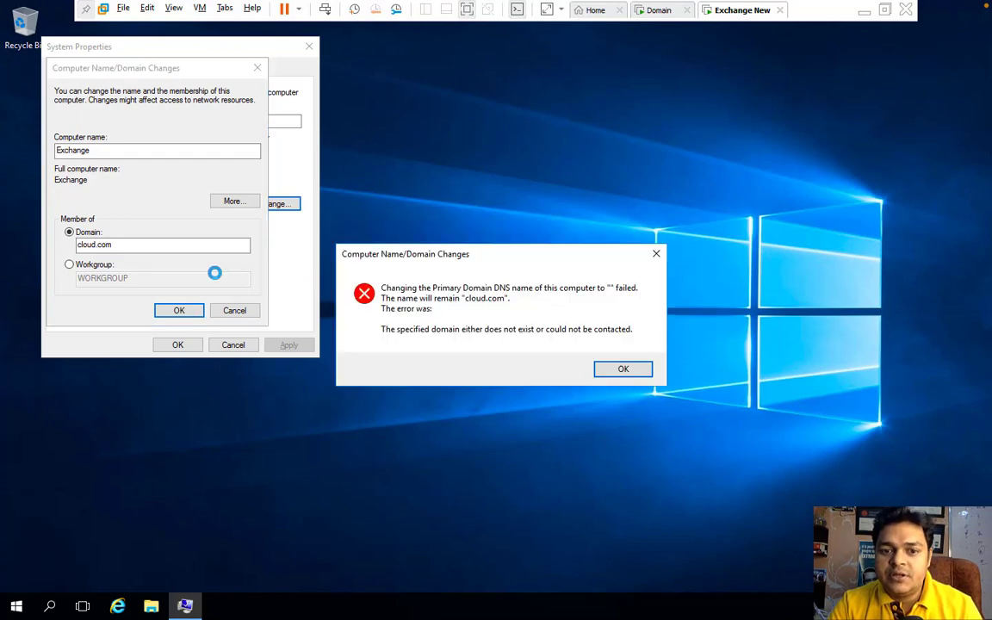
pyautogui.click(623, 369)
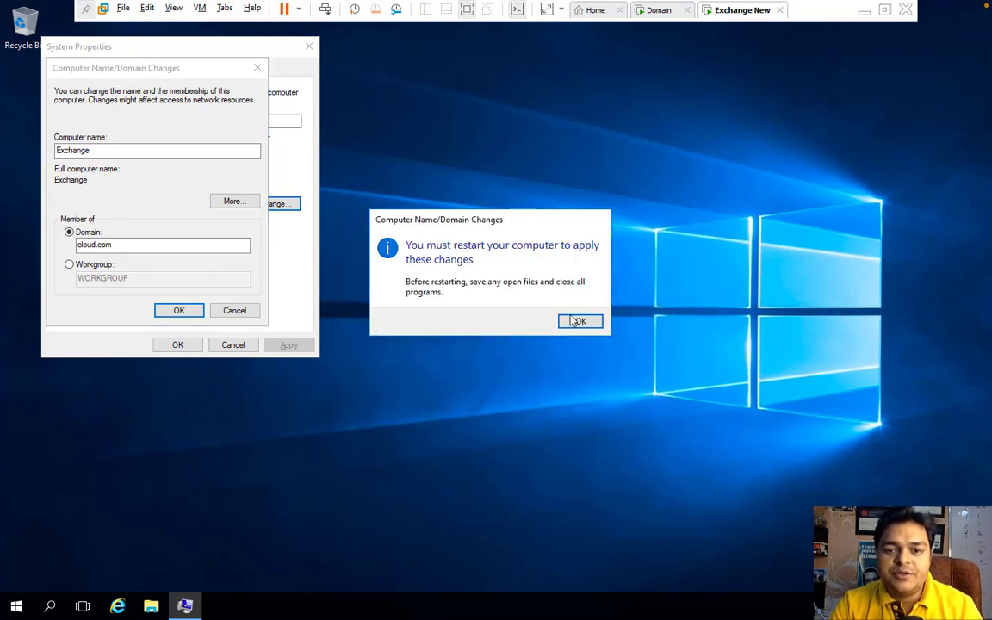
pyautogui.click(575, 321)
pyautogui.click(175, 346)
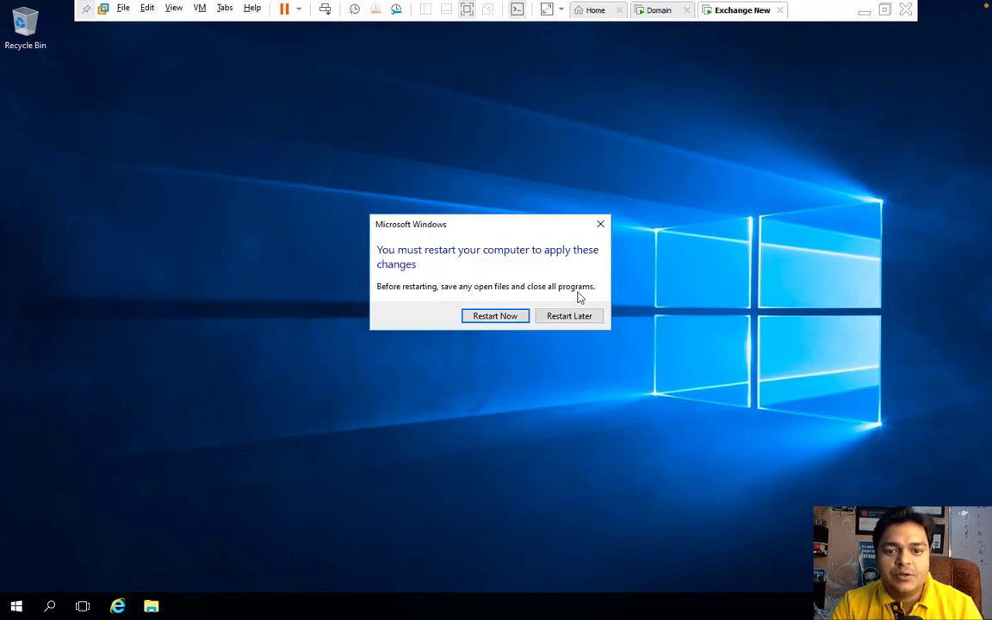
pyautogui.click(503, 320)
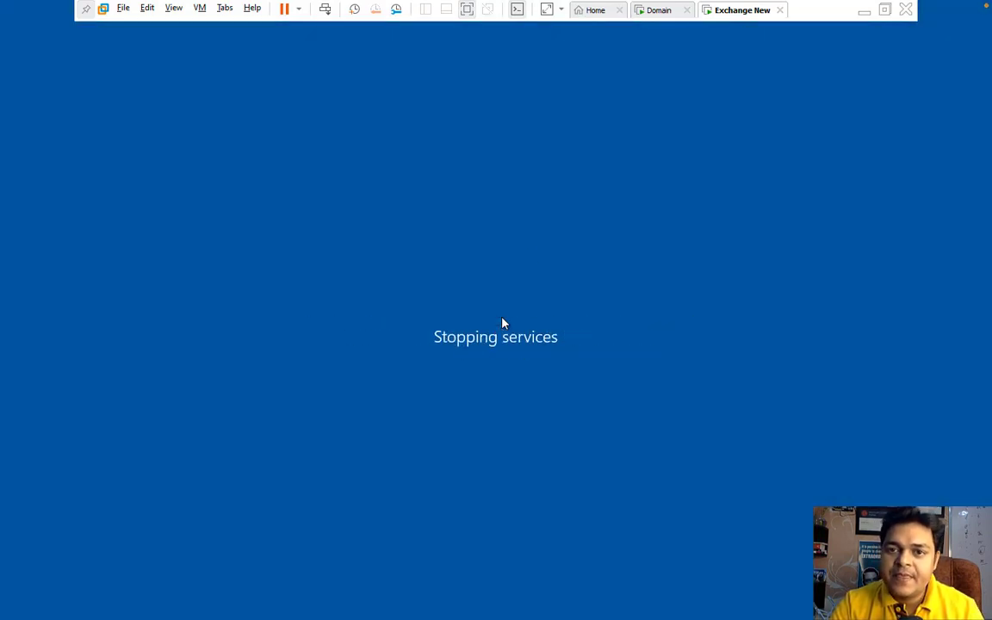
# Step: Switch to the Domain VM and close its command prompt window
pyautogui.click(660, 11)
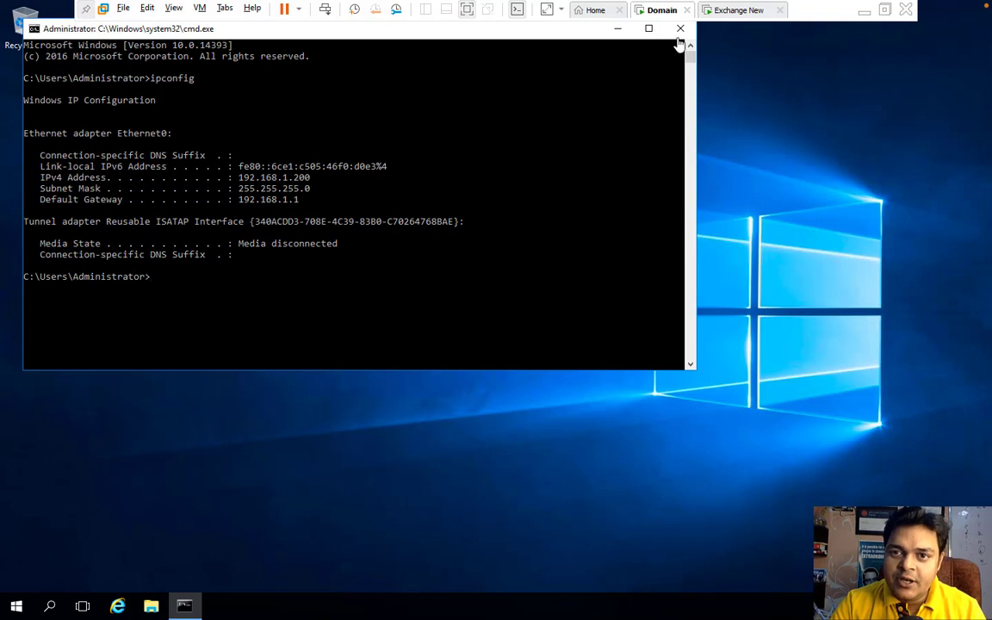
pyautogui.click(680, 31)
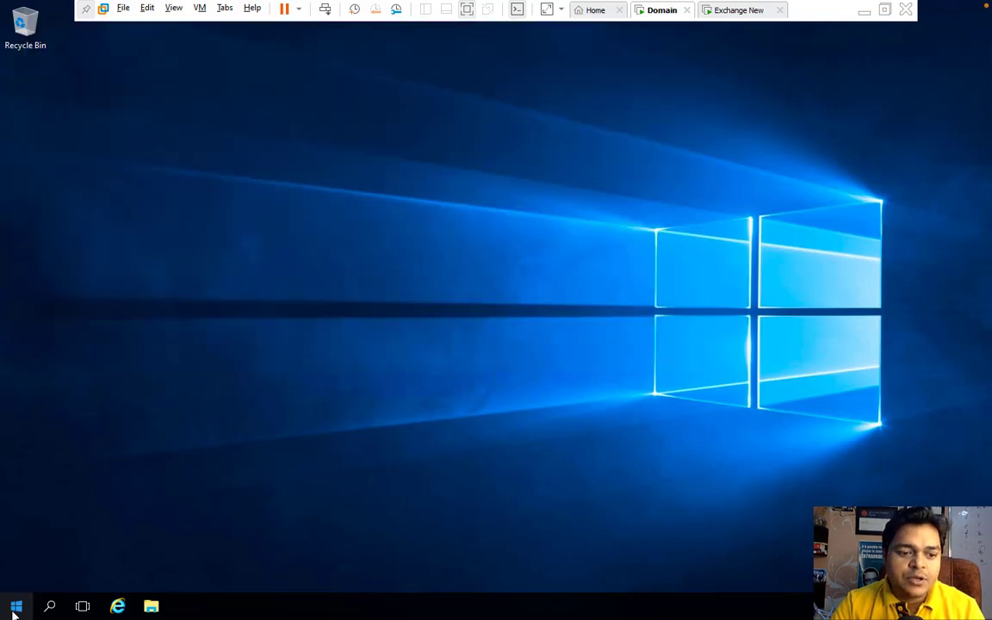
pyautogui.rightClick(15, 609)
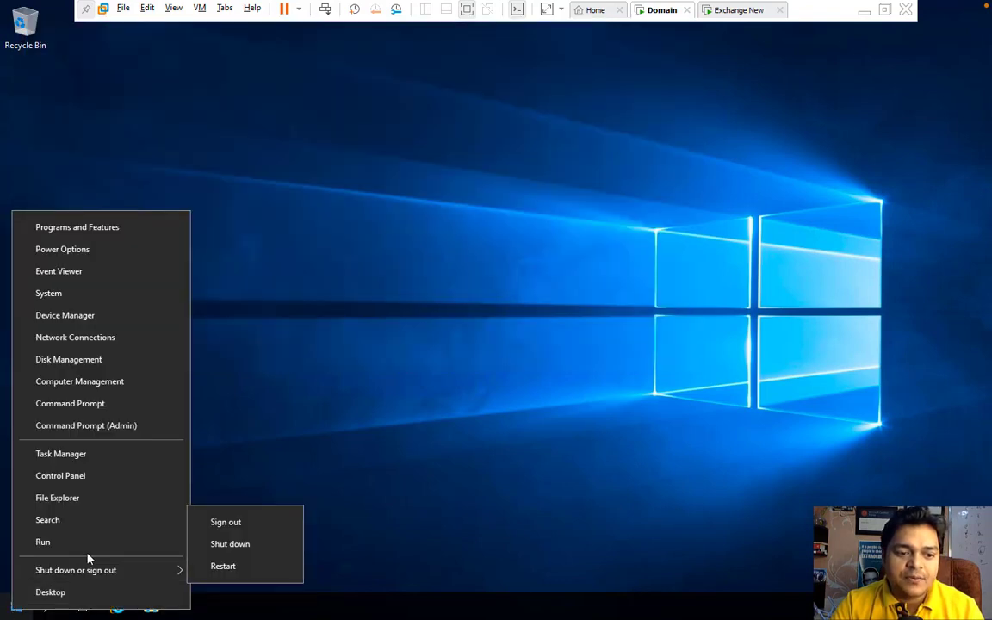
pyautogui.click(383, 317)
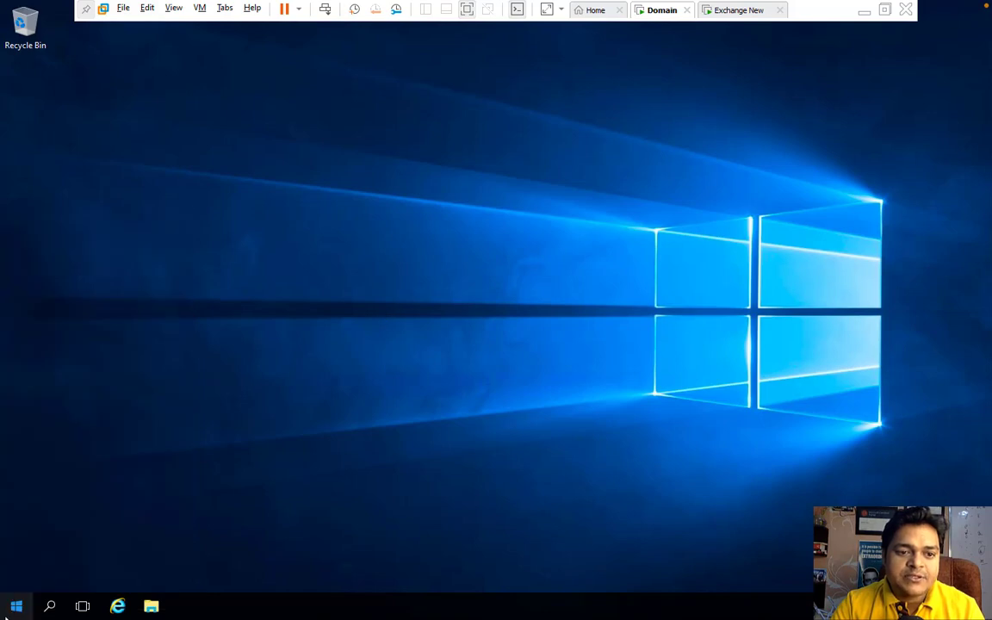
# Step: Launch Active Directory Users and Computers from Server Manager and start a new user in Users
pyautogui.click(13, 608)
pyautogui.click(251, 237)
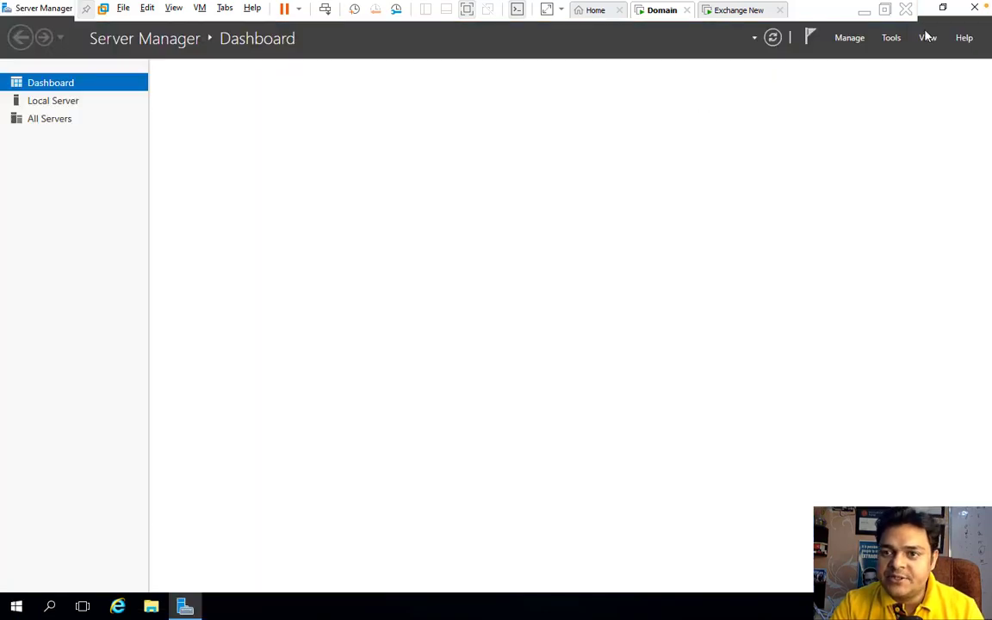
pyautogui.click(891, 38)
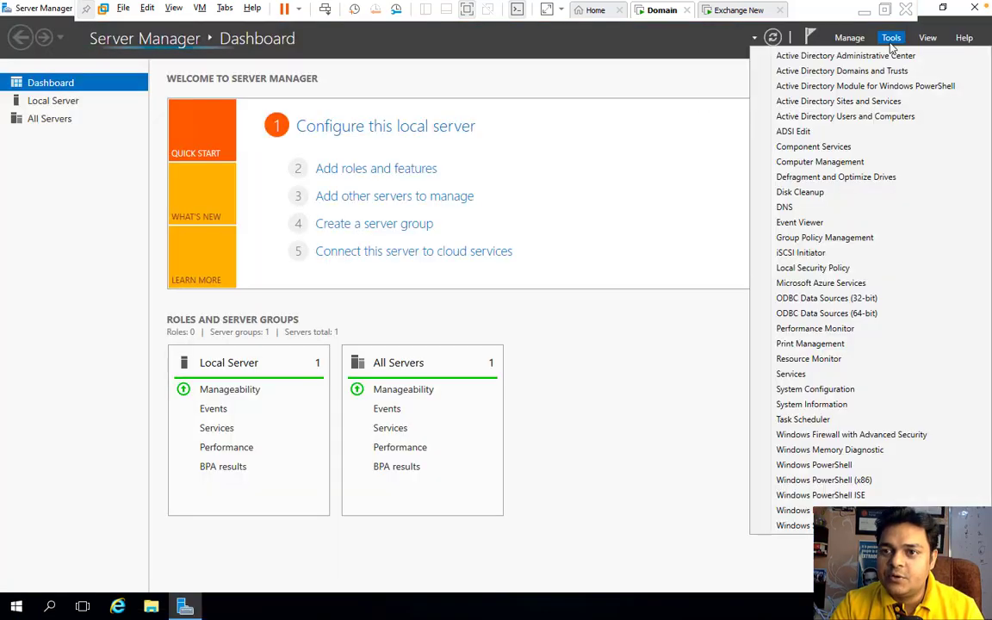
pyautogui.click(849, 116)
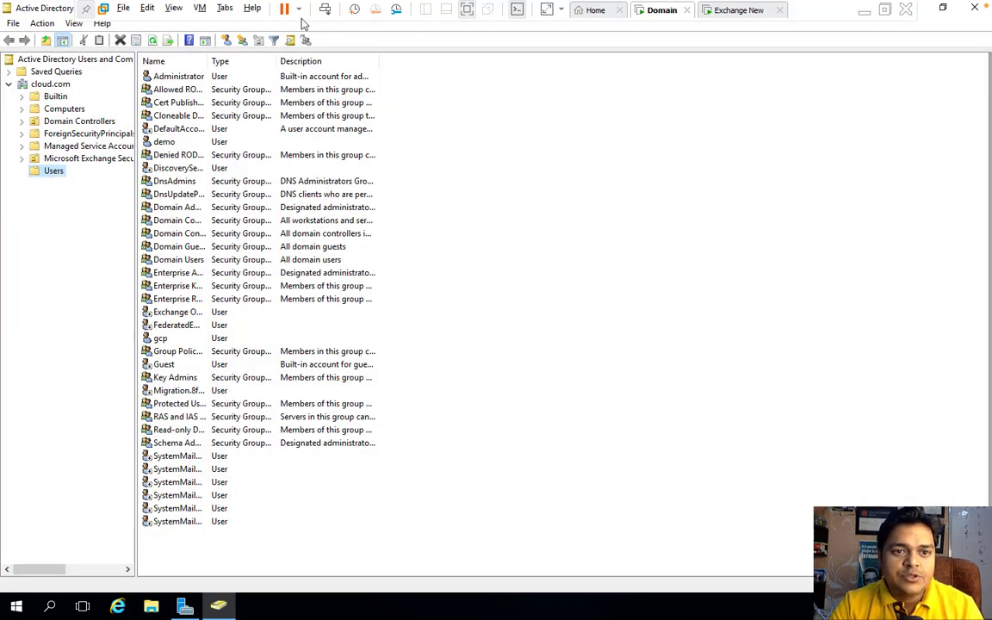
pyautogui.click(205, 38)
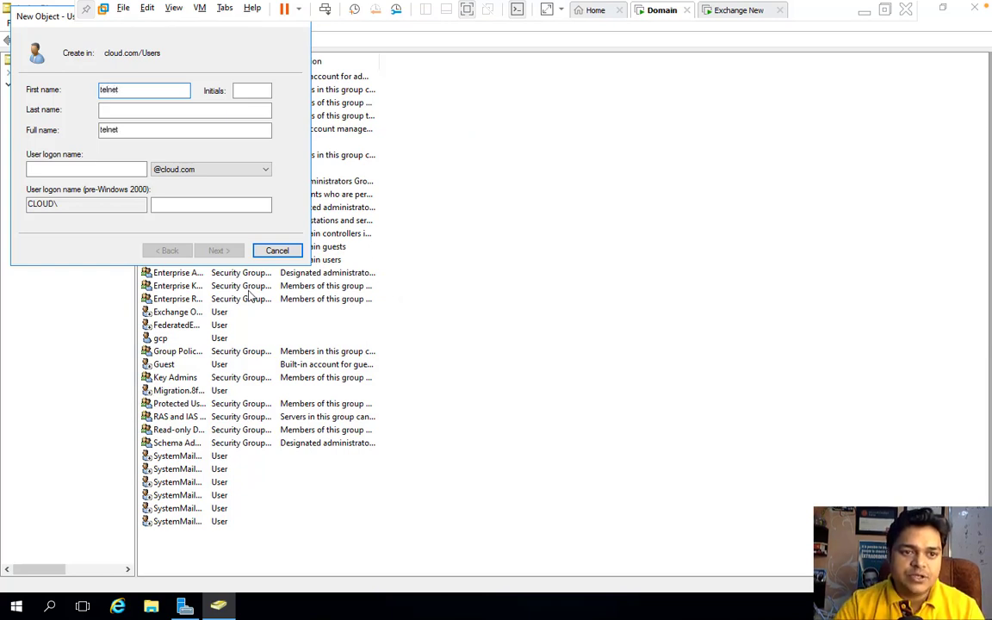
# Step: Give the new user logon name telnet and a password, without forced change at next logon
pyautogui.click(103, 169)
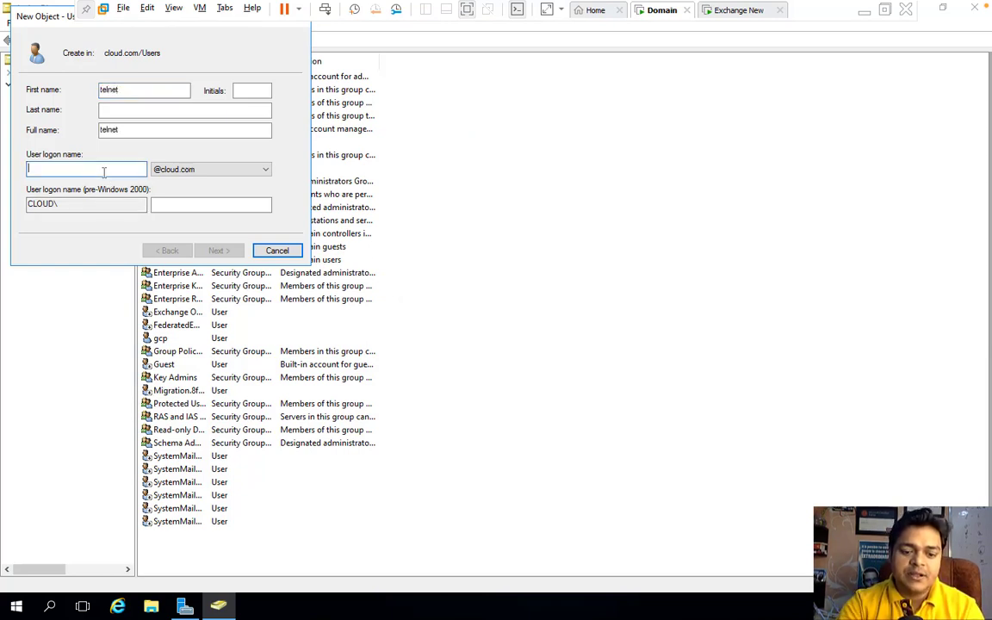
pyautogui.write('telnet')
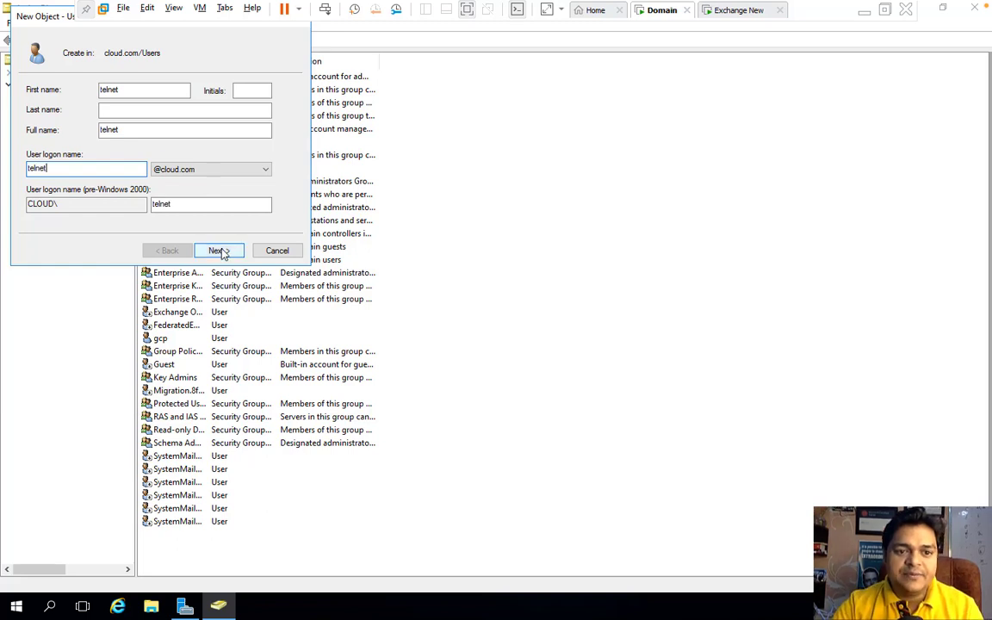
pyautogui.click(221, 251)
pyautogui.click(48, 135)
pyautogui.click(138, 89)
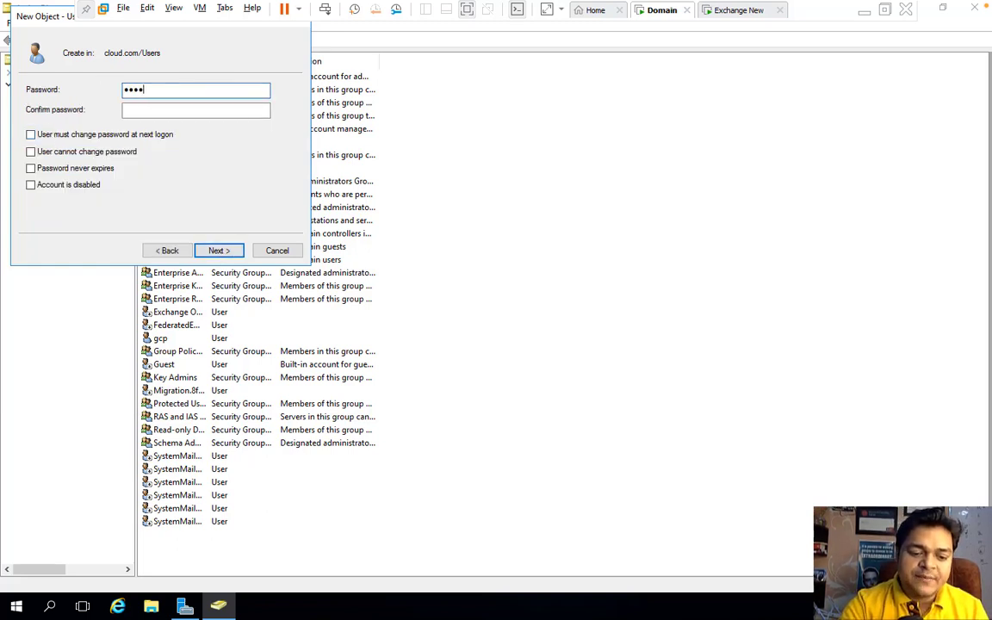
pyautogui.press('Tab')
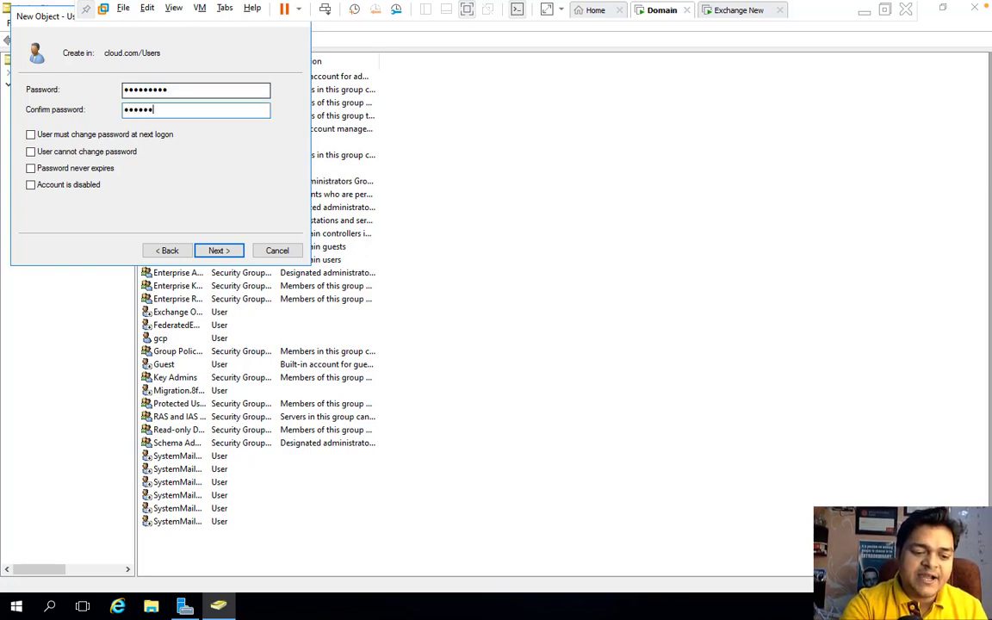
pyautogui.write('•••••••••')
# Step: Make the password never expire, create the telnet account and open its properties
pyautogui.click(222, 251)
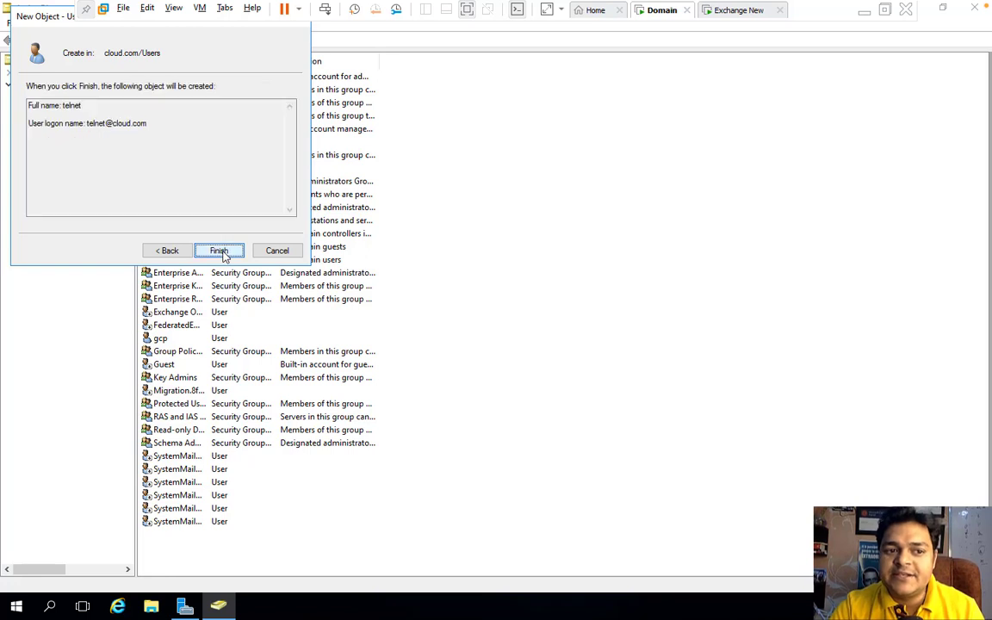
pyautogui.click(148, 251)
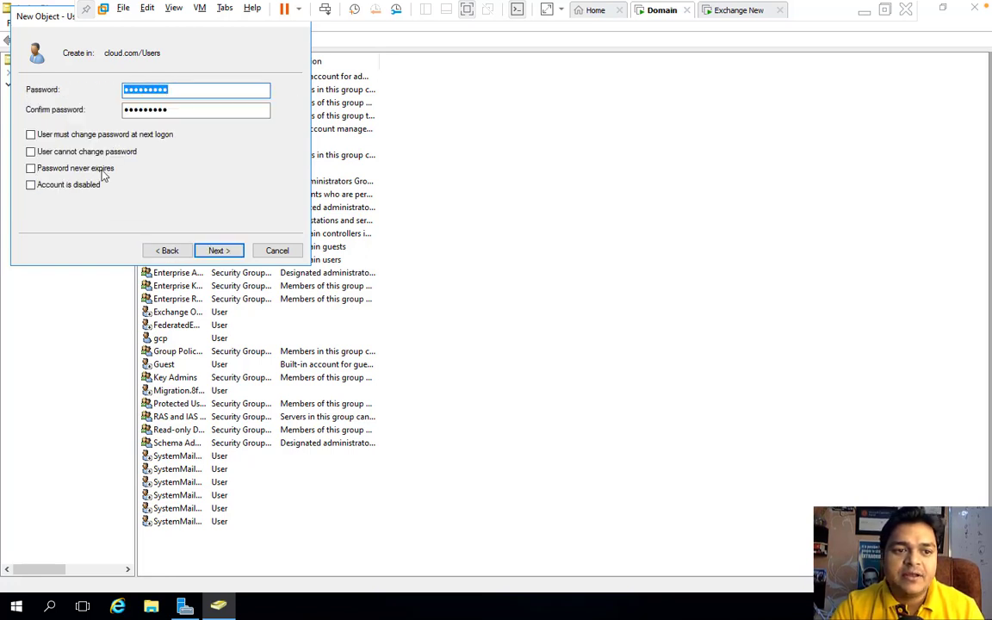
pyautogui.click(62, 168)
pyautogui.click(215, 250)
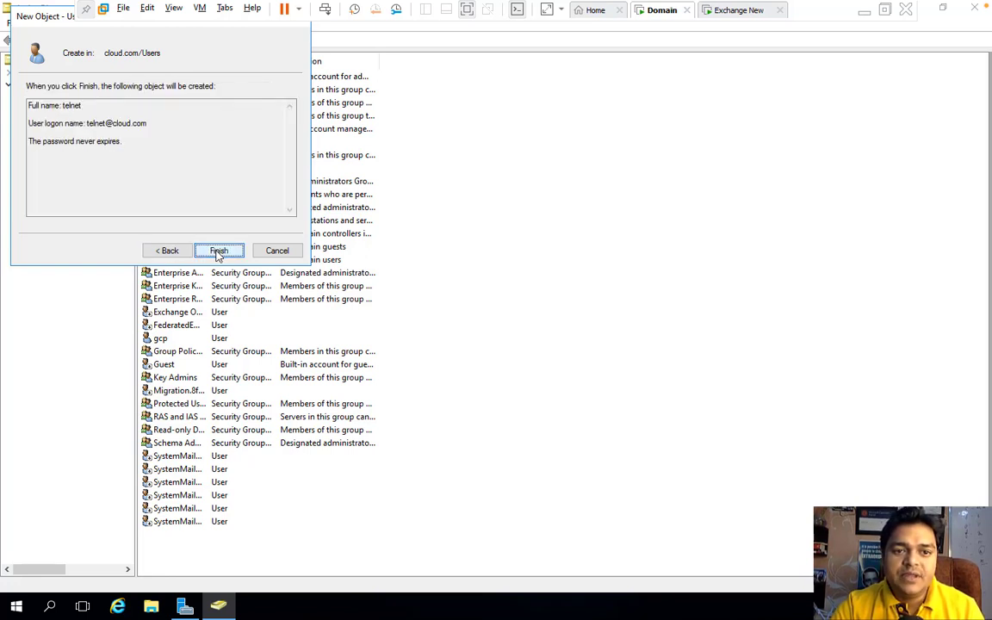
pyautogui.click(215, 250)
pyautogui.doubleClick(163, 535)
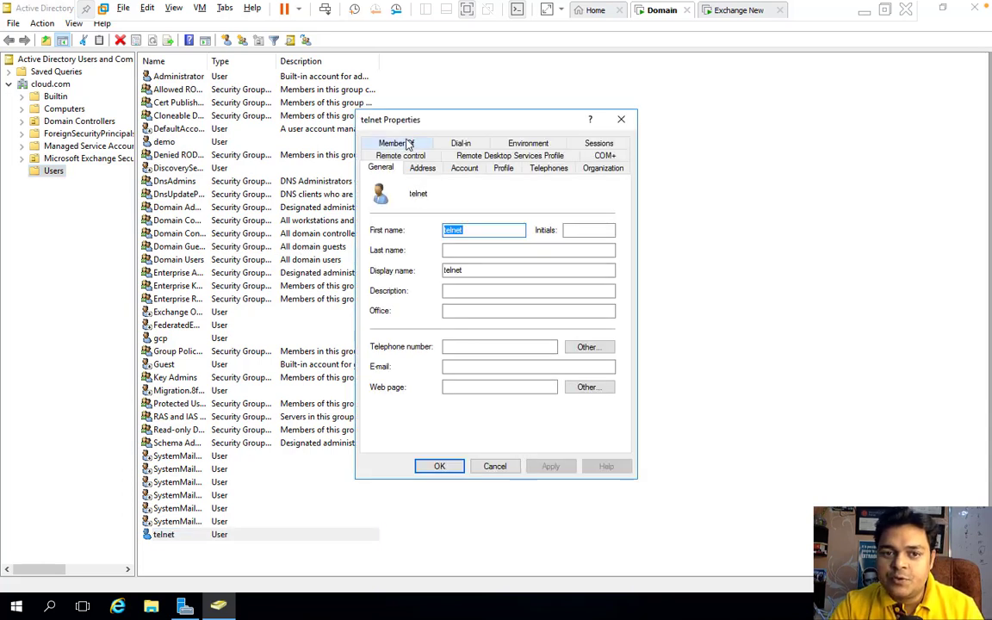
# Step: Add telnet to the Enterprise Admins and Schema Admins groups
pyautogui.click(402, 143)
pyautogui.click(393, 335)
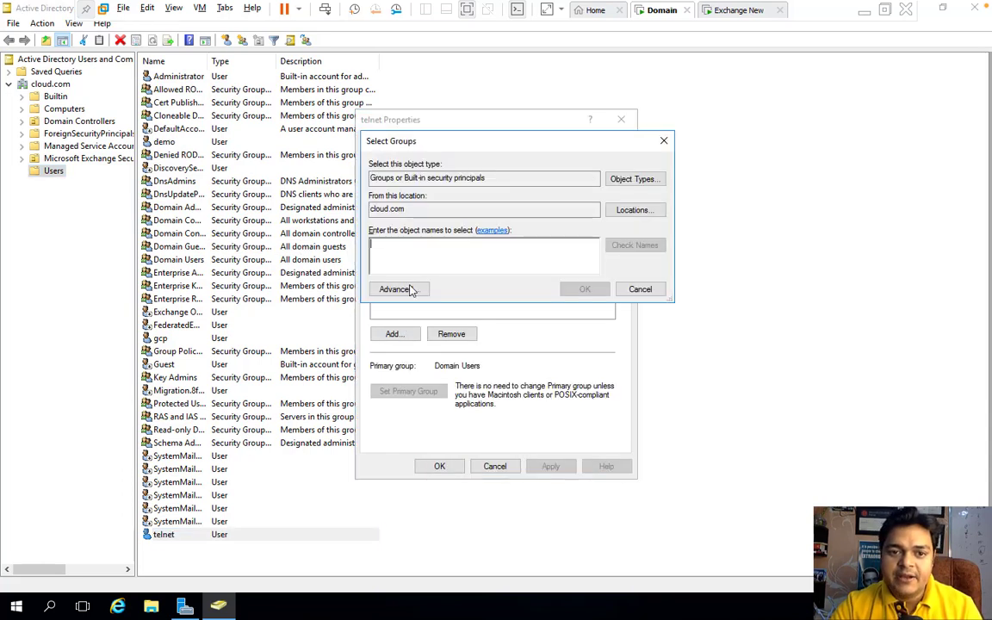
pyautogui.write('e')
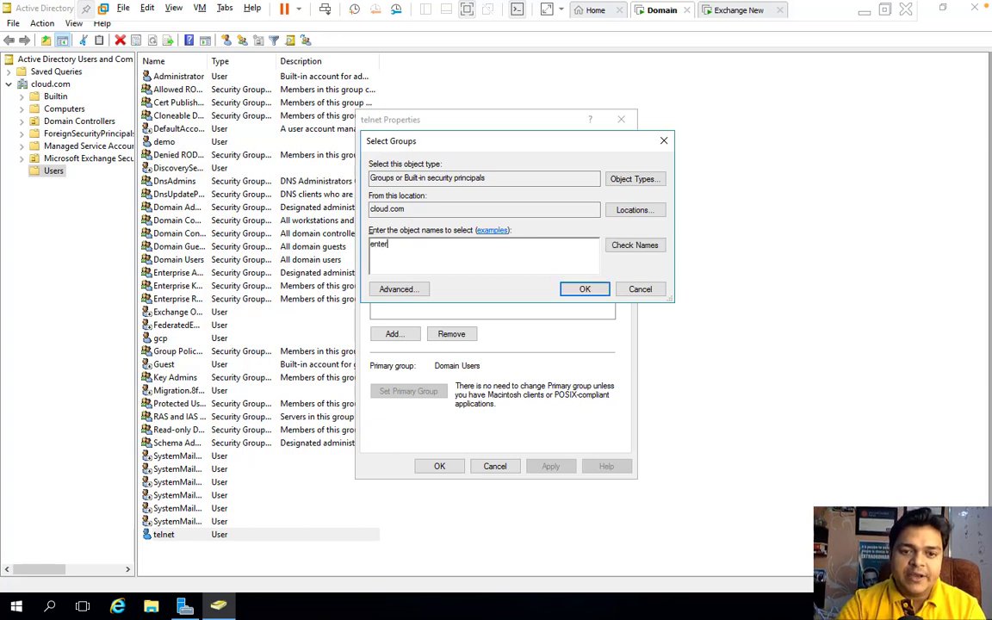
pyautogui.write('nter')
pyautogui.click(634, 247)
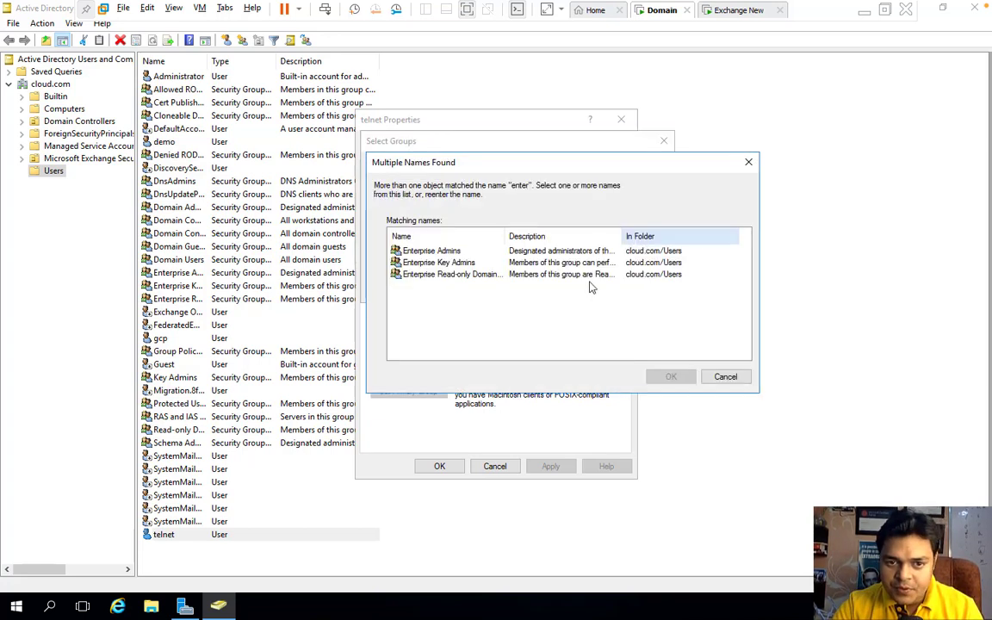
pyautogui.doubleClick(431, 252)
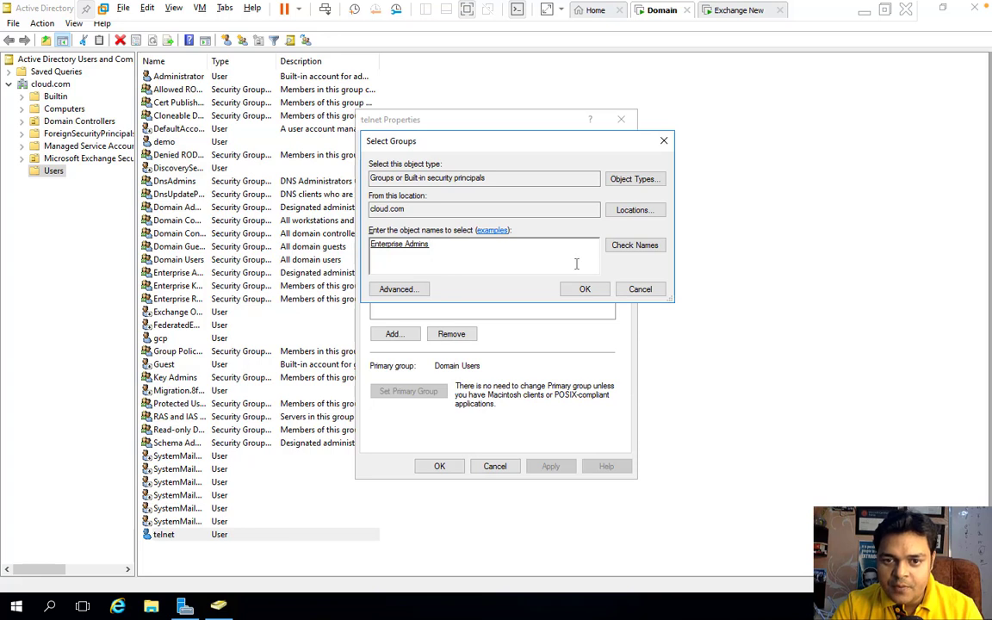
pyautogui.click(583, 290)
pyautogui.click(393, 335)
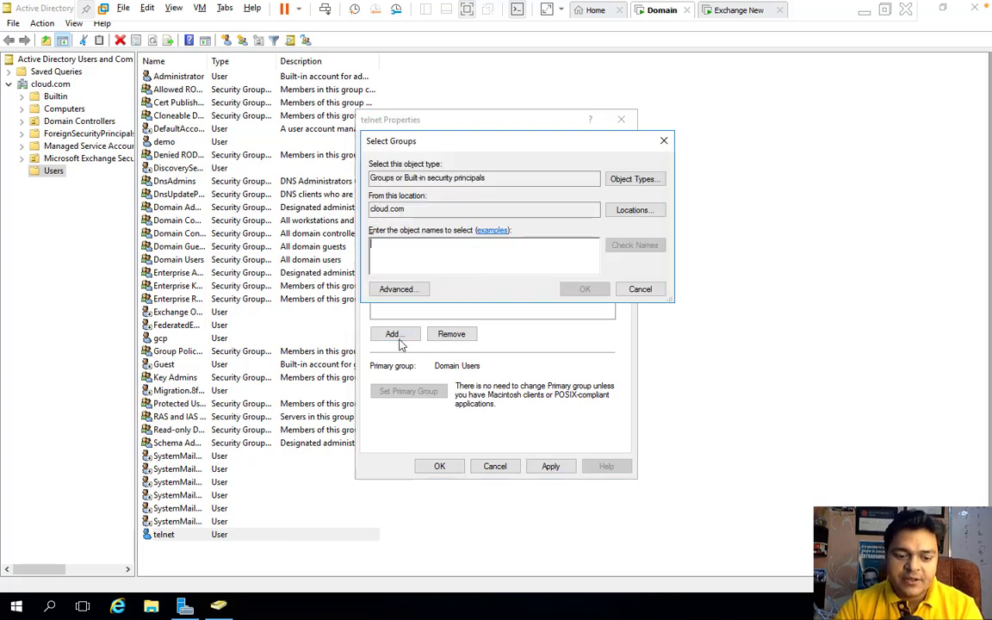
pyautogui.write('schem')
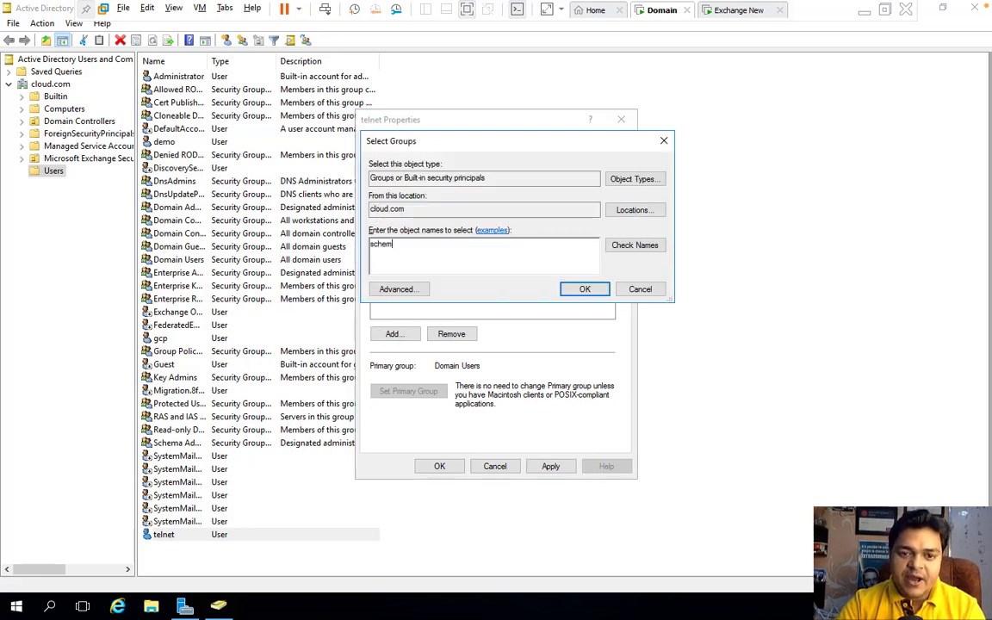
pyautogui.write('a')
pyautogui.click(646, 245)
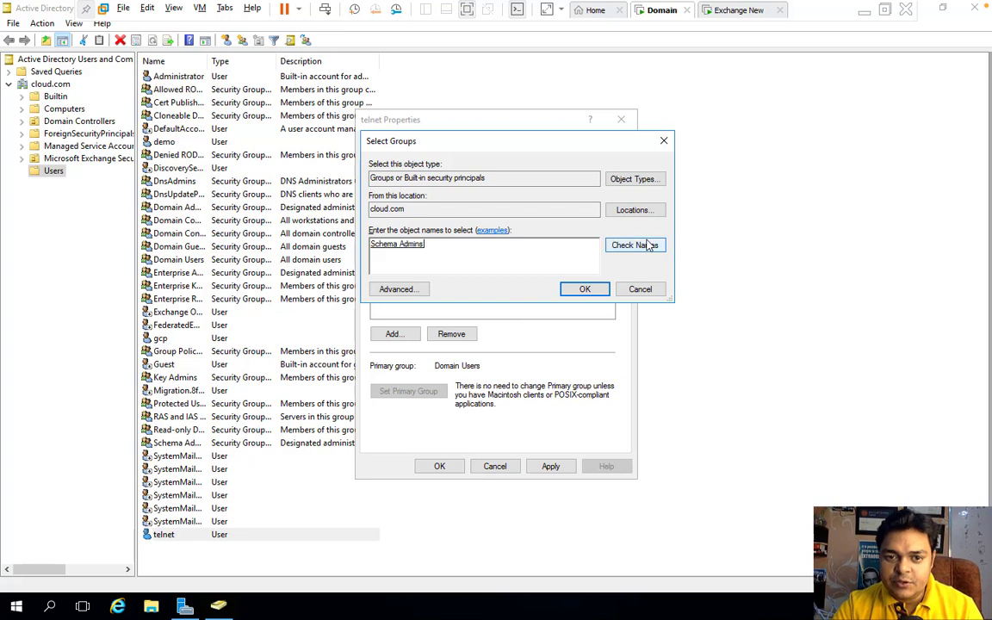
pyautogui.click(585, 289)
# Step: Add telnet to Domain Admins and Group Policy Creator Owners, then apply and save
pyautogui.click(393, 334)
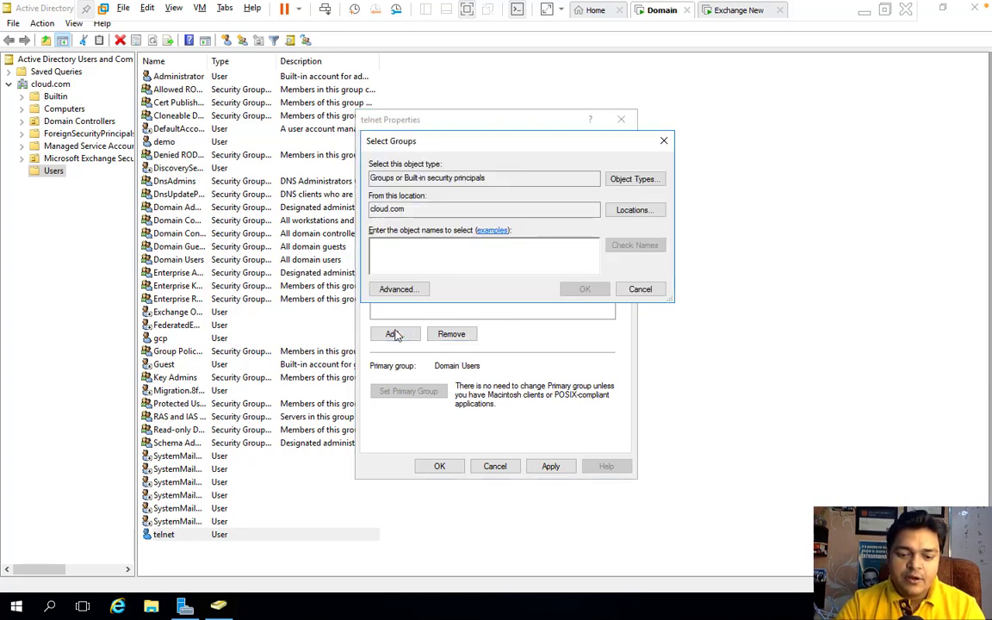
pyautogui.write('domain a')
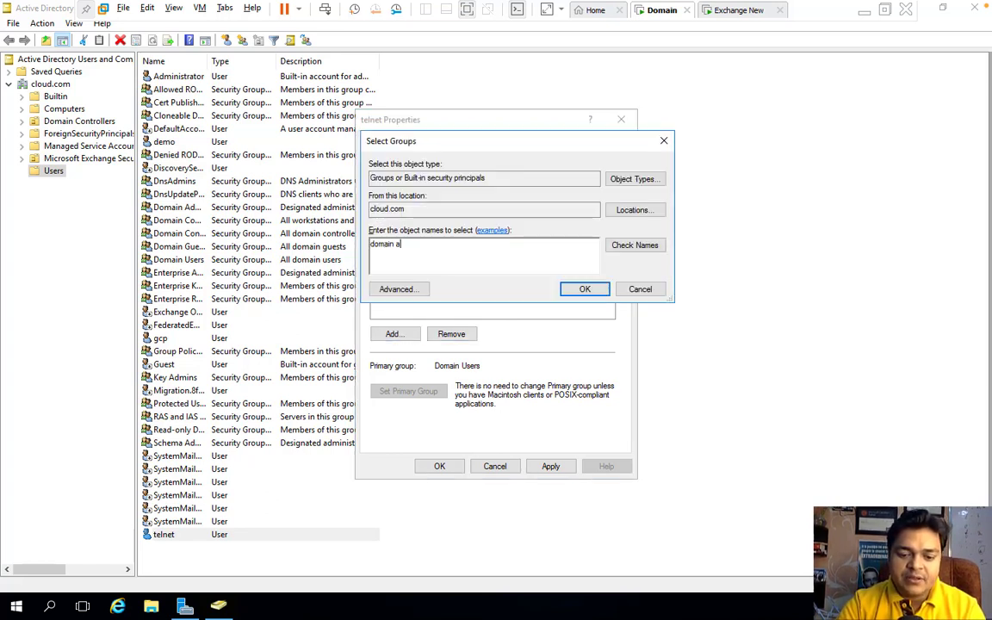
pyautogui.write('d')
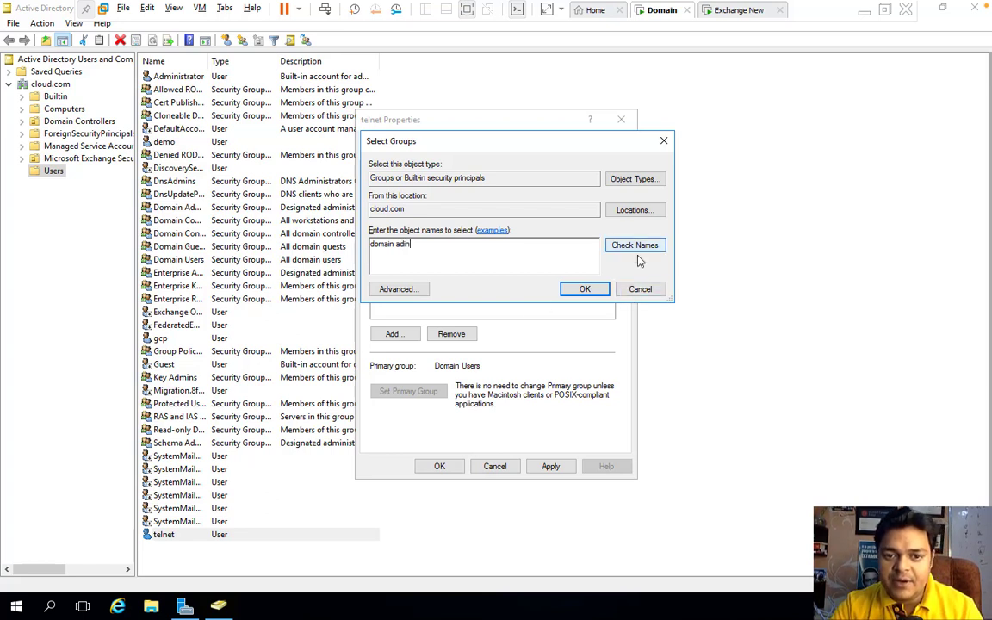
pyautogui.write('in')
pyautogui.press('BackSpace')
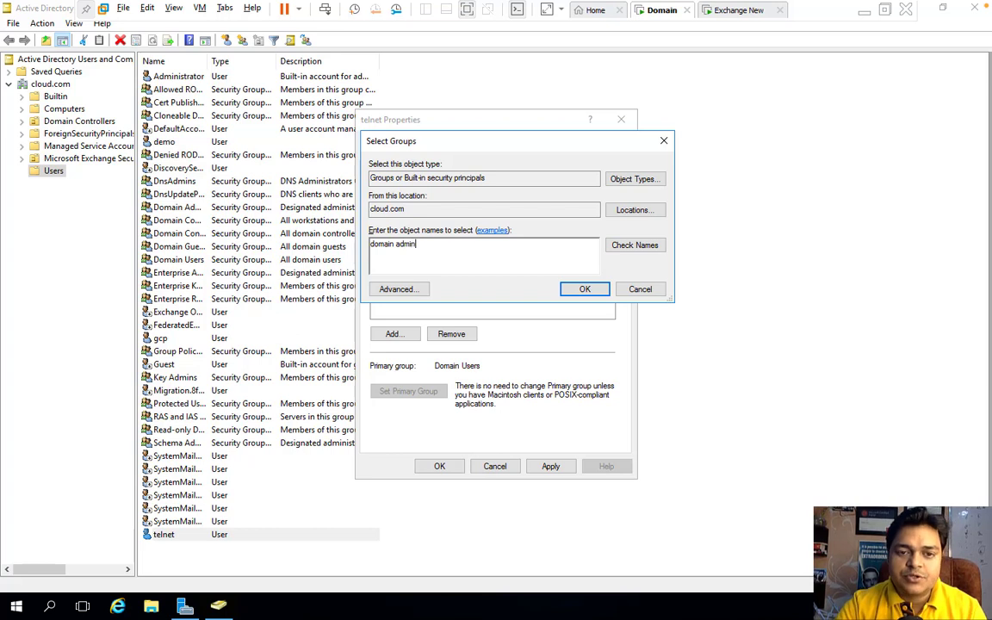
pyautogui.click(645, 249)
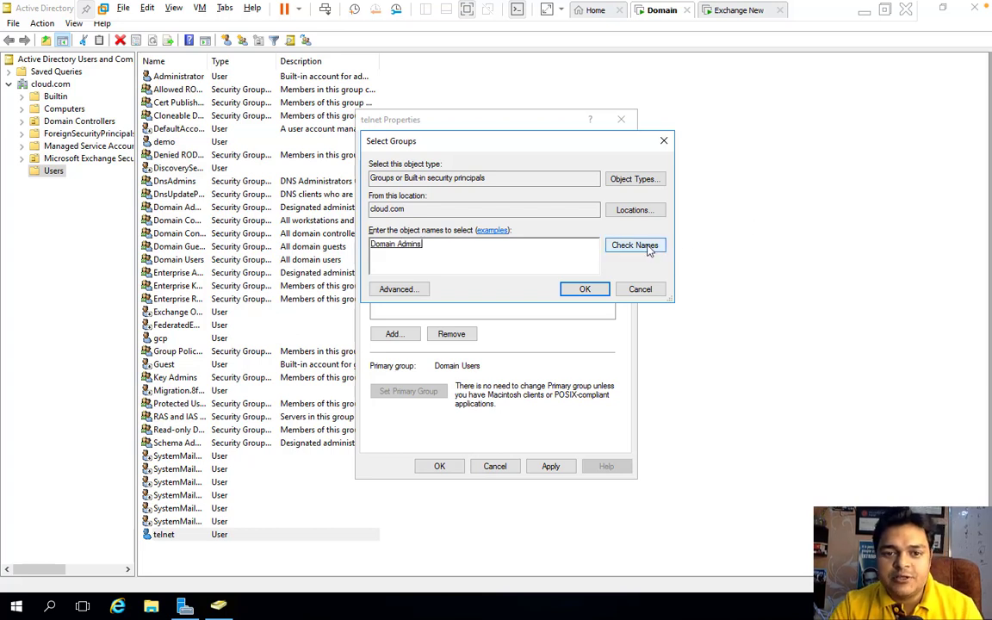
pyautogui.click(582, 290)
pyautogui.click(394, 335)
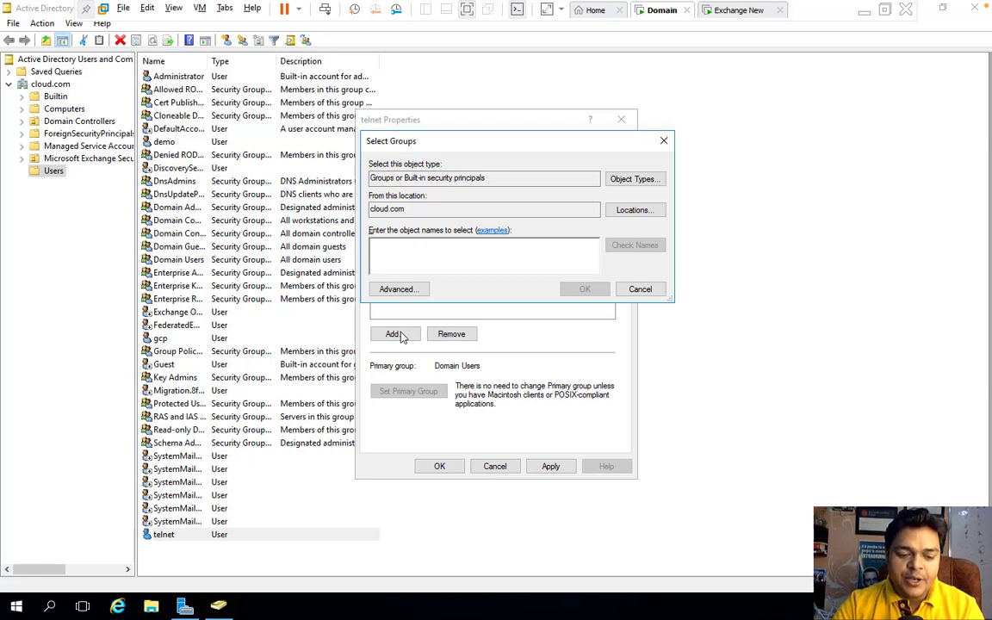
pyautogui.write('g')
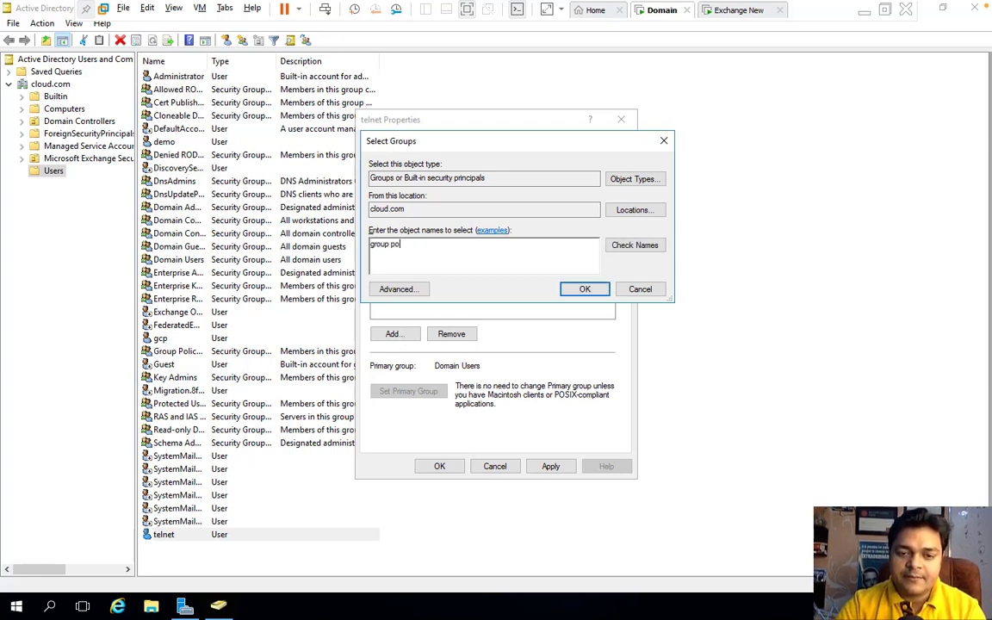
pyautogui.write('roup po')
pyautogui.click(643, 248)
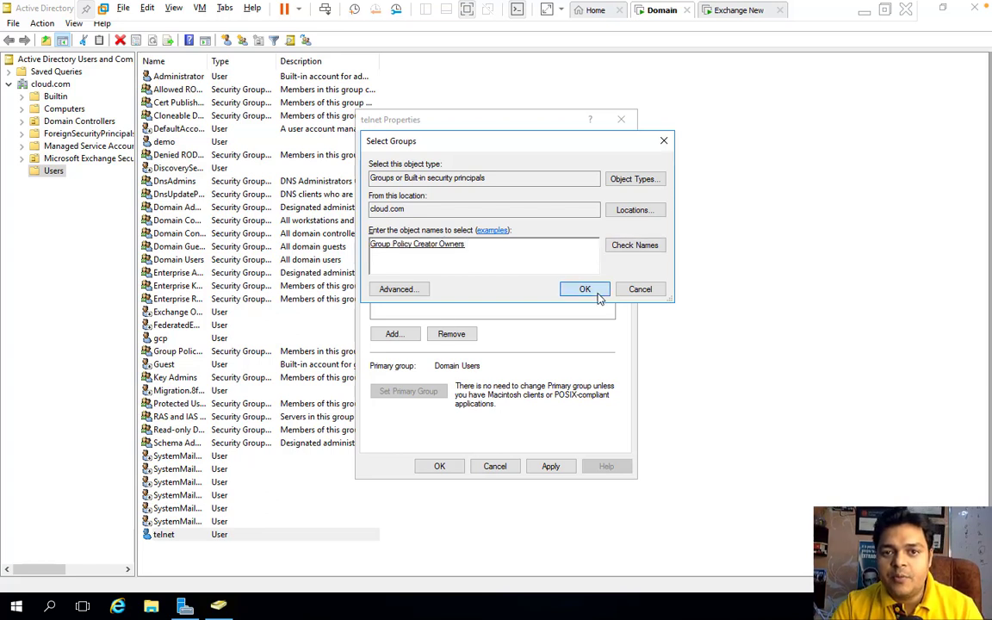
pyautogui.click(584, 290)
pyautogui.click(549, 465)
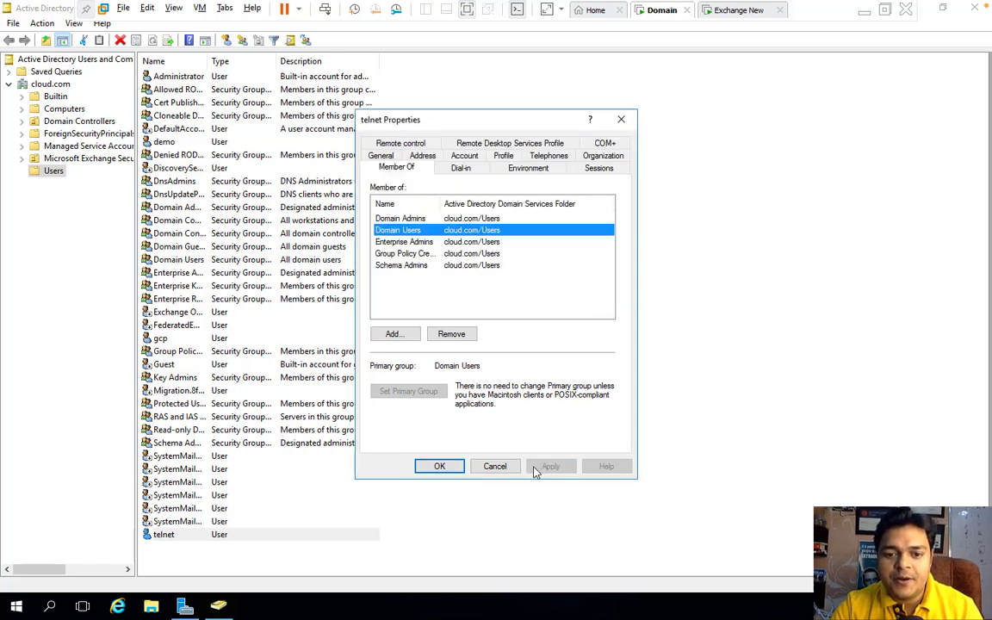
pyautogui.click(440, 466)
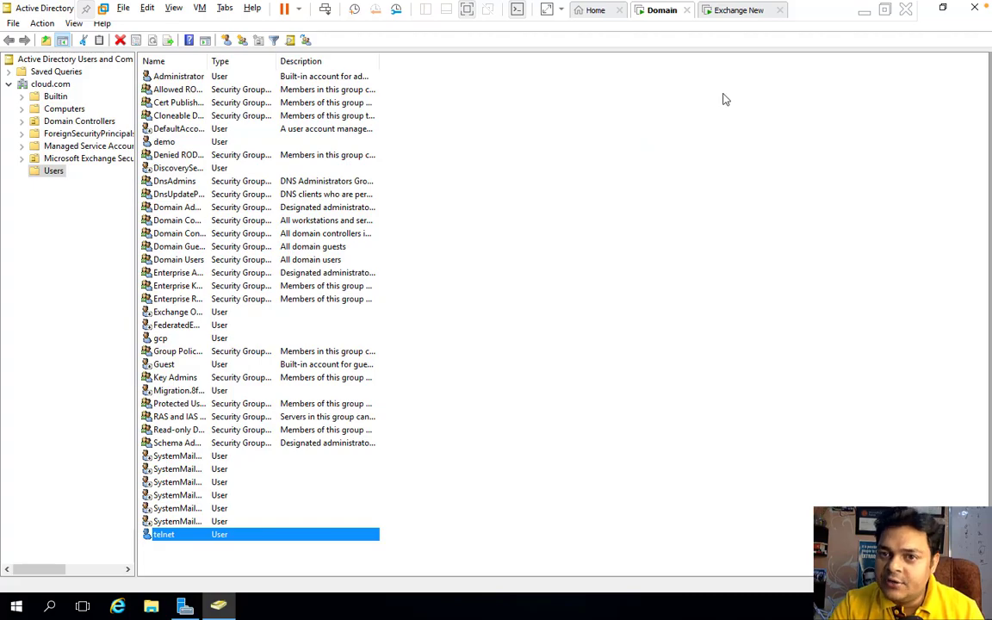
# Step: Sign in to the Exchange New VM as Other user telnet with its domain password
pyautogui.click(738, 12)
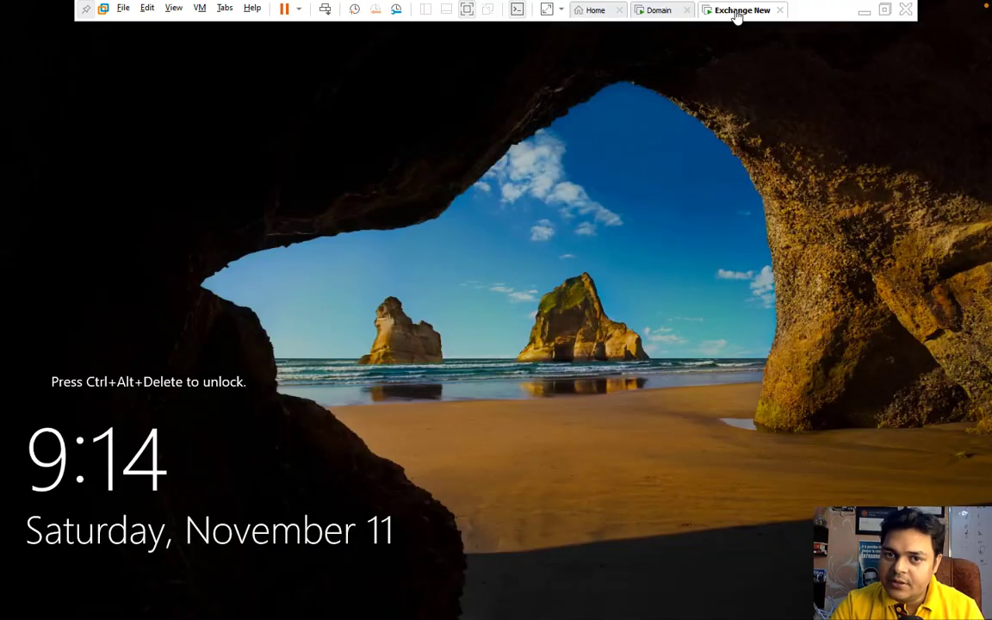
pyautogui.click(325, 11)
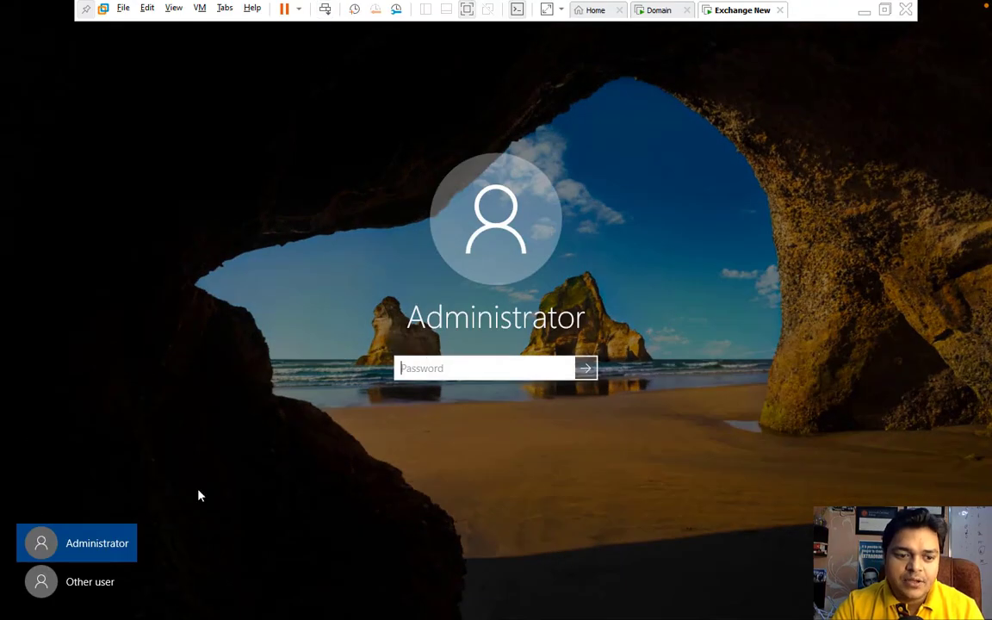
pyautogui.click(98, 585)
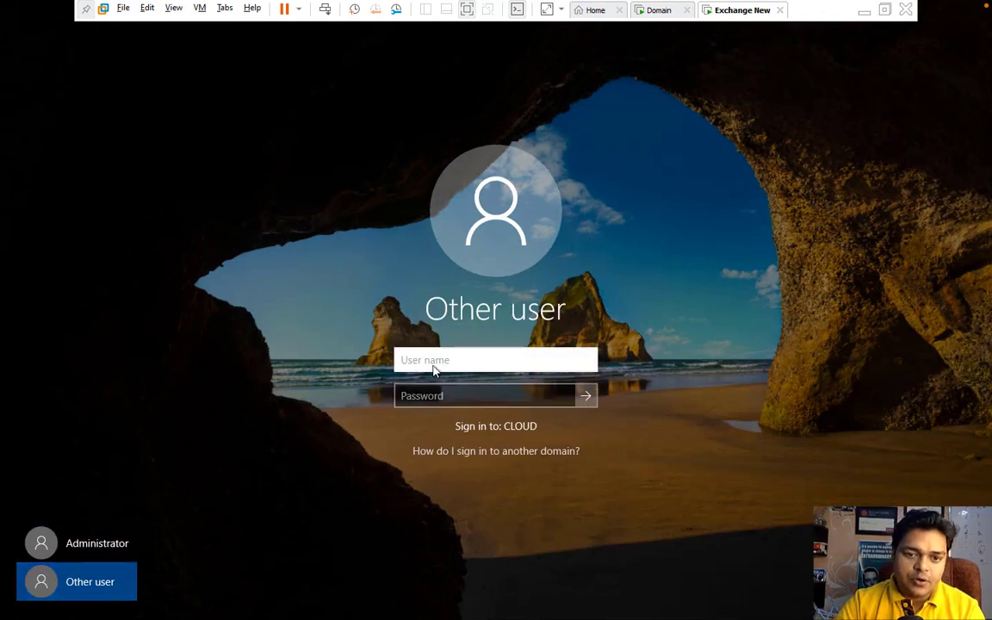
pyautogui.write('telnet')
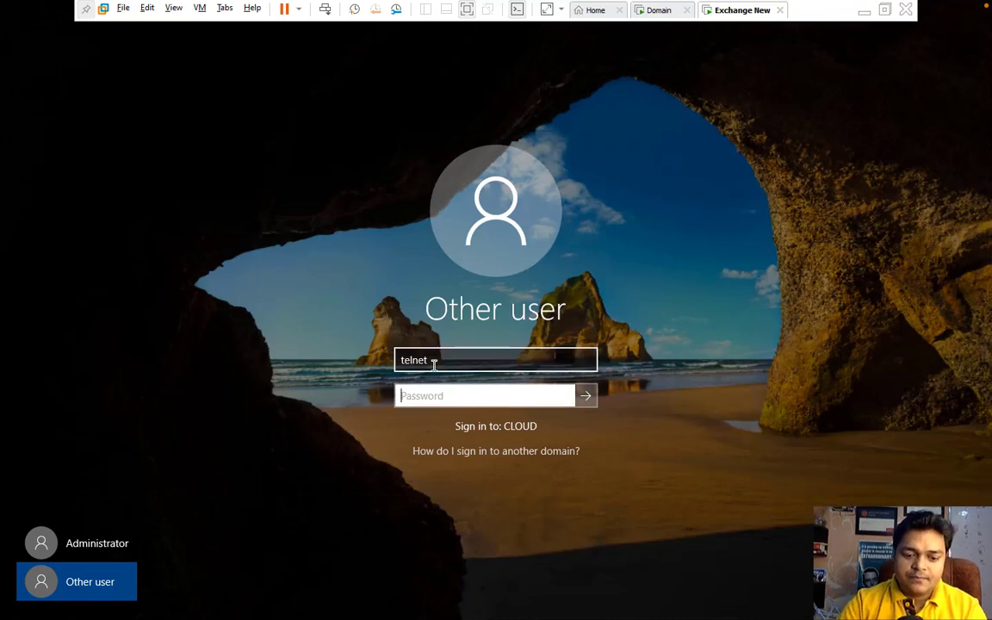
pyautogui.press('Tab')
pyautogui.write('P')
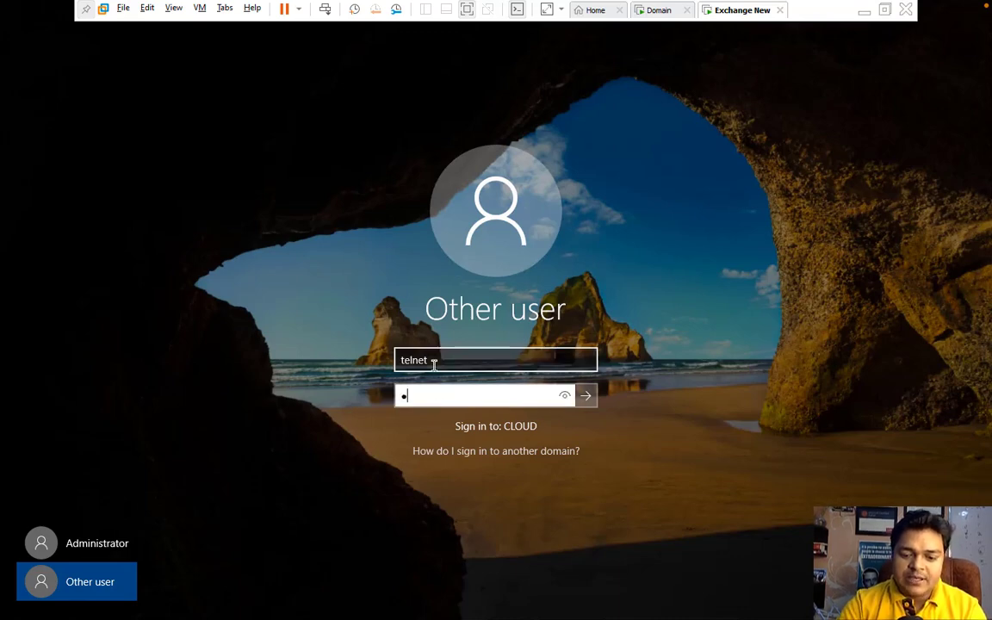
pyautogui.write('••••••••')
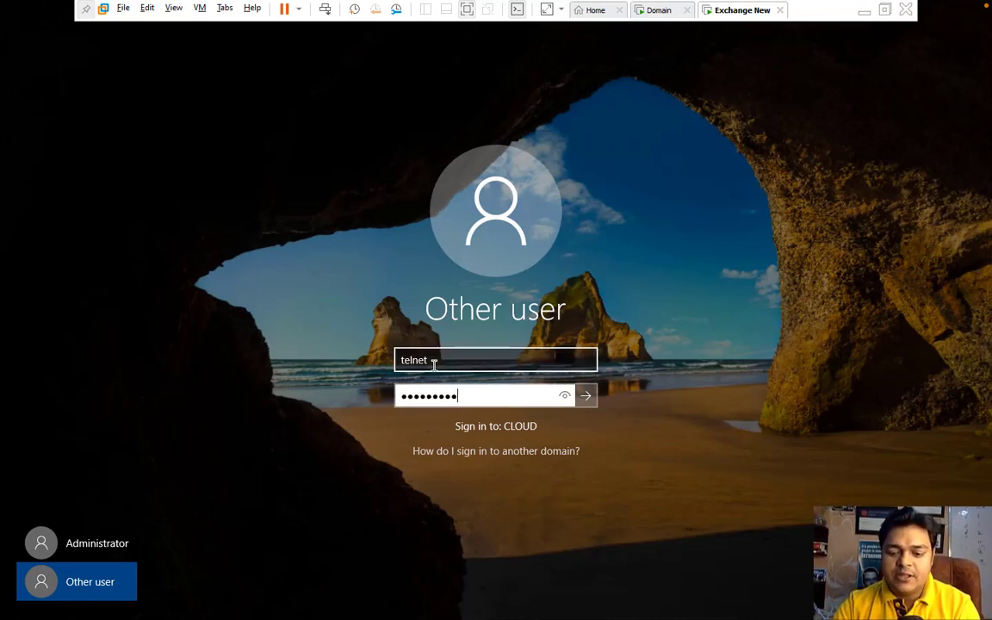
pyautogui.press('Return')
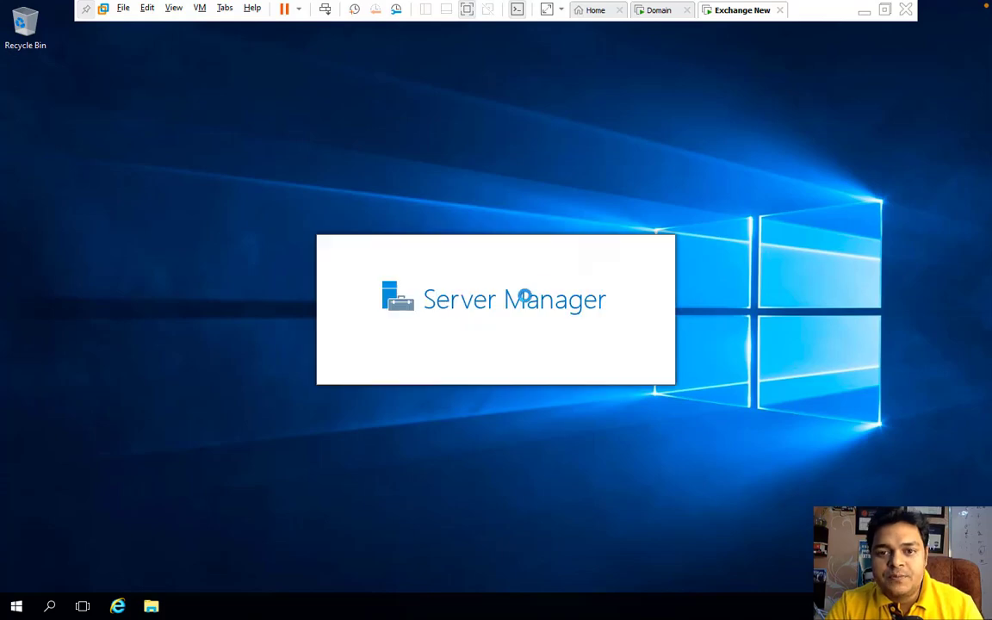
# Step: Minimize the VM, bring Exchange New back, and dismiss the host's Apple ID notification
pyautogui.click(864, 12)
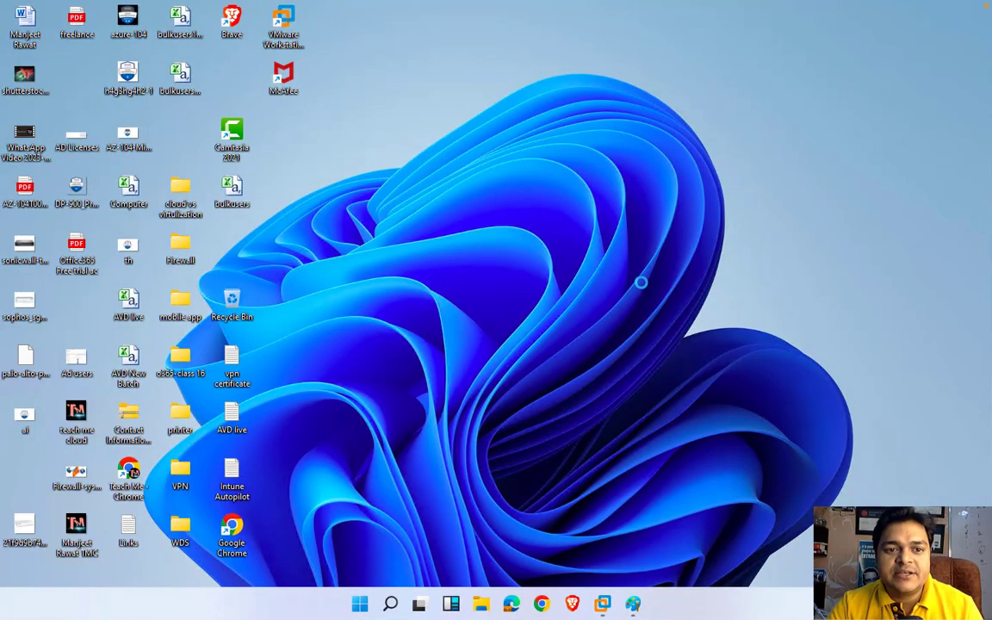
pyautogui.moveTo(602, 603)
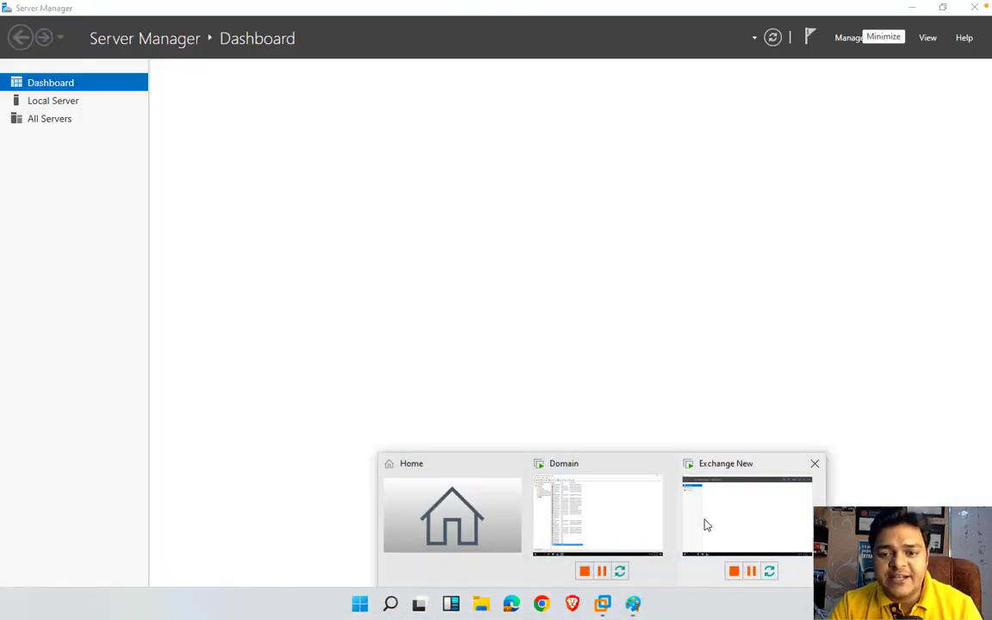
pyautogui.click(704, 522)
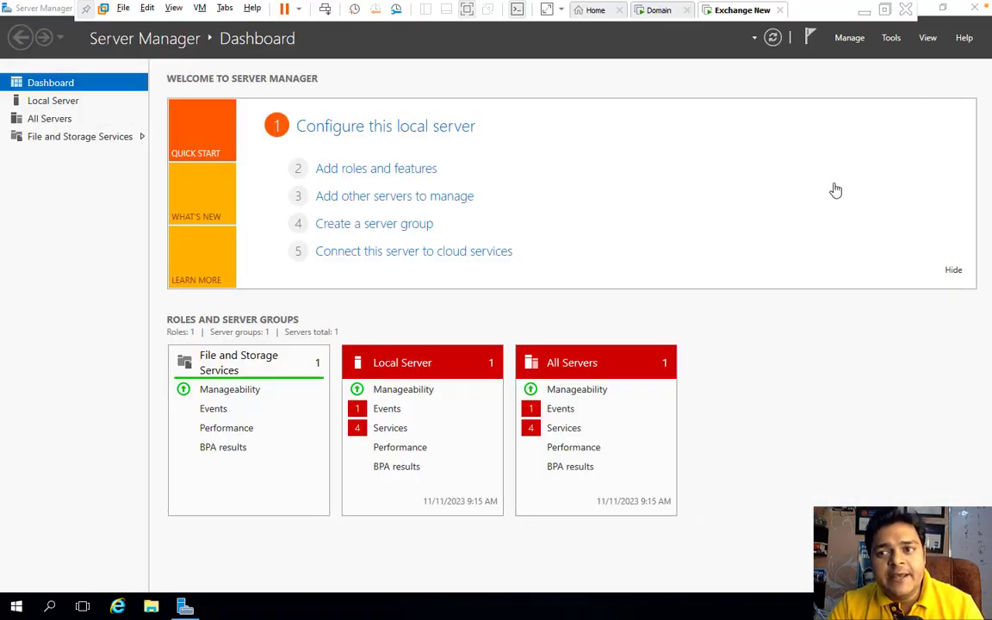
pyautogui.click(974, 7)
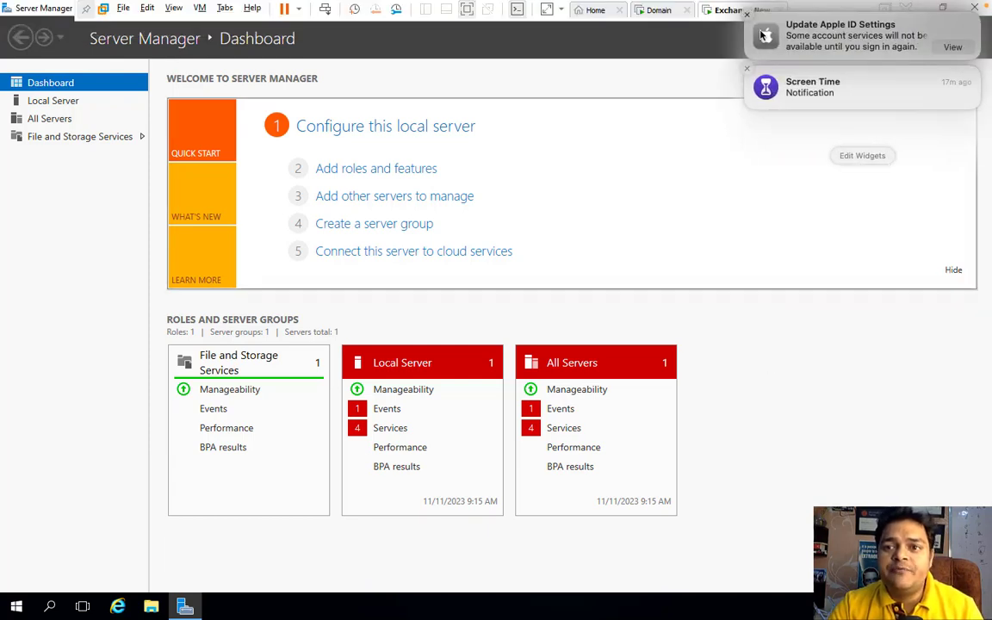
pyautogui.click(746, 18)
pyautogui.click(749, 18)
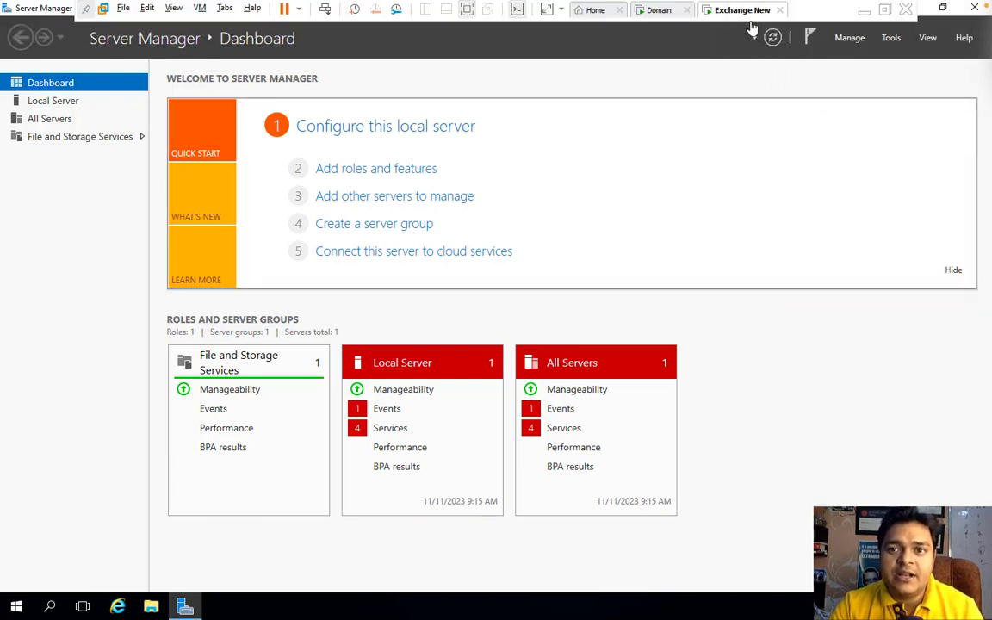
# Step: Close Server Manager on Exchange New, then minimize the VM to the host desktop
pyautogui.click(976, 8)
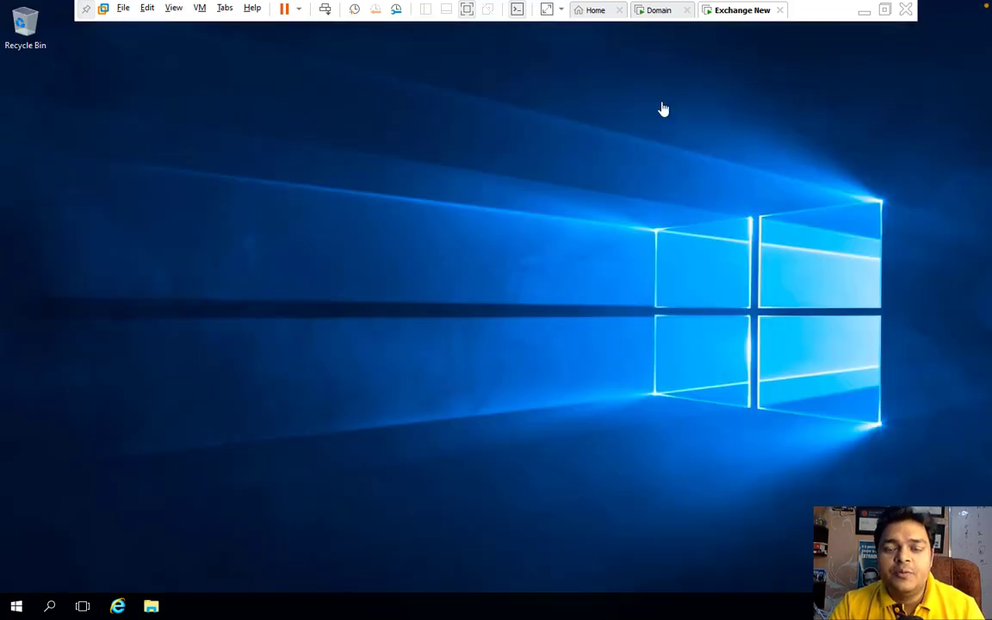
pyautogui.click(660, 10)
pyautogui.click(742, 10)
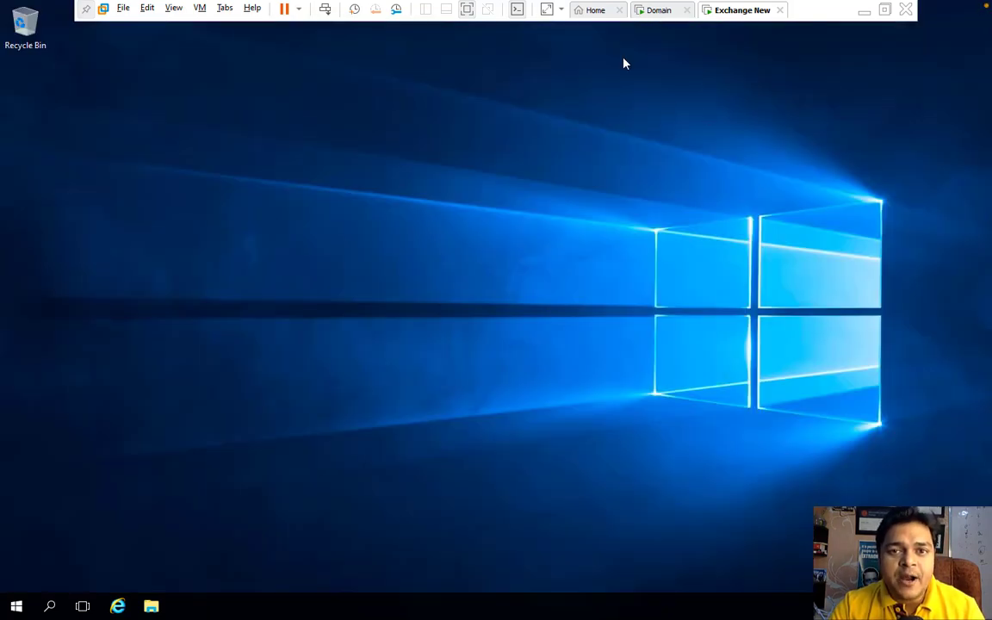
pyautogui.click(863, 10)
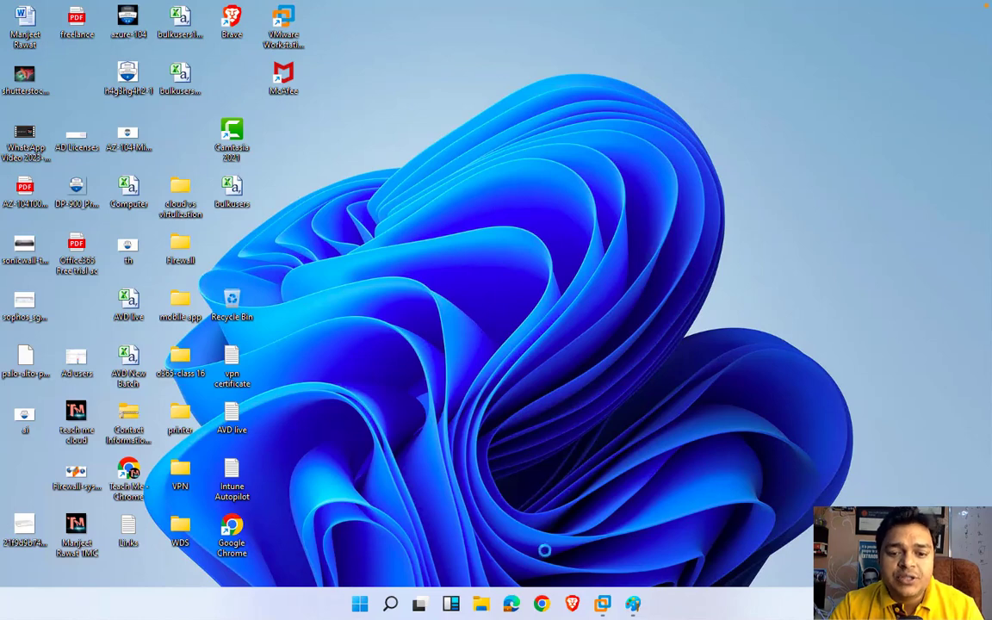
# Step: Copy the three installers downloaded today from the host Downloads folder and return to Exchange New
pyautogui.click(480, 606)
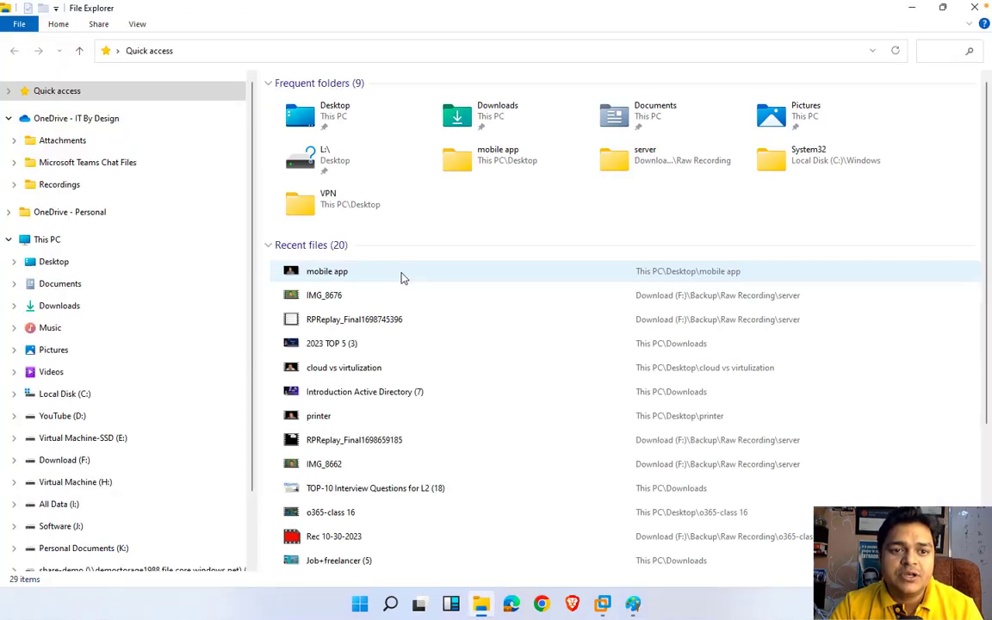
pyautogui.click(73, 307)
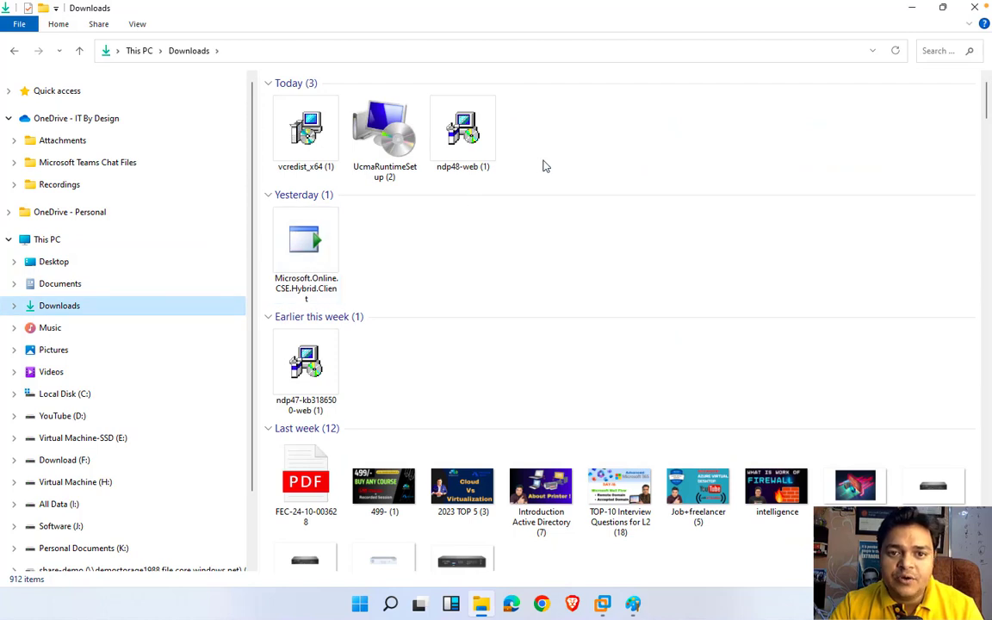
pyautogui.moveTo(543, 162); pyautogui.dragTo(316, 153)
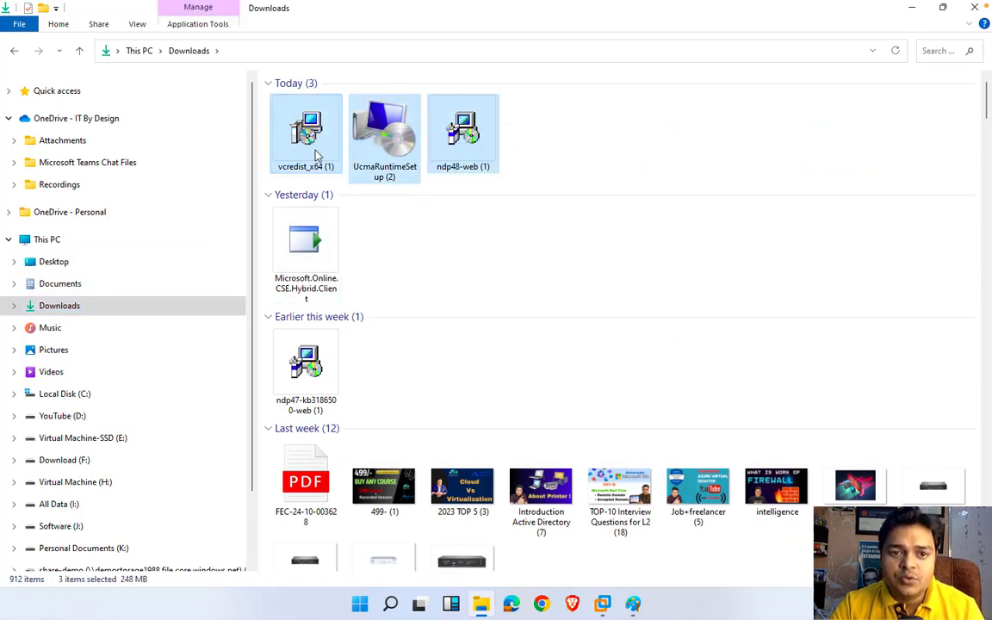
pyautogui.rightClick(317, 154)
pyautogui.click(359, 306)
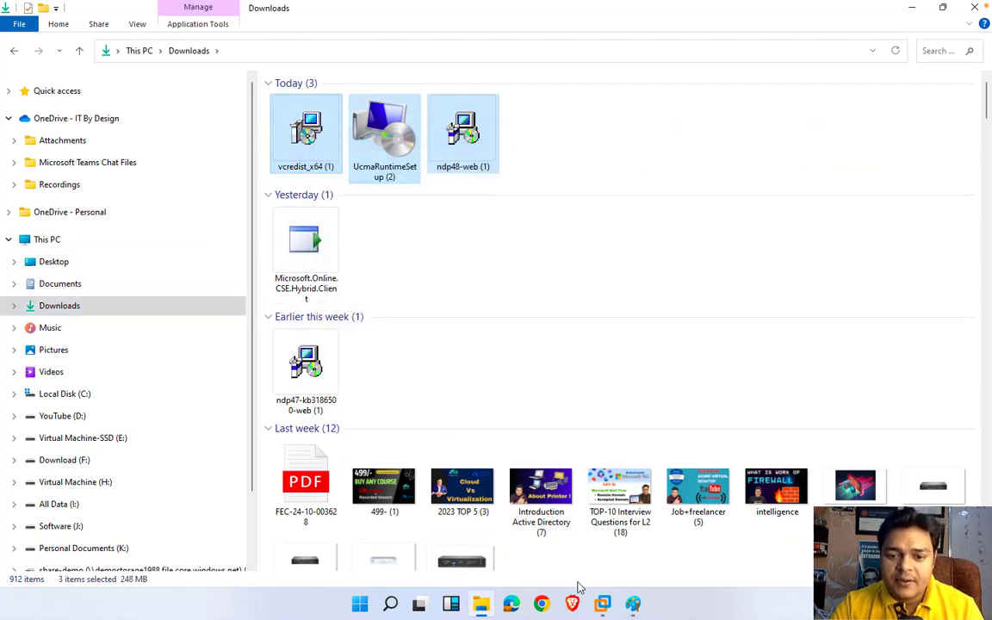
pyautogui.moveTo(603, 604)
pyautogui.click(720, 486)
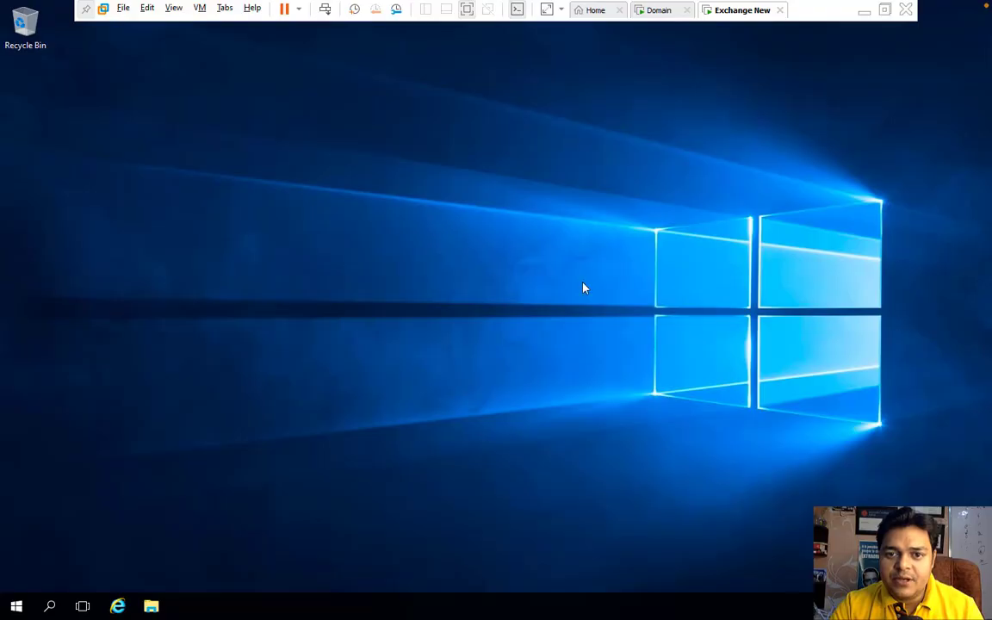
# Step: Create a new folder named exchange tools on the VM desktop
pyautogui.rightClick(155, 170)
pyautogui.moveTo(205, 263)
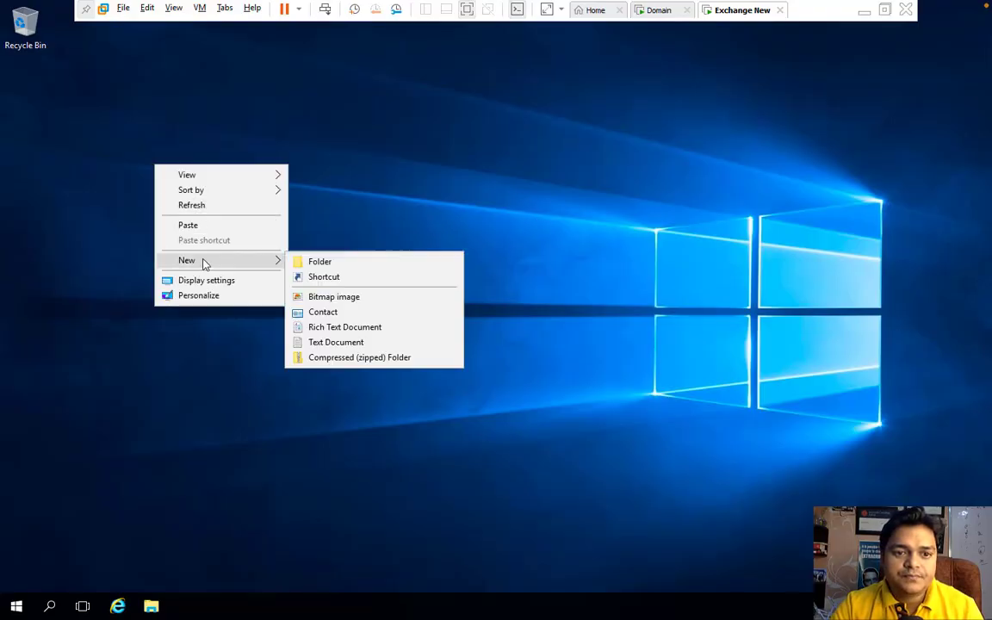
pyautogui.click(337, 264)
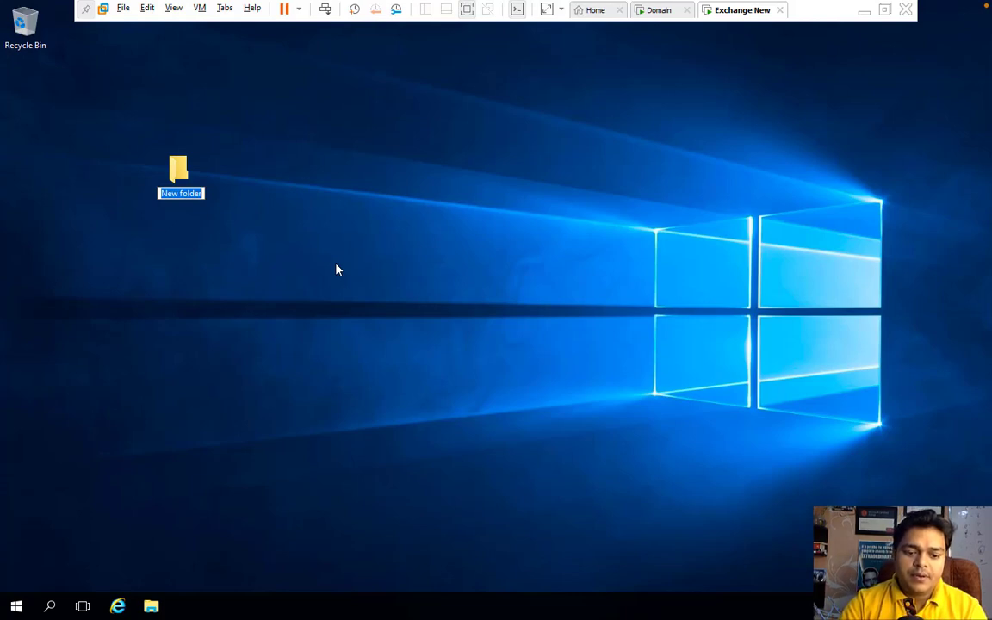
pyautogui.write('exchange')
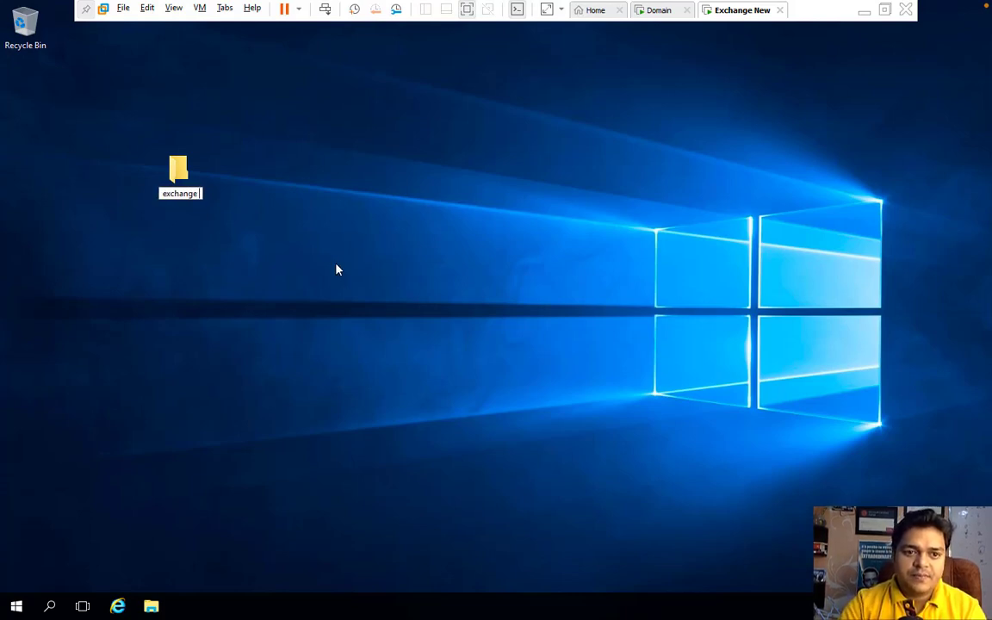
pyautogui.write(' tools')
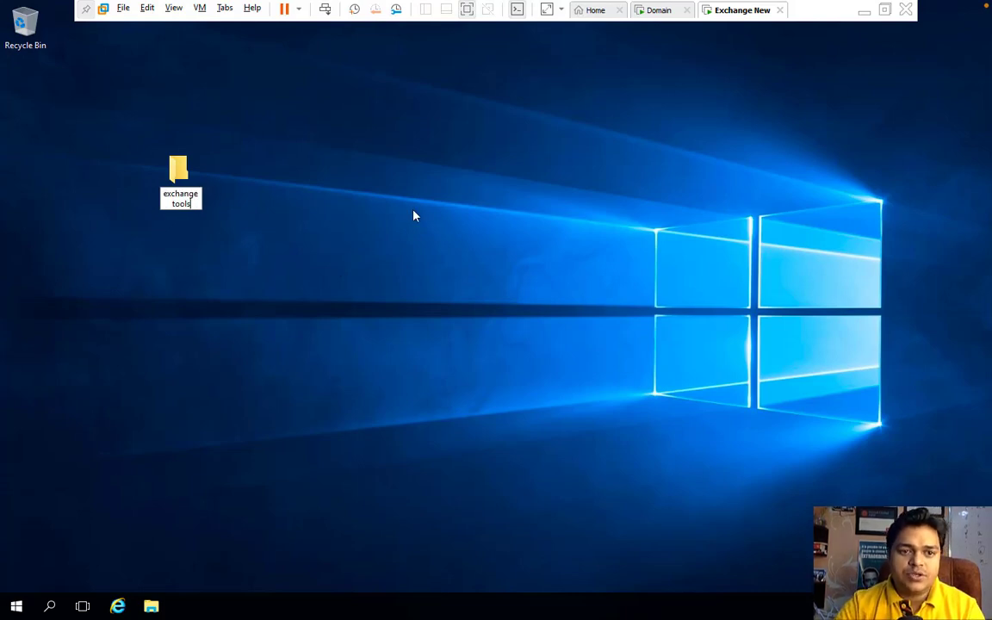
pyautogui.press('Return')
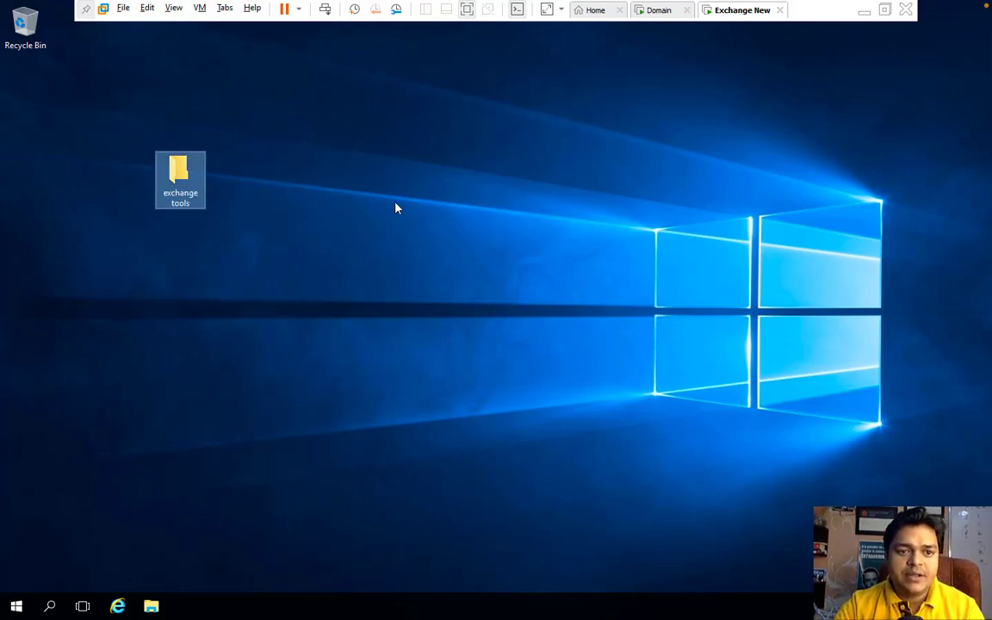
# Step: Paste the copied installers into the exchange tools folder and return to the host
pyautogui.doubleClick(179, 182)
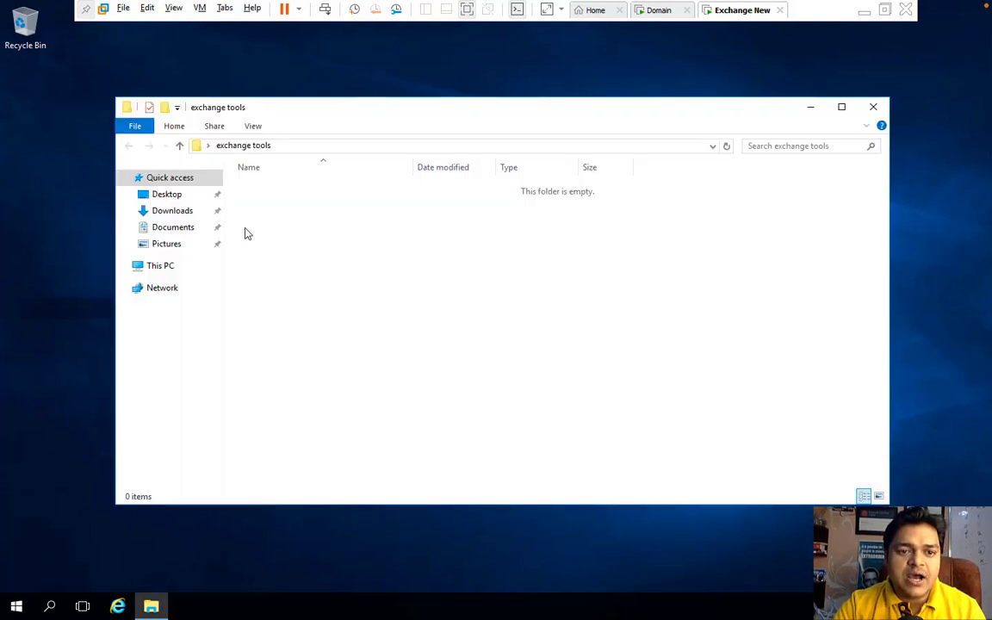
pyautogui.rightClick(285, 266)
pyautogui.click(336, 361)
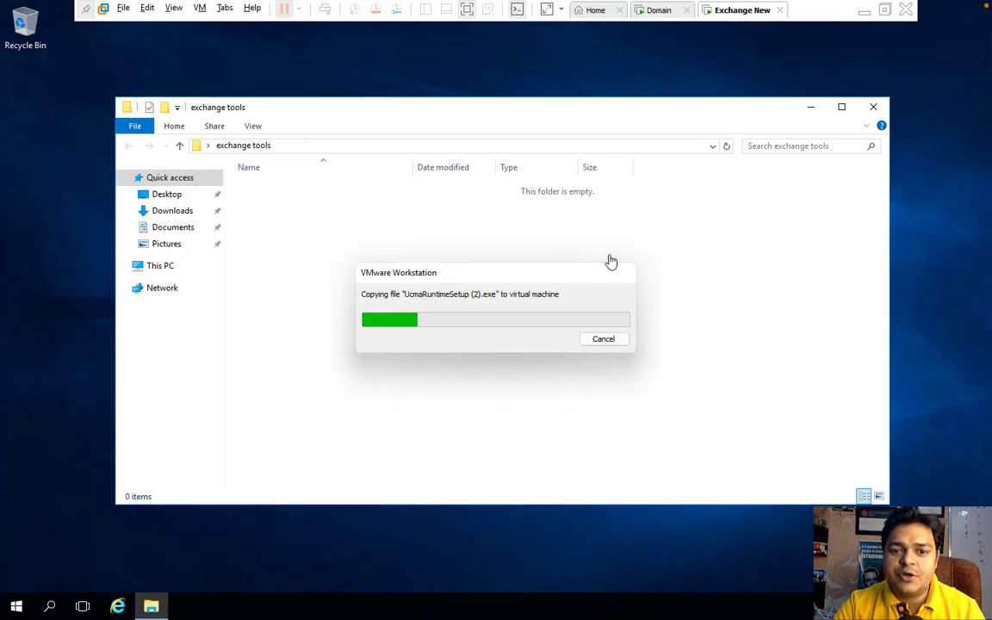
pyautogui.click(863, 12)
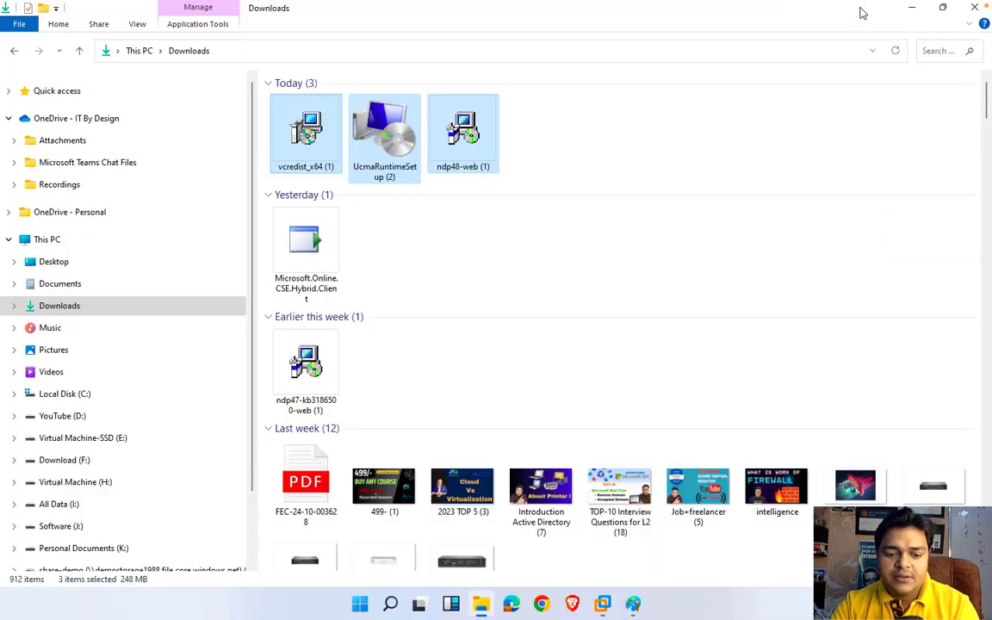
pyautogui.press('super+r')
# Step: Start Paint maximized and type '1-Download and install Dot Net framwork 4.8' in a text box
pyautogui.press('Return')
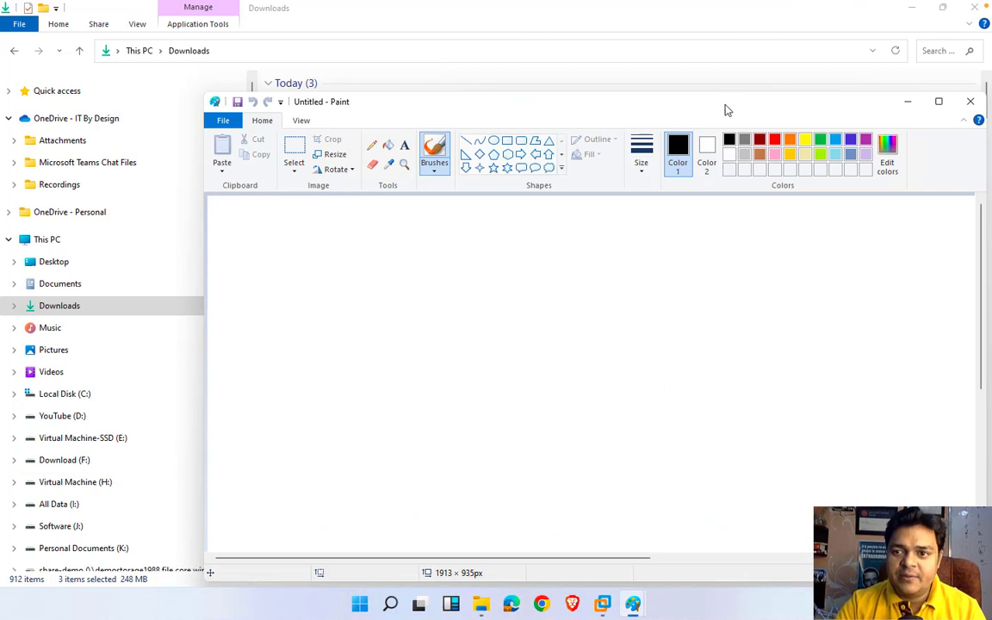
pyautogui.click(938, 101)
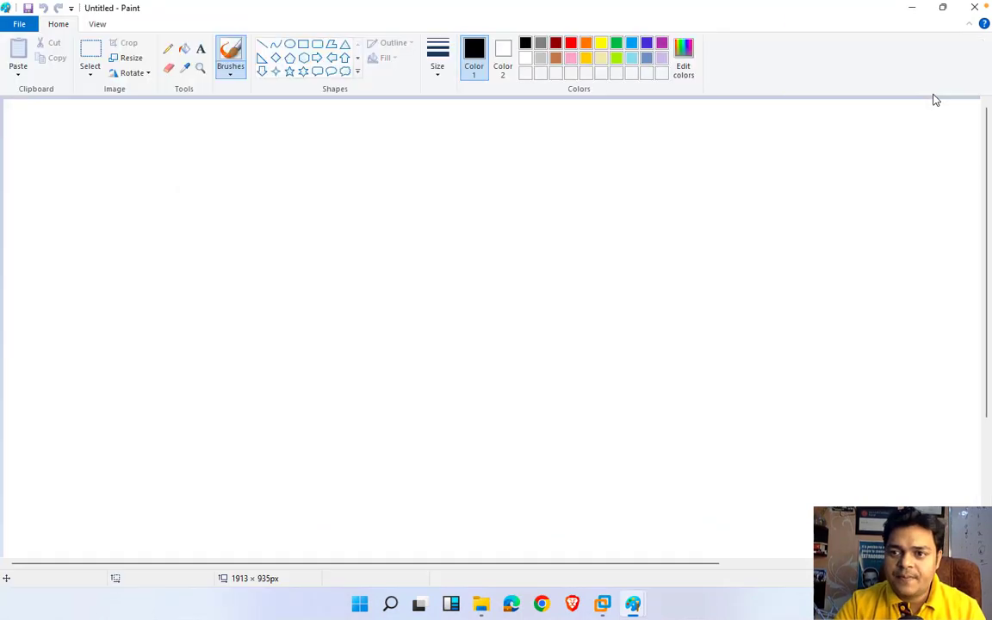
pyautogui.click(199, 49)
pyautogui.moveTo(89, 147); pyautogui.dragTo(610, 454)
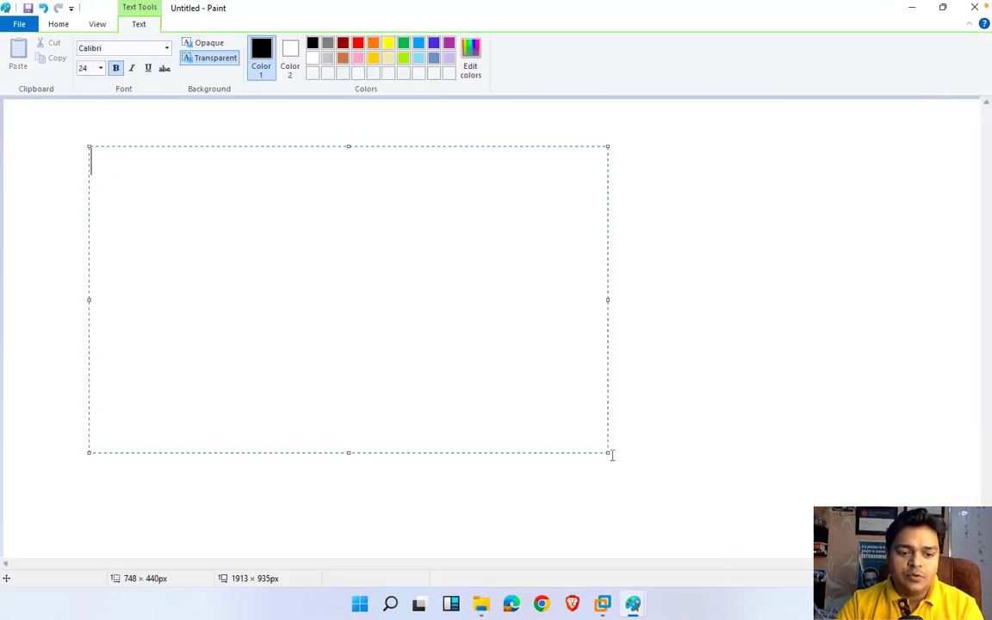
pyautogui.write('1-')
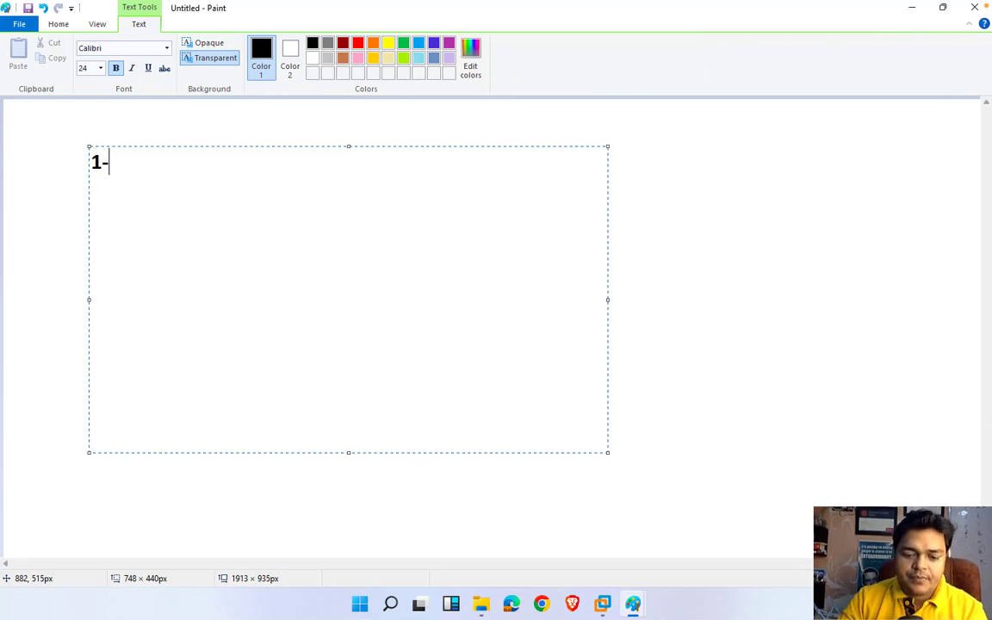
pyautogui.write('Donwlia')
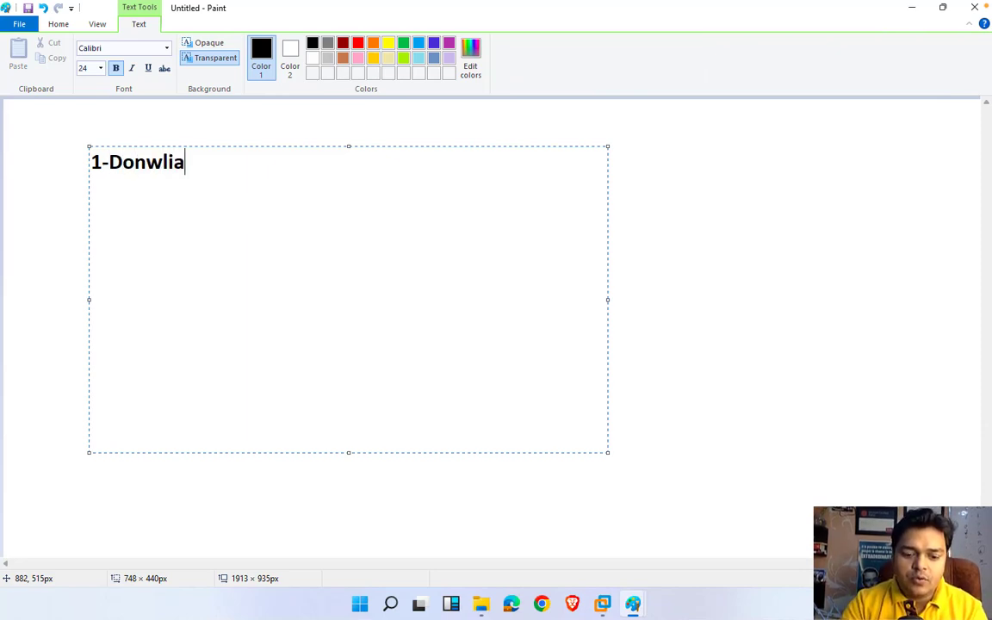
pyautogui.write('d and')
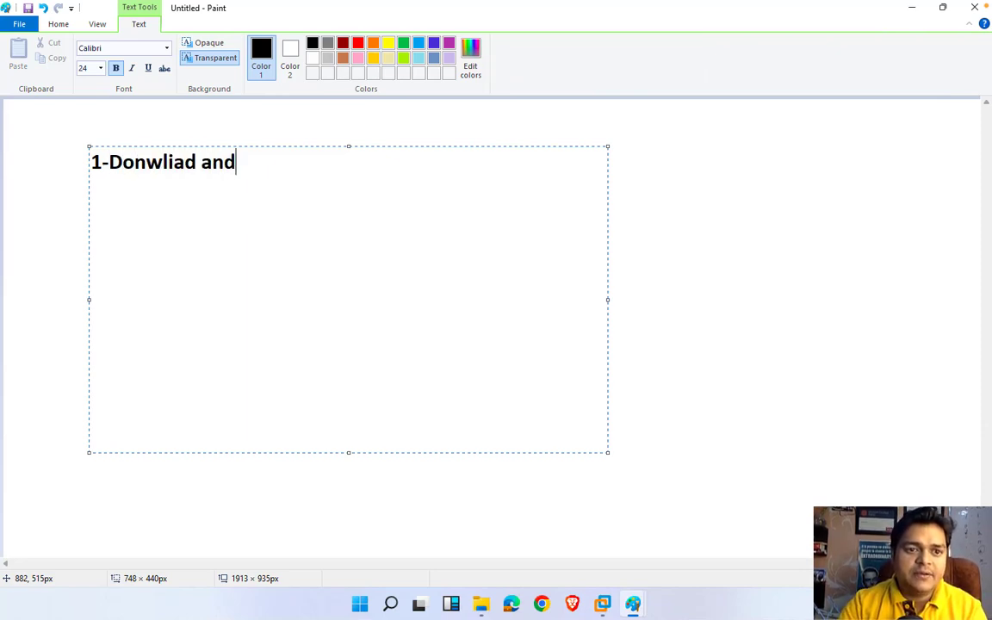
pyautogui.press('BackSpace')
pyautogui.press('BackSpace')
pyautogui.press('BackSpace')
pyautogui.press('BackSpace')
pyautogui.press('BackSpace')
pyautogui.press('BackSpace')
pyautogui.press('BackSpace')
pyautogui.press('BackSpace')
pyautogui.press('BackSpace')
pyautogui.press('BackSpace')
pyautogui.press('BackSpace')
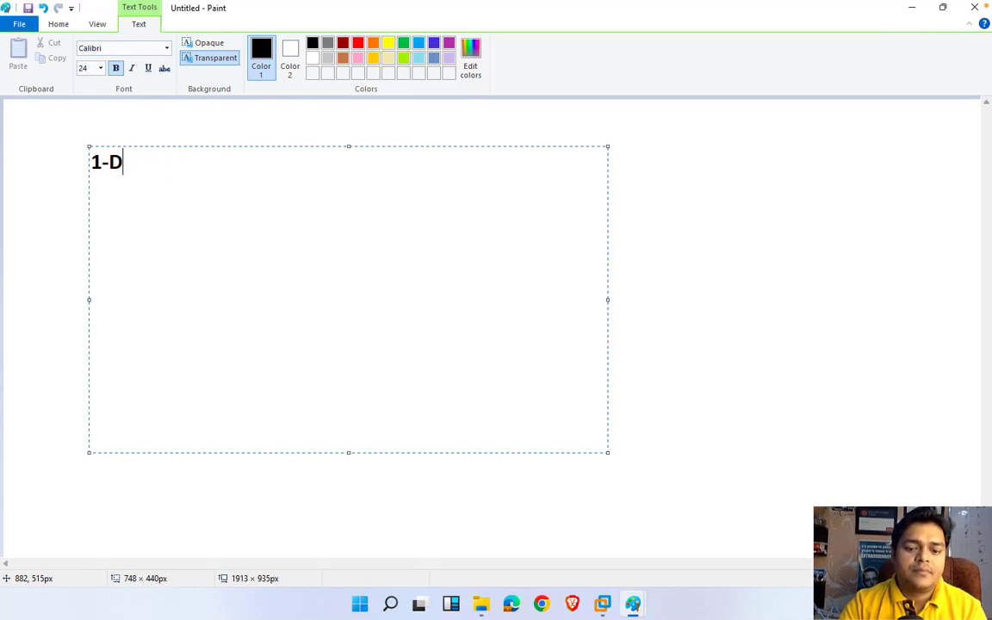
pyautogui.write('ownloa')
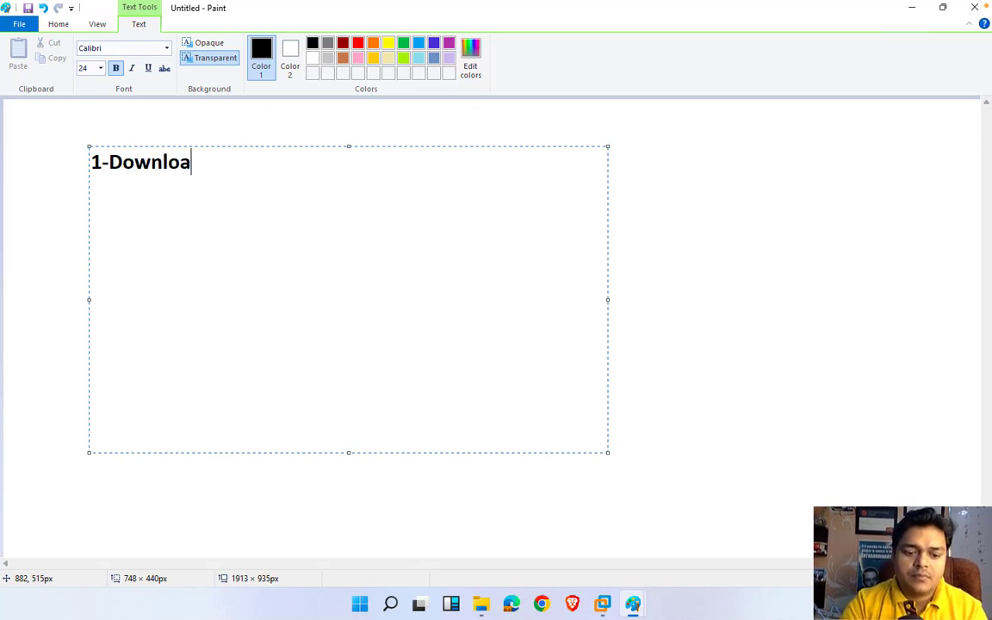
pyautogui.write('d and insta')
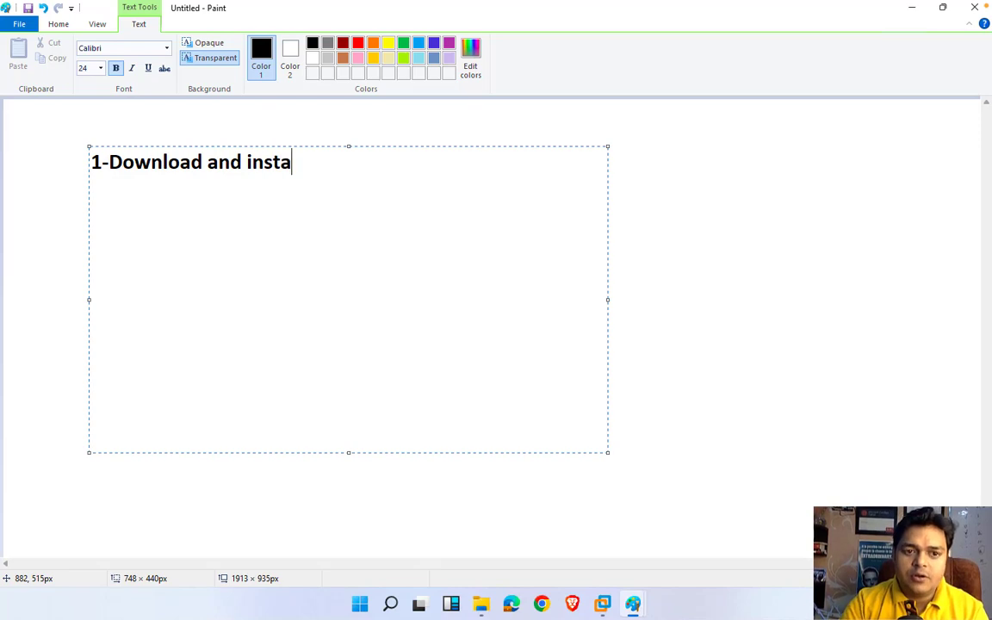
pyautogui.write('ll D')
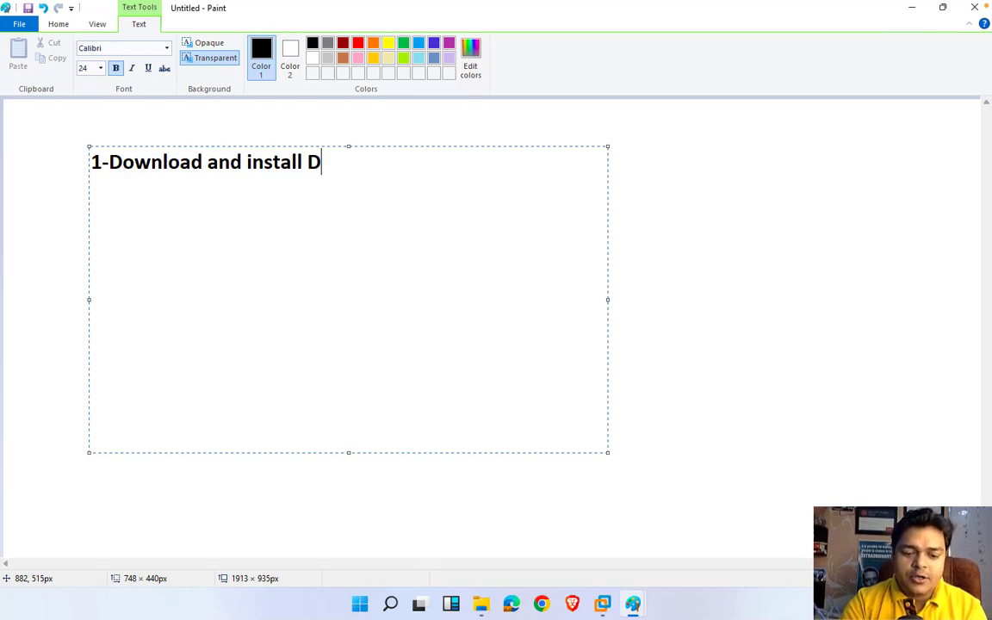
pyautogui.write('ot Net ')
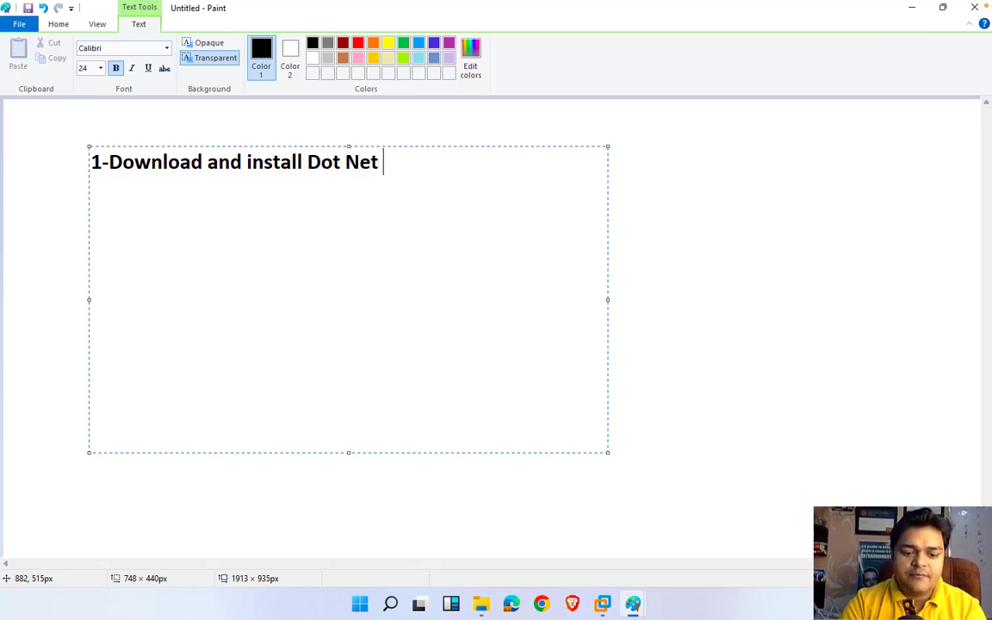
pyautogui.write('fram')
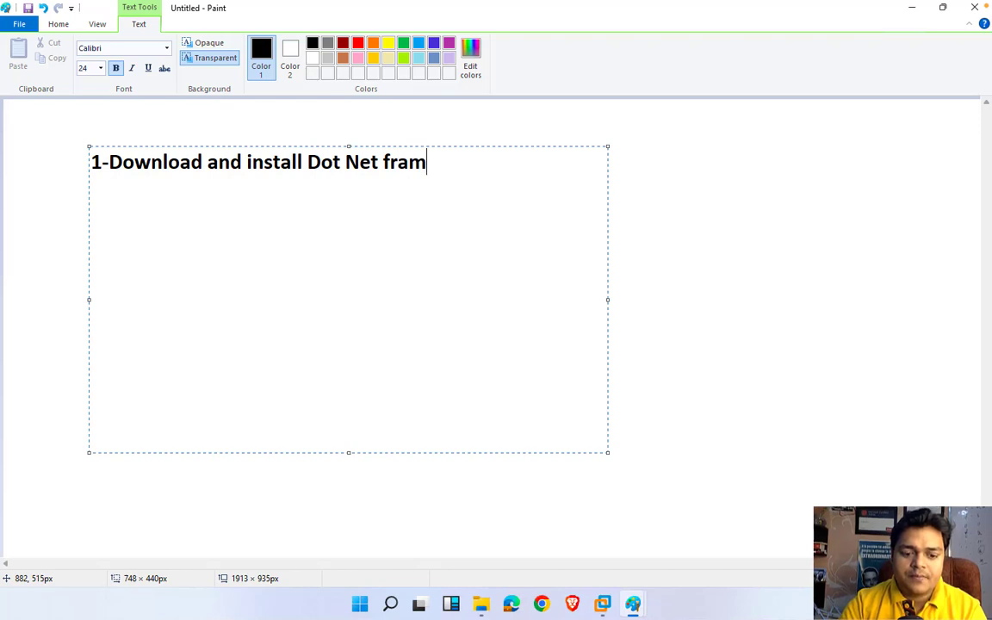
pyautogui.write('work 4')
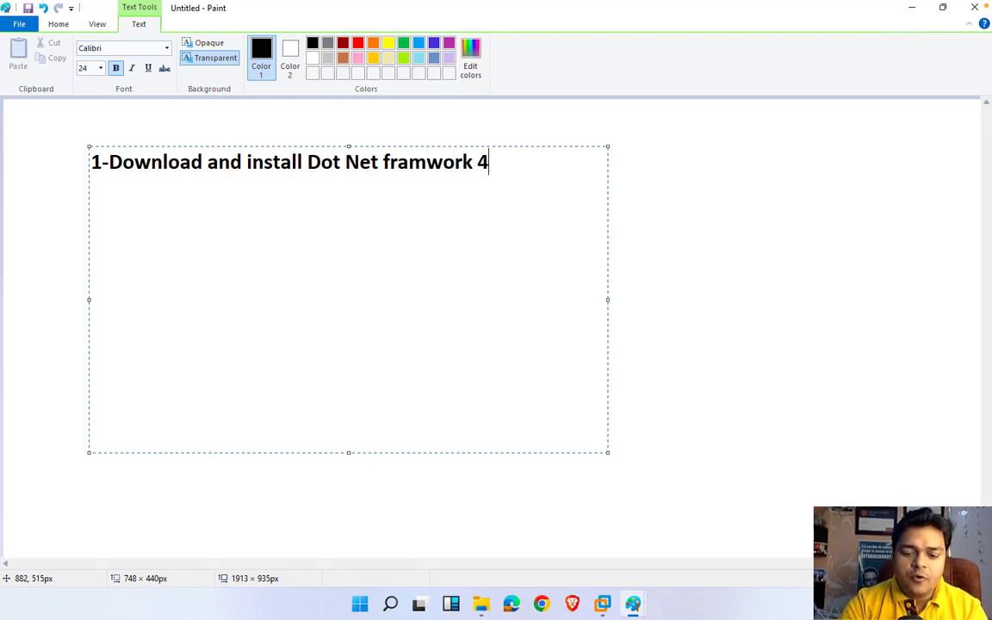
pyautogui.write('.8')
pyautogui.press('Return')
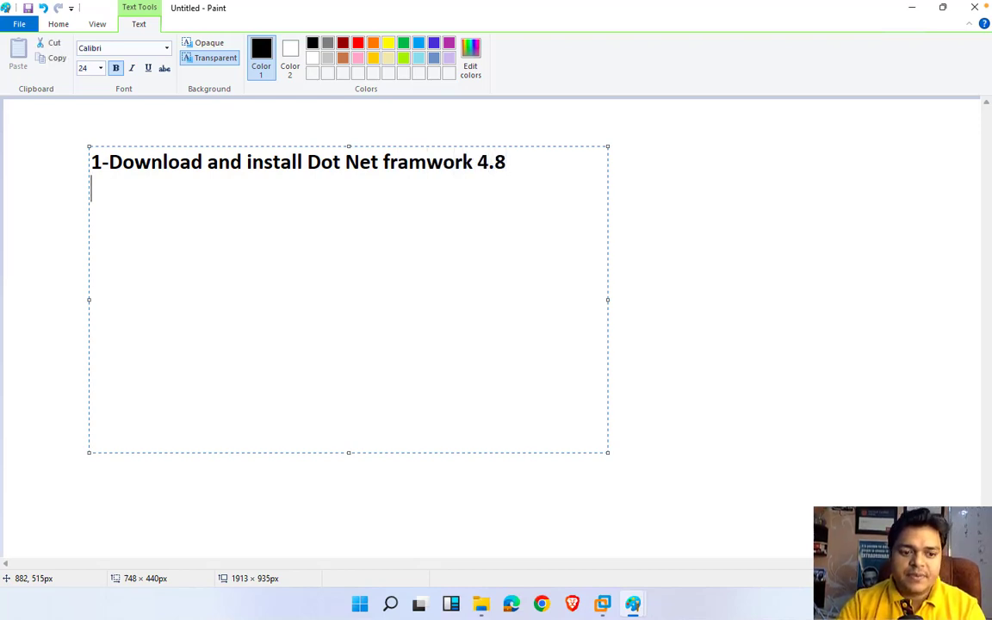
pyautogui.press('Return')
# Step: Add lines '2-Microsoft Unified Runtime API 4.0' and '3-Visual C++', coloring all text dark red
pyautogui.write('2-')
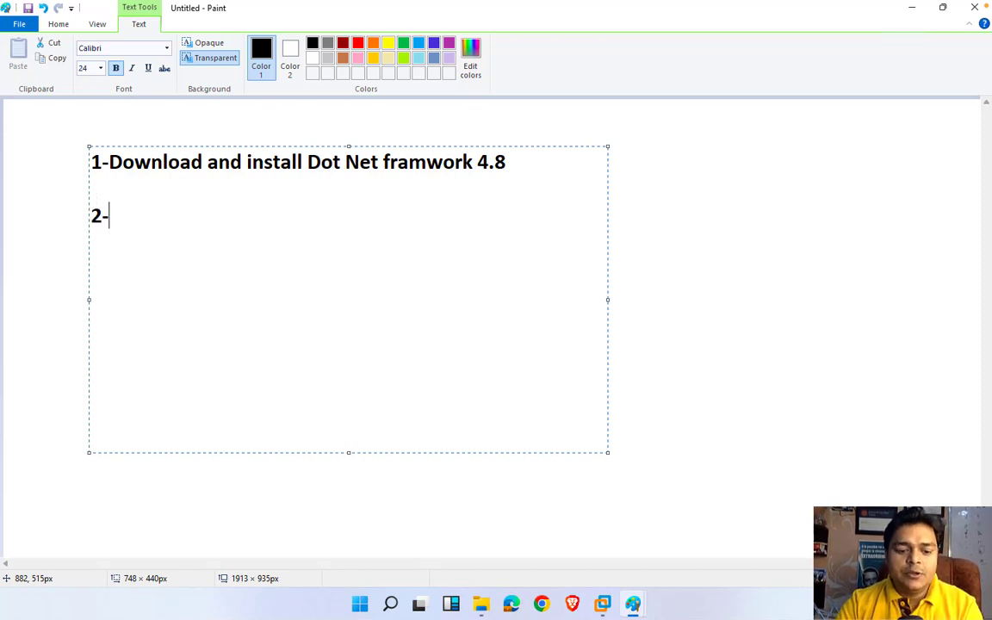
pyautogui.write('Microsof')
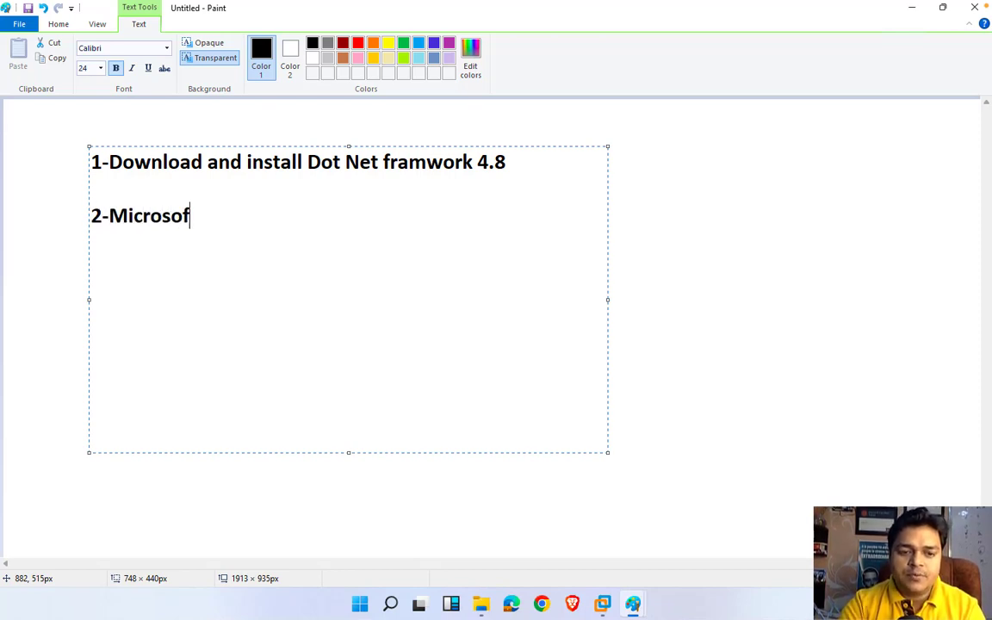
pyautogui.write('t Uni')
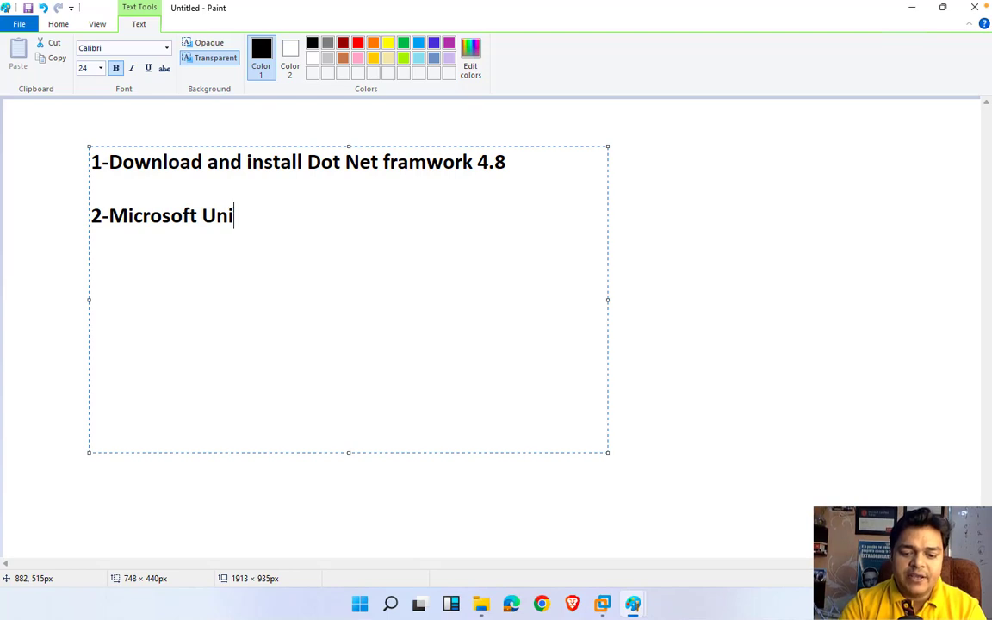
pyautogui.write('fied')
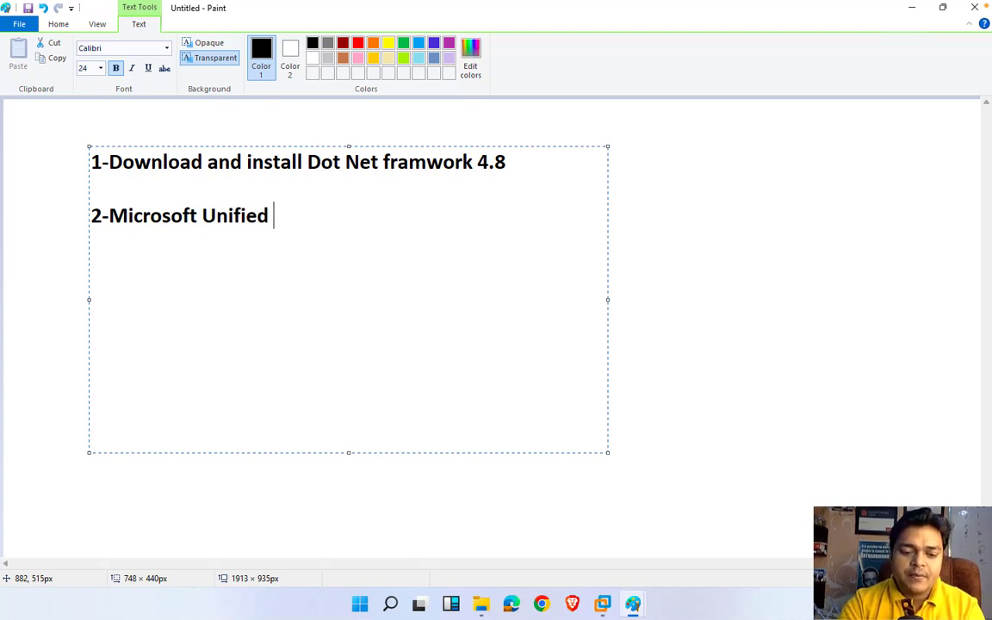
pyautogui.write(' Runtime')
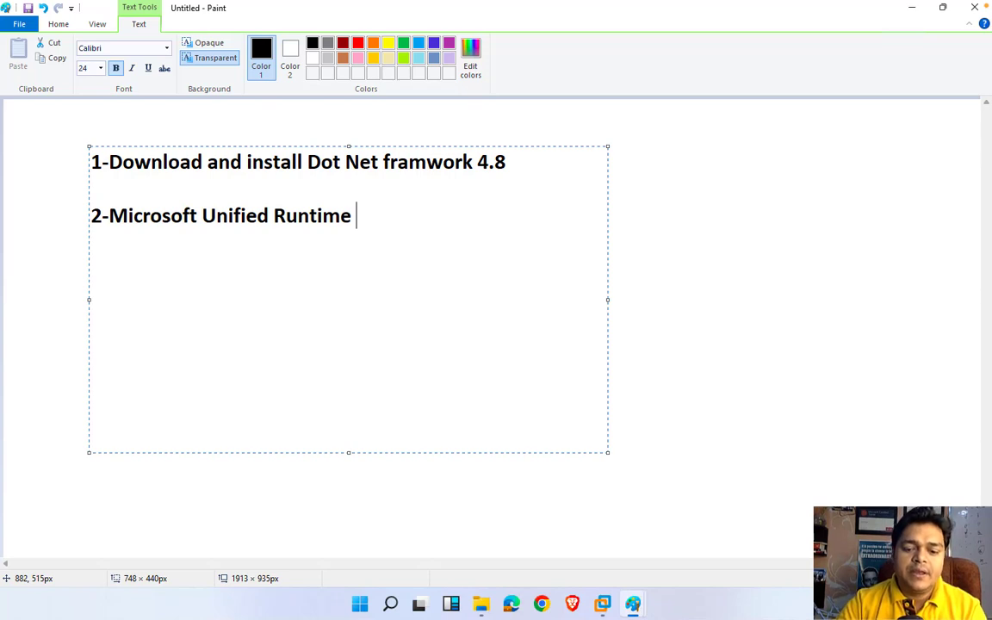
pyautogui.write(' API')
pyautogui.press('Return')
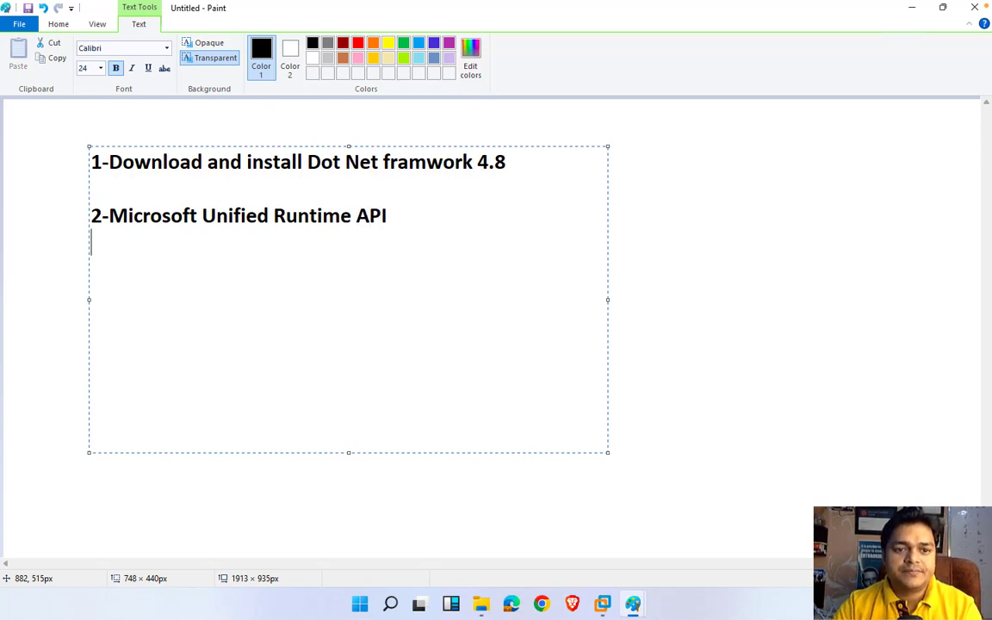
pyautogui.press('Return')
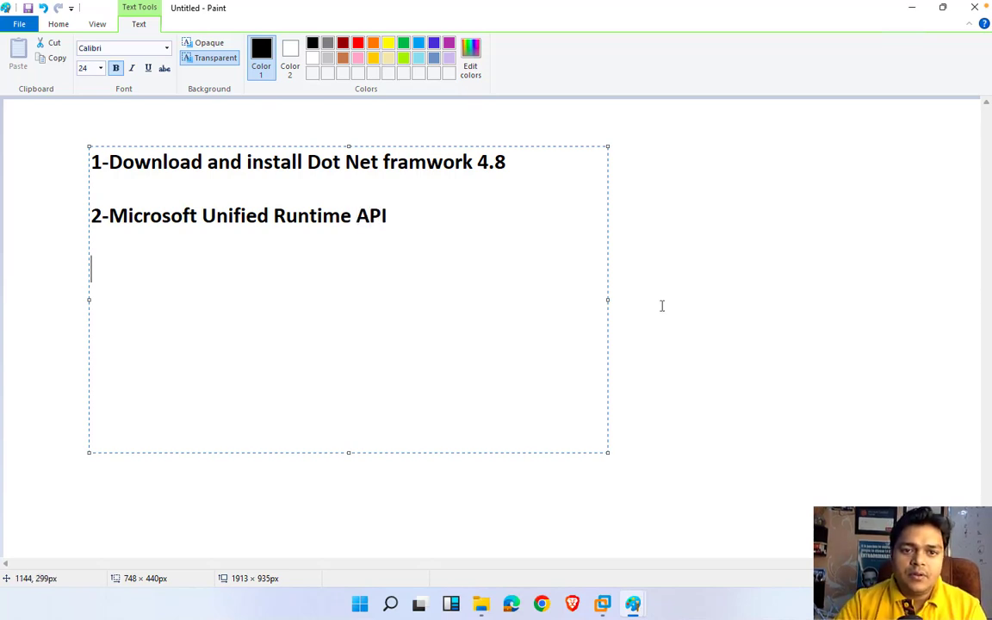
pyautogui.click(418, 210)
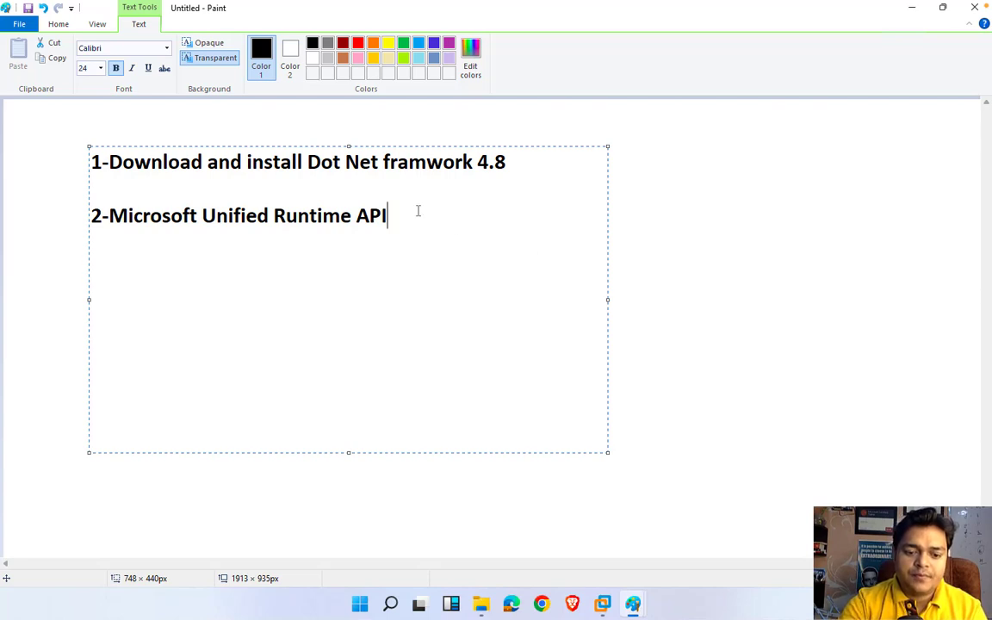
pyautogui.write('4')
pyautogui.press('BackSpace')
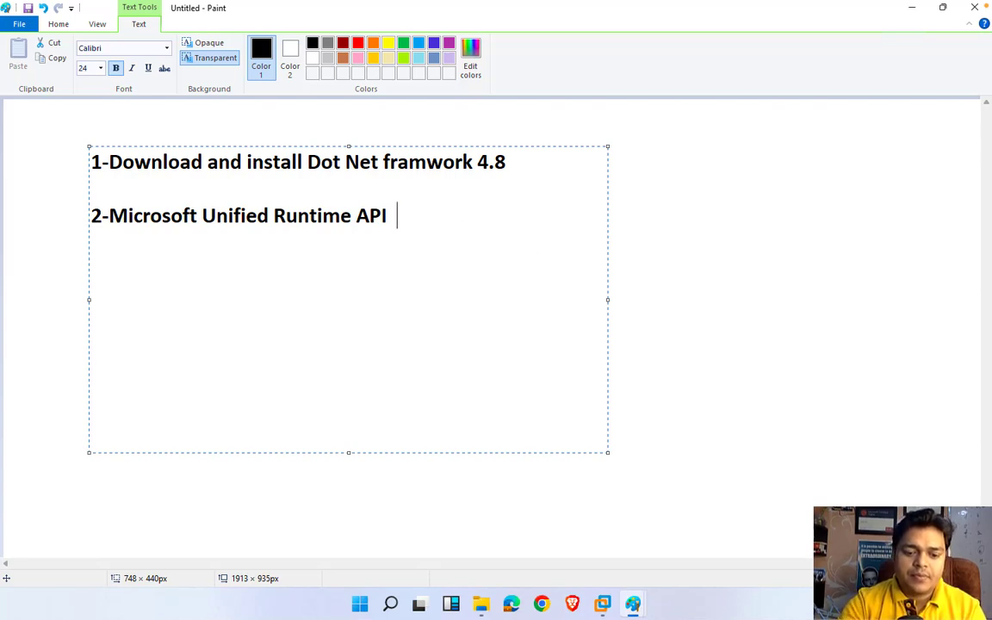
pyautogui.write('4.0')
pyautogui.press('Return')
pyautogui.press('Return')
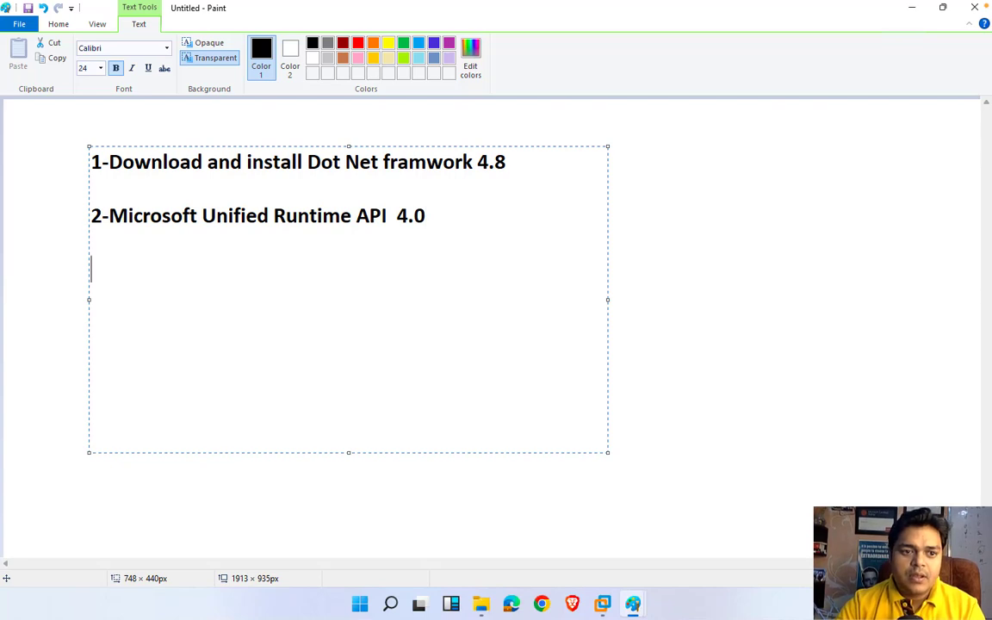
pyautogui.write('3-')
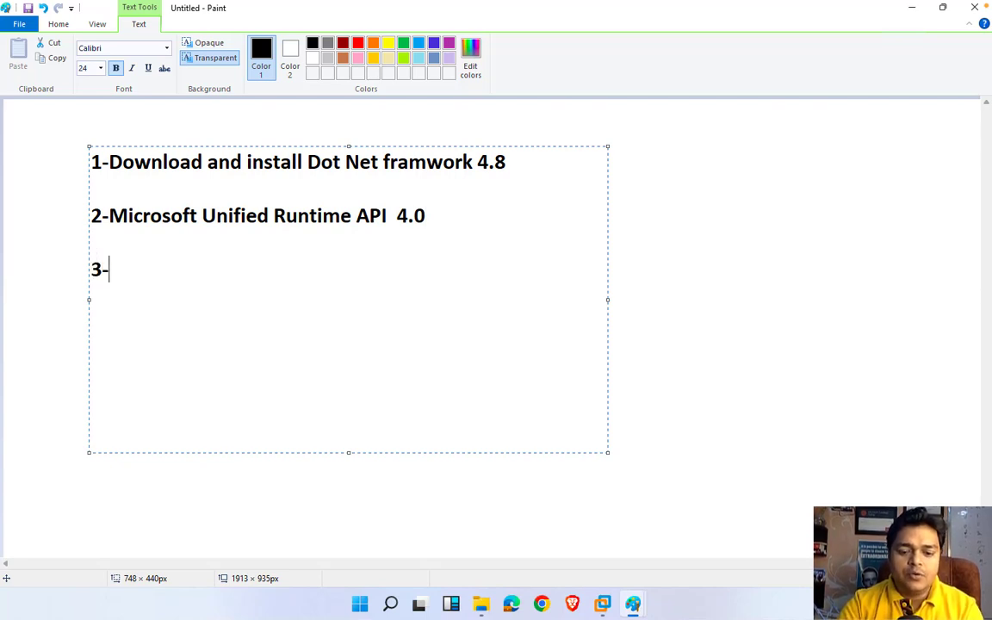
pyautogui.write('Visual ')
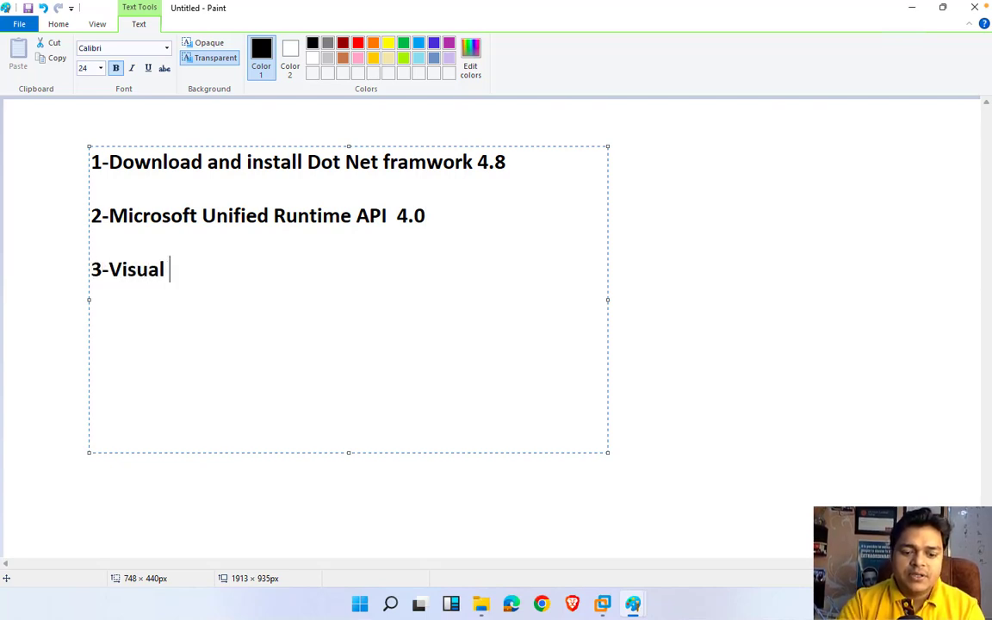
pyautogui.write('C')
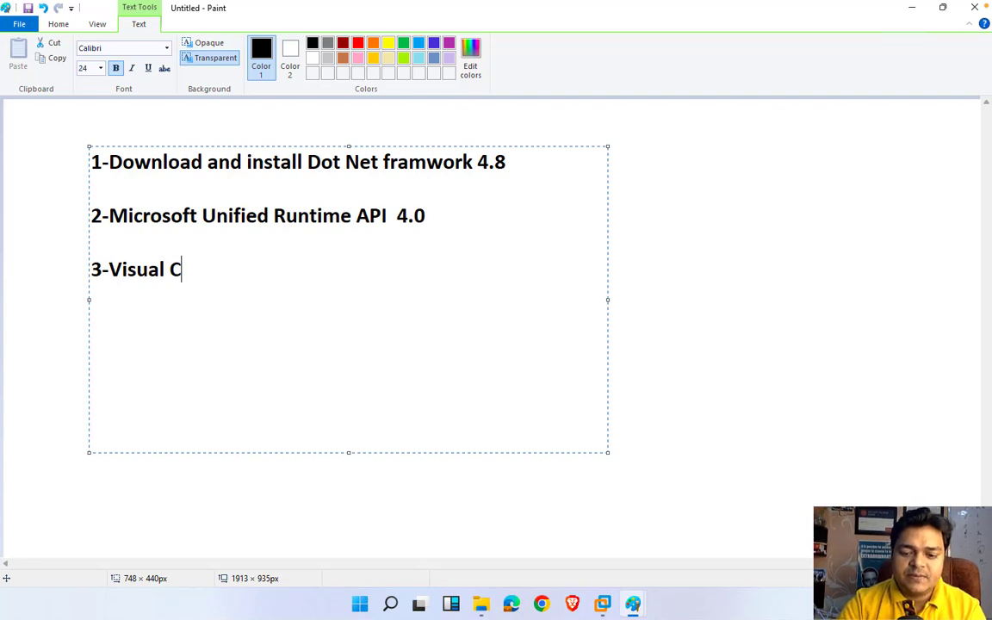
pyautogui.write('++')
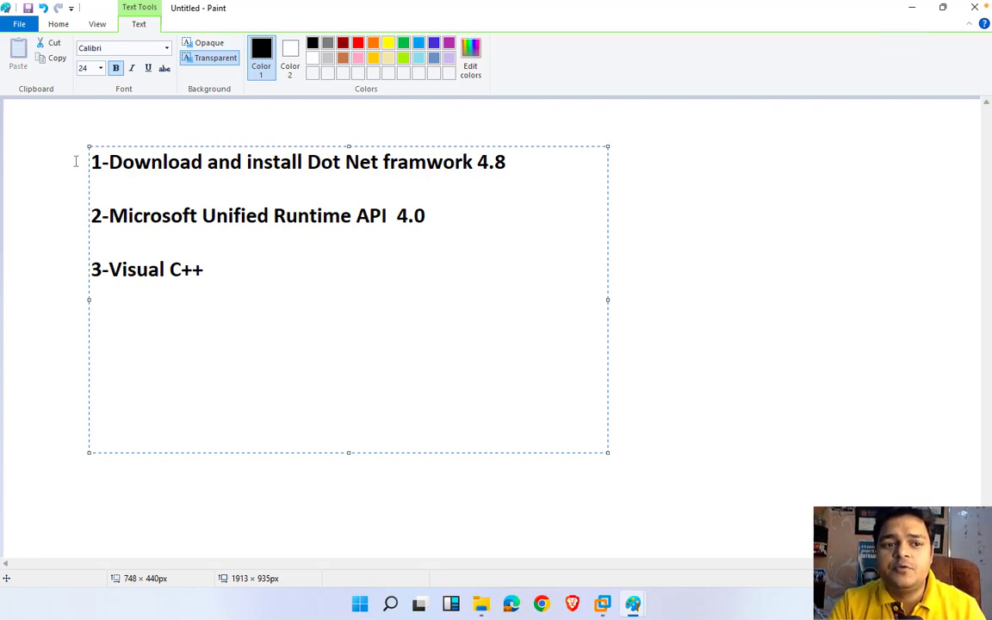
pyautogui.hotkey('ctrl', 'a')
pyautogui.click(342, 43)
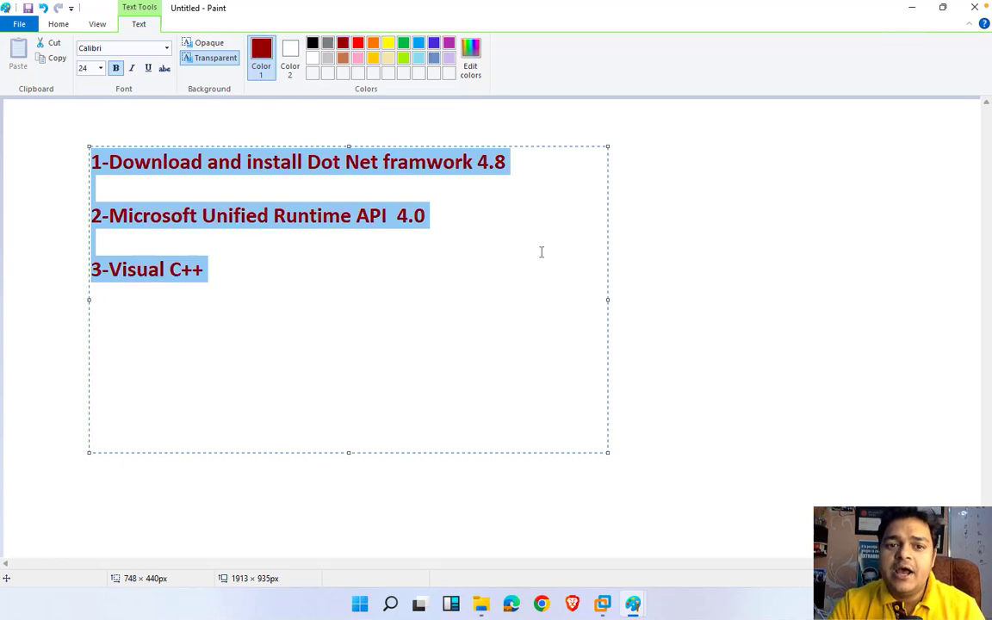
pyautogui.click(632, 266)
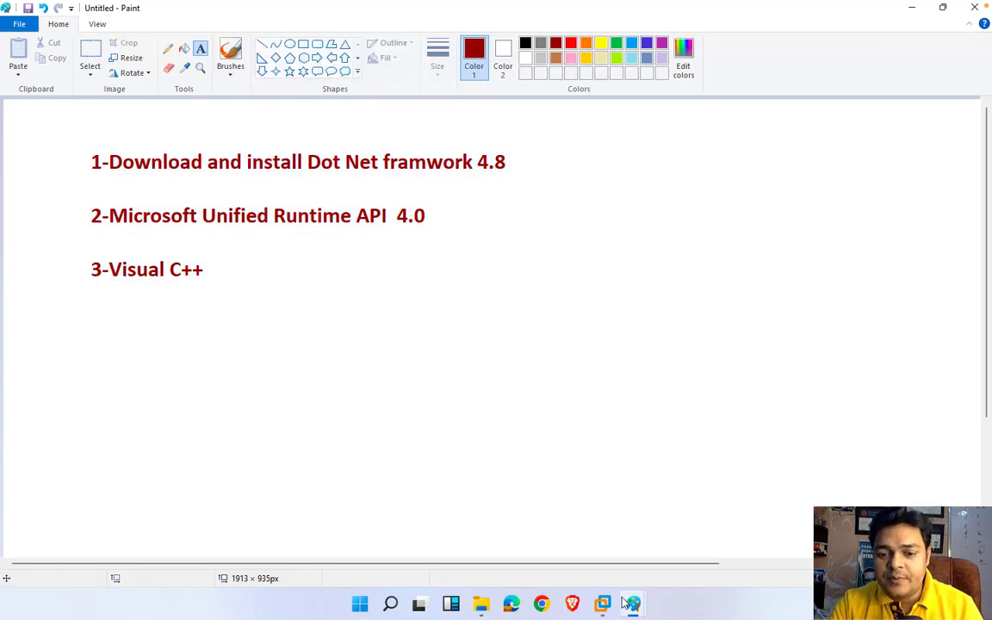
# Step: Run the ndp48-web .NET Framework 4.8 installer from exchange tools and accept the UAC prompt
pyautogui.moveTo(631, 603)
pyautogui.click(737, 501)
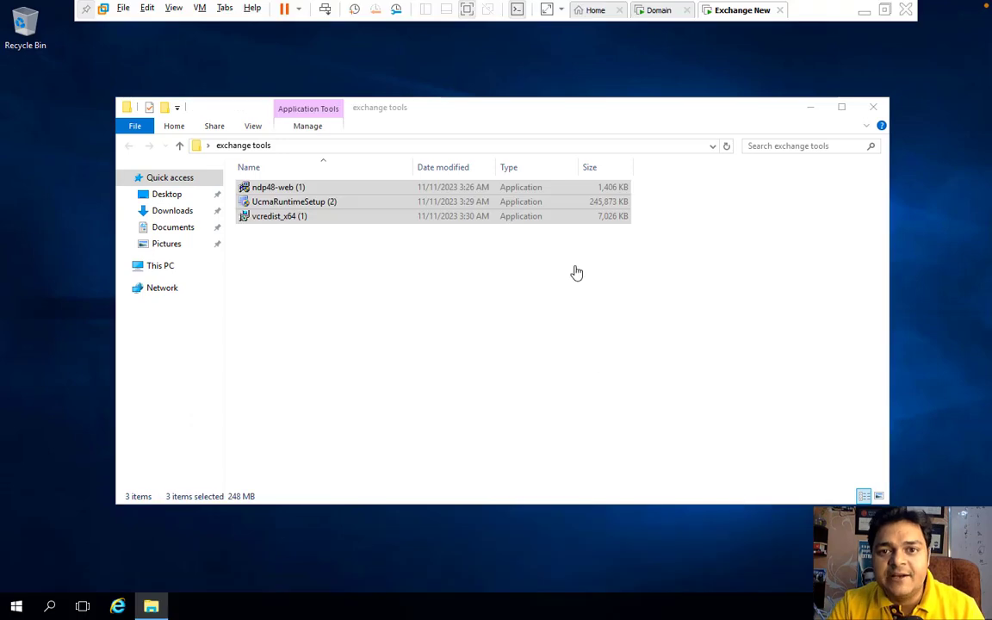
pyautogui.click(589, 327)
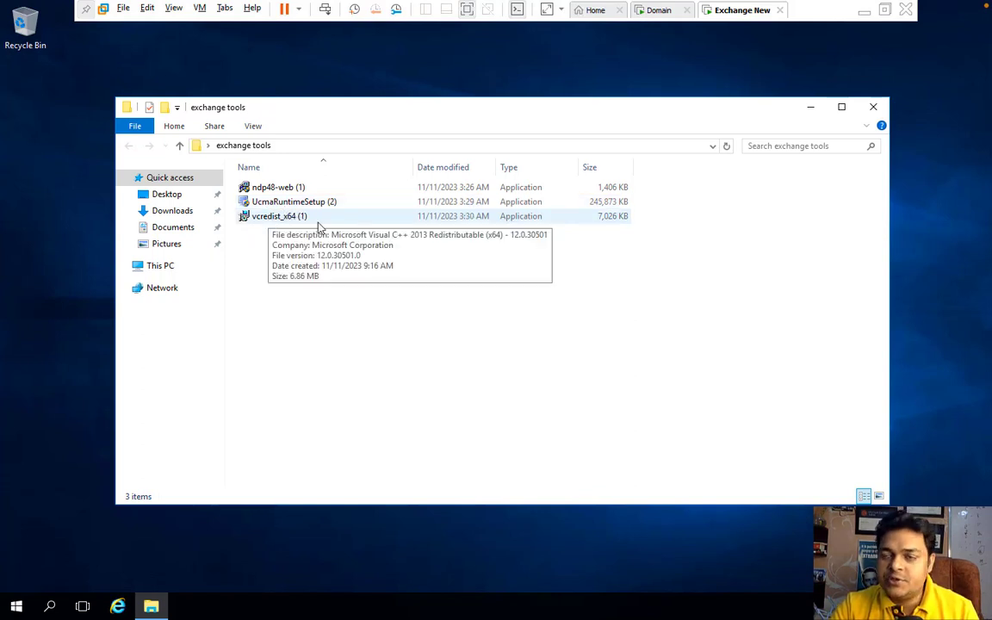
pyautogui.doubleClick(262, 193)
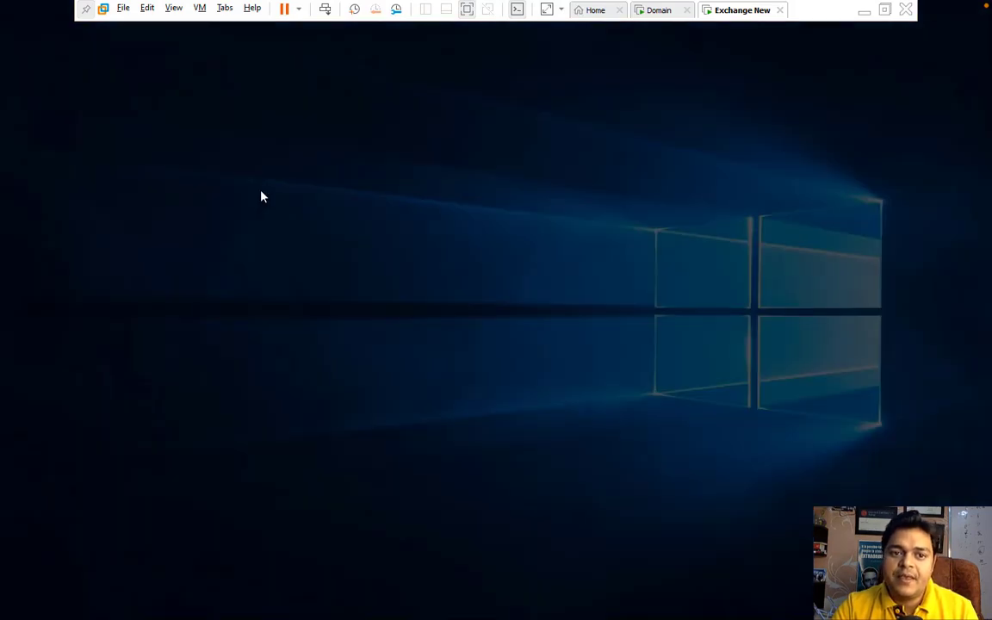
pyautogui.click(424, 398)
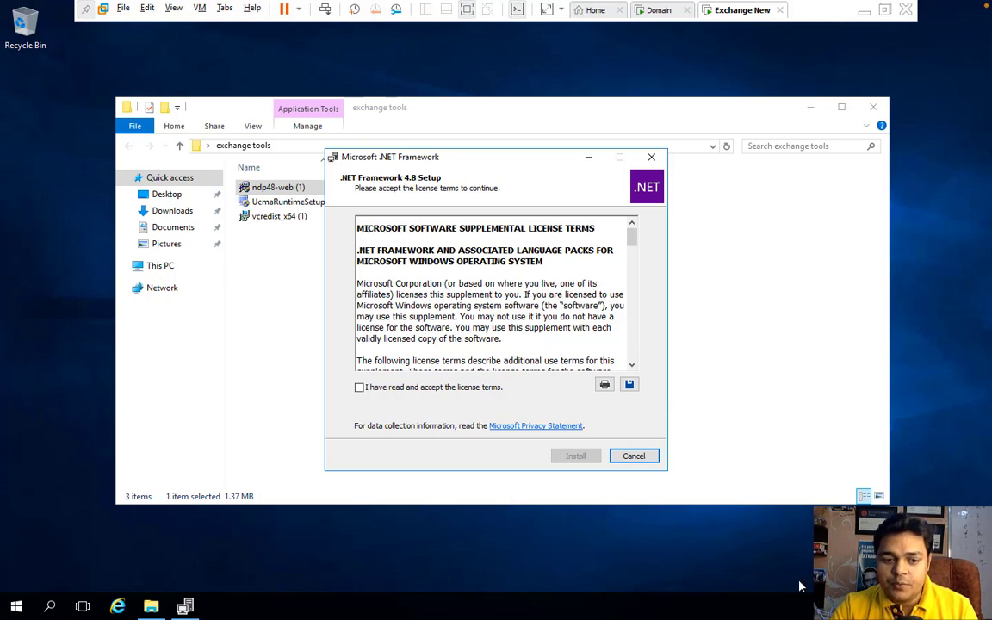
# Step: Open the Run dialog, start typing ncpa, then cancel it without running anything
pyautogui.moveTo(309, 617)
pyautogui.rightClick(16, 606)
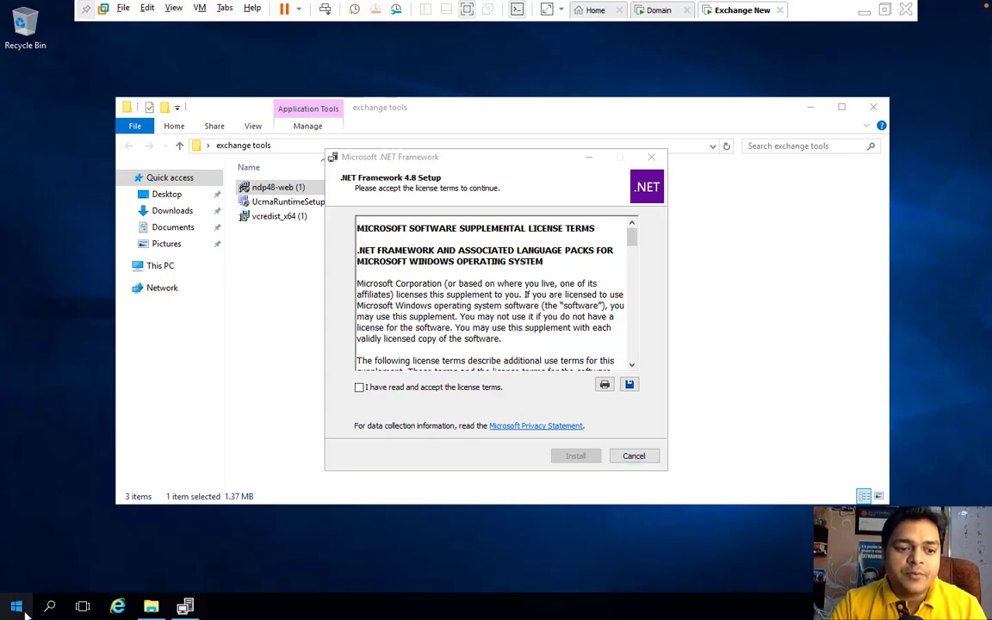
pyautogui.click(59, 542)
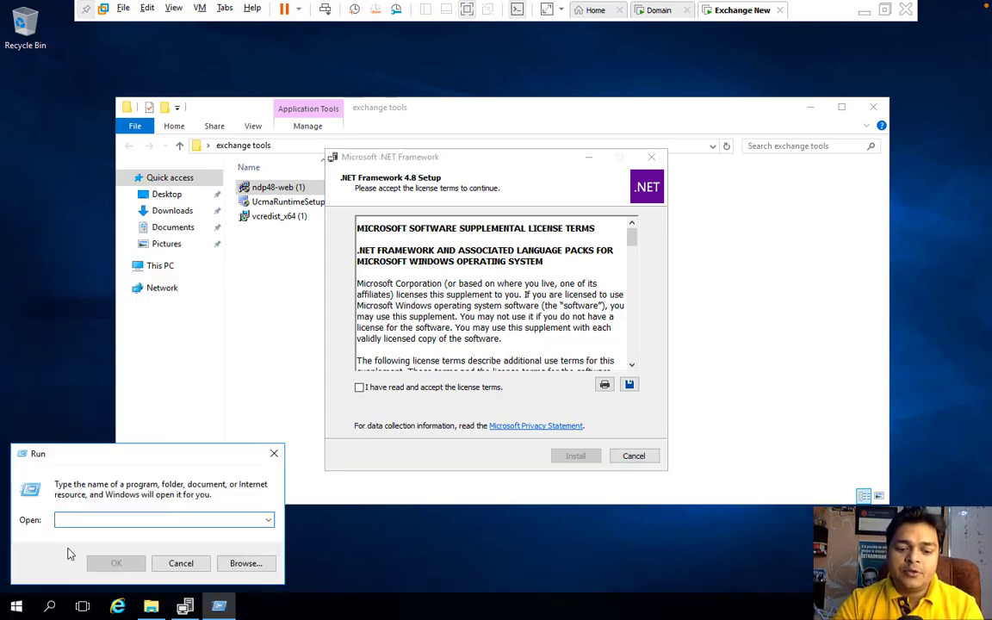
pyautogui.write('ncpa')
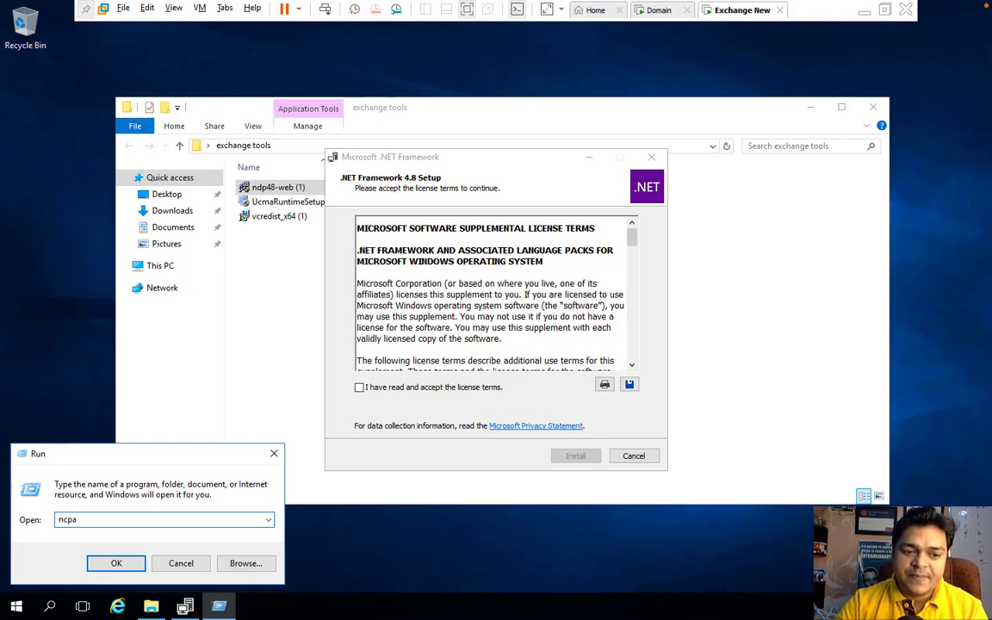
pyautogui.press('BackSpace')
pyautogui.press('BackSpace')
pyautogui.press('BackSpace')
pyautogui.press('BackSpace')
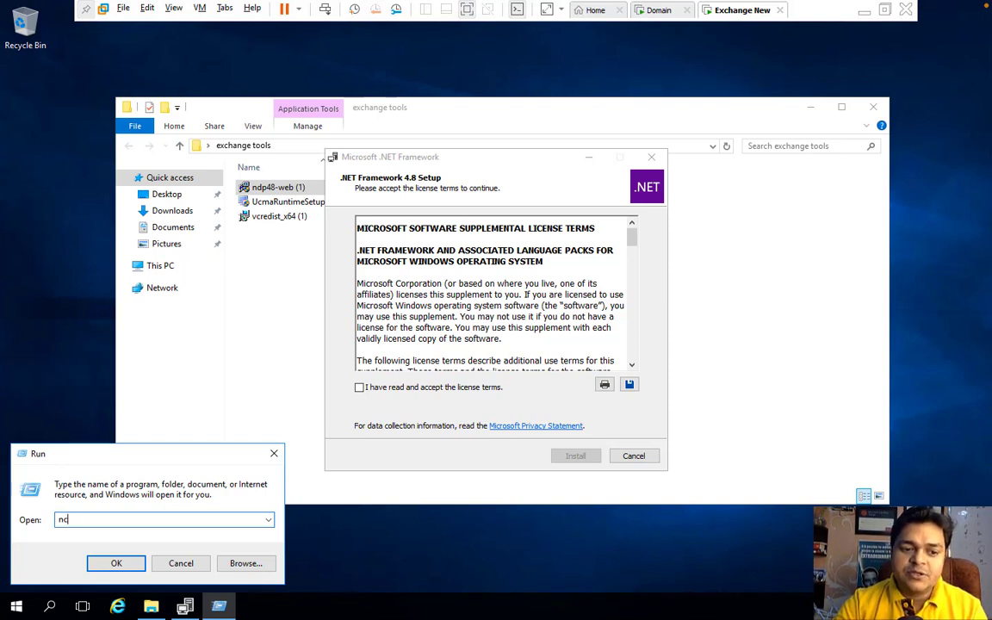
pyautogui.click(181, 565)
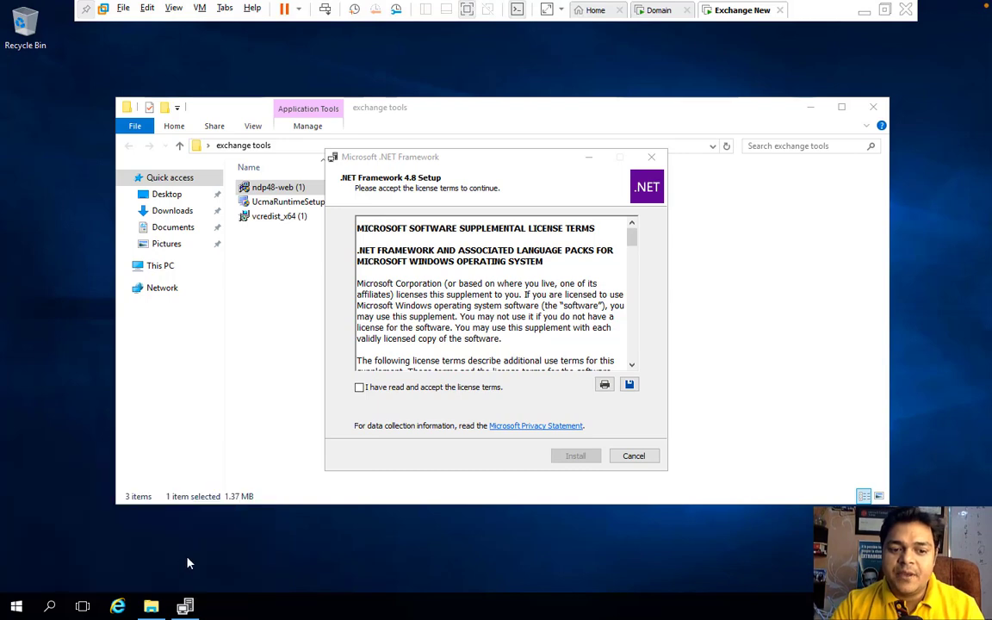
# Step: Set the Exchange New VM's network adapter to Bridged, replicating the physical connection state
pyautogui.rightClick(739, 19)
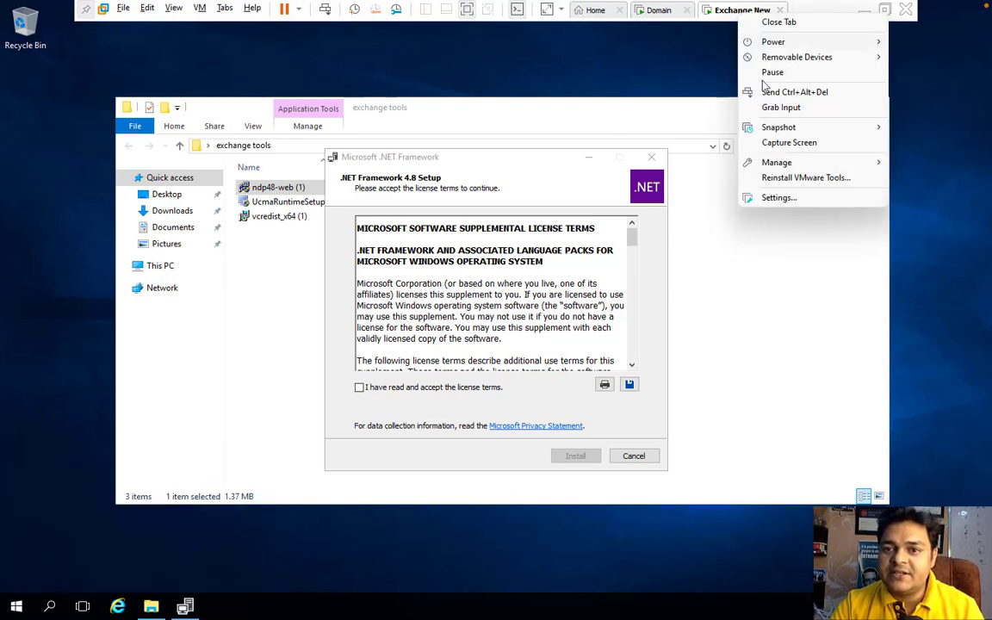
pyautogui.click(758, 196)
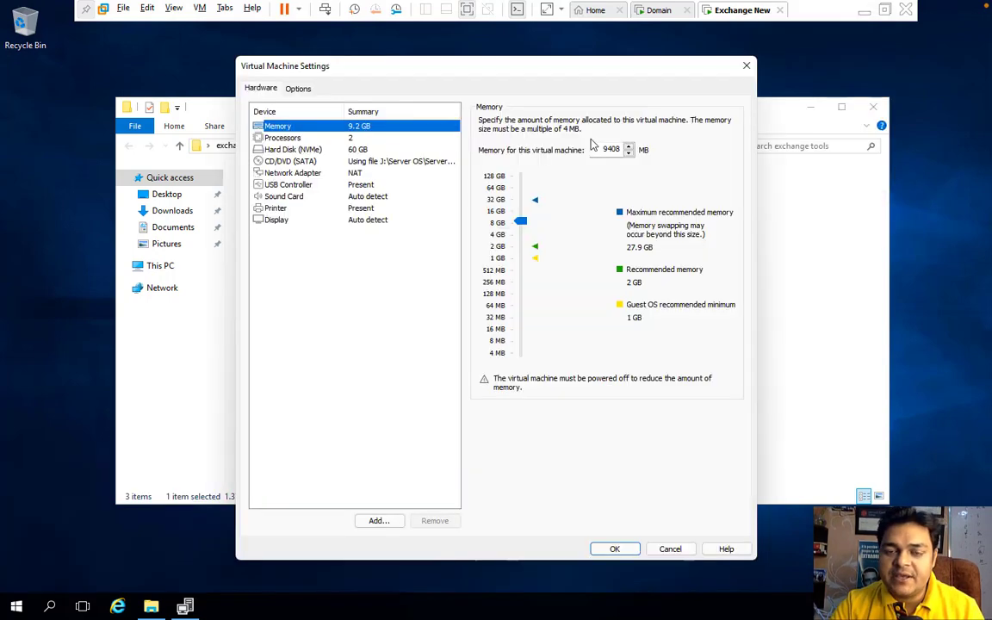
pyautogui.click(349, 185)
pyautogui.click(357, 173)
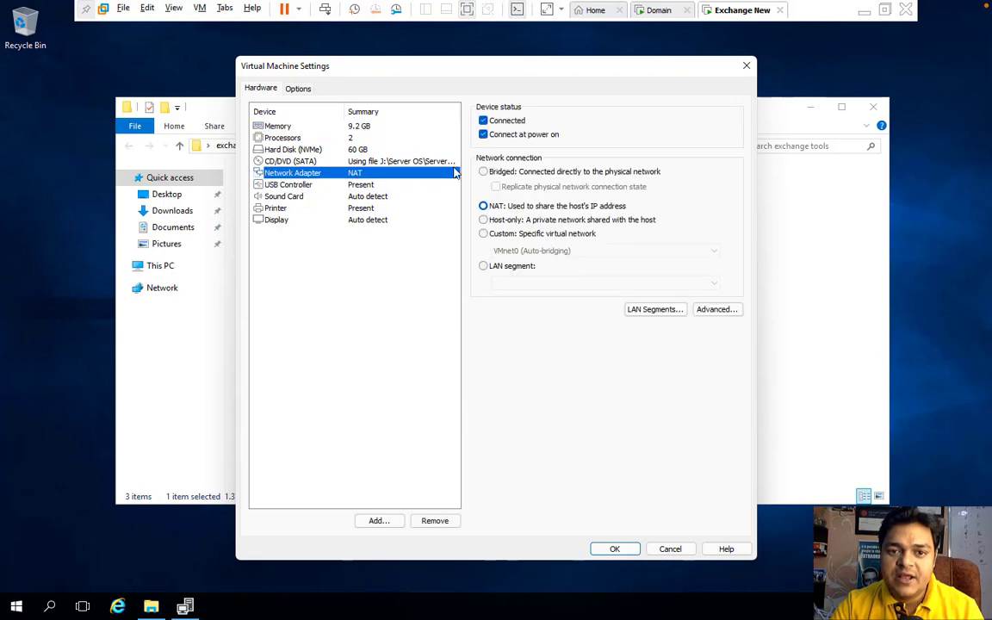
pyautogui.click(483, 172)
pyautogui.click(496, 187)
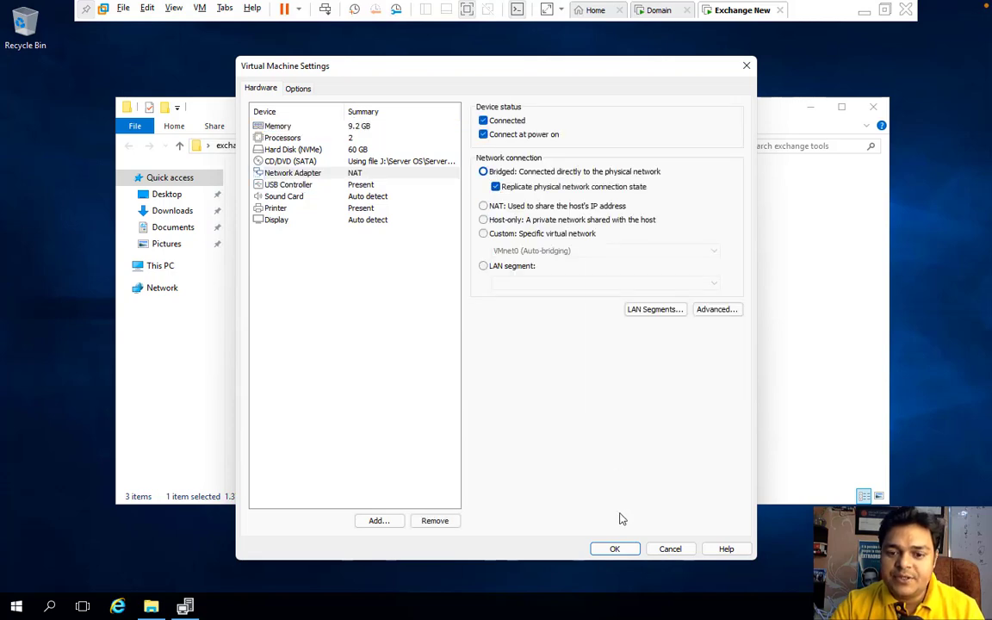
pyautogui.click(615, 549)
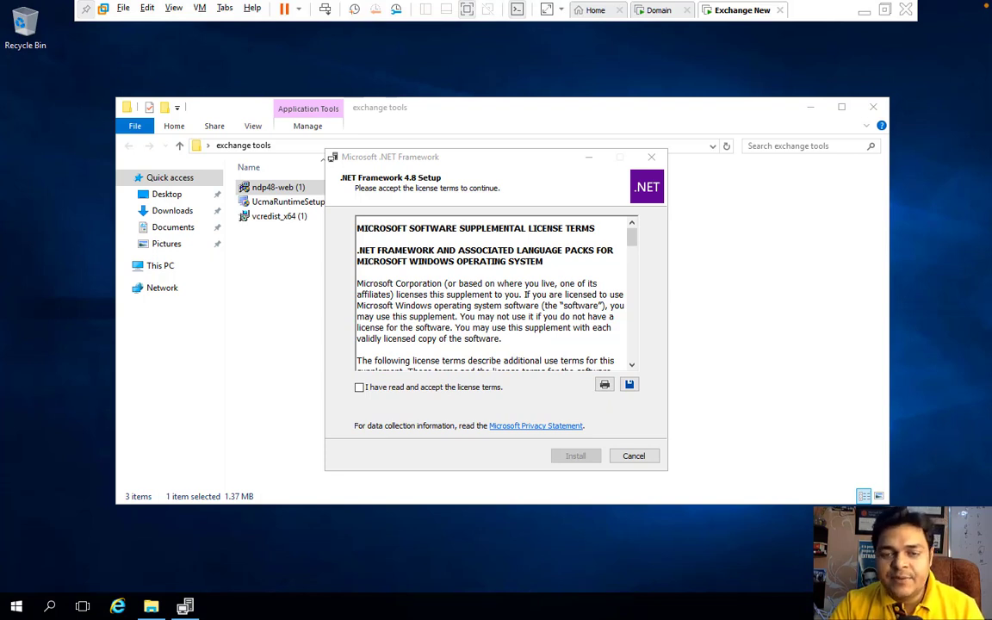
# Step: Accept the .NET Framework 4.8 license terms and start the installation
pyautogui.click(362, 398)
pyautogui.click(360, 387)
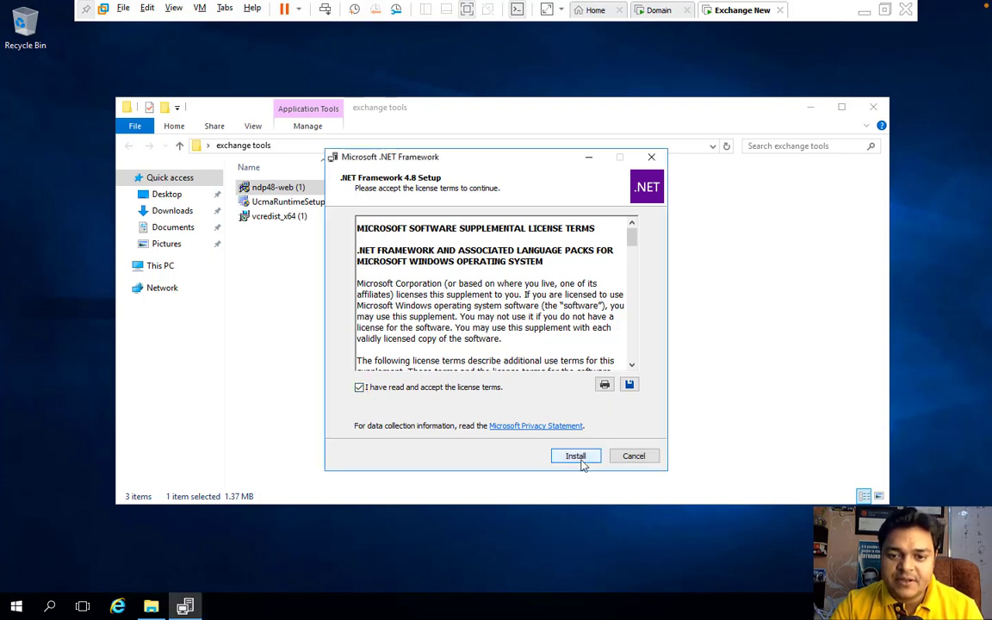
pyautogui.click(573, 458)
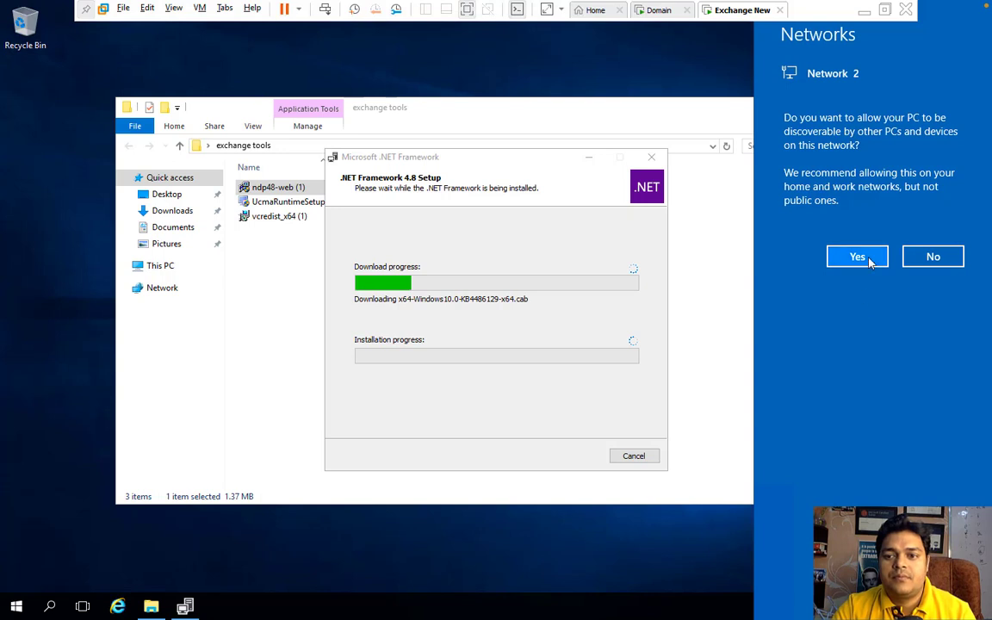
# Step: Make the PC discoverable on the network, close the .NET setup window, then restore it
pyautogui.click(868, 257)
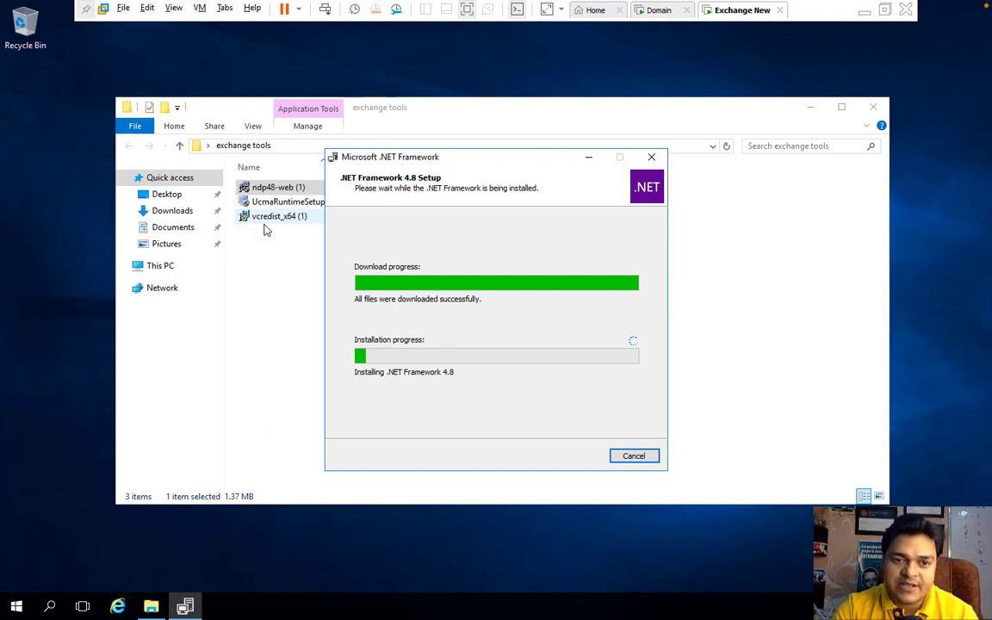
pyautogui.click(651, 157)
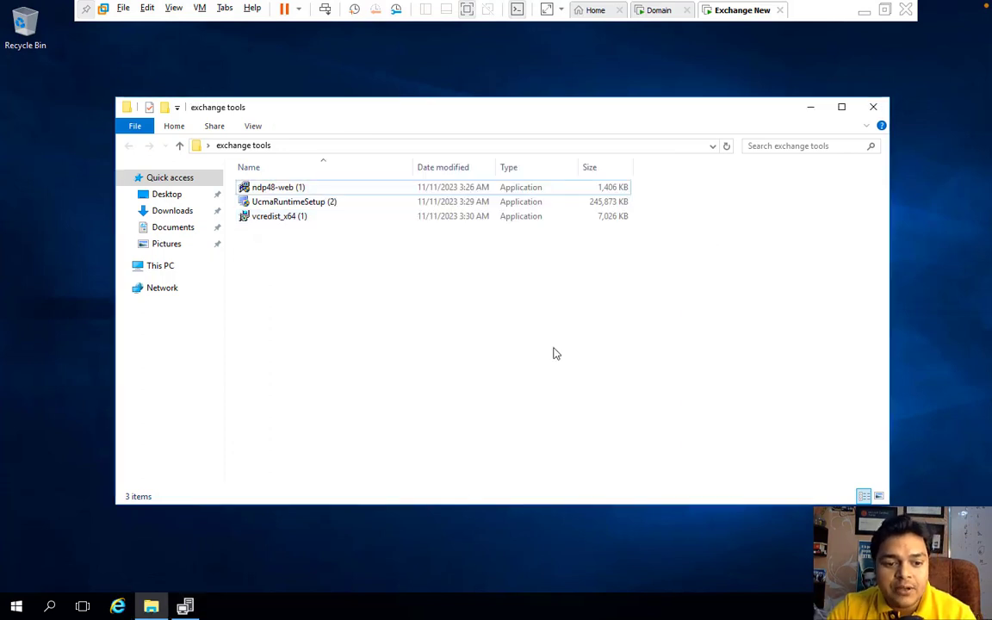
pyautogui.click(185, 607)
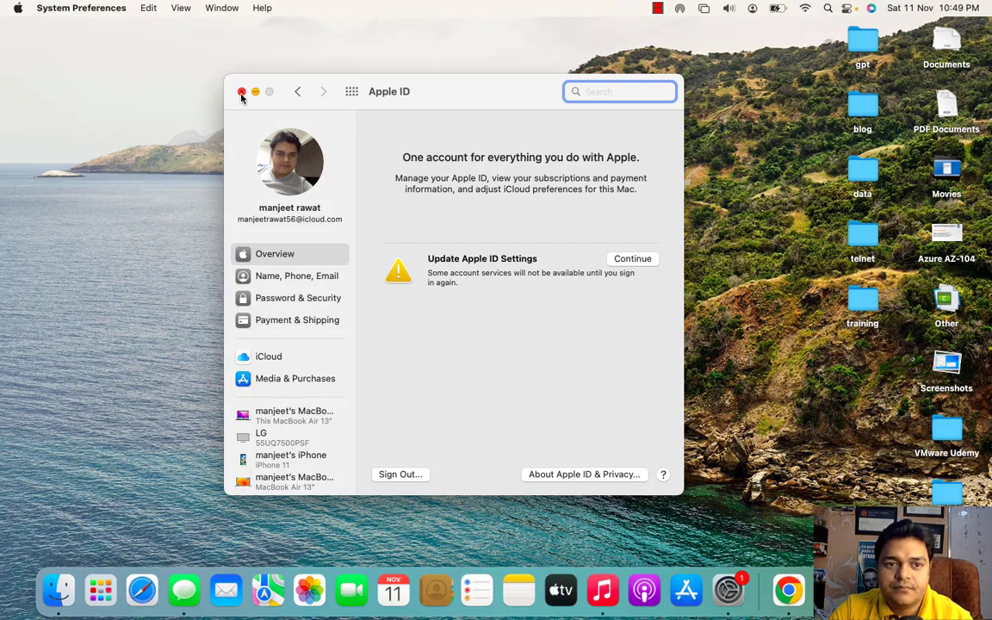
# Step: Close the host's account settings window while the .NET 4.8 installer finishes
pyautogui.click(241, 92)
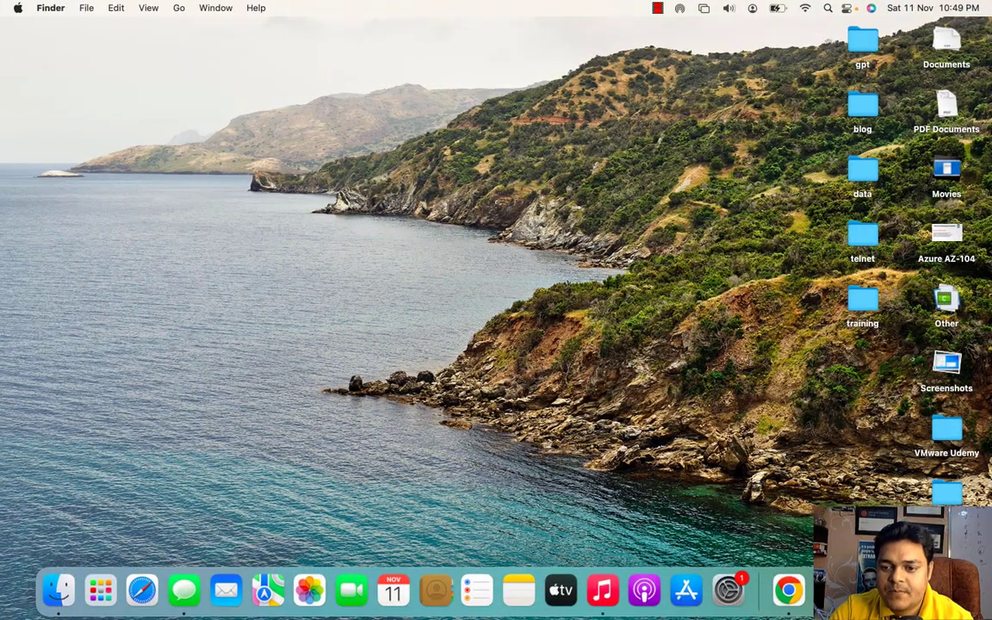
pyautogui.rightClick(861, 534)
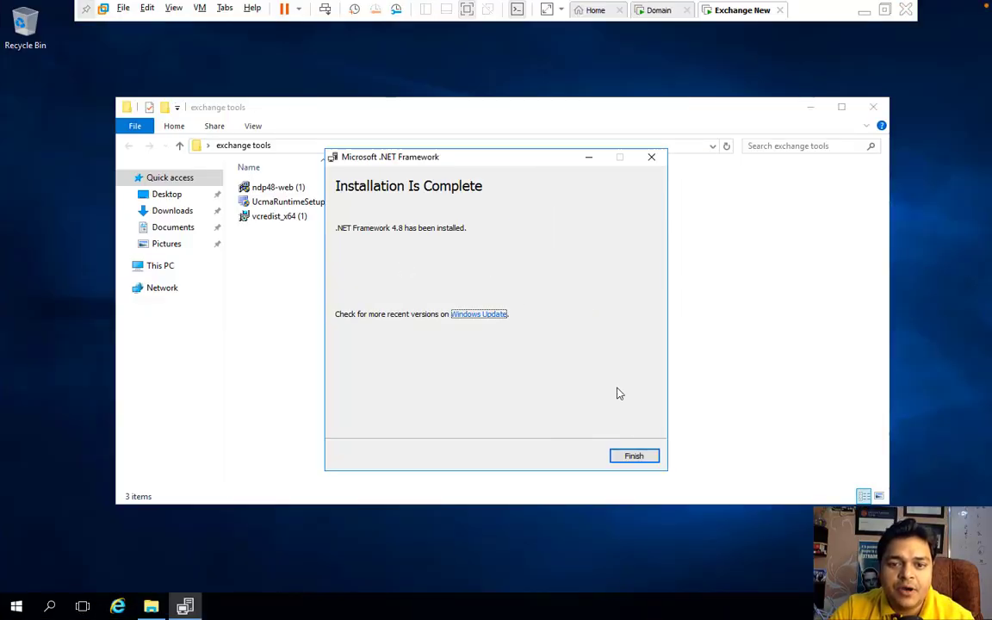
# Step: Finish the .NET 4.8 installer and restart the VM now
pyautogui.click(636, 458)
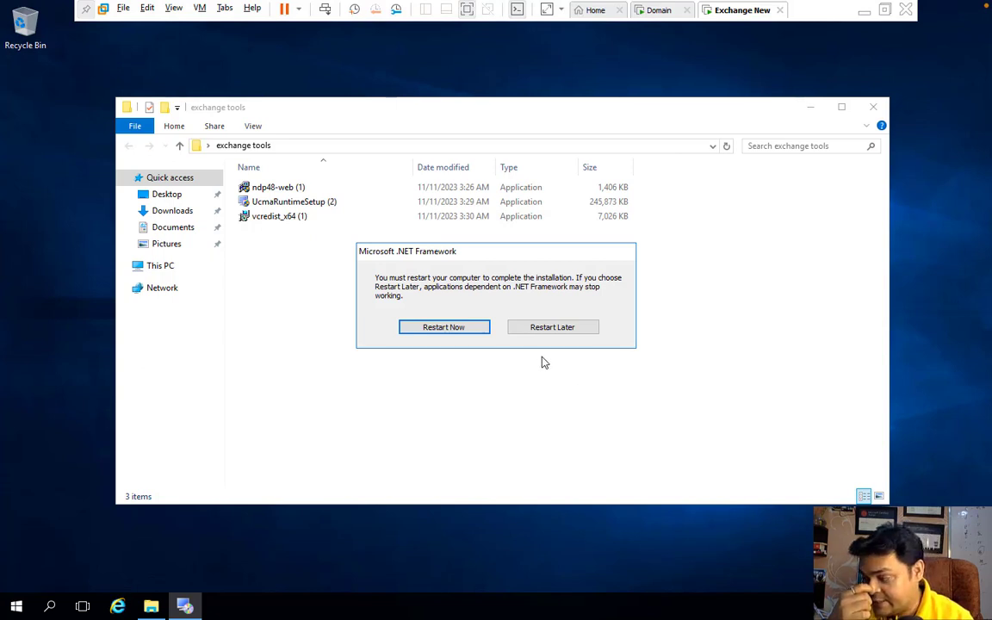
pyautogui.click(455, 331)
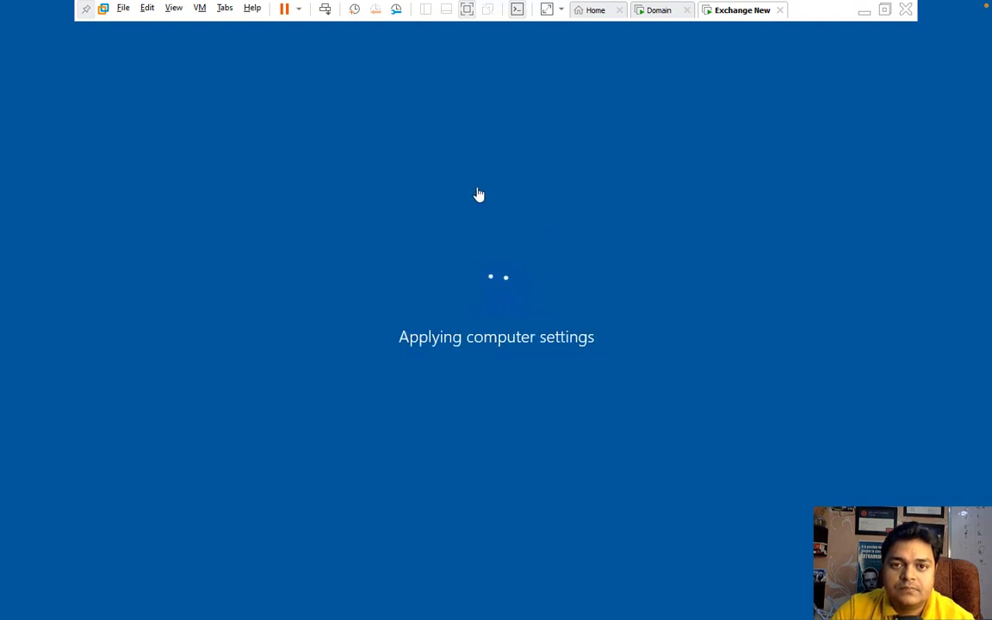
pyautogui.click(659, 12)
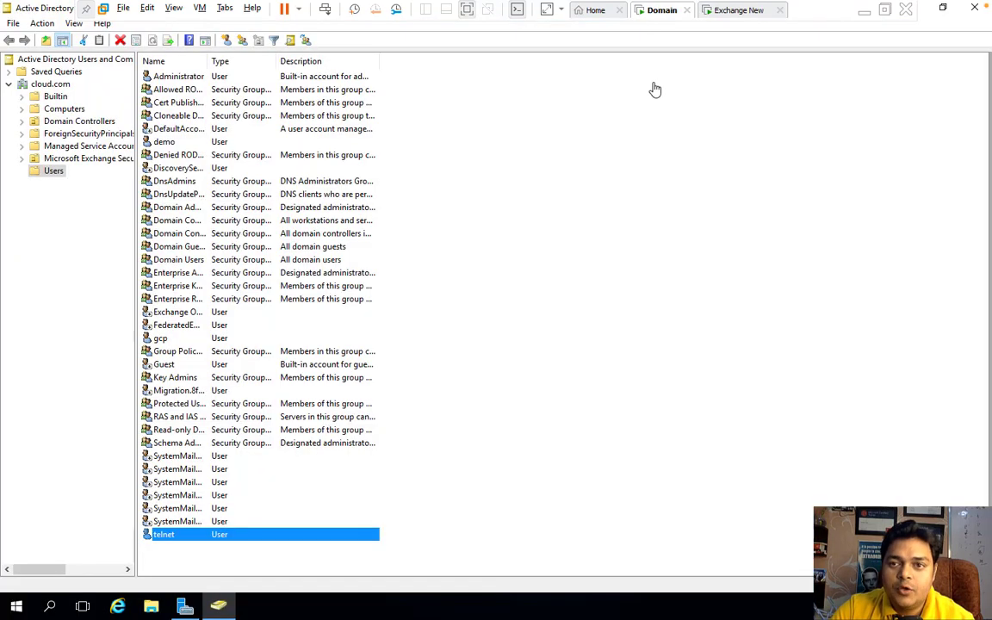
pyautogui.click(734, 13)
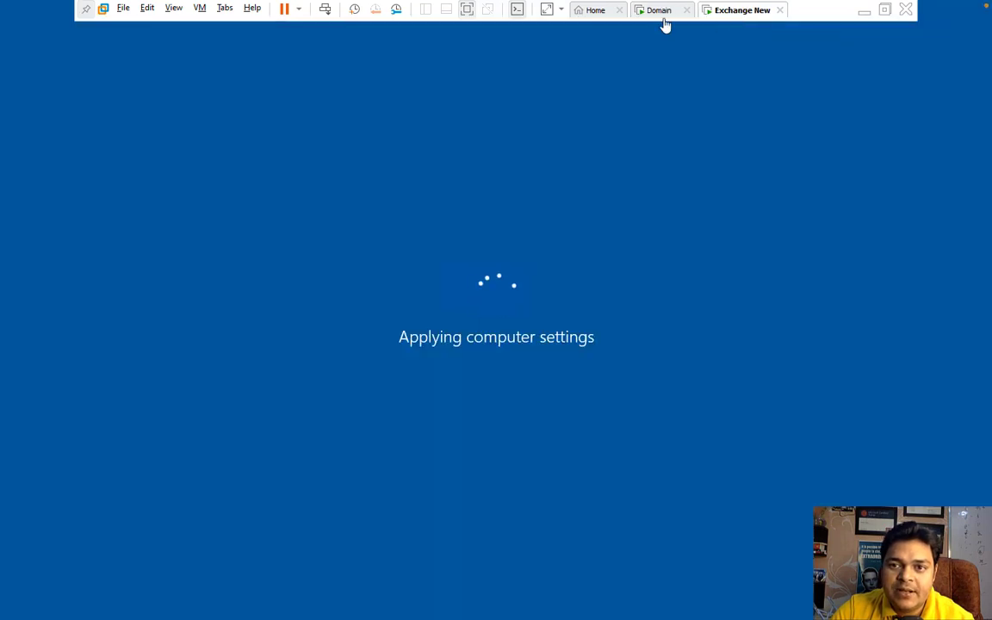
pyautogui.click(662, 12)
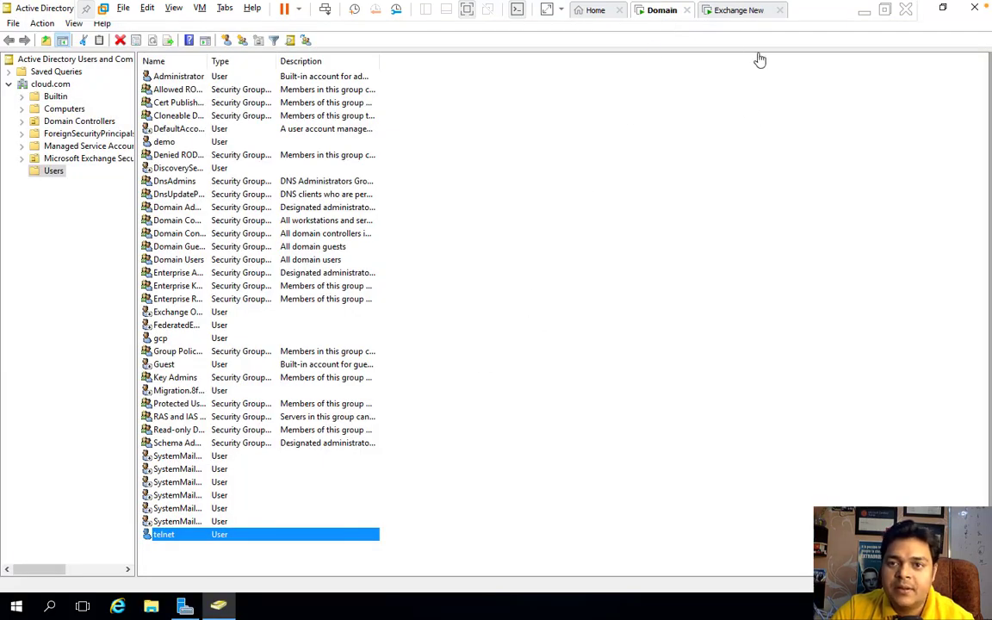
pyautogui.click(740, 19)
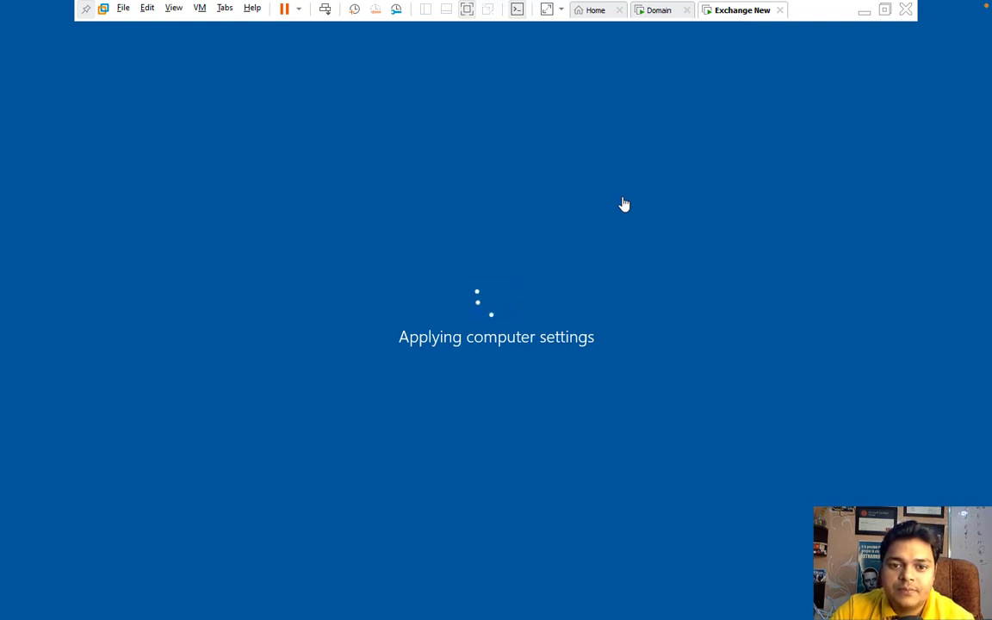
pyautogui.hotkey('ctrl', 'Left')
pyautogui.hotkey('ctrl', 'Right')
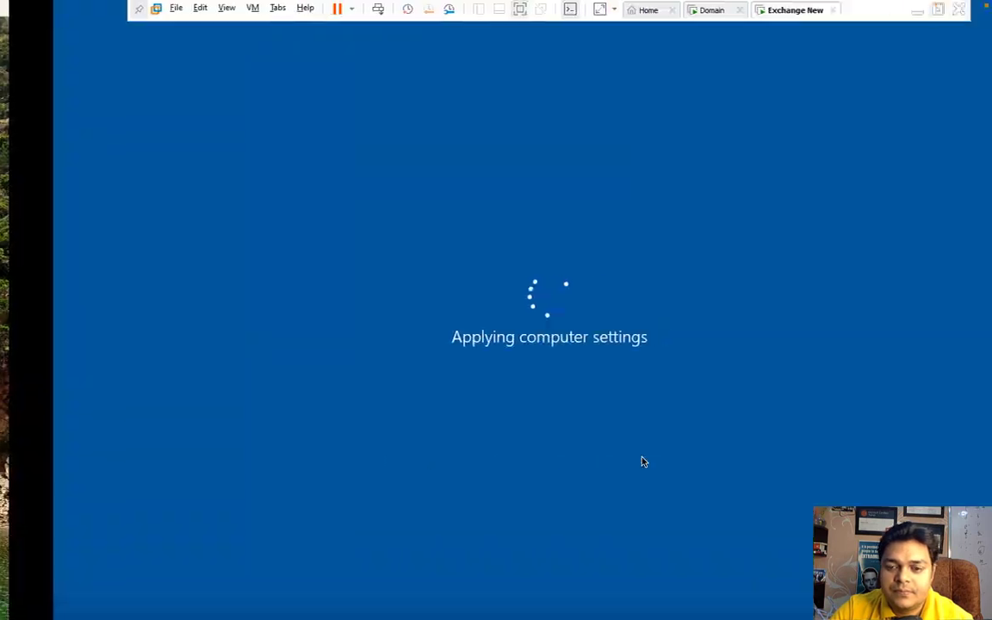
pyautogui.hotkey('ctrl', 'Left')
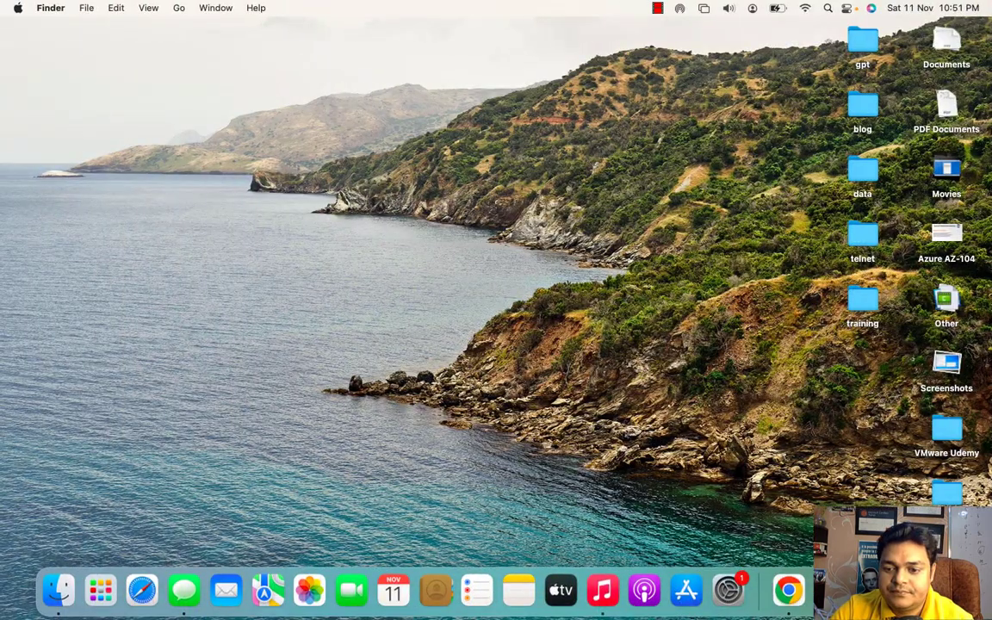
pyautogui.rightClick(895, 590)
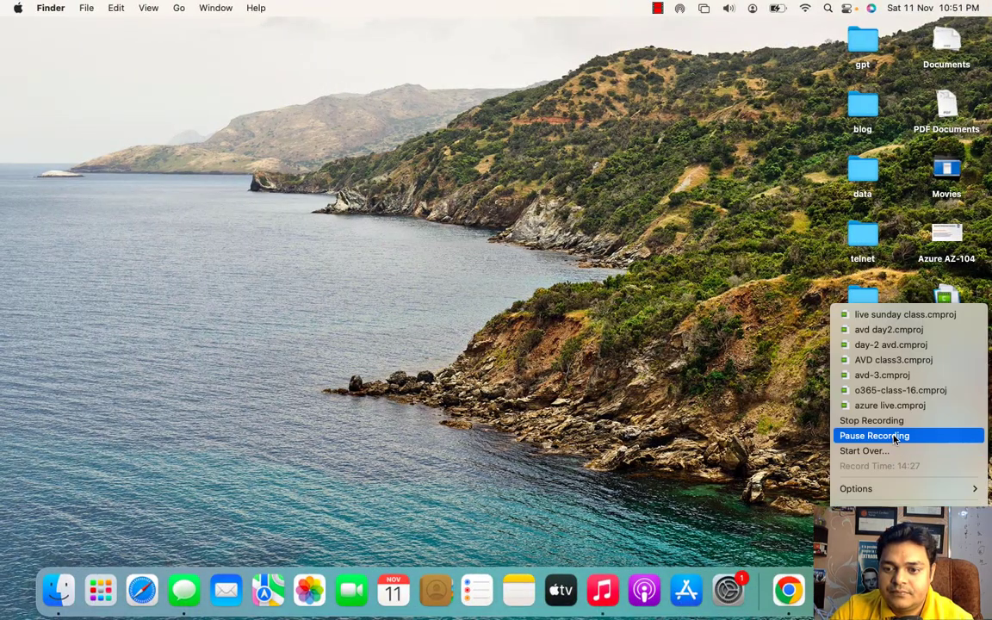
pyautogui.click(893, 435)
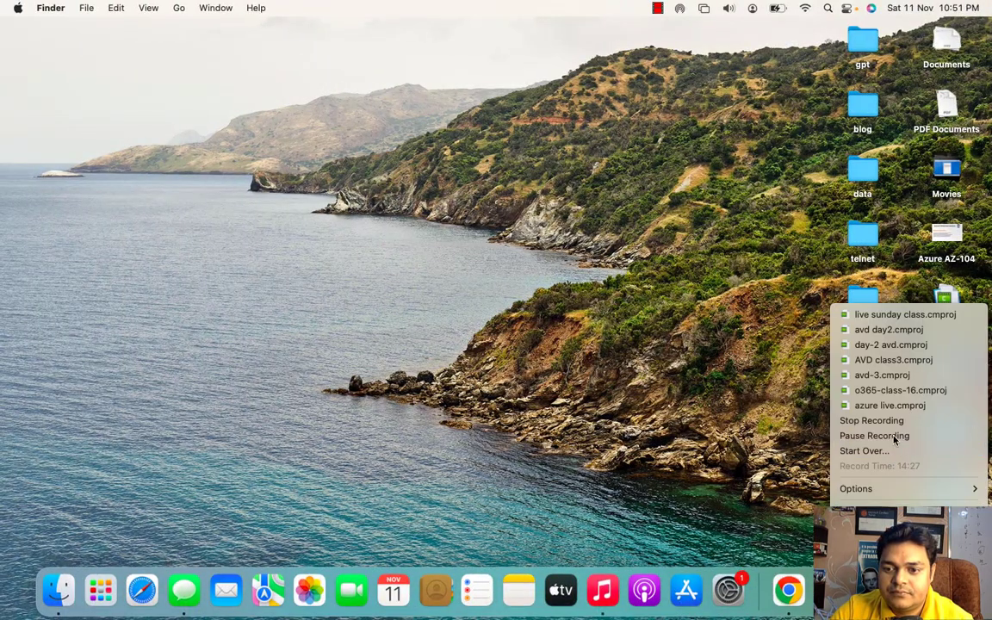
pyautogui.hotkey('ctrl', 'Right')
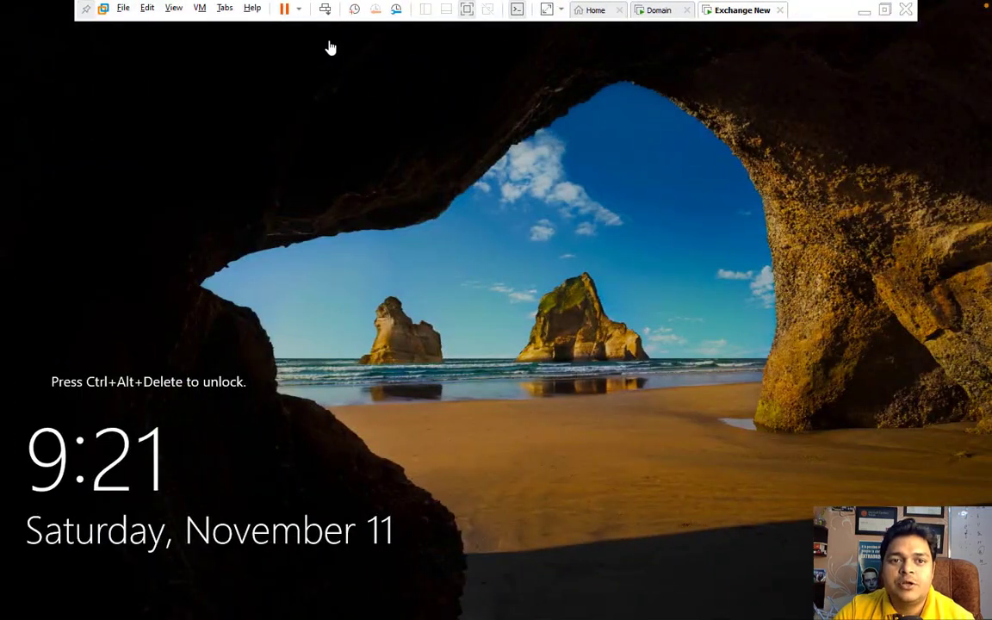
# Step: Sign back into the VM with the account password and open the exchange tools folder
pyautogui.click(327, 8)
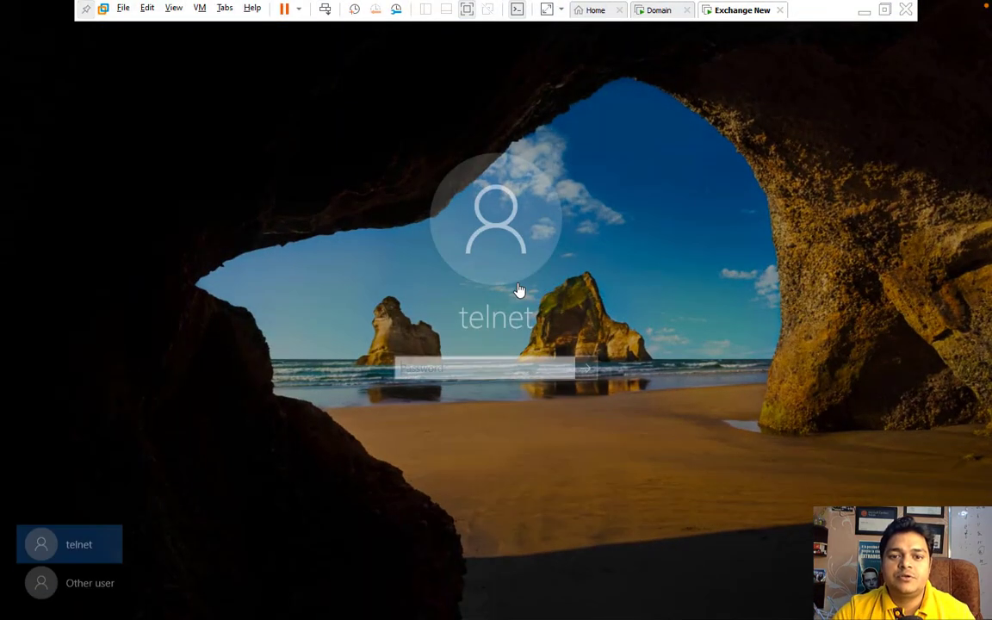
pyautogui.write('•••••')
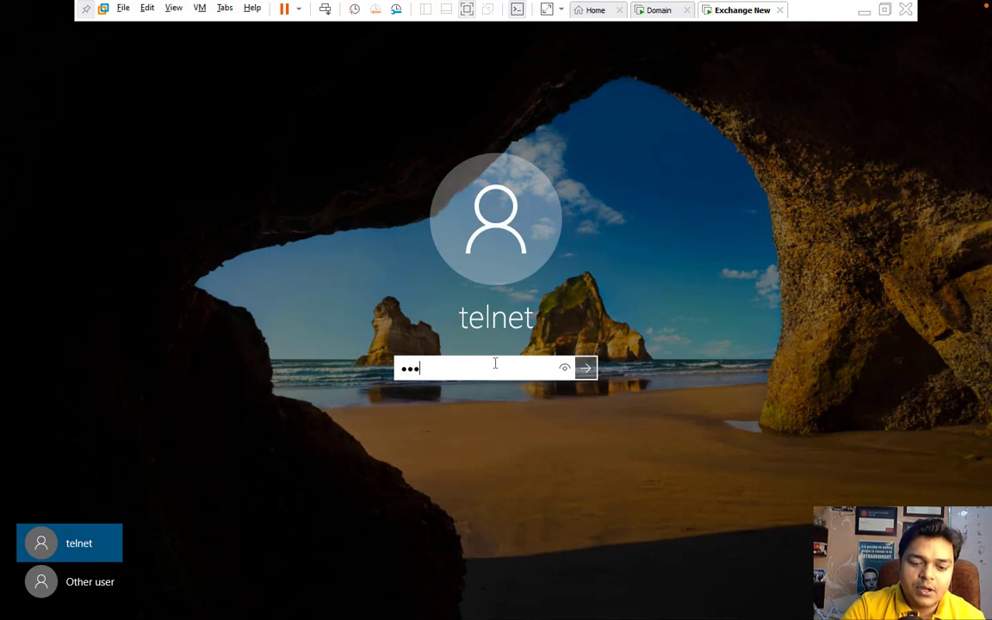
pyautogui.write('••••')
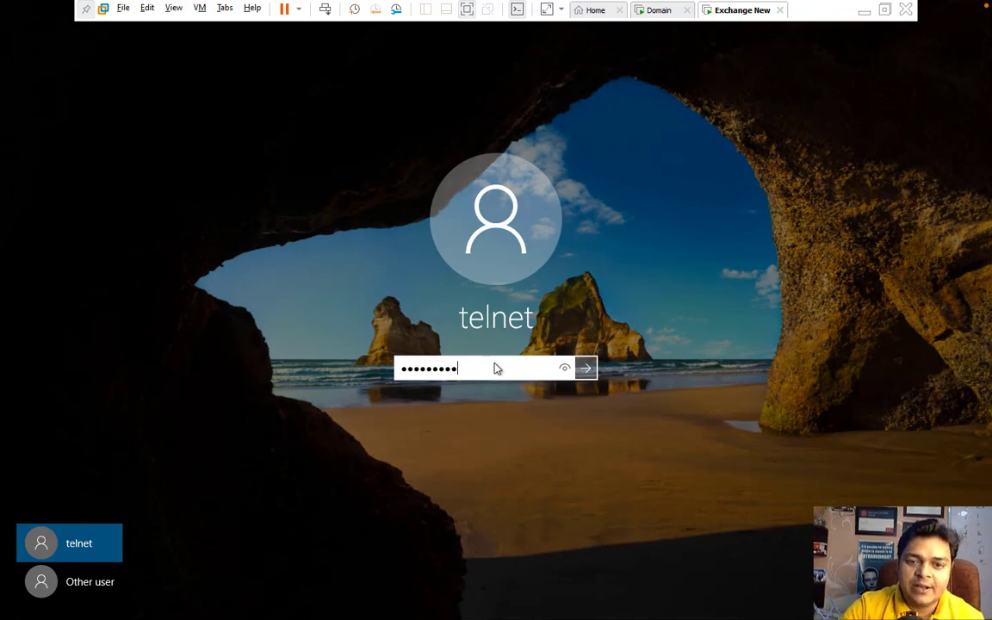
pyautogui.press('Return')
pyautogui.doubleClick(176, 176)
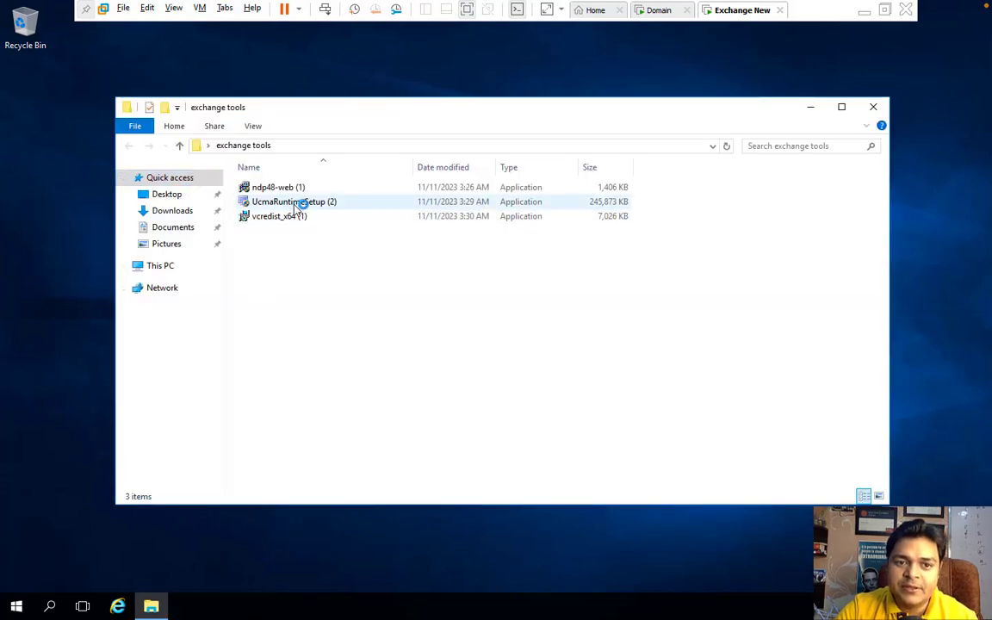
# Step: Install the UCMA 4.0 Runtime from UcmaRuntimeSetup, accepting its license, then close Server Manager
pyautogui.click(295, 203)
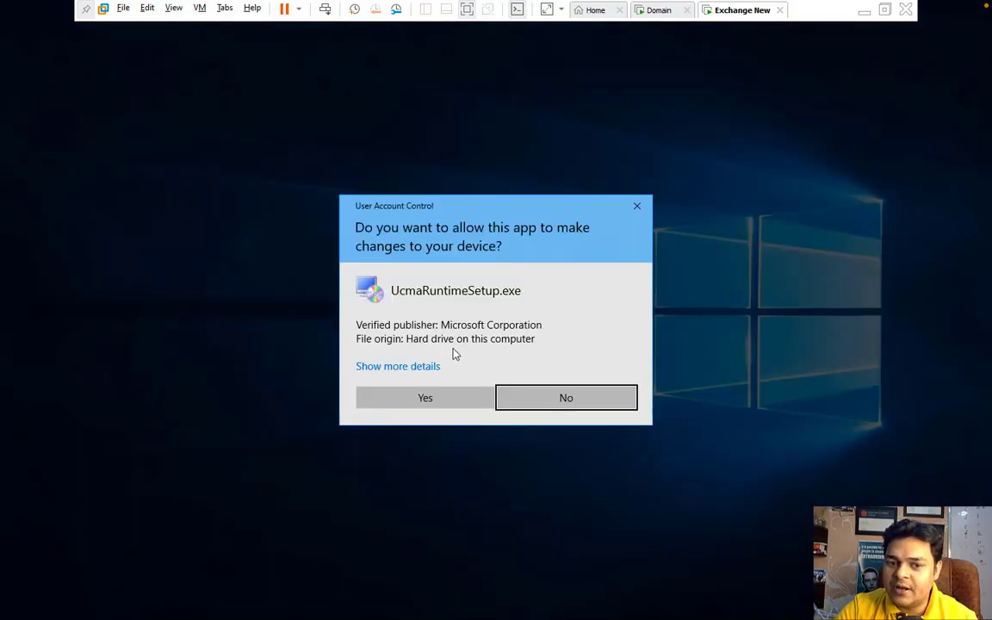
pyautogui.click(425, 397)
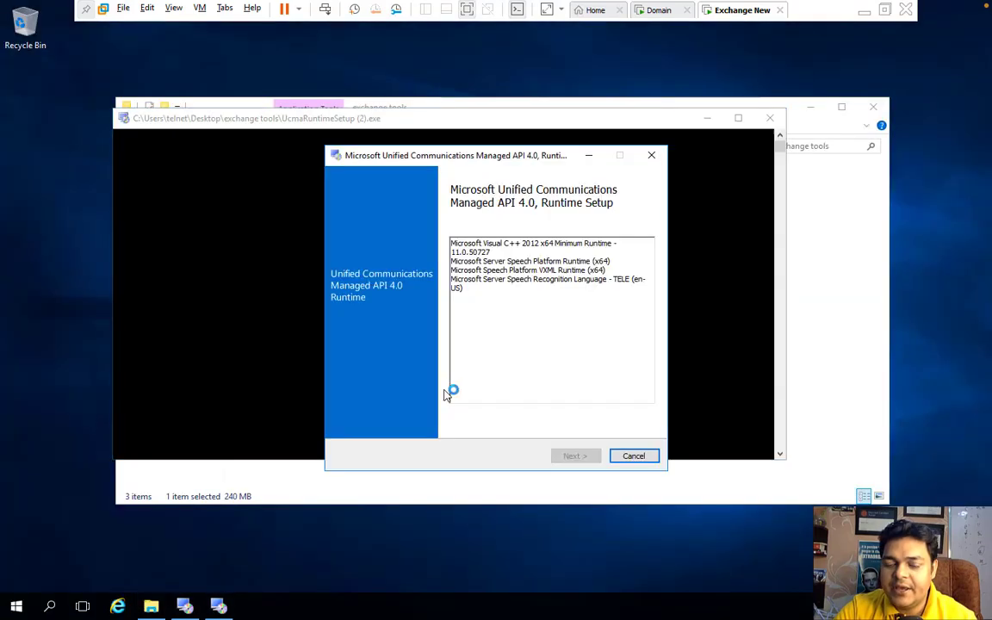
pyautogui.click(575, 455)
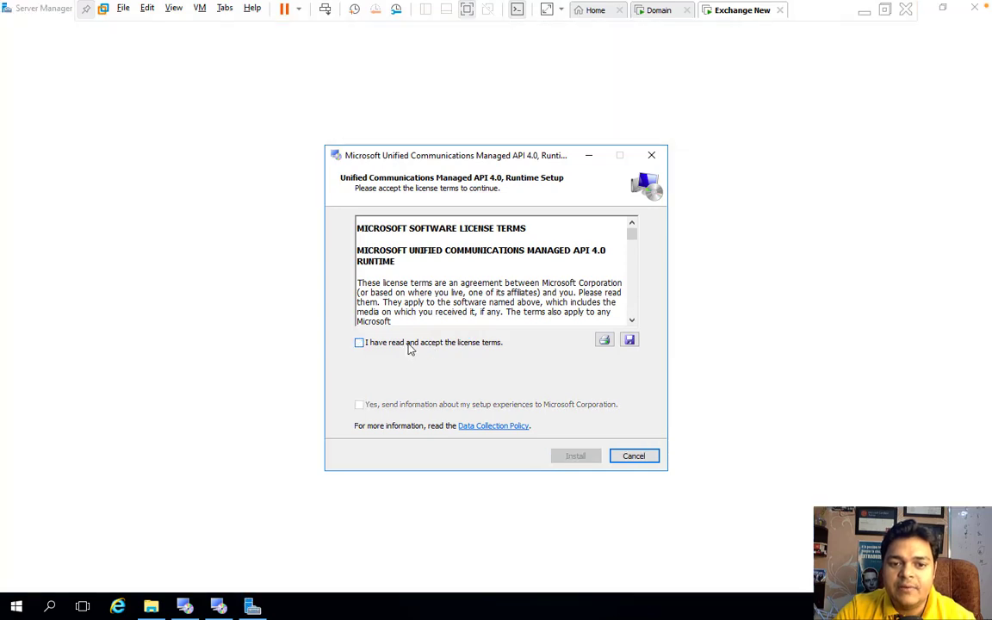
pyautogui.click(413, 343)
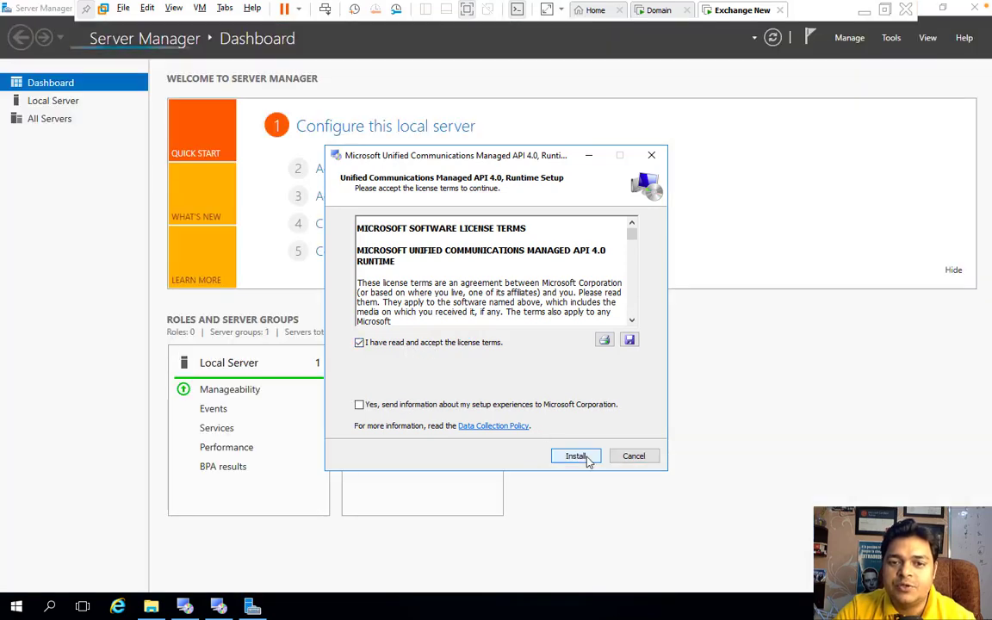
pyautogui.click(575, 456)
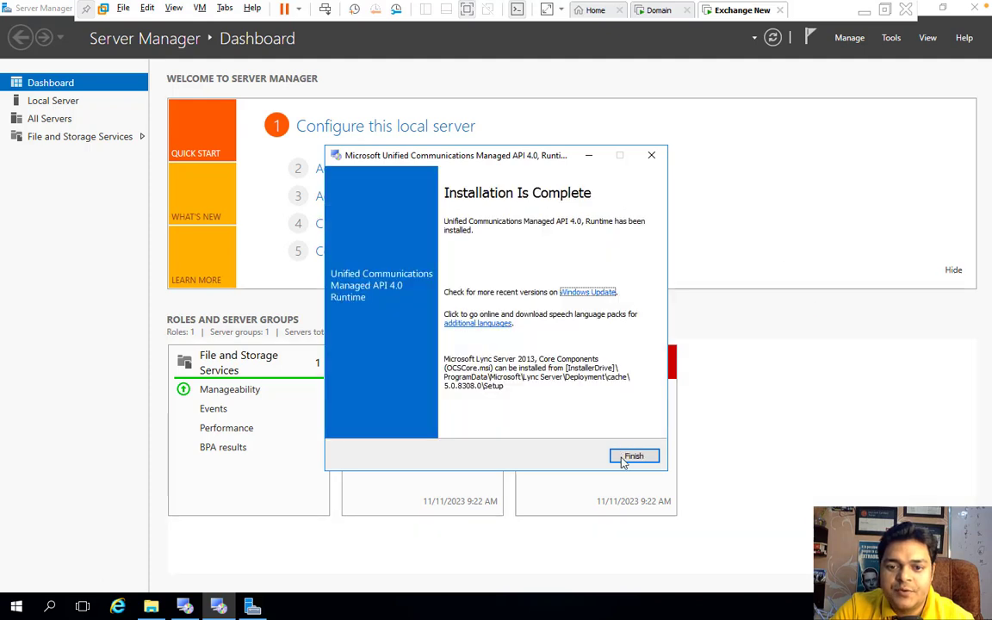
pyautogui.click(630, 461)
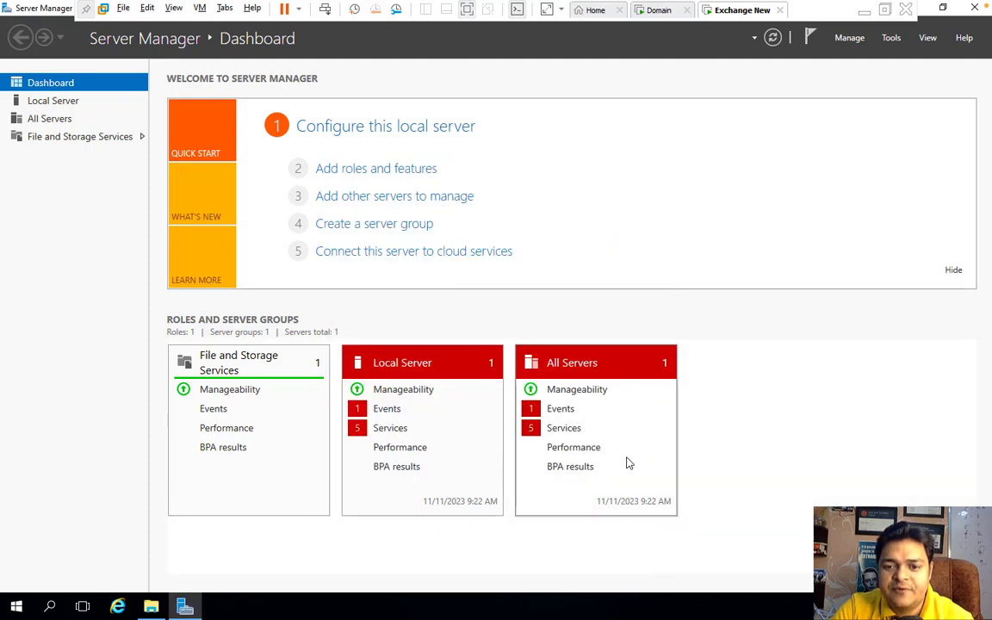
pyautogui.click(973, 12)
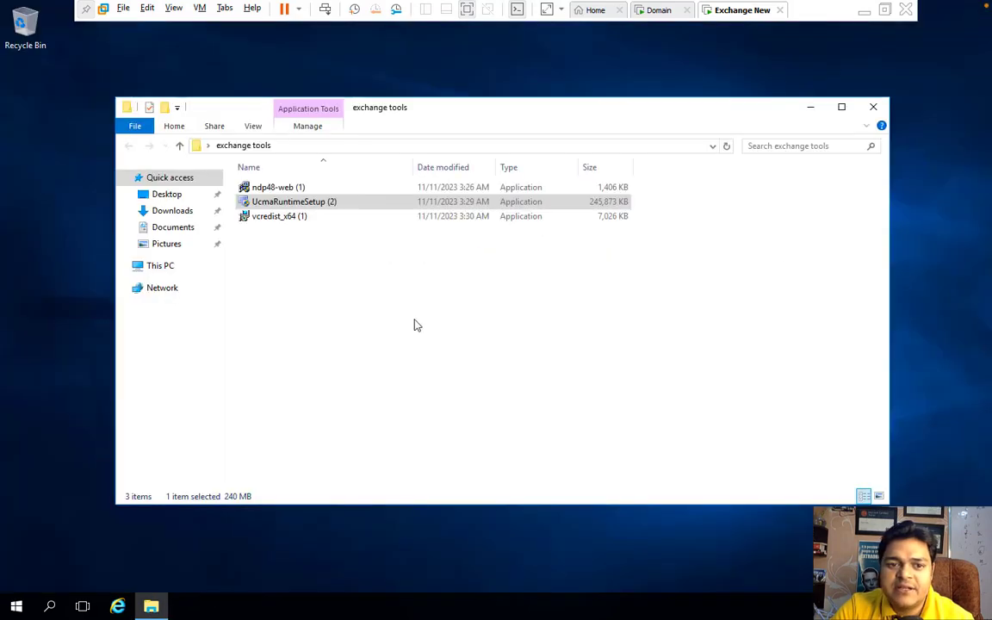
# Step: Install Visual C++ 2013 x64 from vcredist_x64 and close the exchange tools window
pyautogui.doubleClick(288, 217)
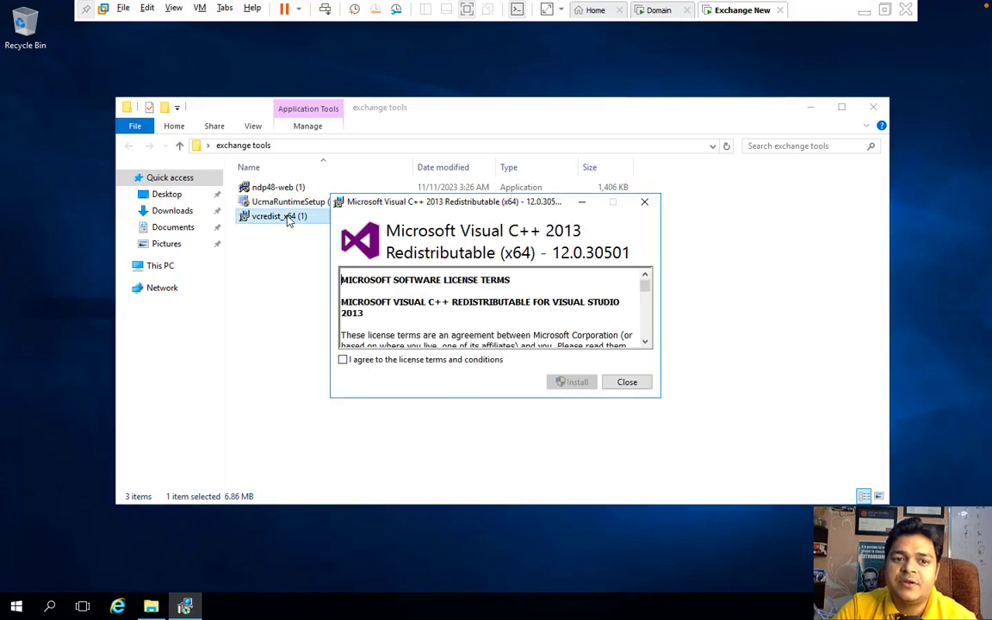
pyautogui.click(402, 361)
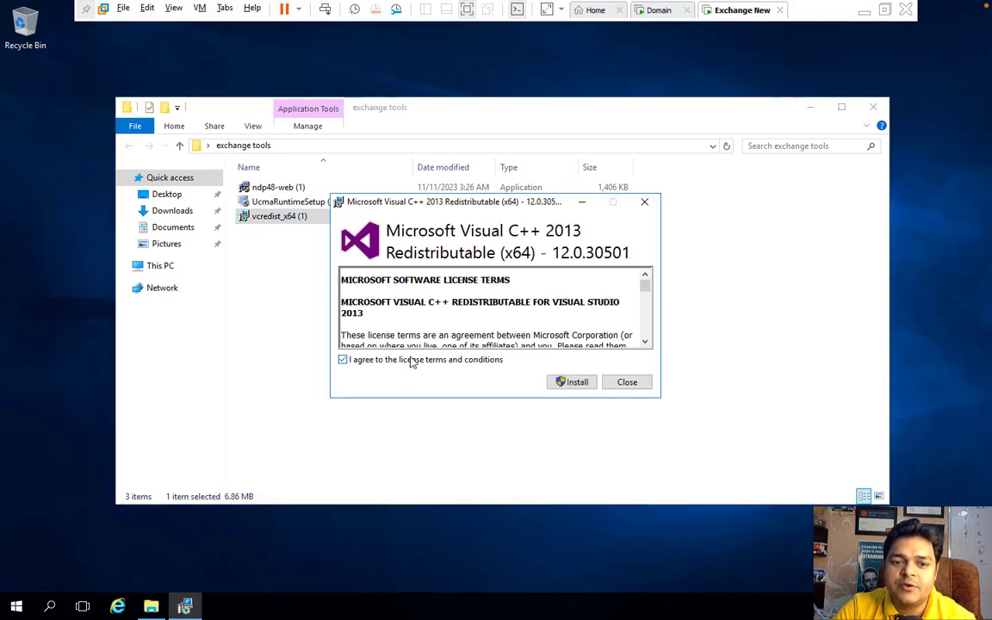
pyautogui.click(577, 383)
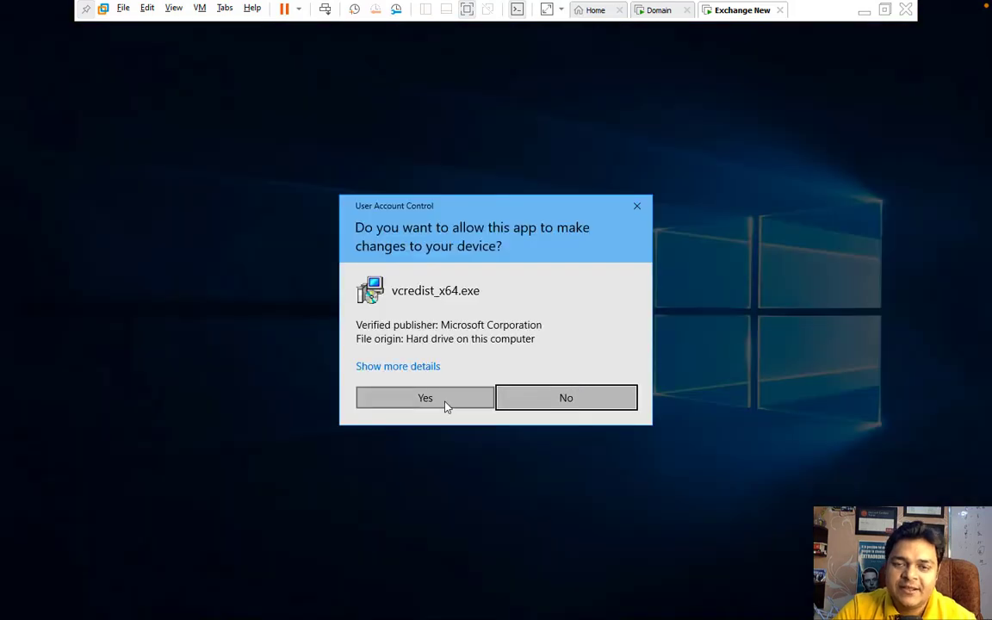
pyautogui.click(445, 404)
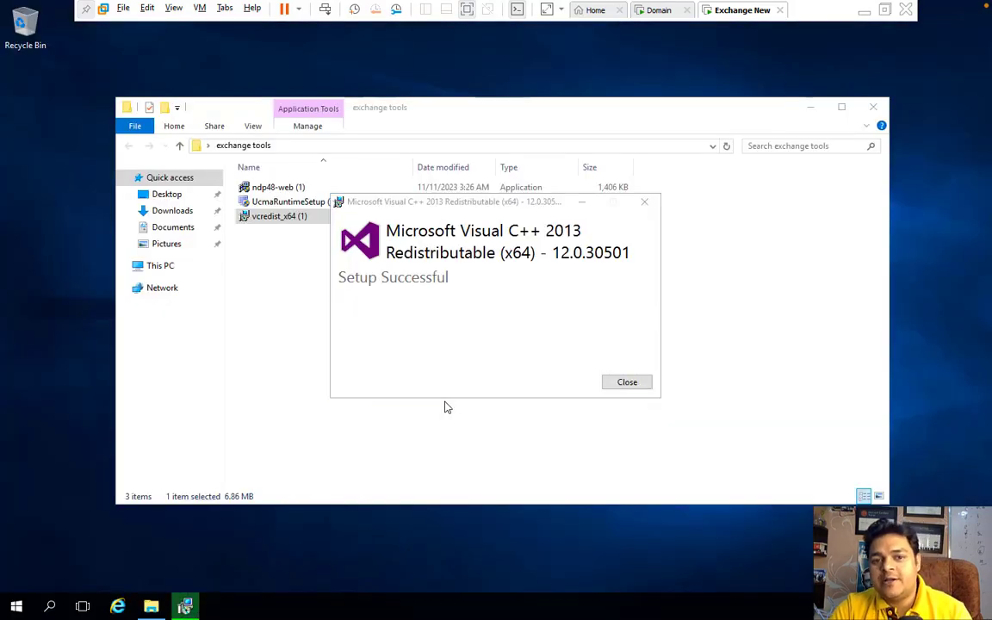
pyautogui.click(628, 381)
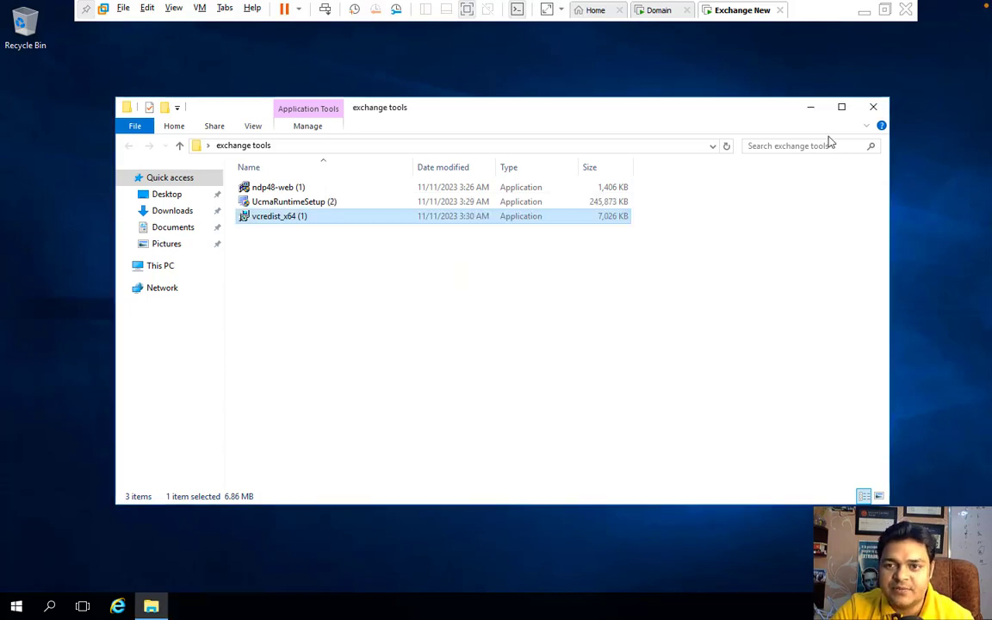
pyautogui.click(872, 109)
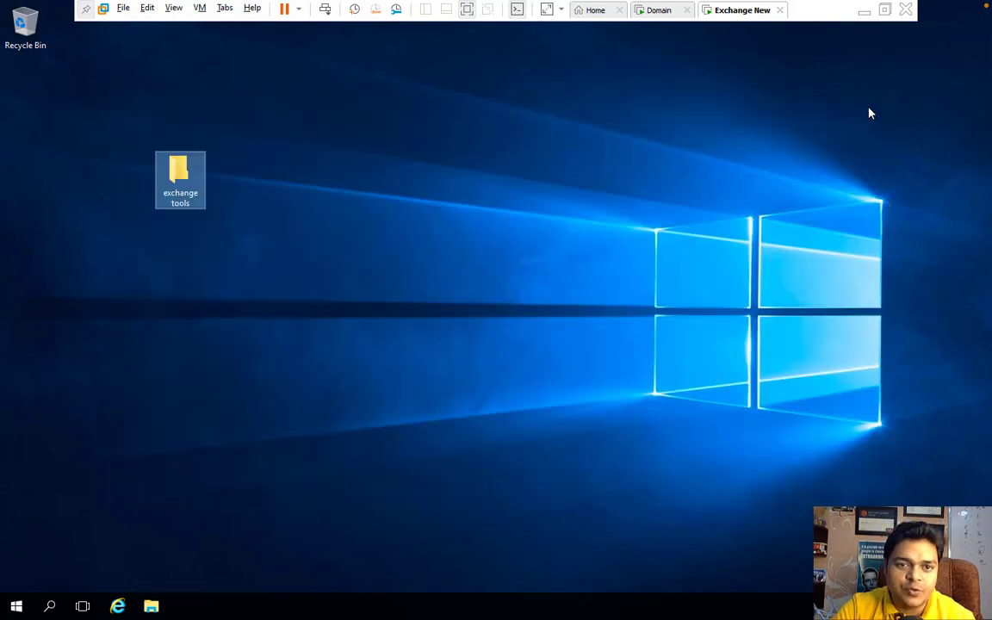
# Step: Sort the guest desktop icons by Name
pyautogui.rightClick(357, 202)
pyautogui.moveTo(396, 227)
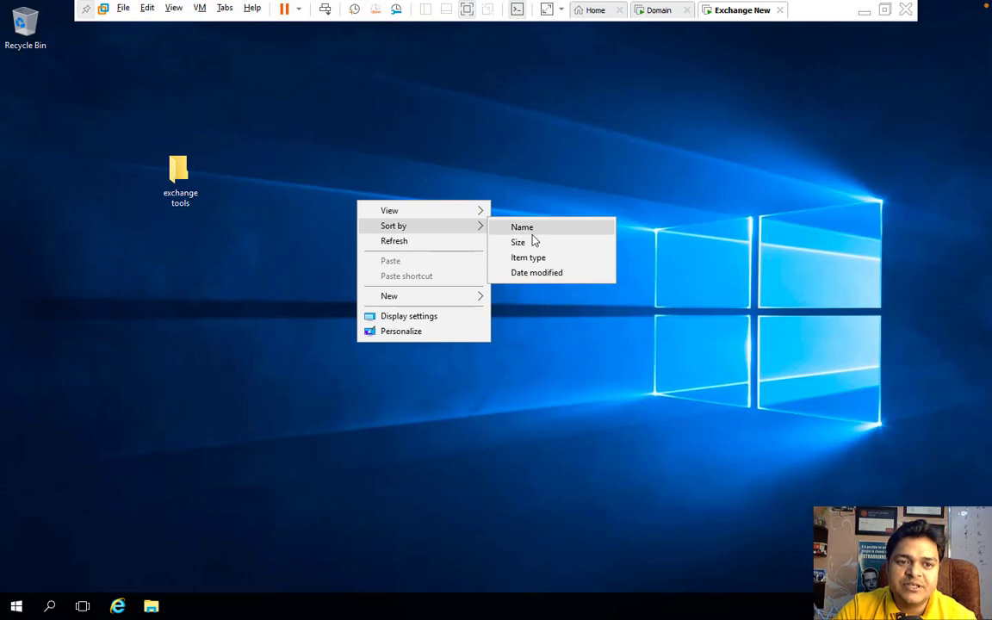
pyautogui.click(532, 234)
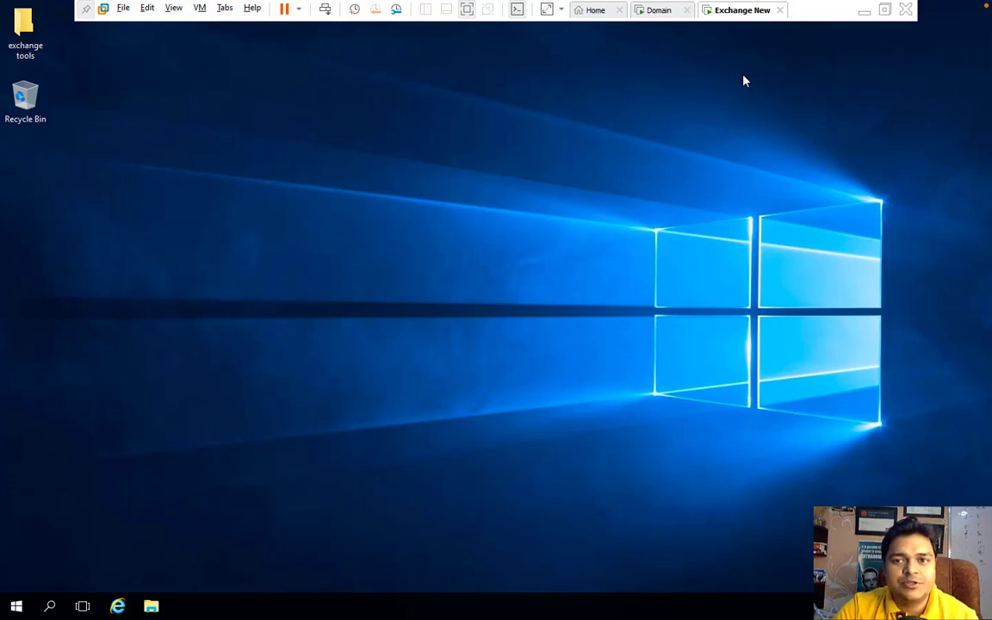
# Step: Point the VM's CD/DVD drive at the ExchangeServer2016-x64-CU20 ISO in J:\Exchange Server
pyautogui.rightClick(737, 21)
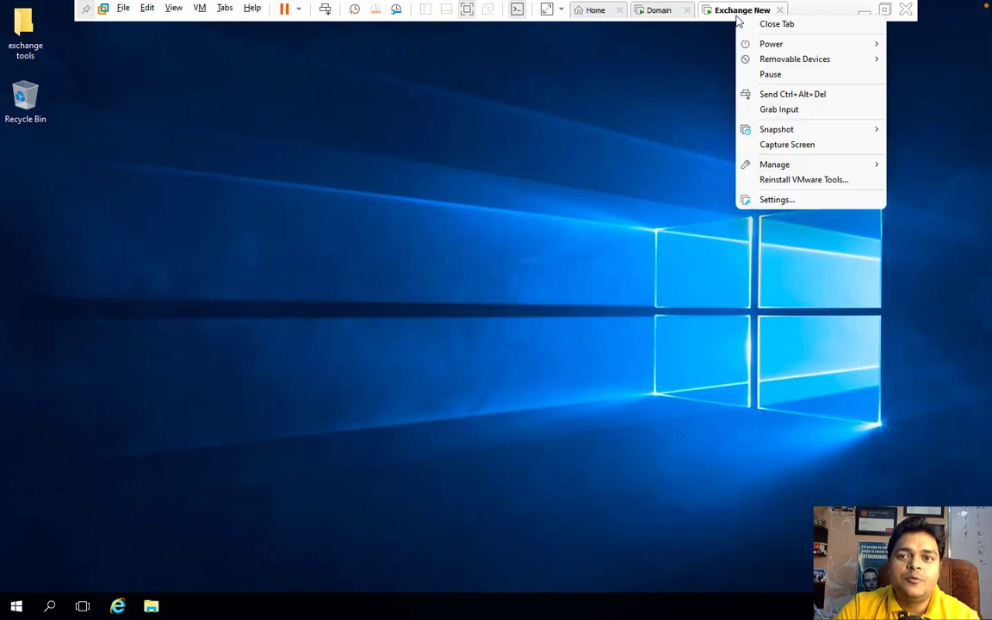
pyautogui.click(775, 200)
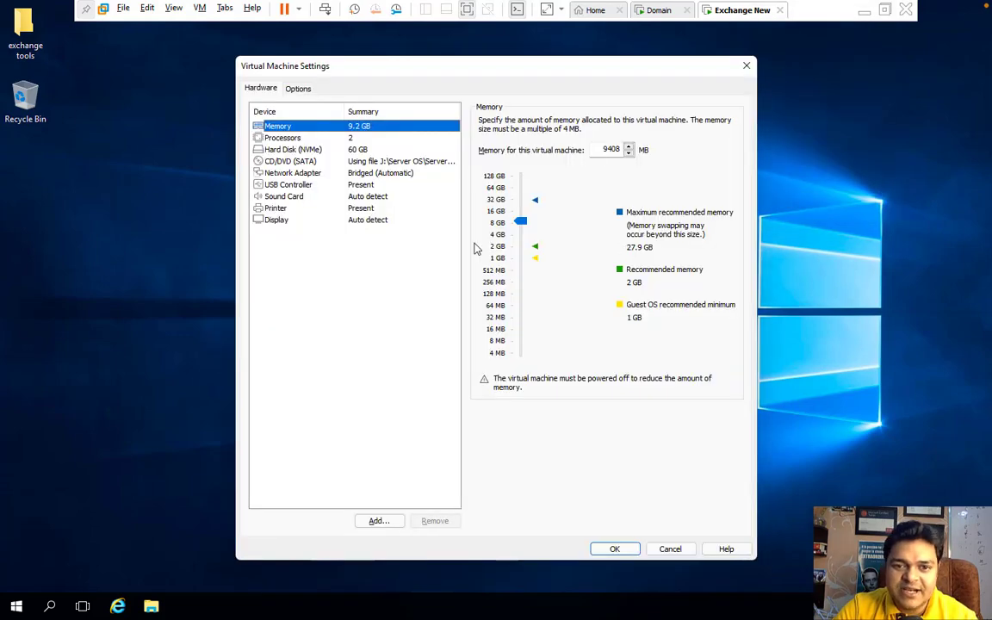
pyautogui.click(340, 161)
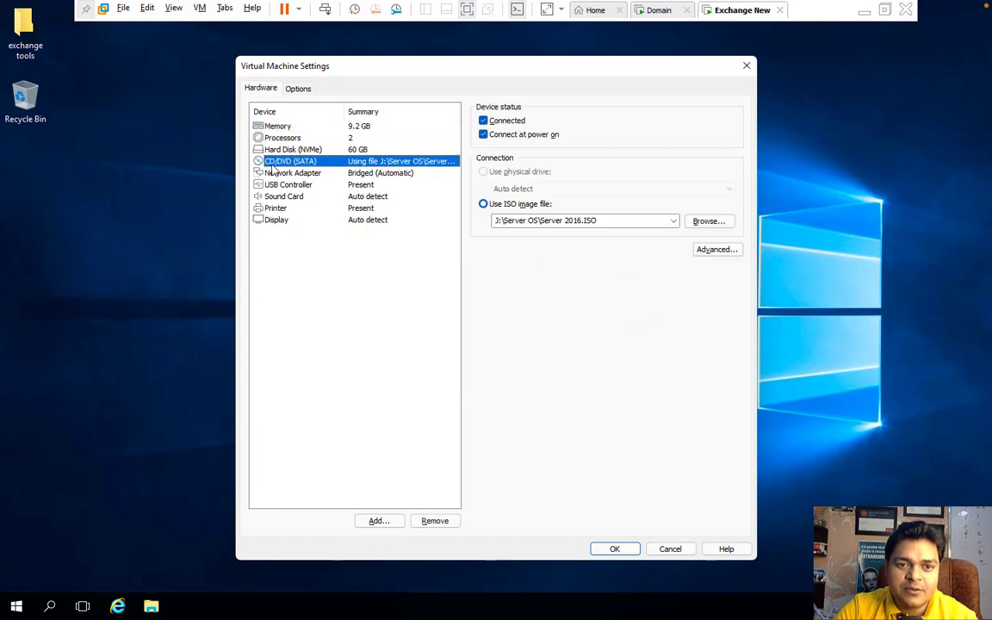
pyautogui.click(715, 222)
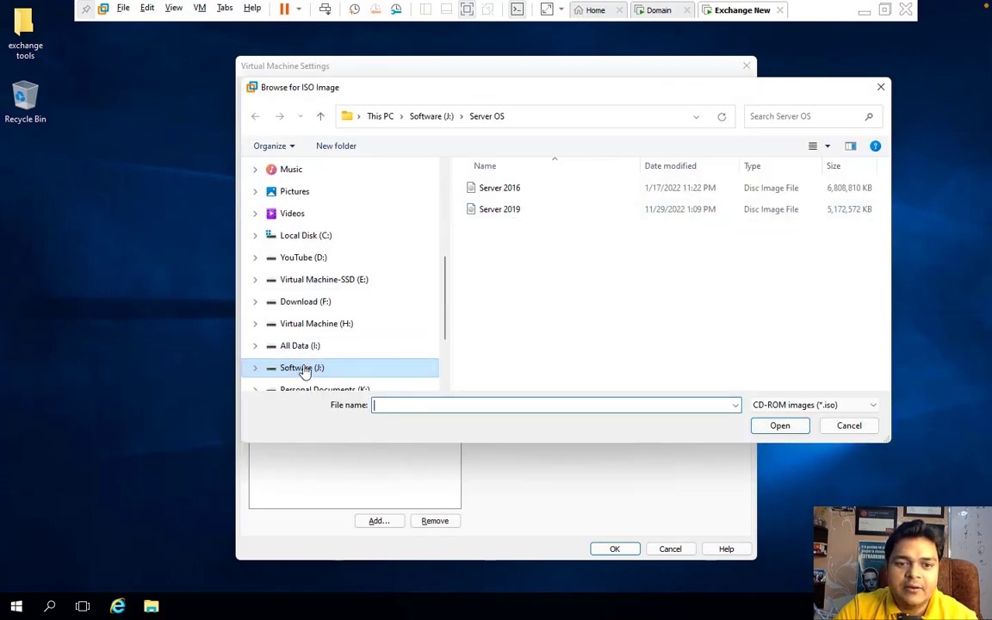
pyautogui.click(301, 368)
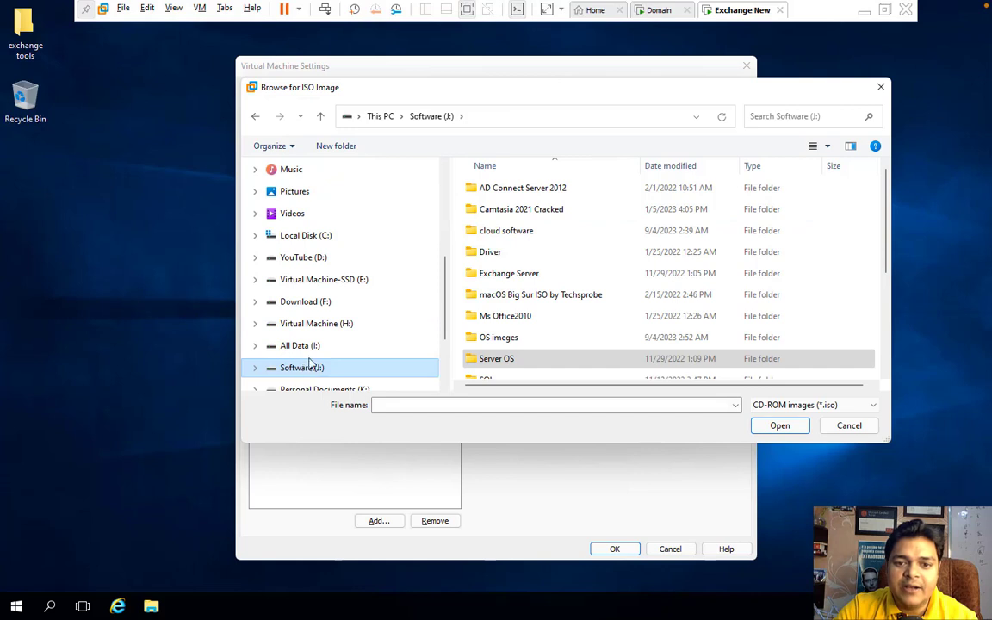
pyautogui.doubleClick(499, 274)
pyautogui.click(527, 190)
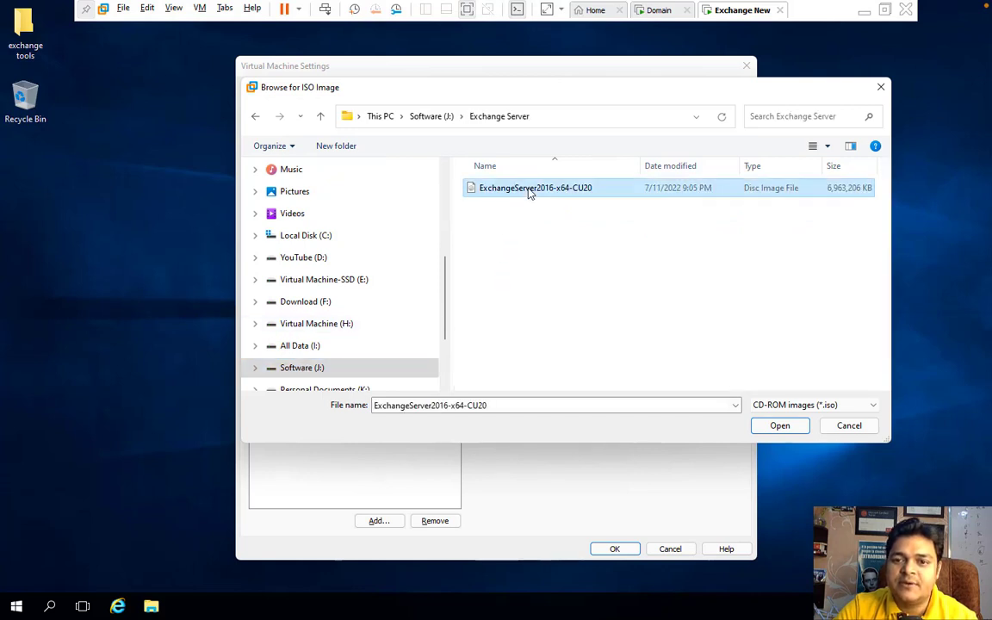
pyautogui.click(778, 425)
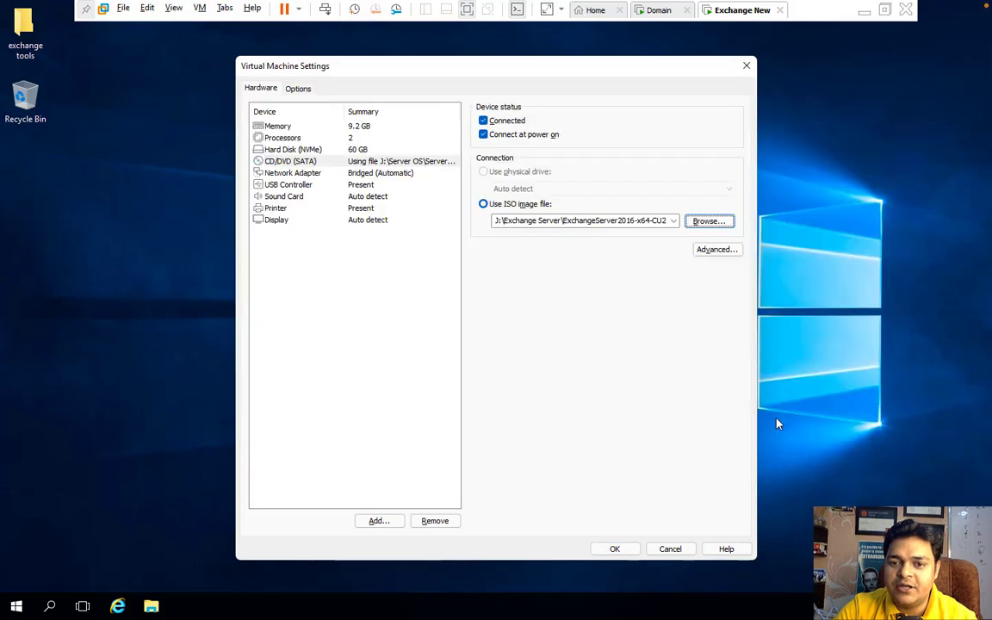
pyautogui.click(615, 551)
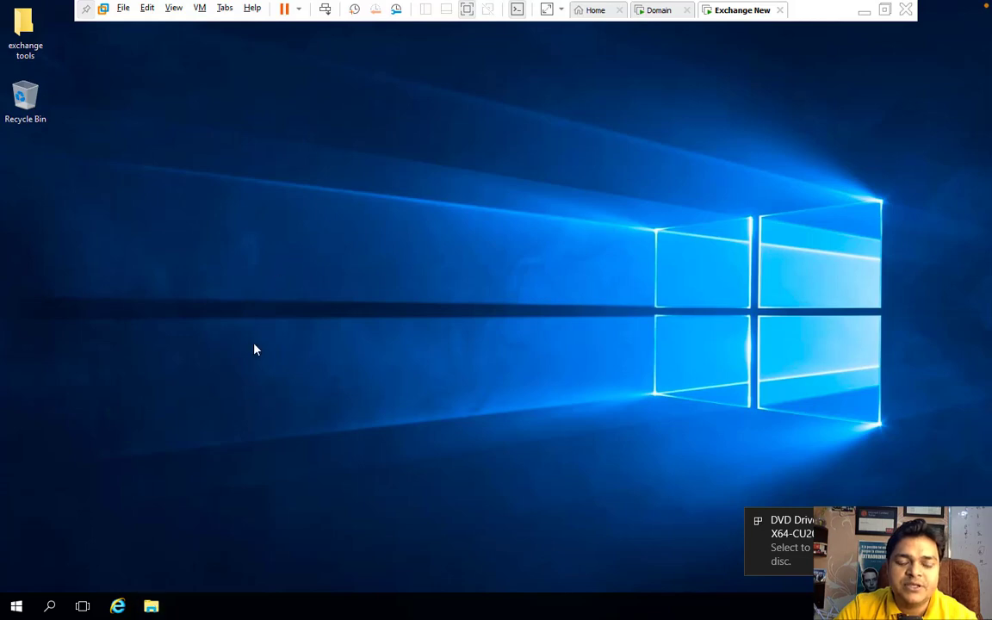
# Step: Launch Exchange setup from DVD Drive (D:) under This PC with administrator rights
pyautogui.click(150, 606)
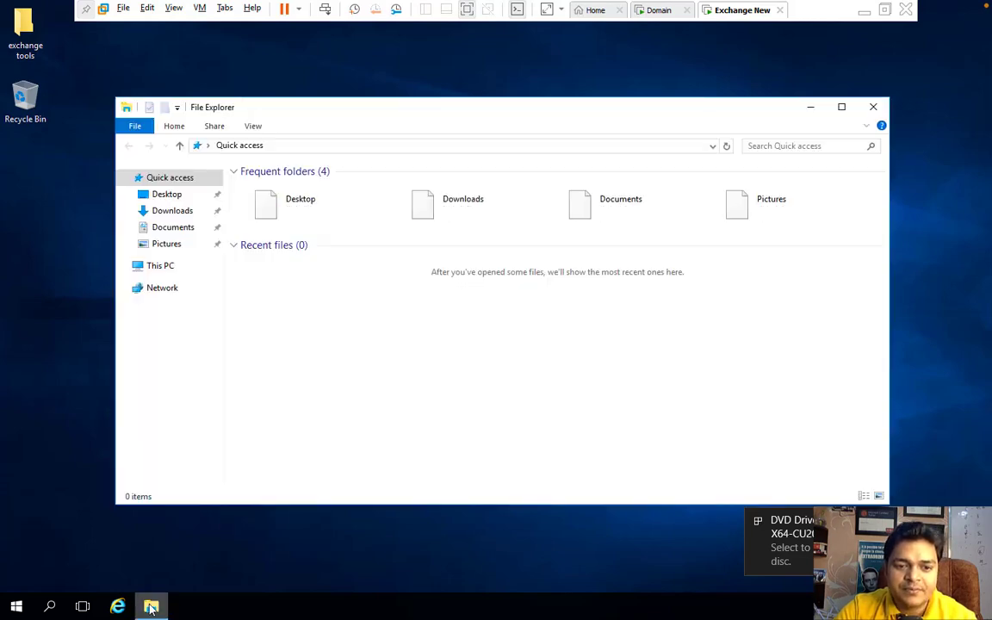
pyautogui.click(169, 271)
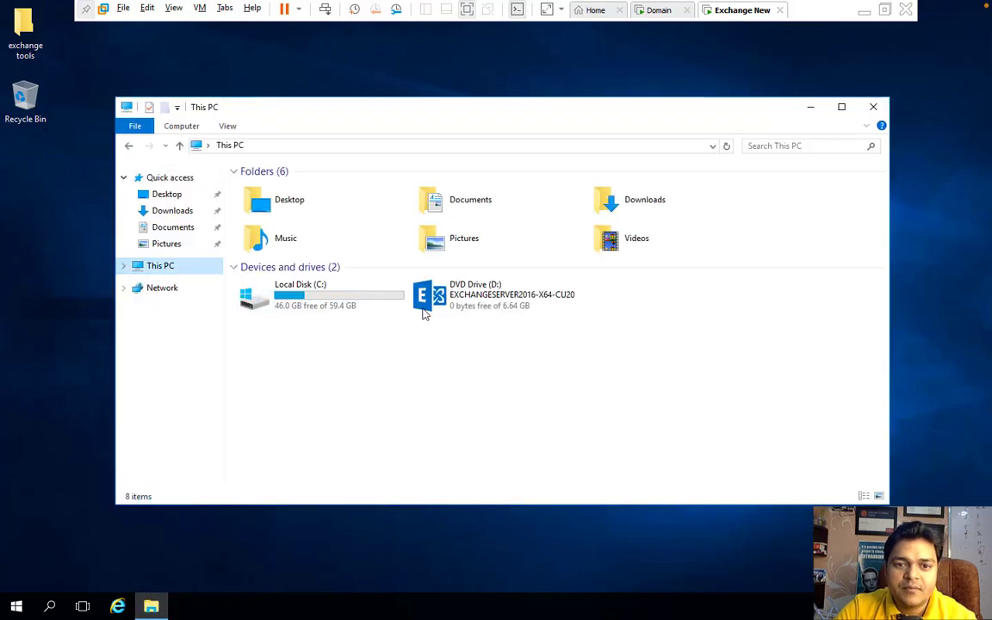
pyautogui.rightClick(492, 297)
pyautogui.click(548, 303)
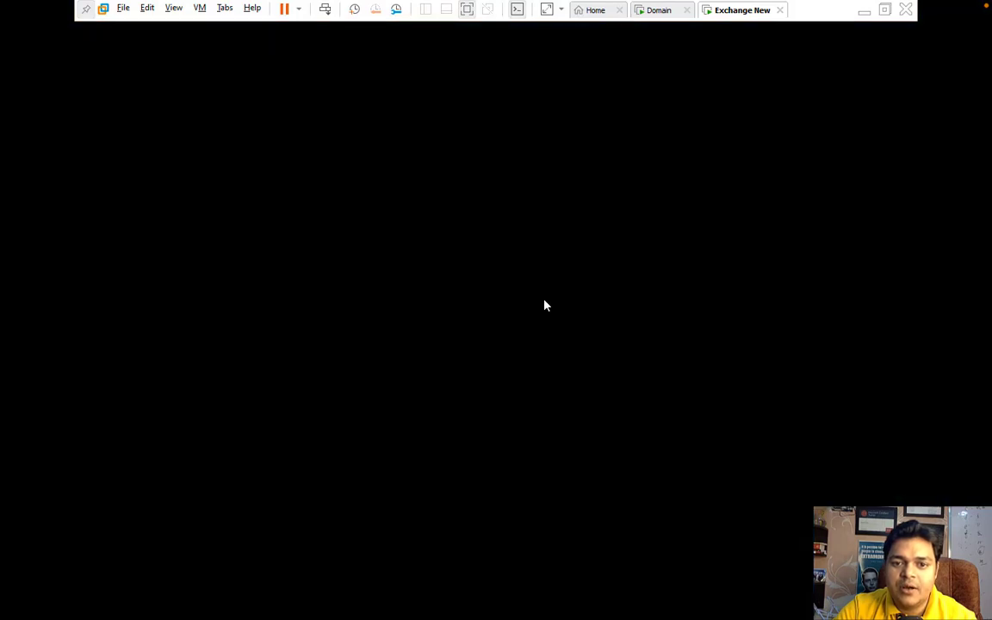
pyautogui.click(433, 398)
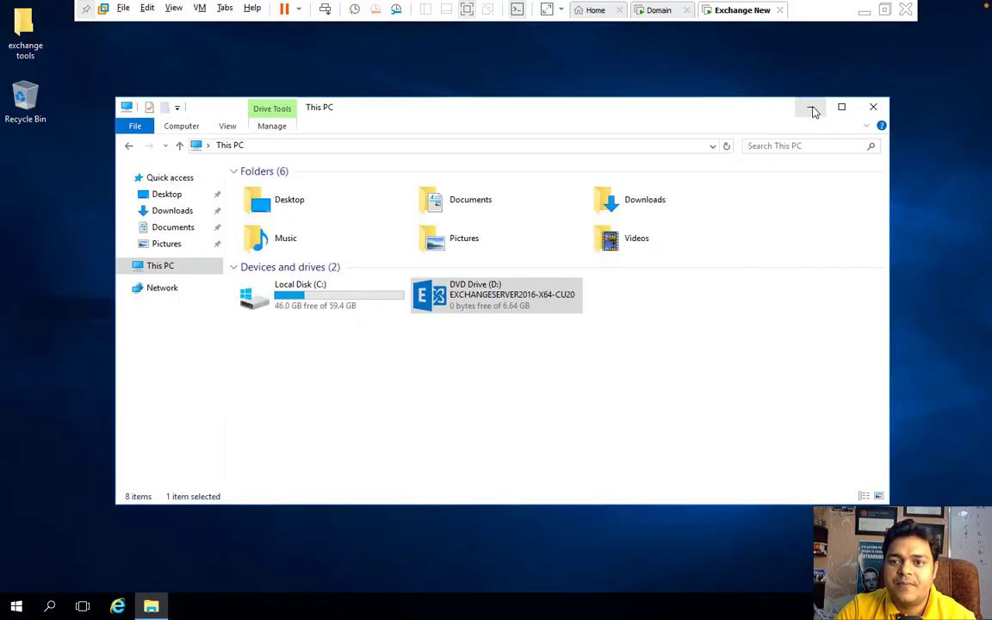
pyautogui.click(813, 106)
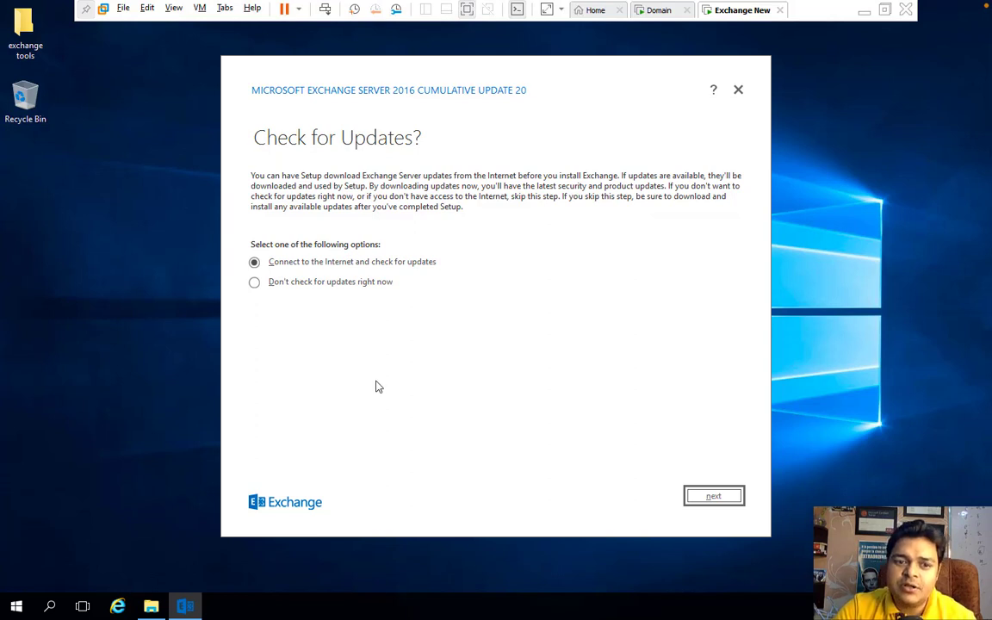
# Step: Skip the update check, pass the introduction, and accept the Exchange license terms
pyautogui.click(345, 284)
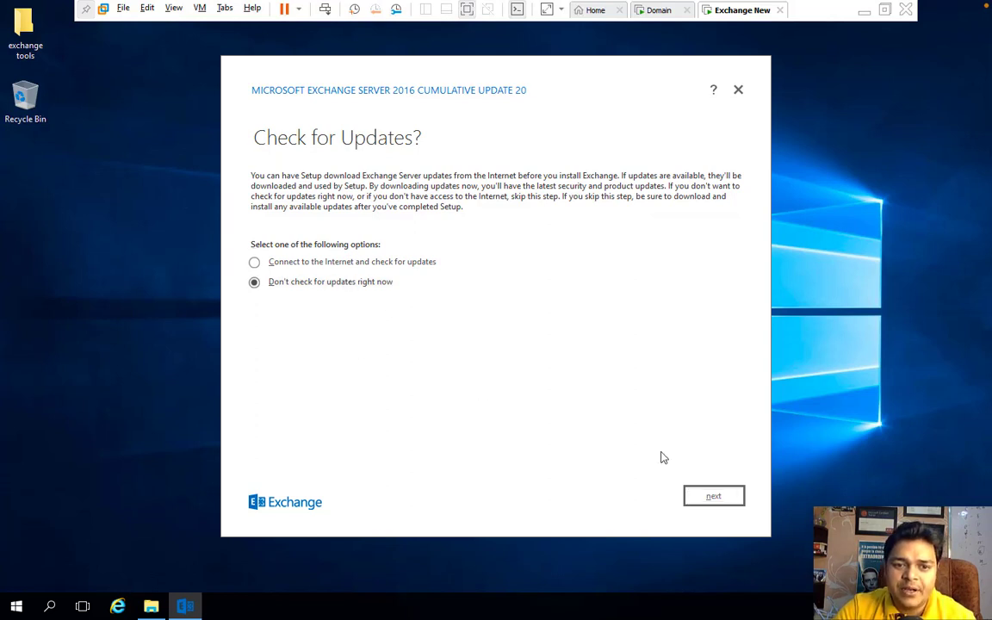
pyautogui.click(712, 495)
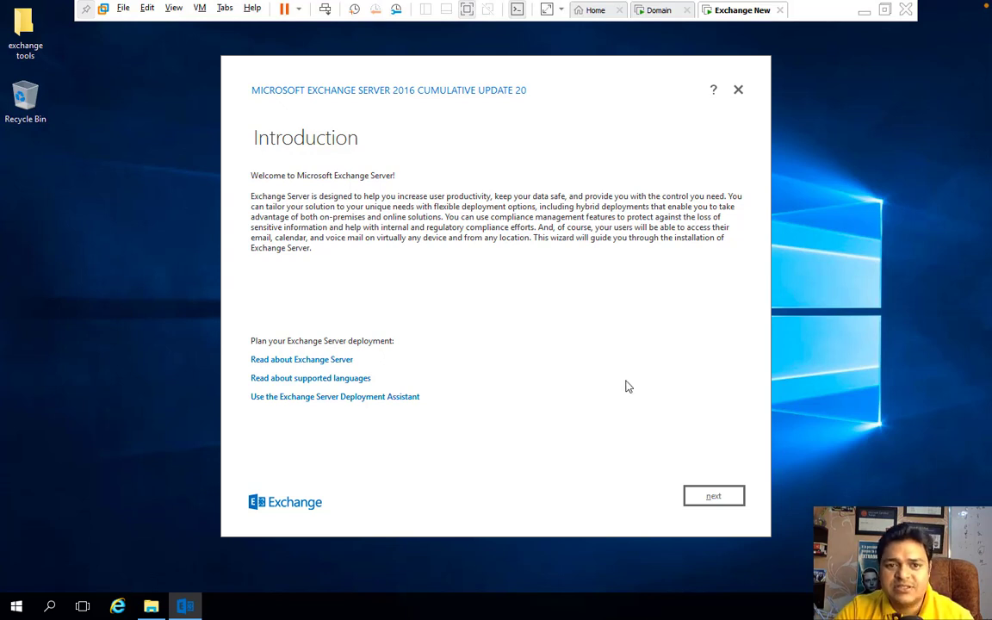
pyautogui.click(714, 500)
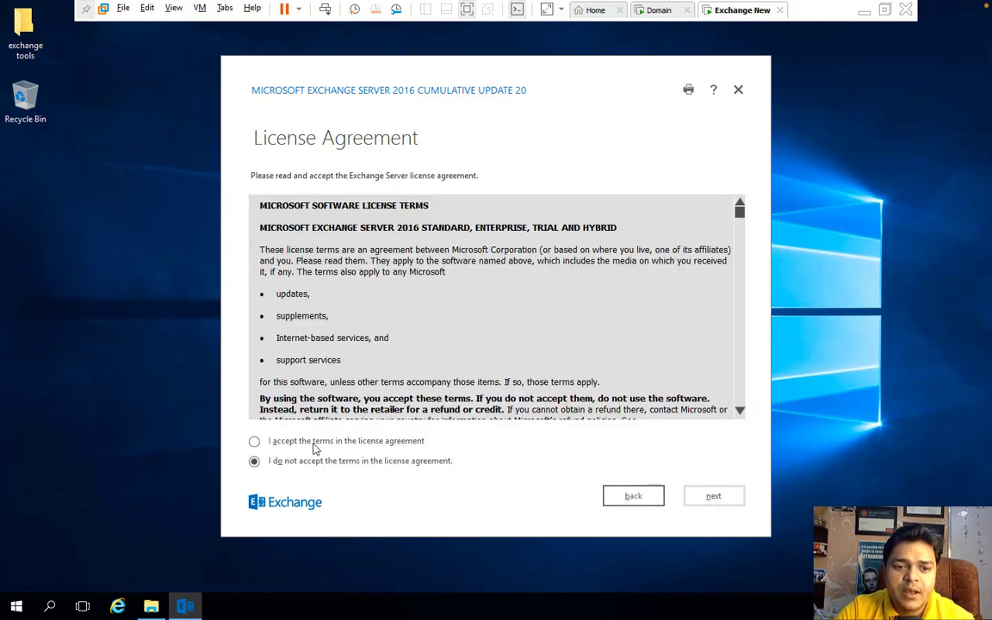
pyautogui.click(317, 443)
pyautogui.click(711, 497)
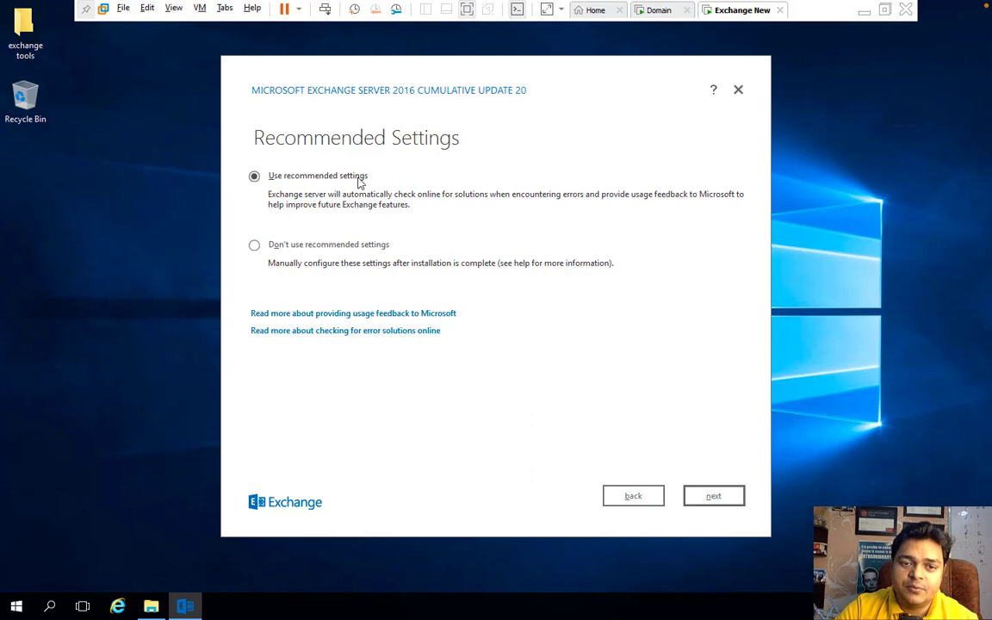
# Step: Keep recommended settings and select the Mailbox role with automatic installation of required Windows Server roles
pyautogui.click(713, 496)
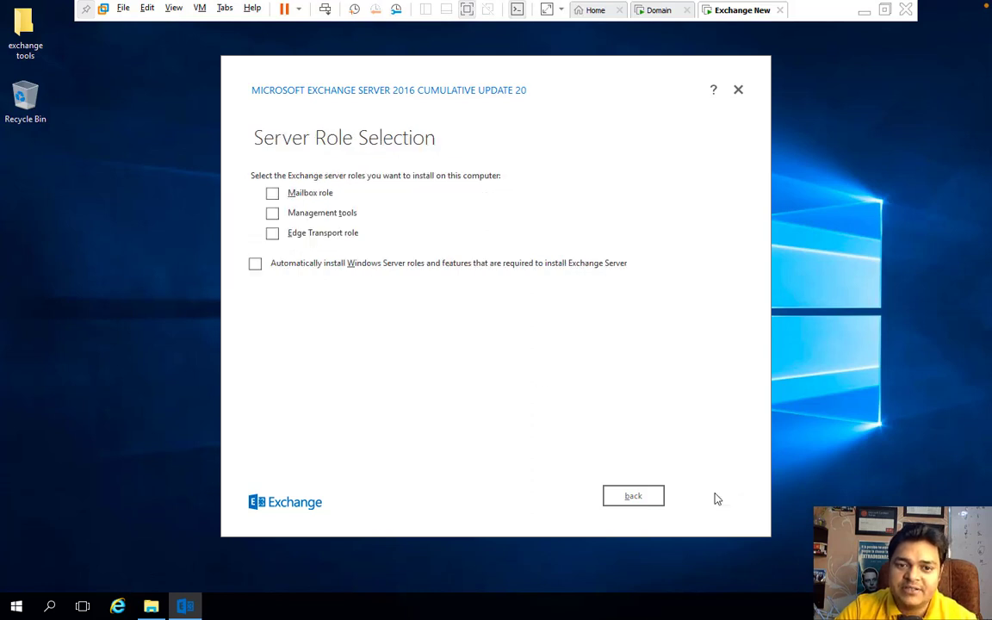
pyautogui.click(273, 194)
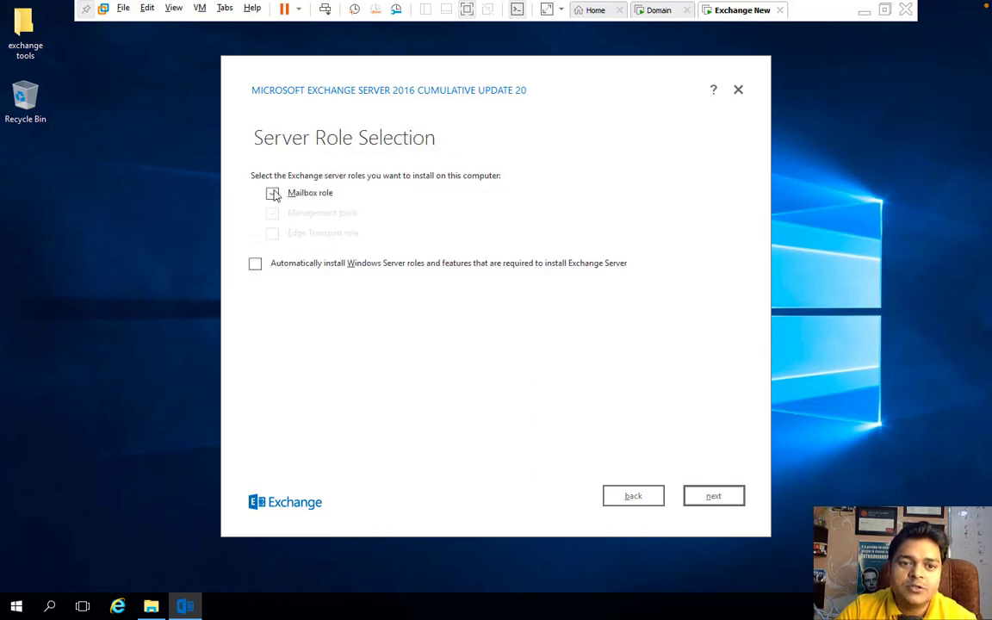
pyautogui.click(257, 265)
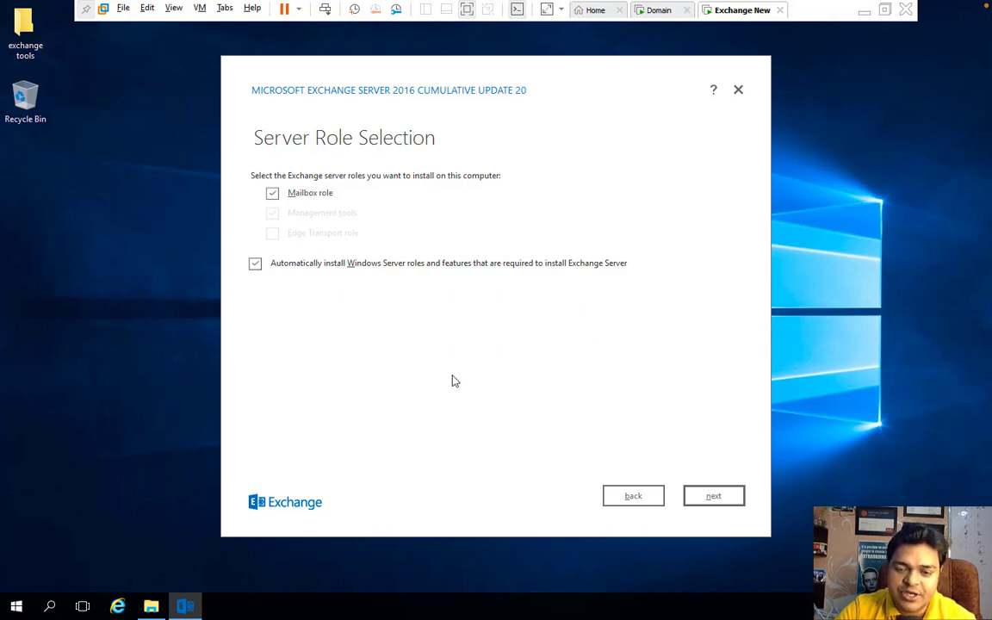
pyautogui.click(727, 498)
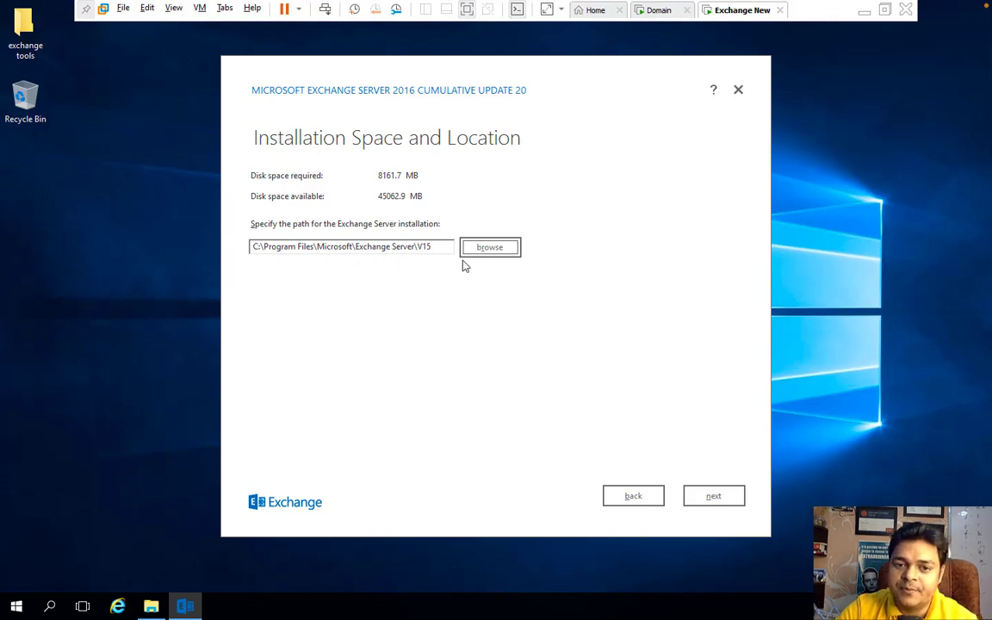
# Step: Accept the default install path, 'First Organization' name and malware scanning, starting the readiness checks
pyautogui.click(714, 497)
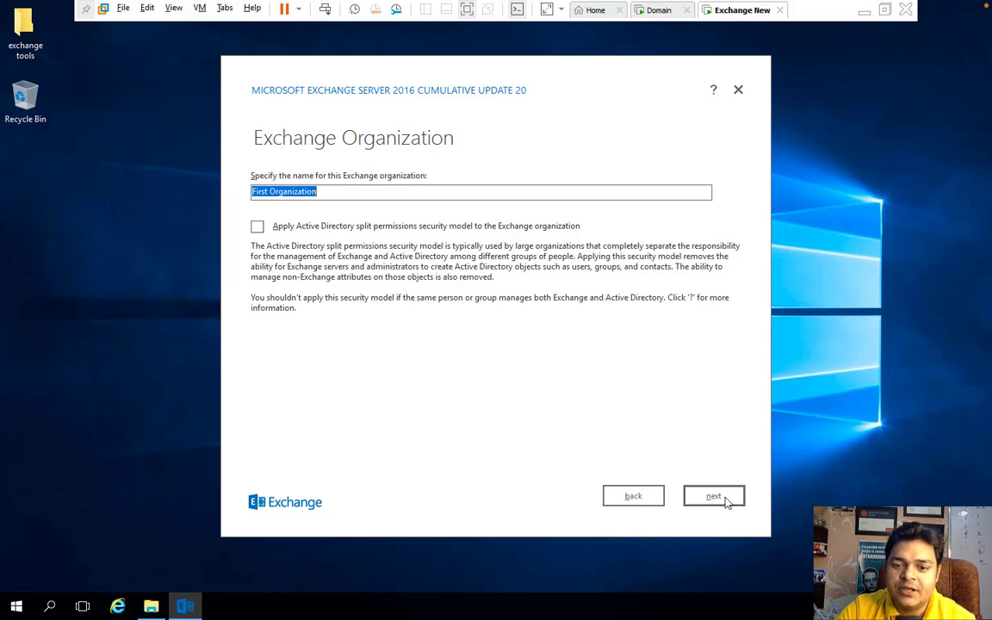
pyautogui.click(726, 499)
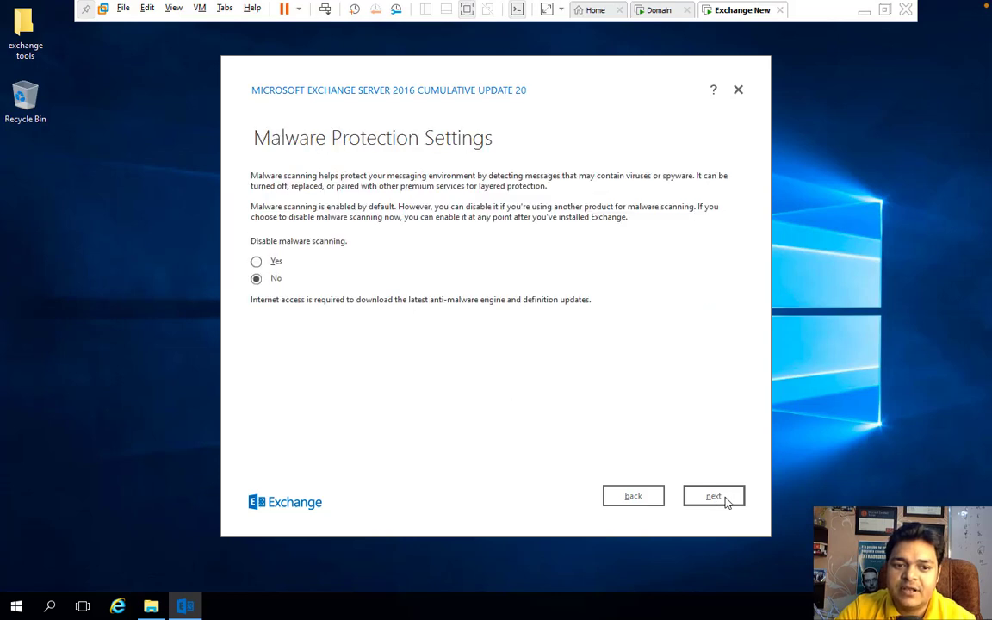
pyautogui.click(726, 500)
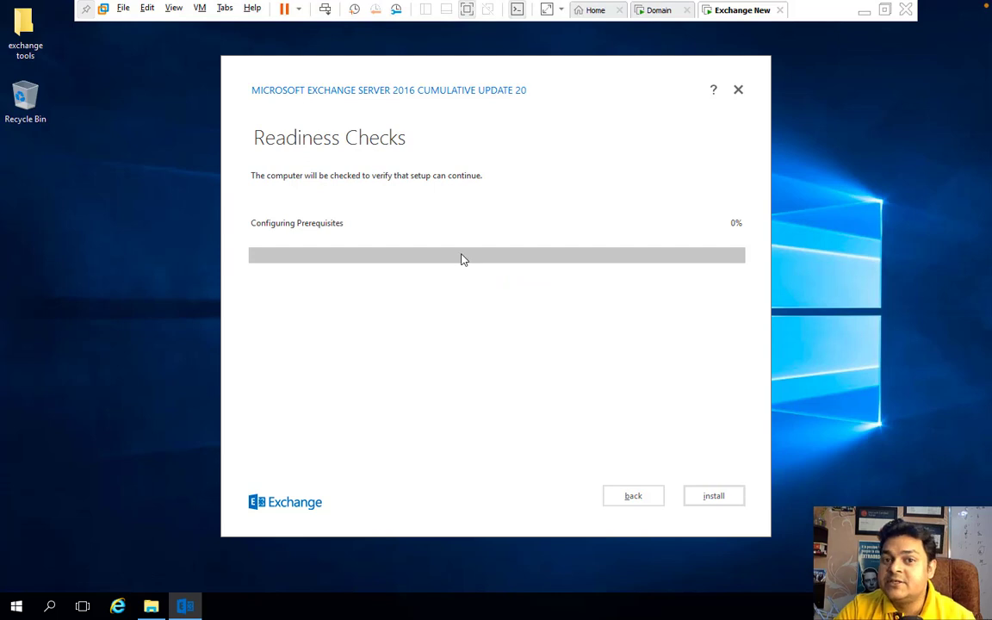
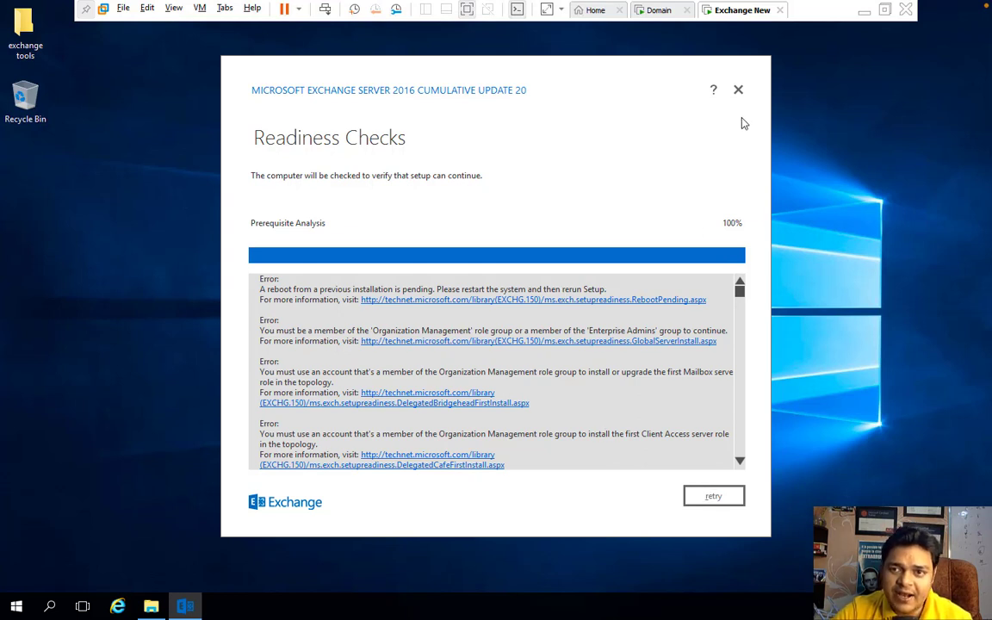
# Step: Cancel the failed Exchange setup, restart the Windows guest, and bring up the host screen recorder menu
pyautogui.click(738, 92)
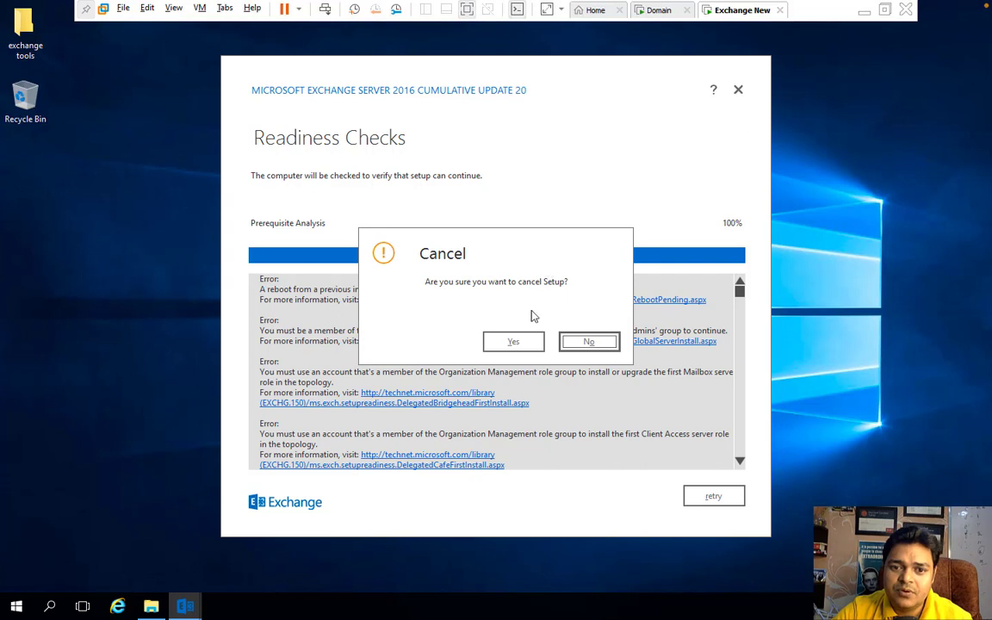
pyautogui.click(514, 341)
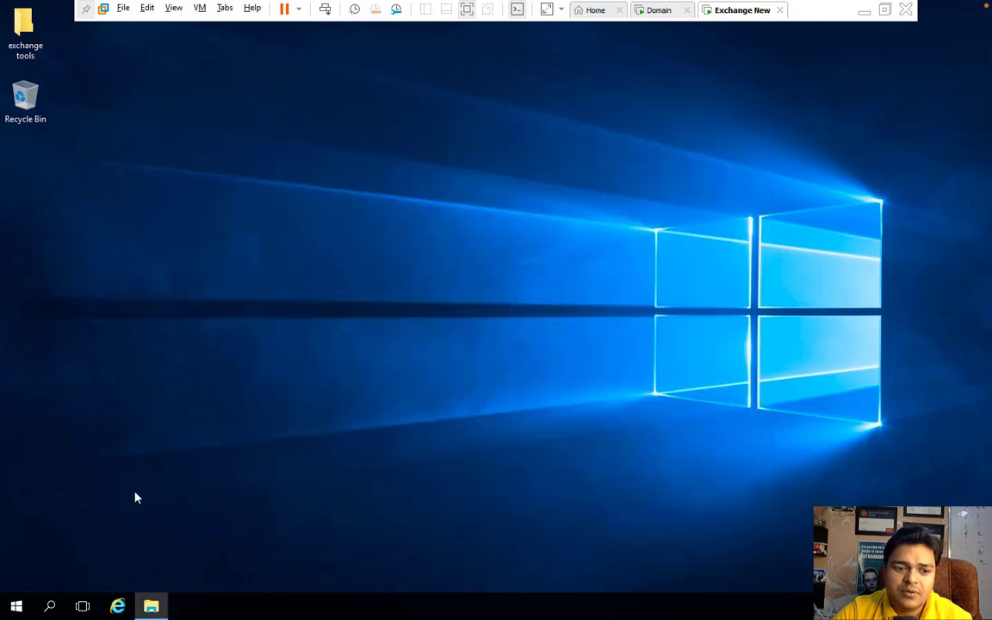
pyautogui.rightClick(27, 605)
pyautogui.moveTo(105, 558)
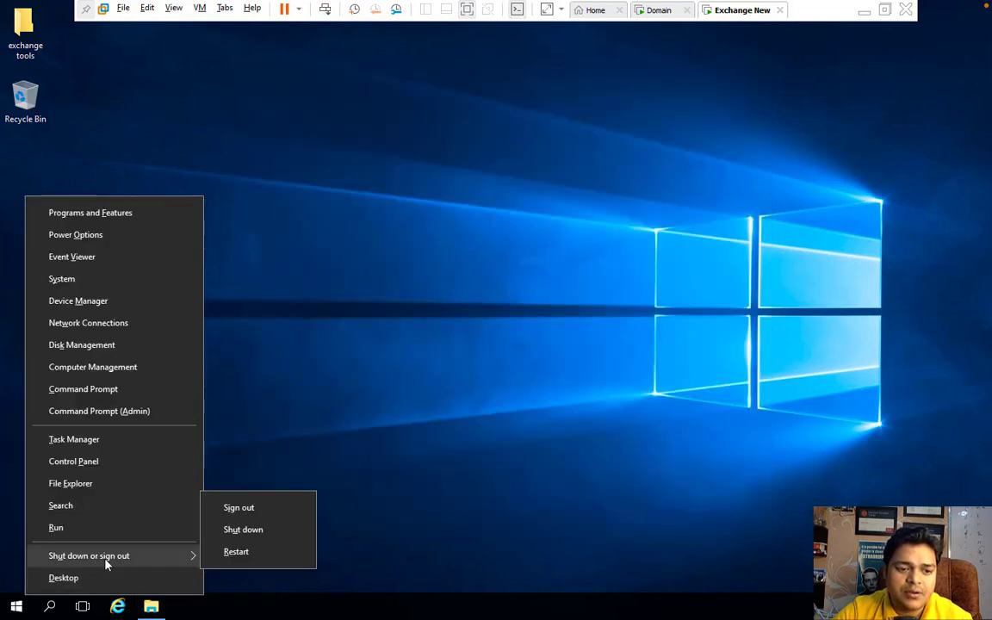
pyautogui.click(237, 553)
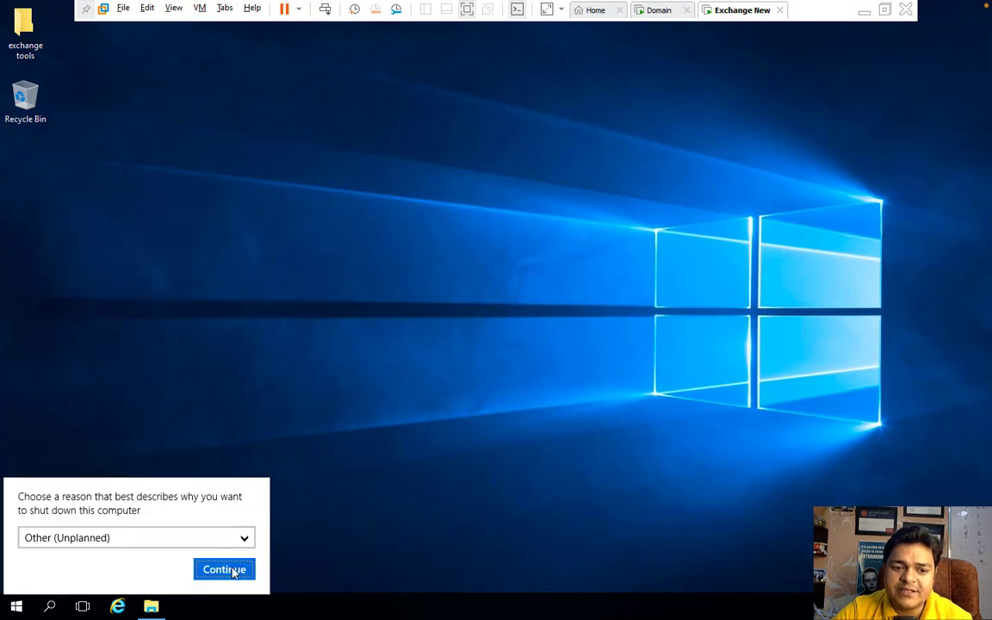
pyautogui.click(233, 569)
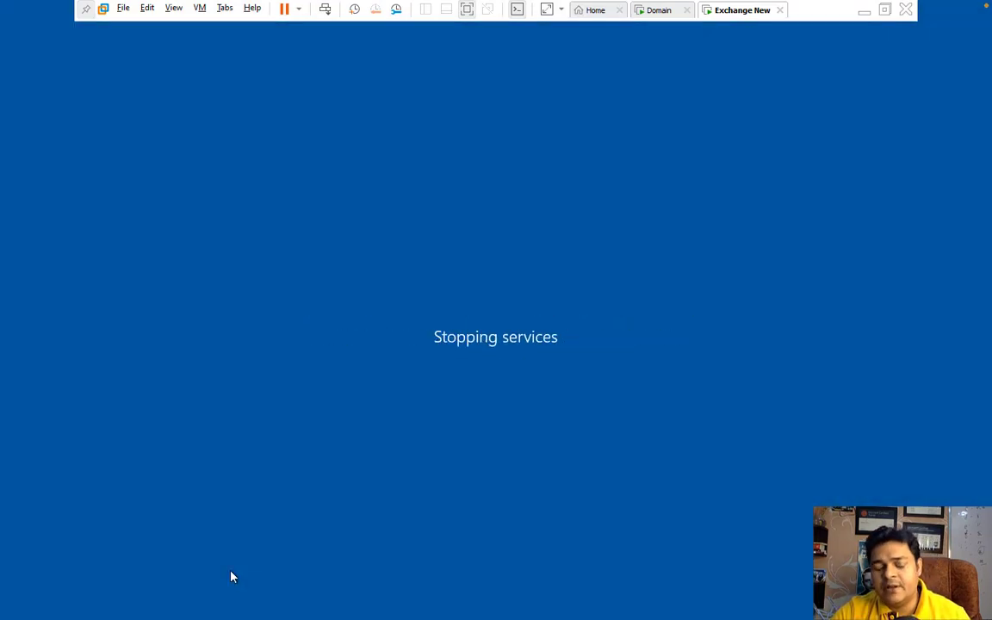
pyautogui.hotkey('ctrl', 'Left')
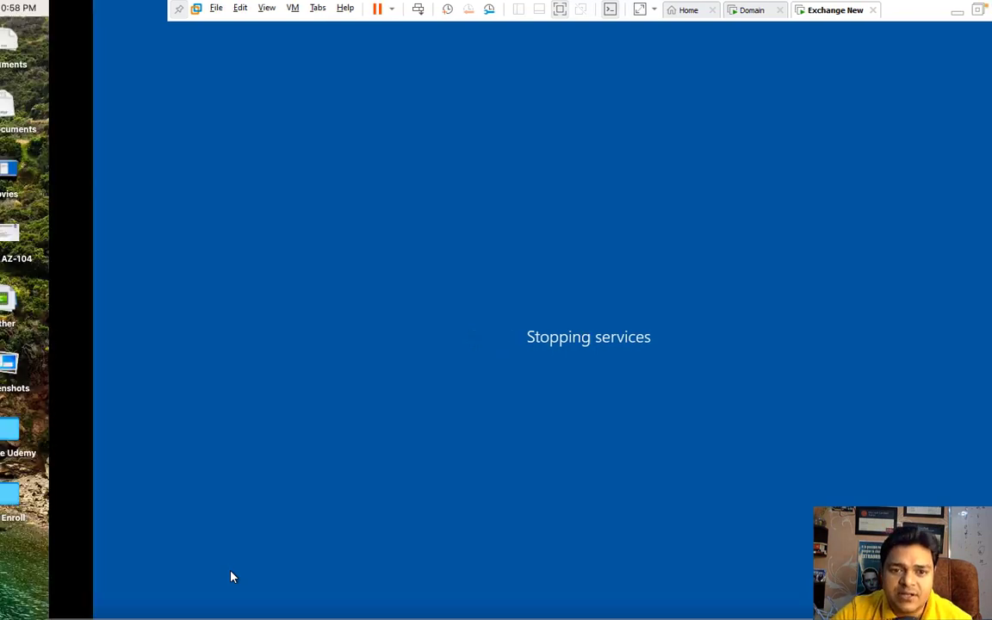
pyautogui.rightClick(908, 591)
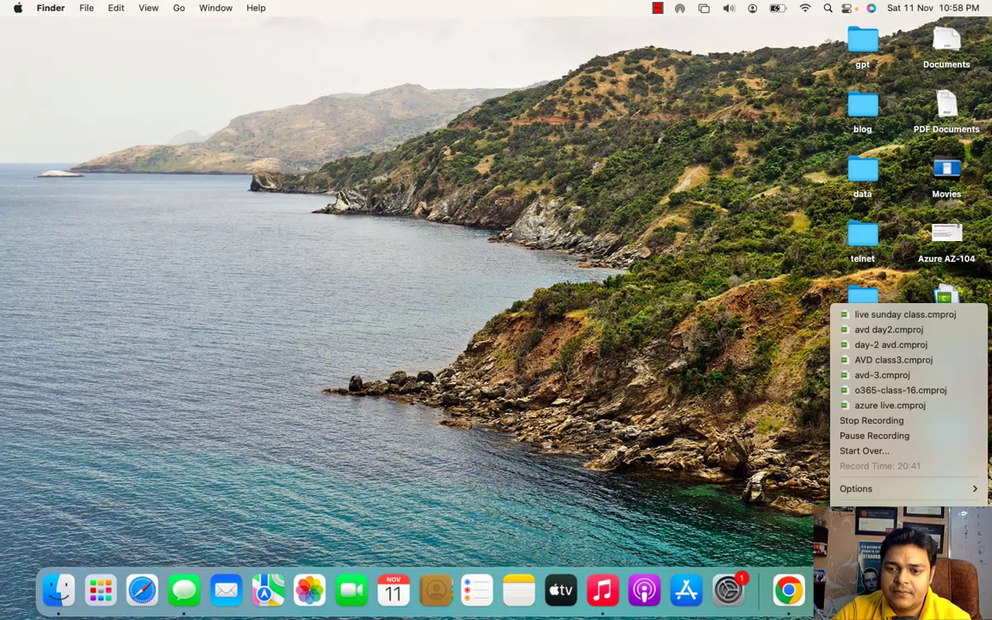
# Step: Move the Readiness Checks window aside and start the Exchange CU20 installation despite the warnings
pyautogui.click(893, 434)
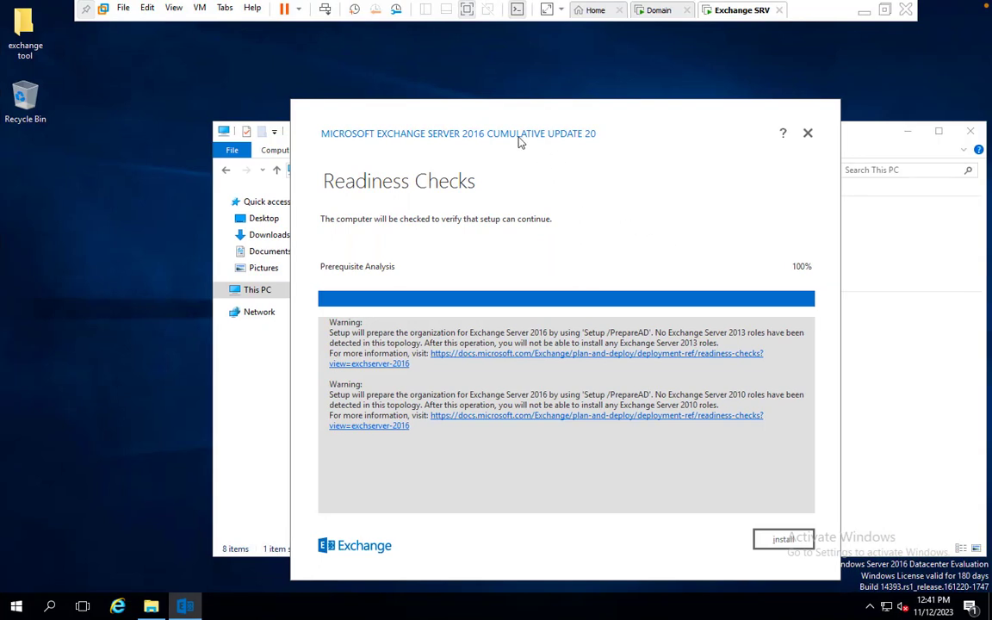
pyautogui.moveTo(495, 132); pyautogui.dragTo(458, 68)
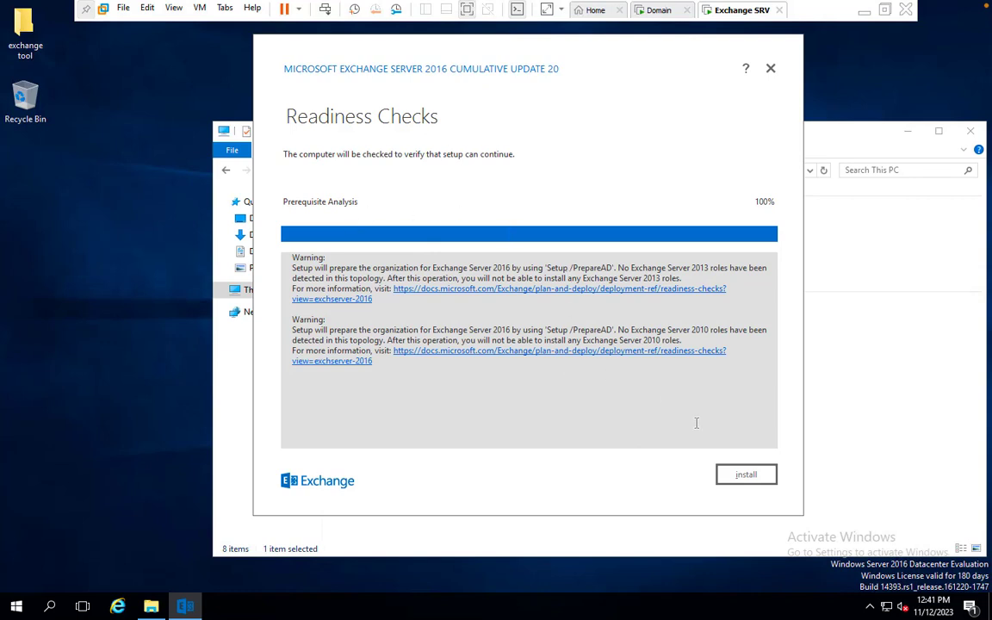
pyautogui.click(742, 478)
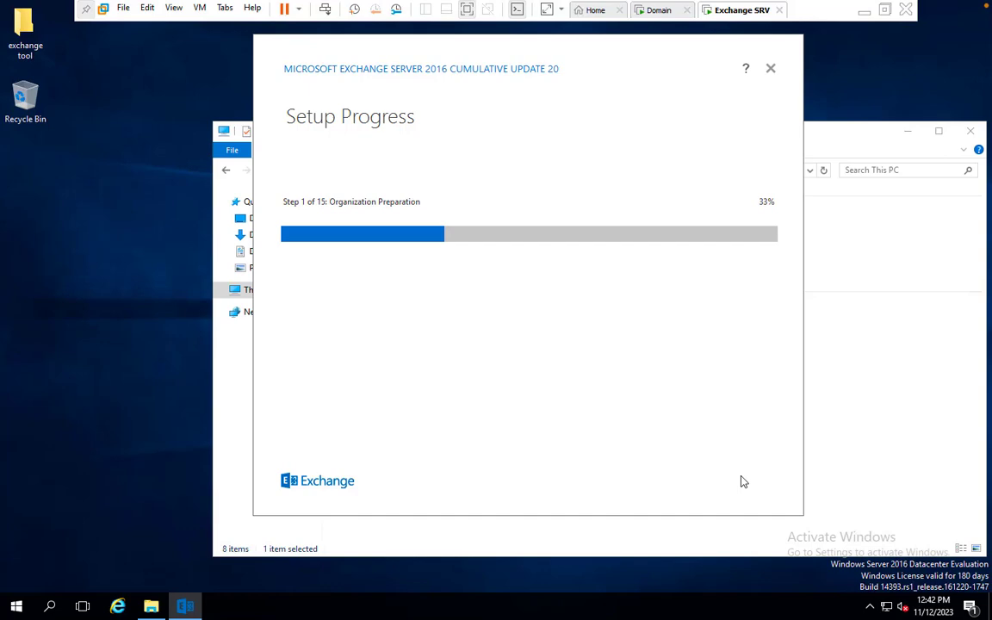
# Step: Switch to the host desktop and pause the screen recording during installation
pyautogui.hotkey('ctrl', 'Left')
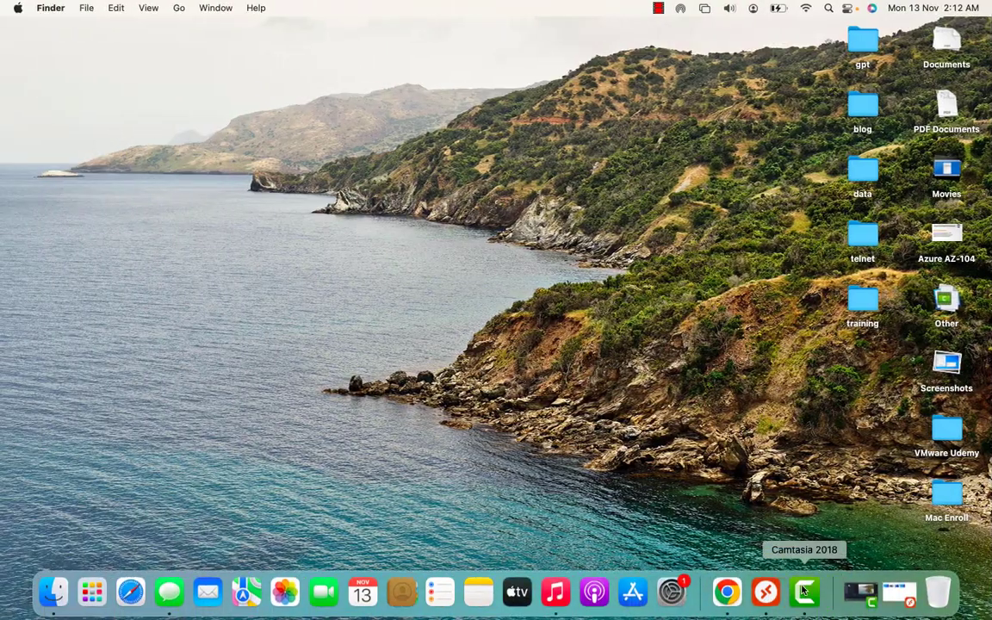
pyautogui.rightClick(801, 591)
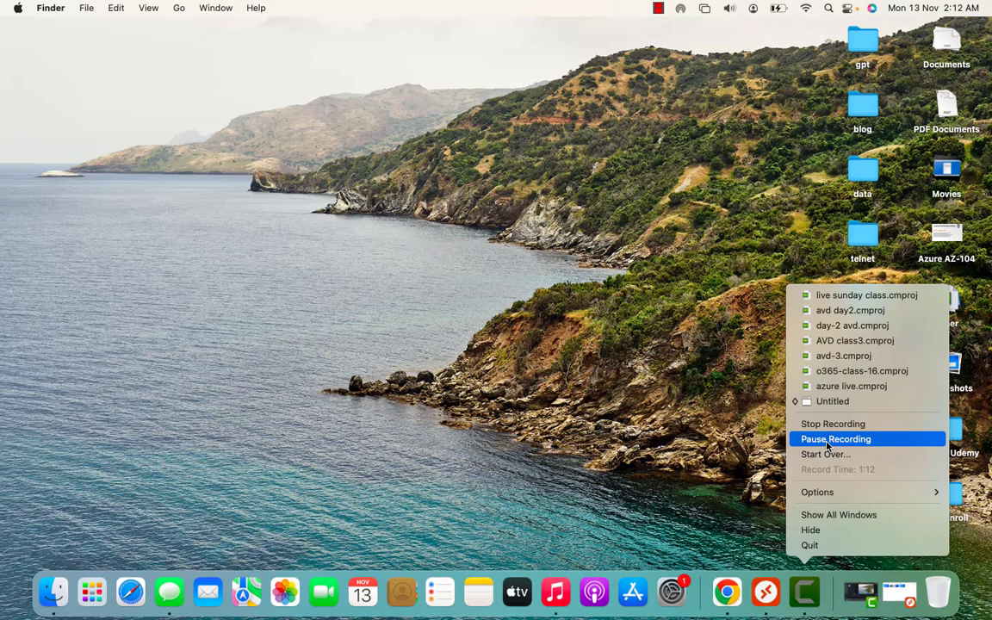
pyautogui.click(827, 441)
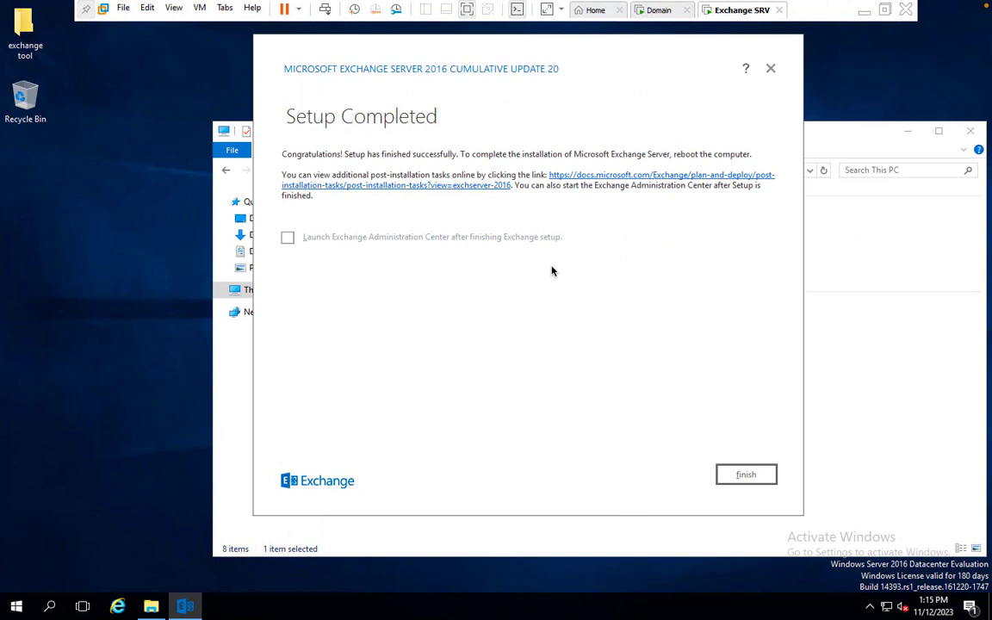
# Step: Close the completed setup wizard and This PC, then launch Exchange Administrative Center from the Start menu
pyautogui.click(744, 478)
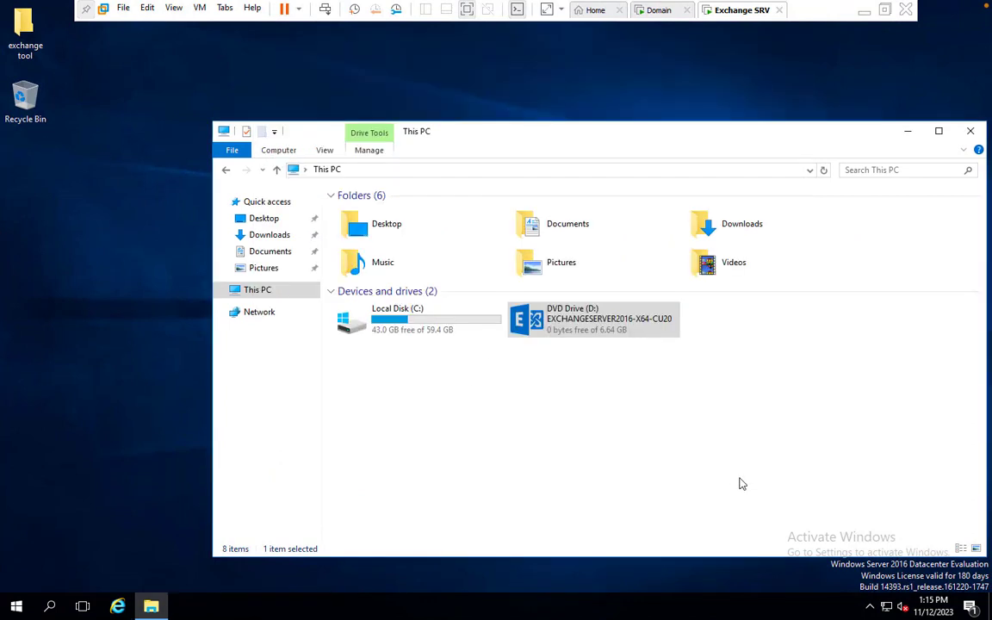
pyautogui.click(974, 133)
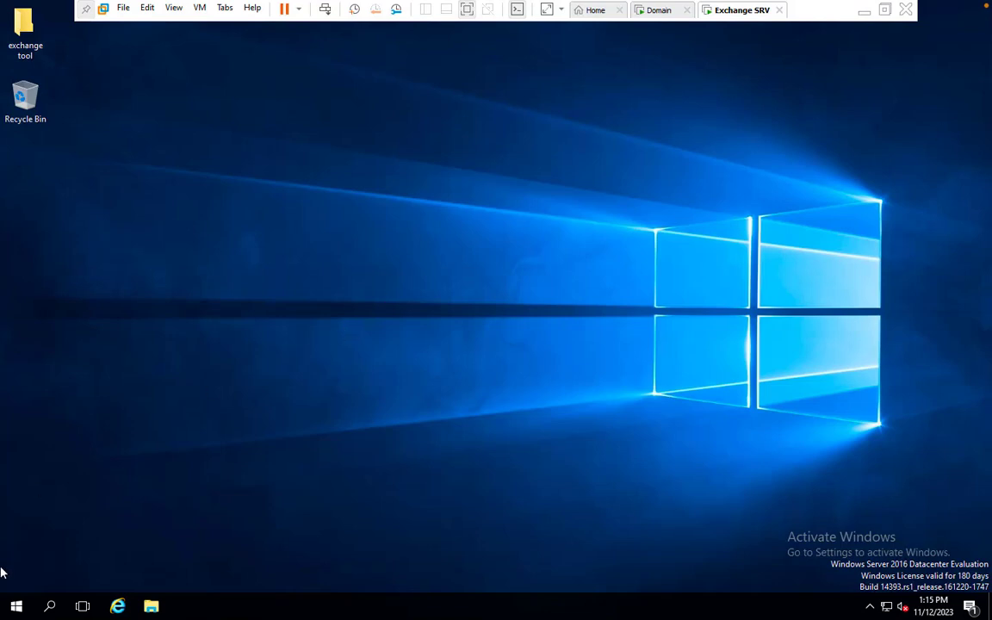
pyautogui.click(16, 607)
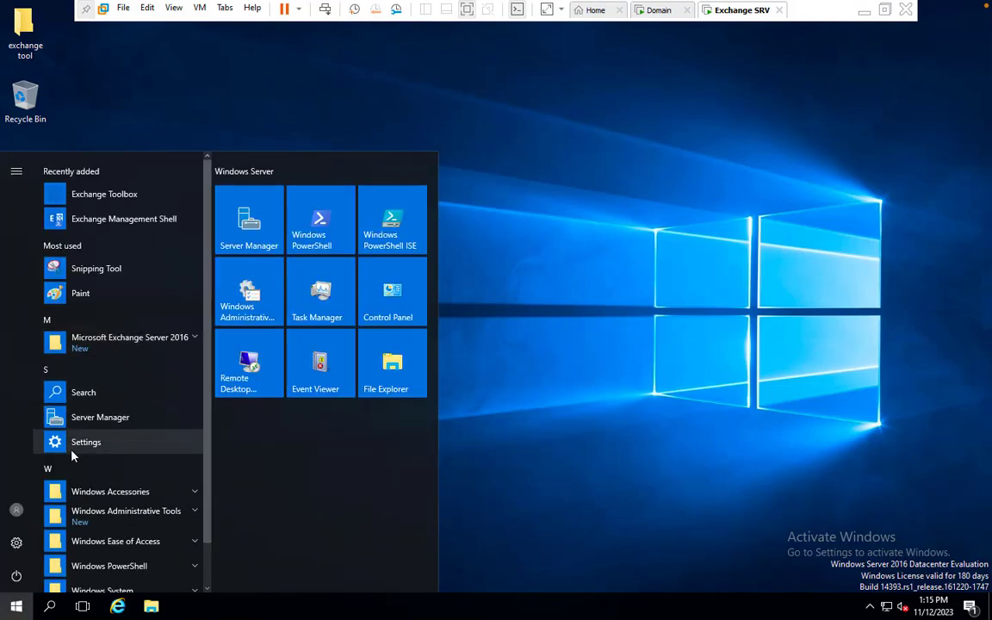
pyautogui.click(185, 343)
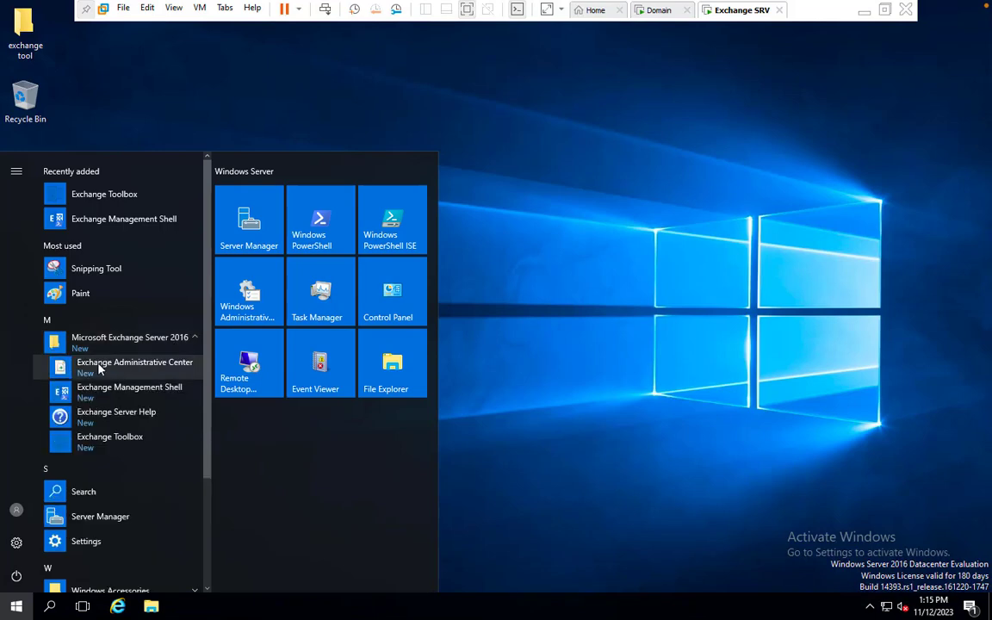
pyautogui.click(153, 370)
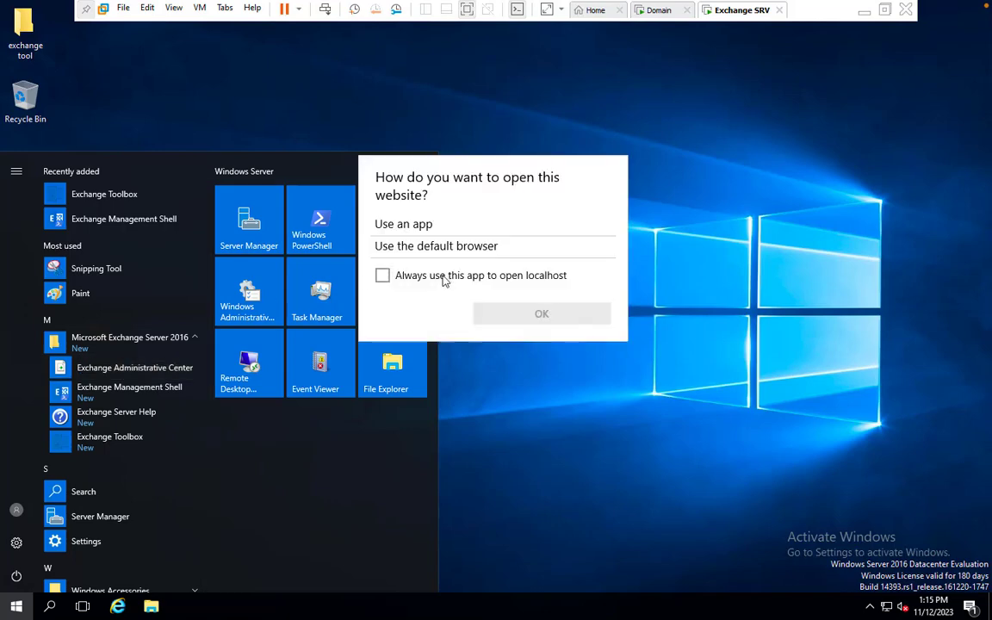
pyautogui.click(384, 276)
# Step: Relaunch the Exchange Administrative Center shortcut and set the app that always opens localhost
pyautogui.click(110, 371)
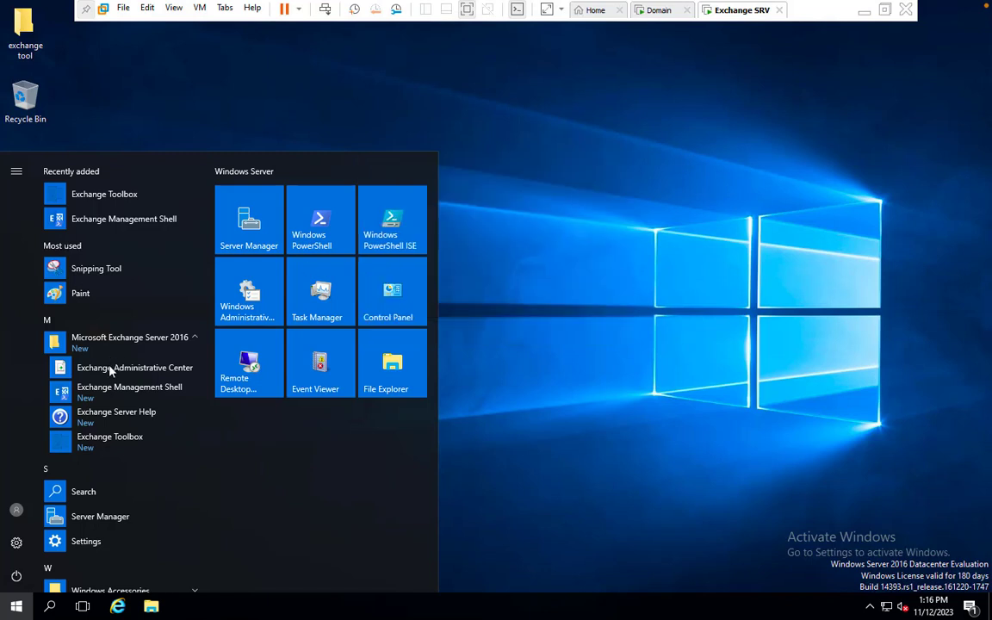
pyautogui.click(110, 371)
pyautogui.click(109, 371)
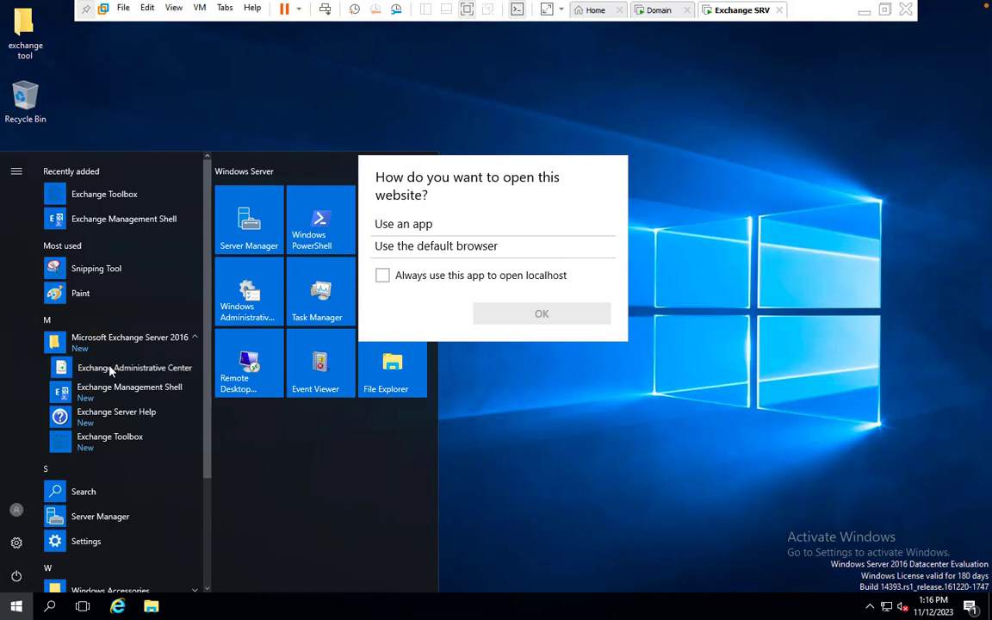
pyautogui.click(383, 275)
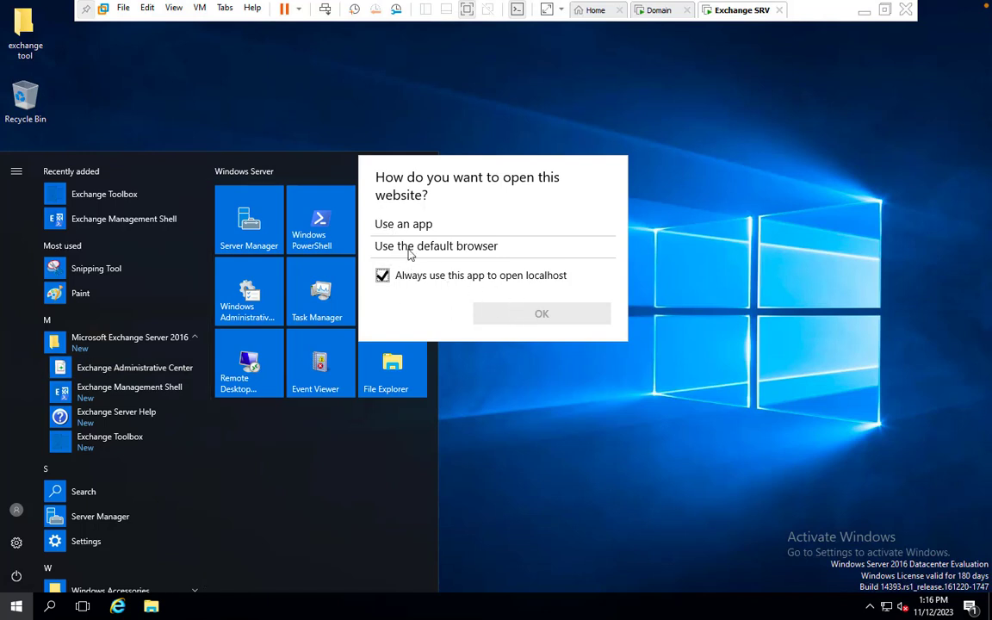
# Step: Pause the screen recording on the Mac host and return to the Windows session
pyautogui.hotkey('ctrl', 'Left')
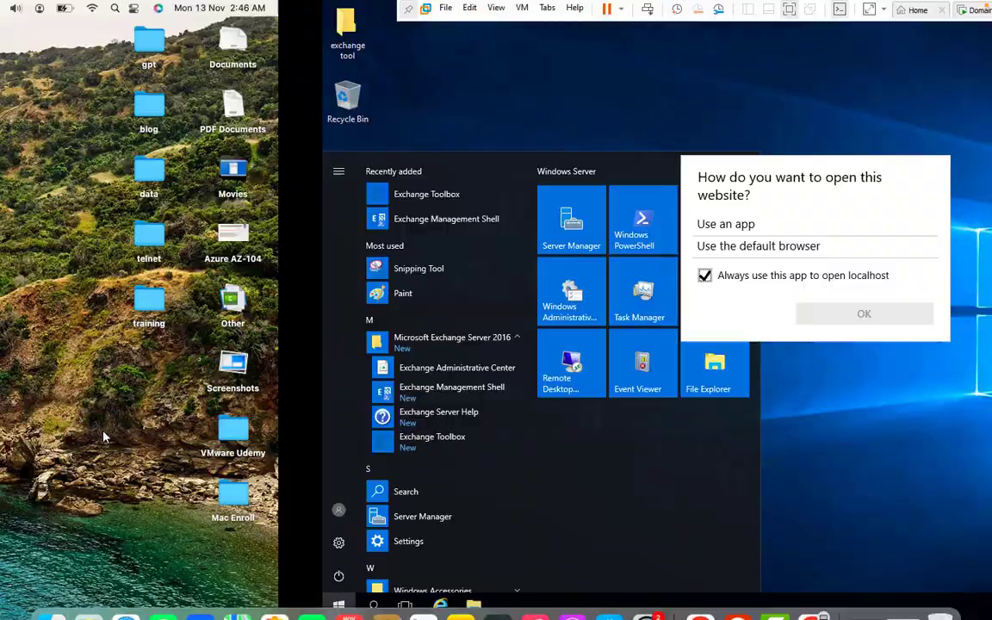
pyautogui.rightClick(773, 600)
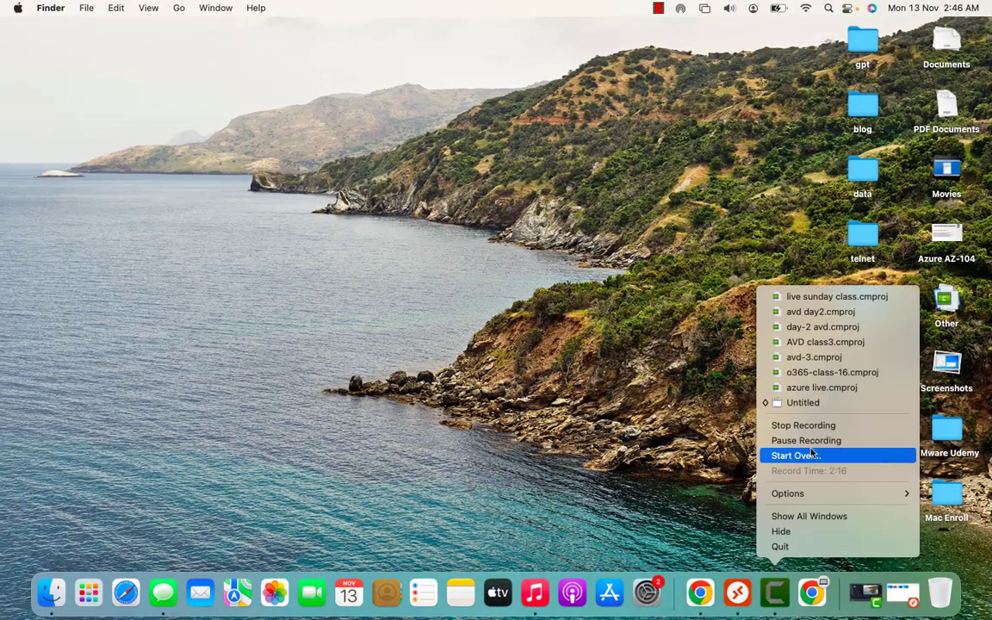
pyautogui.click(813, 442)
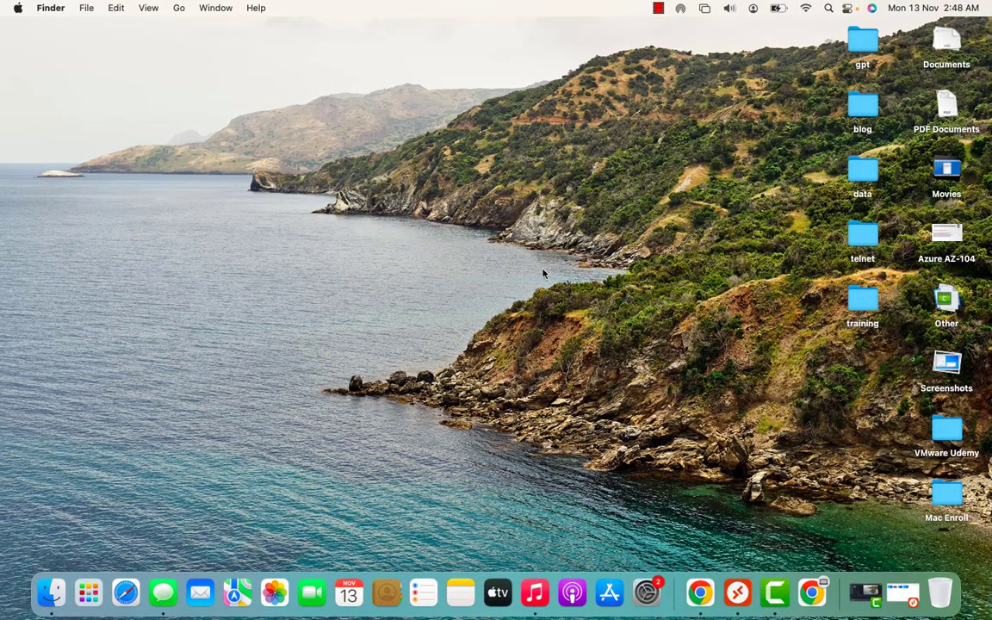
pyautogui.hotkey('ctrl', 'Right')
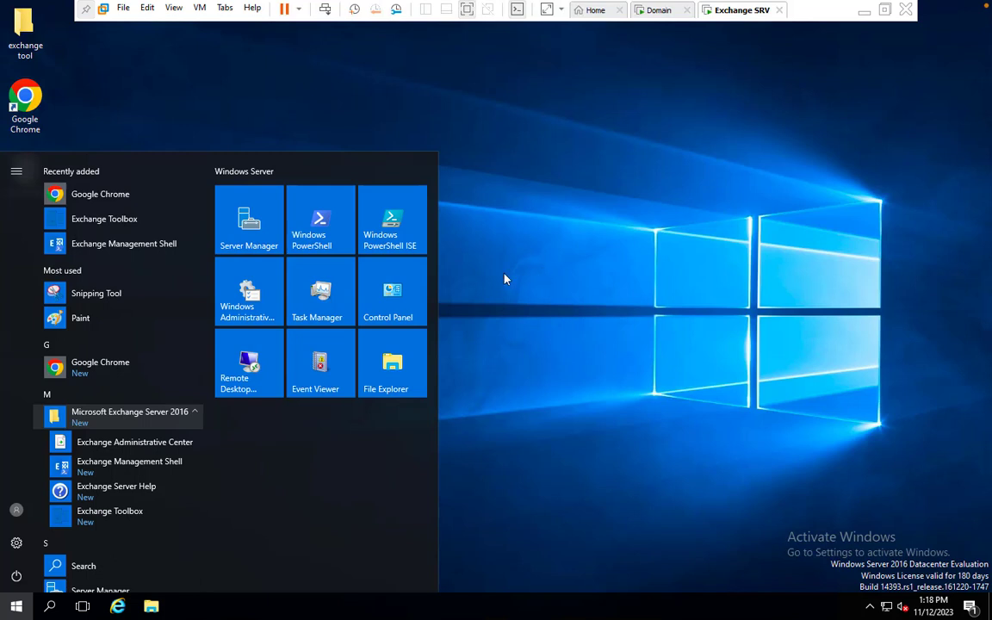
# Step: Open the Exchange Administrative Center link in Google Chrome, making Chrome the always-used app
pyautogui.click(119, 445)
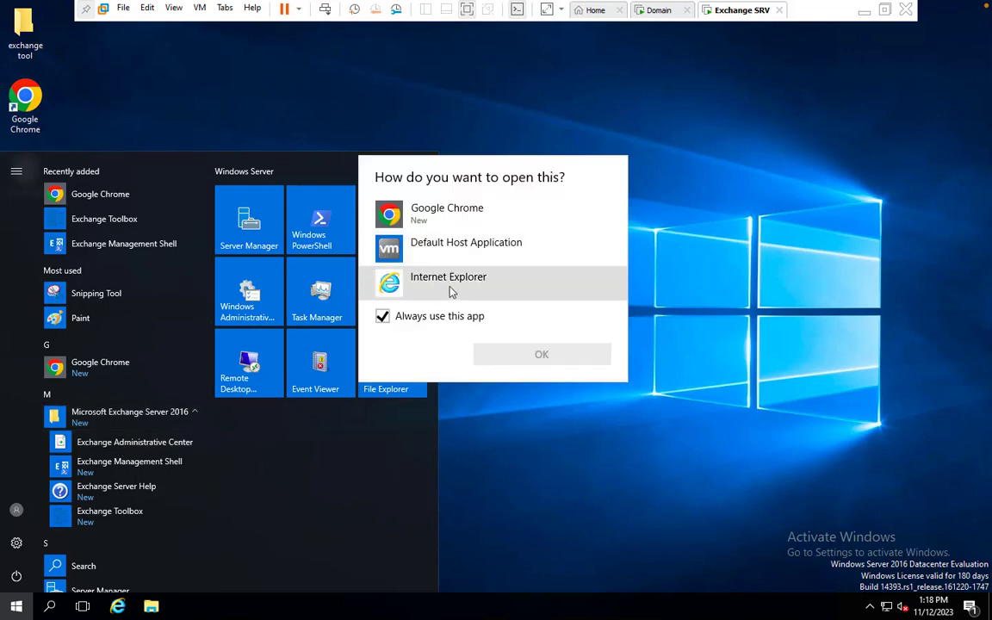
pyautogui.click(456, 217)
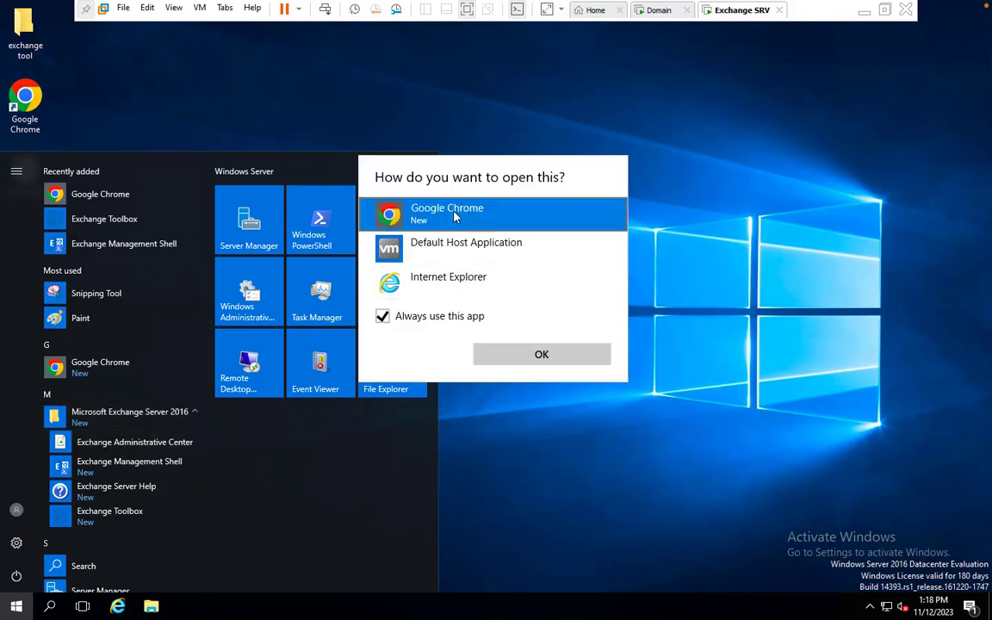
pyautogui.click(543, 360)
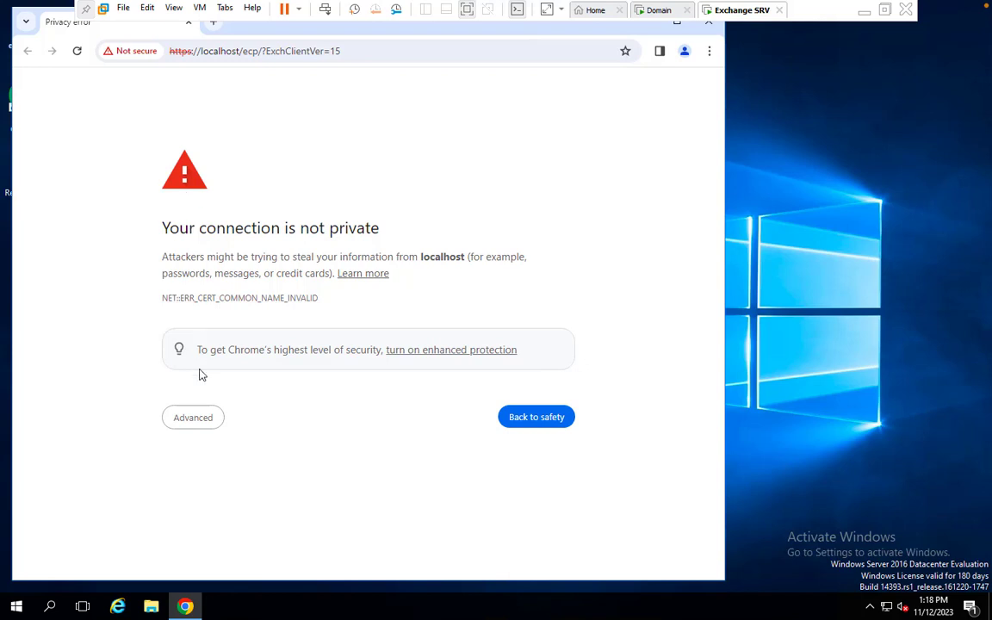
# Step: Proceed past the localhost certificate warning and enter the domain user name
pyautogui.click(193, 417)
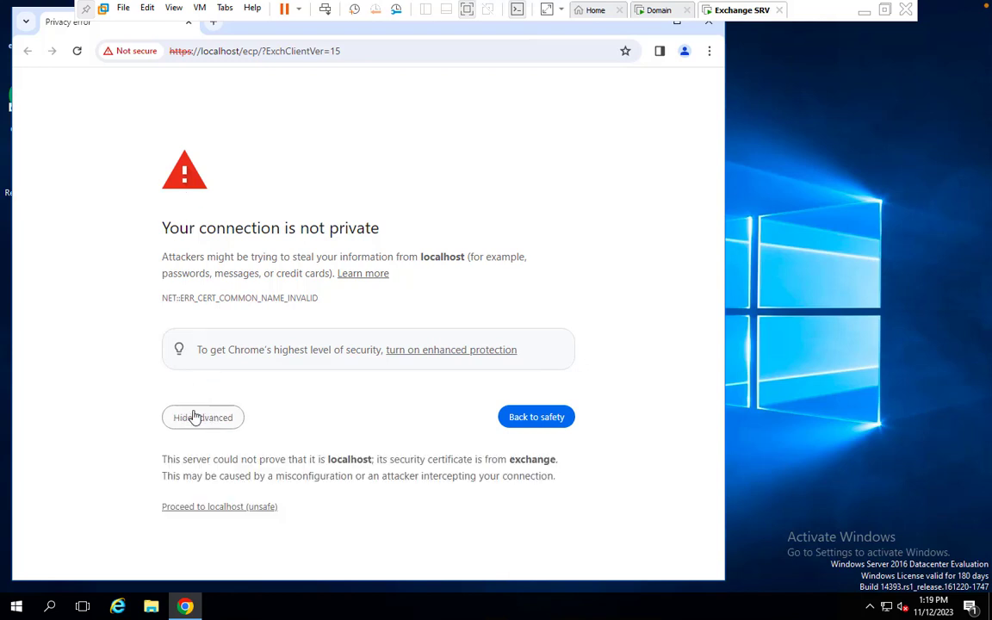
pyautogui.click(197, 514)
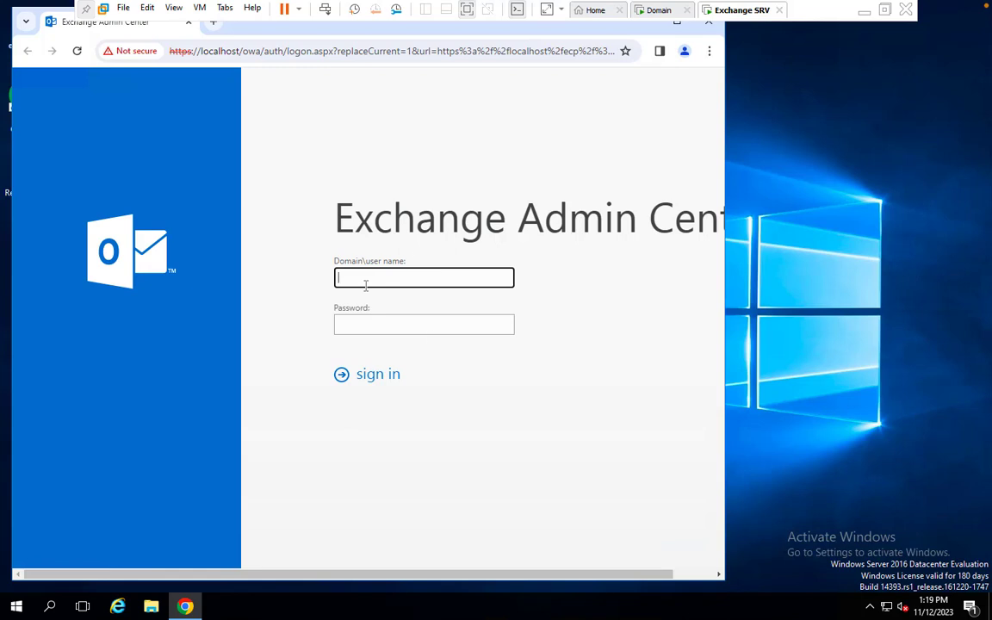
pyautogui.write('te')
pyautogui.write('lnet')
# Step: Enter the account password, retyping it after a mistake, and submit the sign-in
pyautogui.press('Tab')
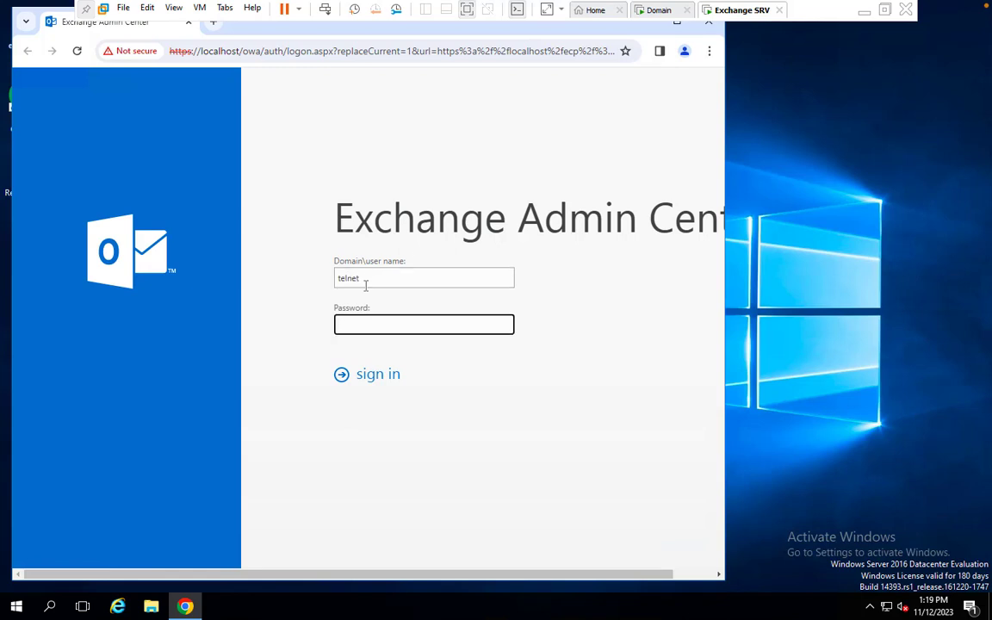
pyautogui.write('••••••••••')
pyautogui.hotkey('ctrl', 'a')
pyautogui.press('BackSpace')
pyautogui.write('•••••••')
pyautogui.click(380, 378)
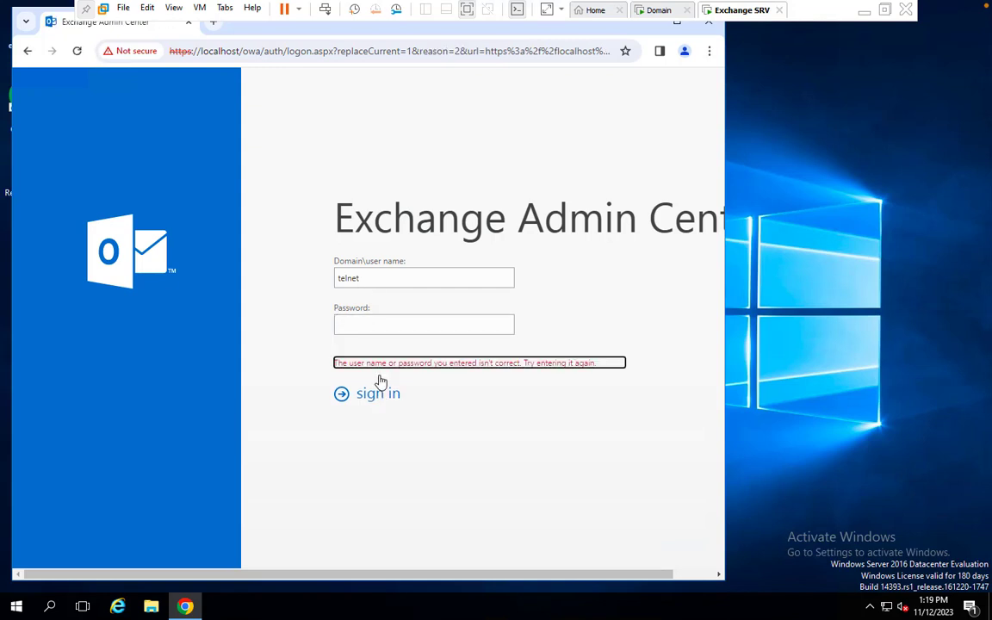
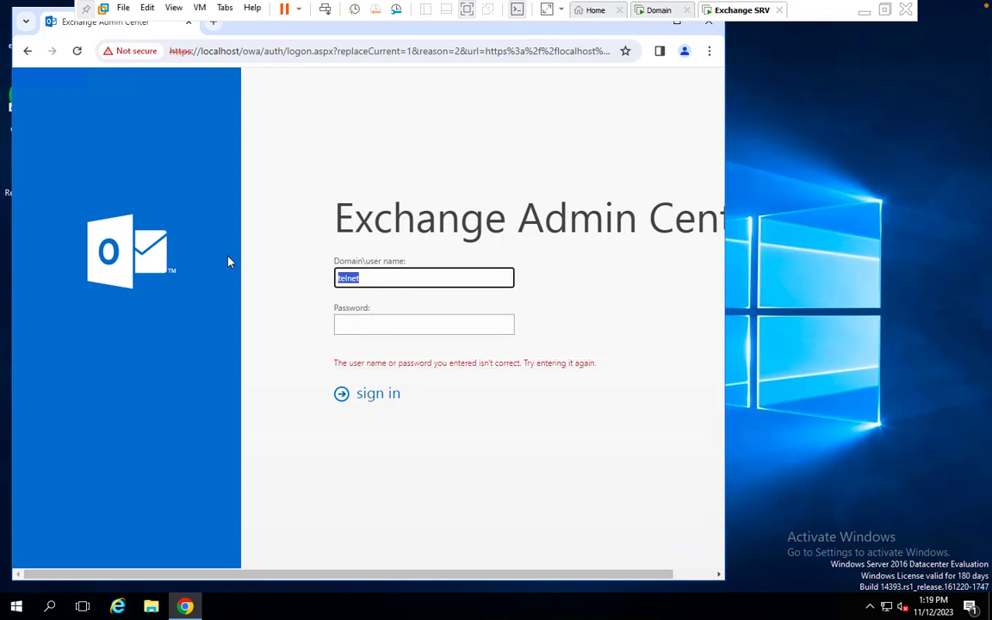
# Step: Sign in to the Exchange admin center as cloud.com\telnet with the account password
pyautogui.write('cloud.com\\telnet')
pyautogui.press('Tab')
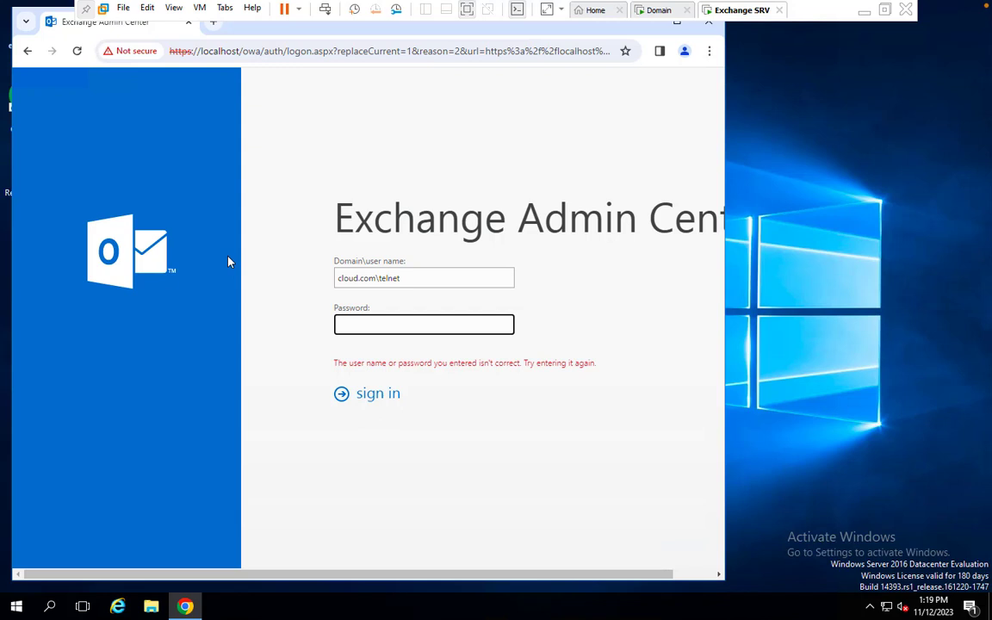
pyautogui.write('P@ssw0rd')
pyautogui.click(375, 397)
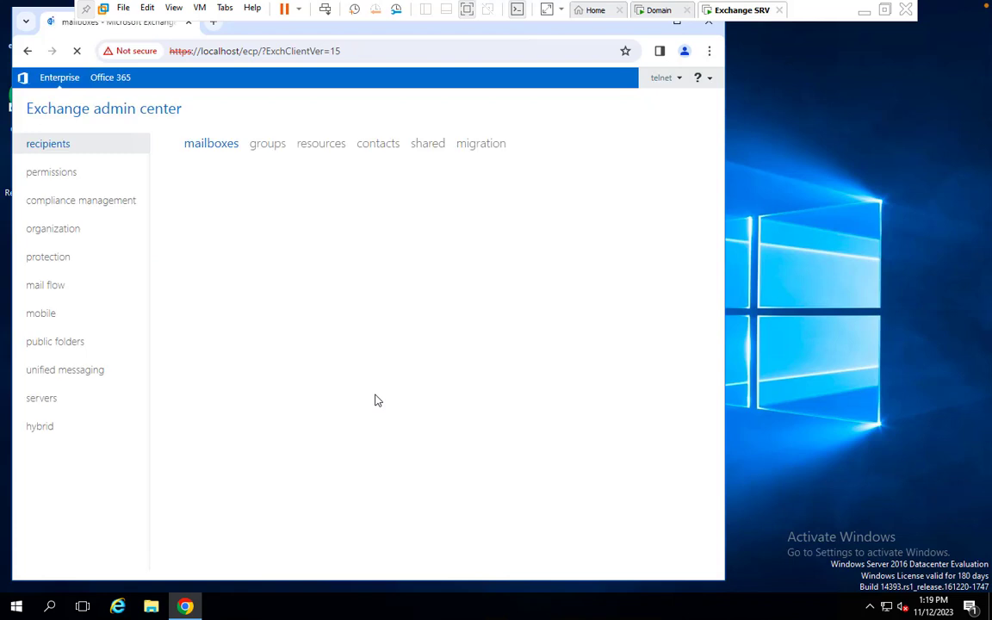
# Step: Maximize Chrome to show the mailbox list, then switch to the Domain virtual machine
pyautogui.click(677, 24)
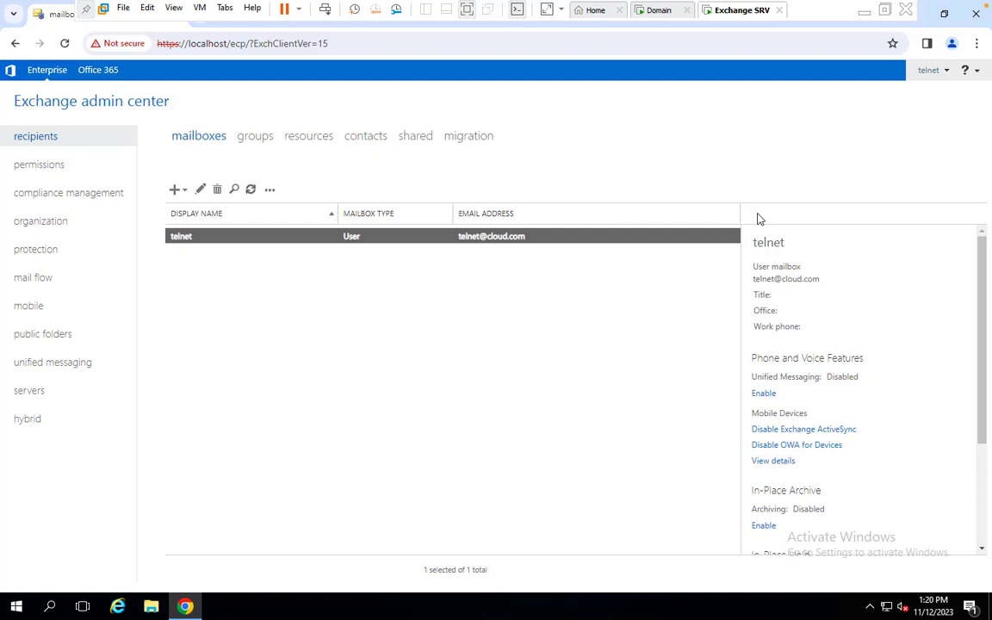
pyautogui.click(652, 12)
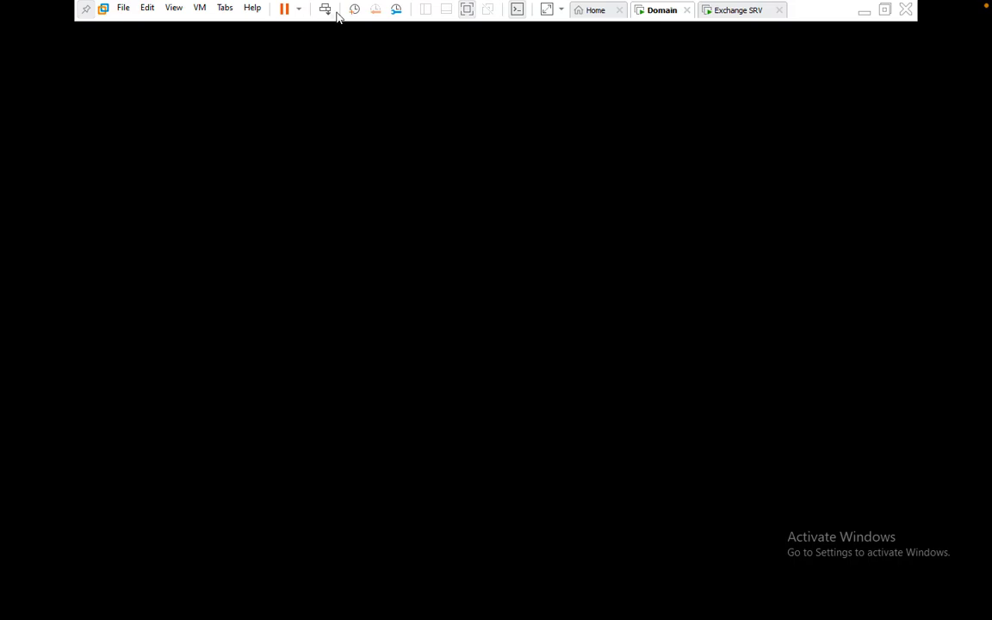
# Step: Log in to the Domain VM as CLOUD\Administrator, close the command prompt, and return to Exchange SRV
pyautogui.click(324, 11)
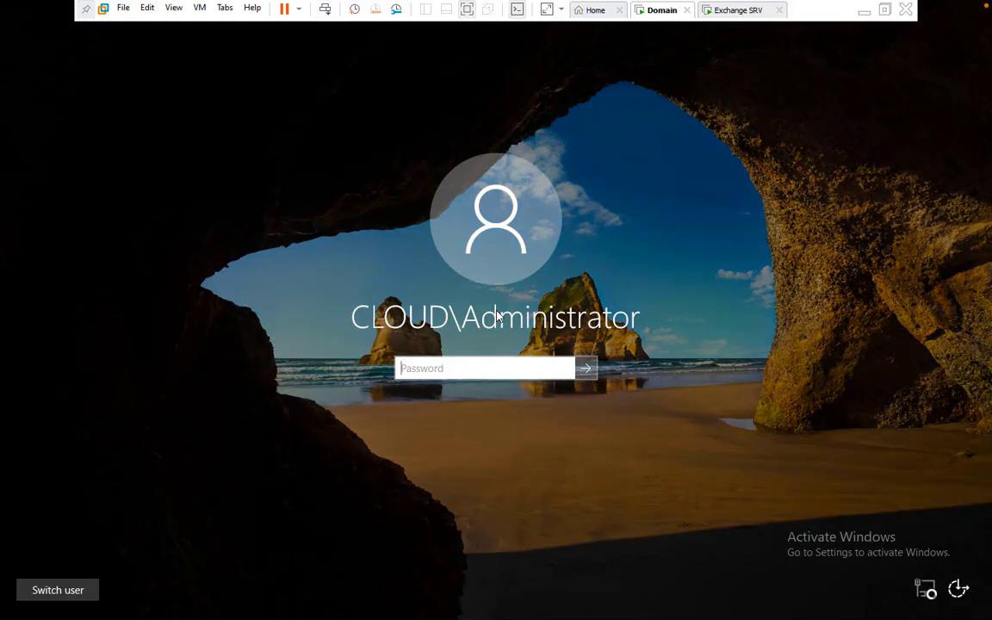
pyautogui.write('**********')
pyautogui.press('Return')
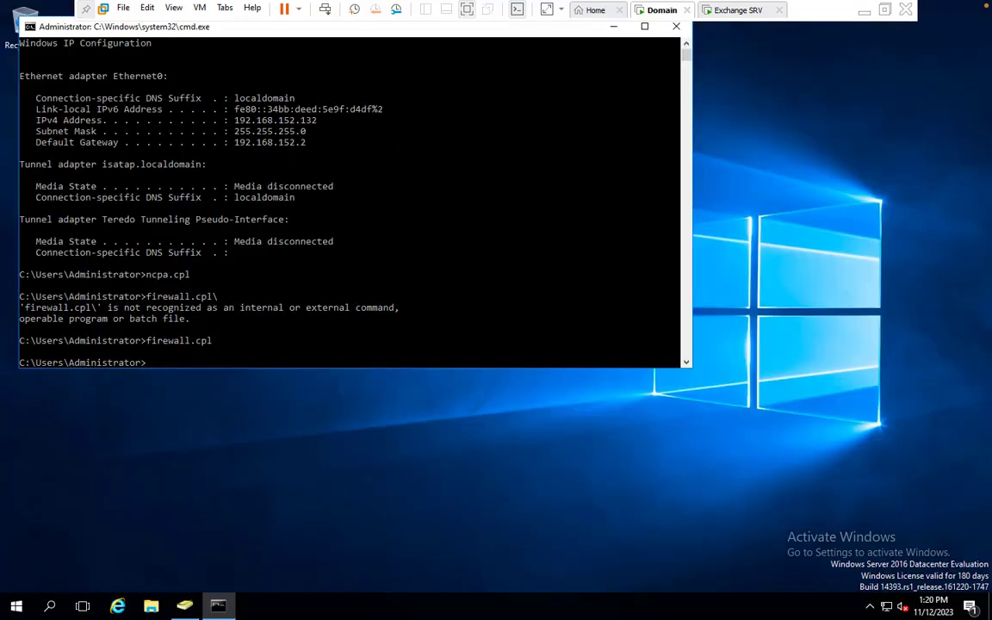
pyautogui.click(676, 27)
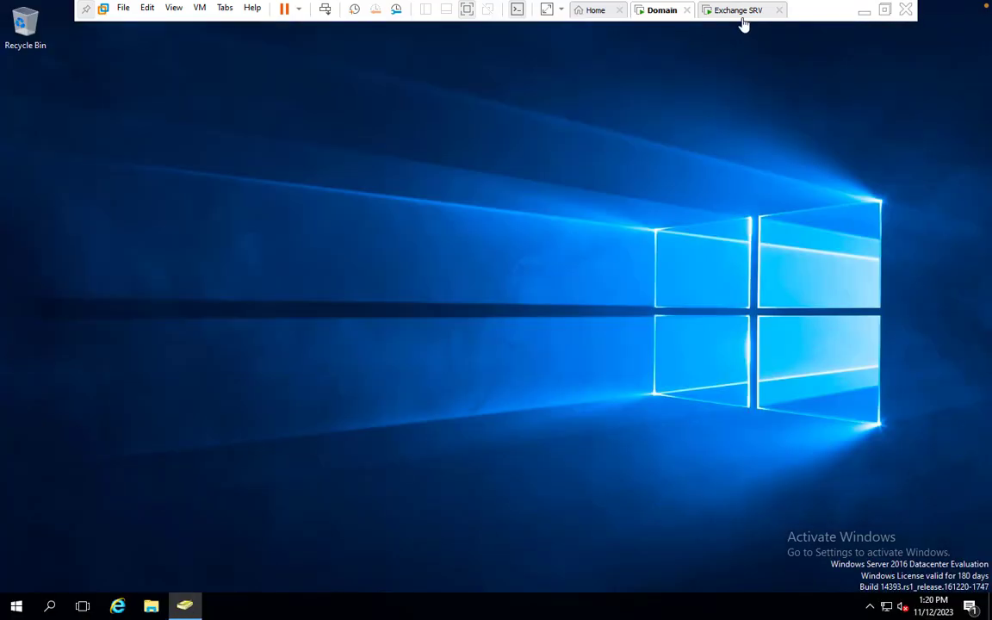
pyautogui.click(739, 11)
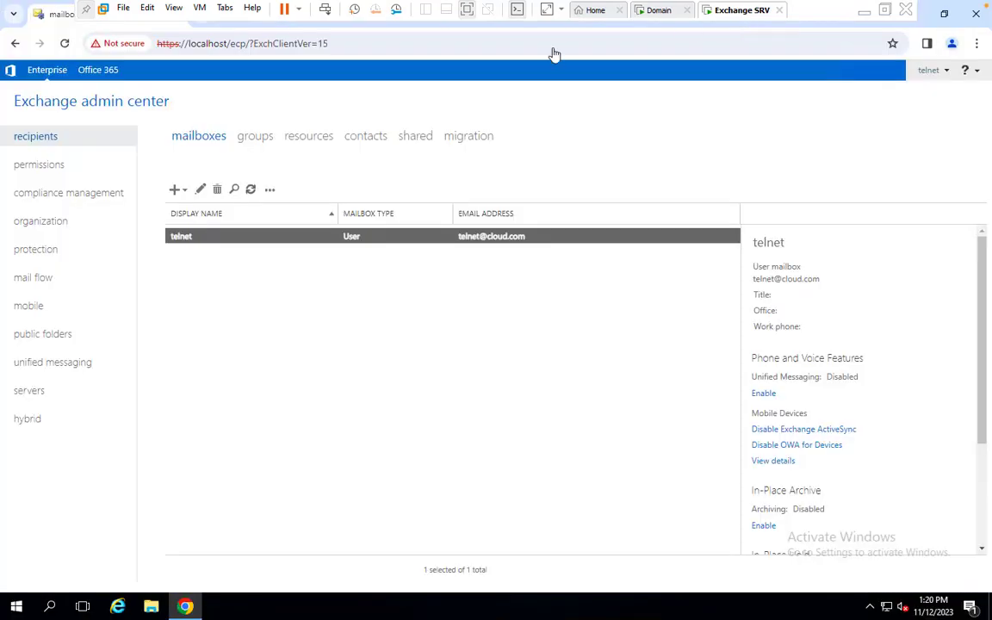
# Step: Start a new user mailbox and browse existing users, finding only Administrator, then go to the Domain VM
pyautogui.click(174, 191)
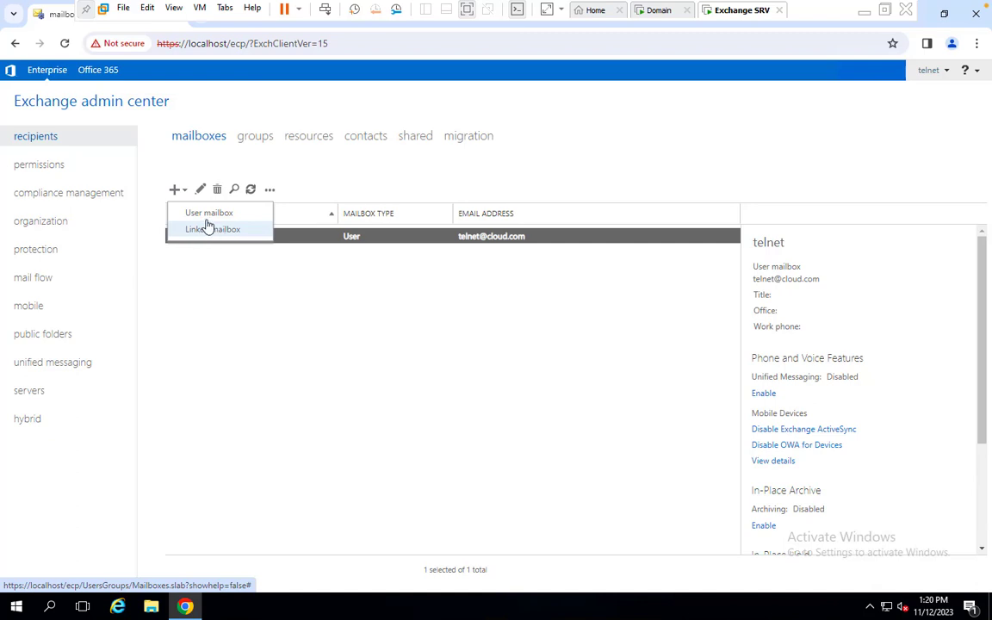
pyautogui.click(205, 214)
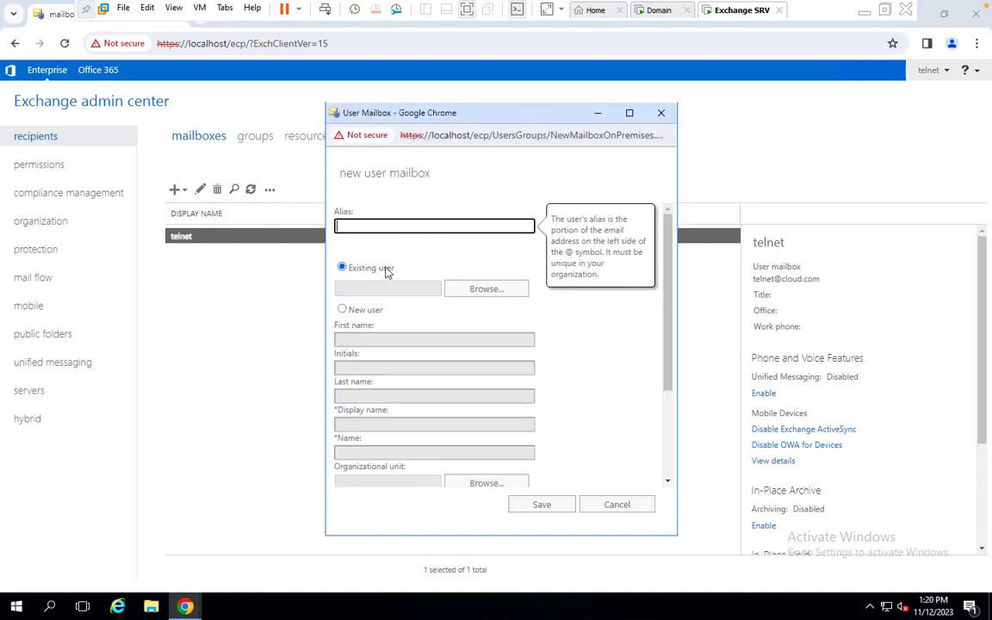
pyautogui.click(484, 293)
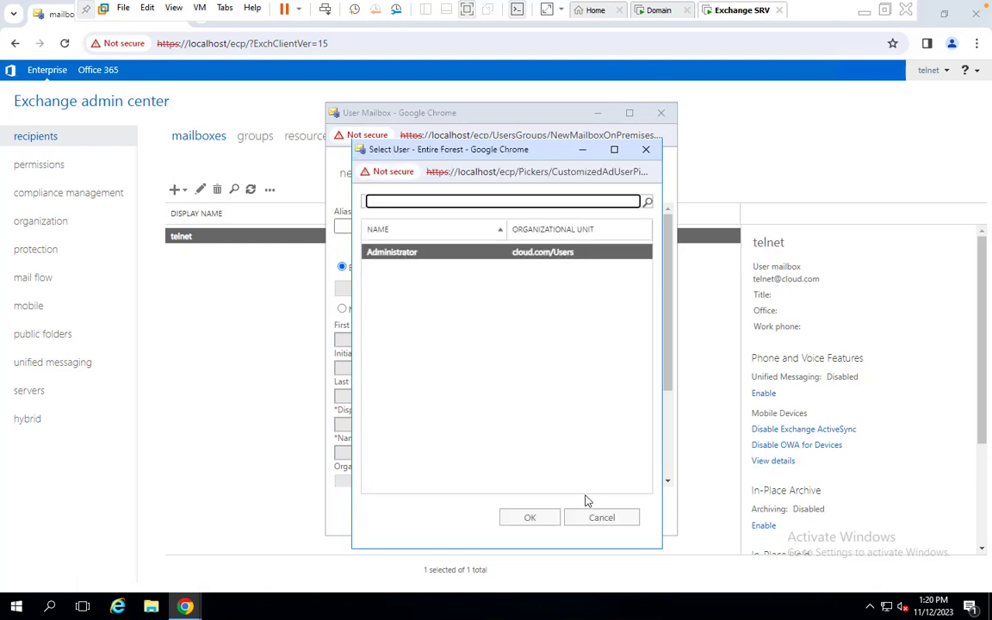
pyautogui.click(600, 519)
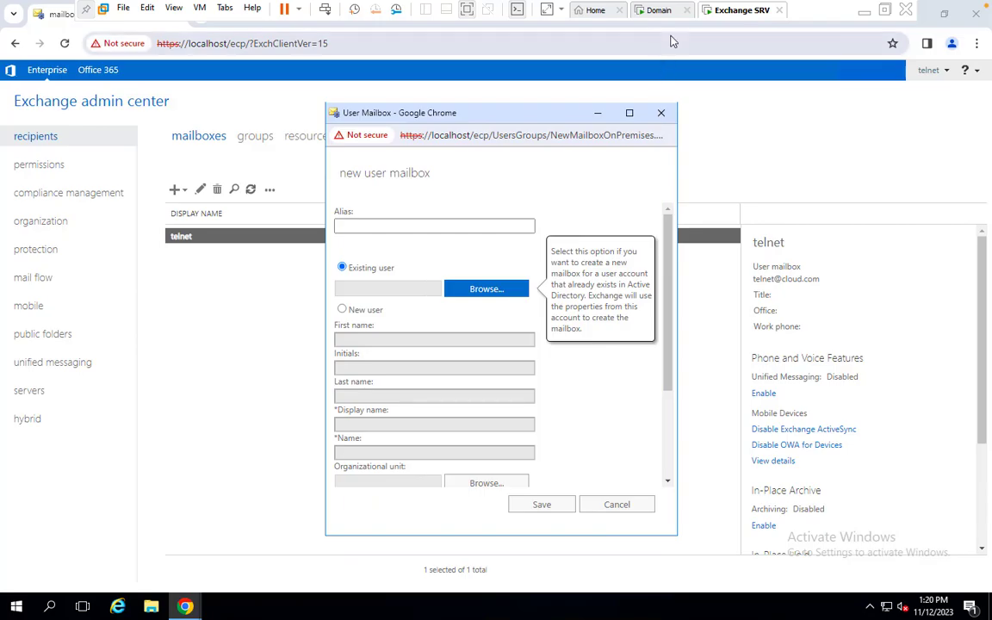
pyautogui.click(657, 11)
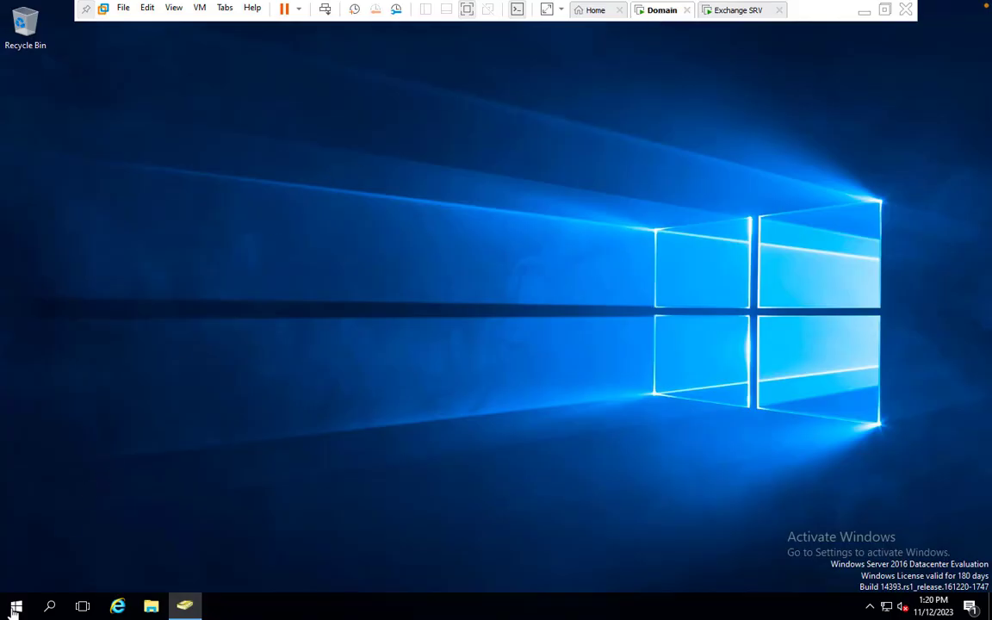
# Step: In Active Directory Users and Computers, create a new user with first name demo and logon name demo
pyautogui.click(184, 606)
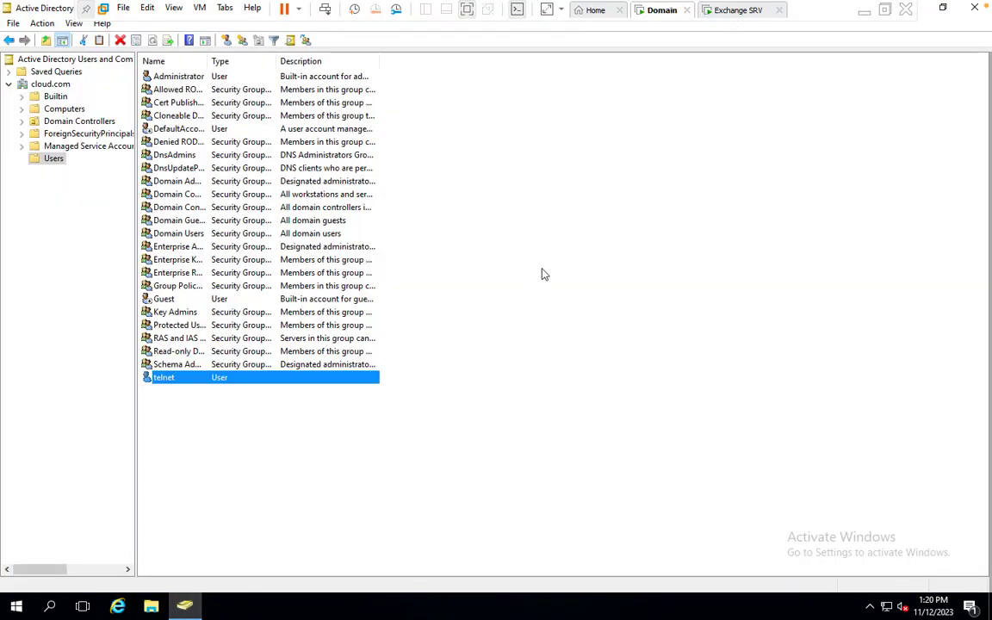
pyautogui.click(225, 39)
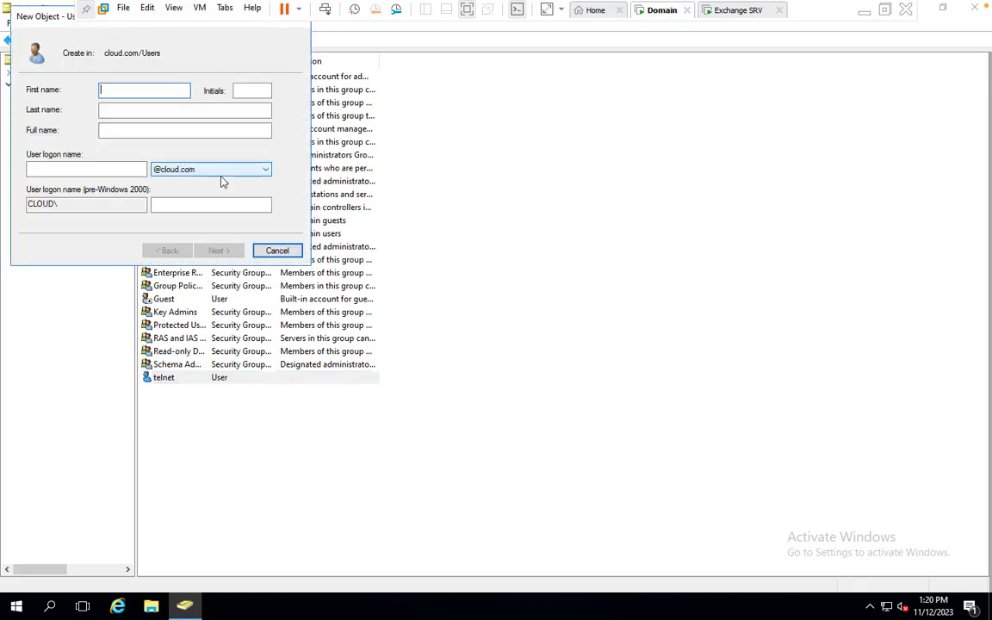
pyautogui.write('demo')
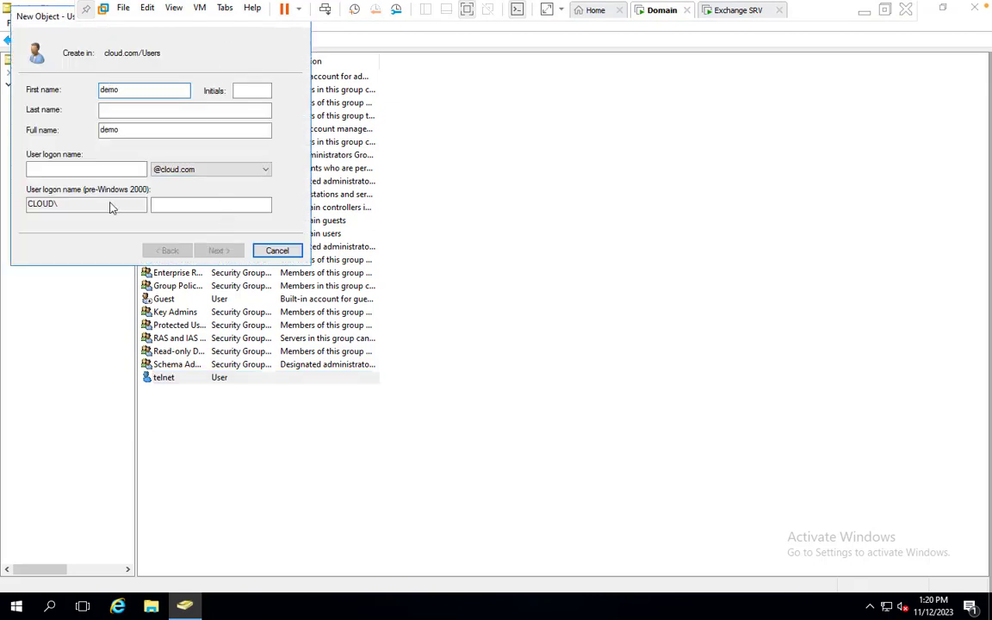
pyautogui.click(102, 169)
pyautogui.write('dem')
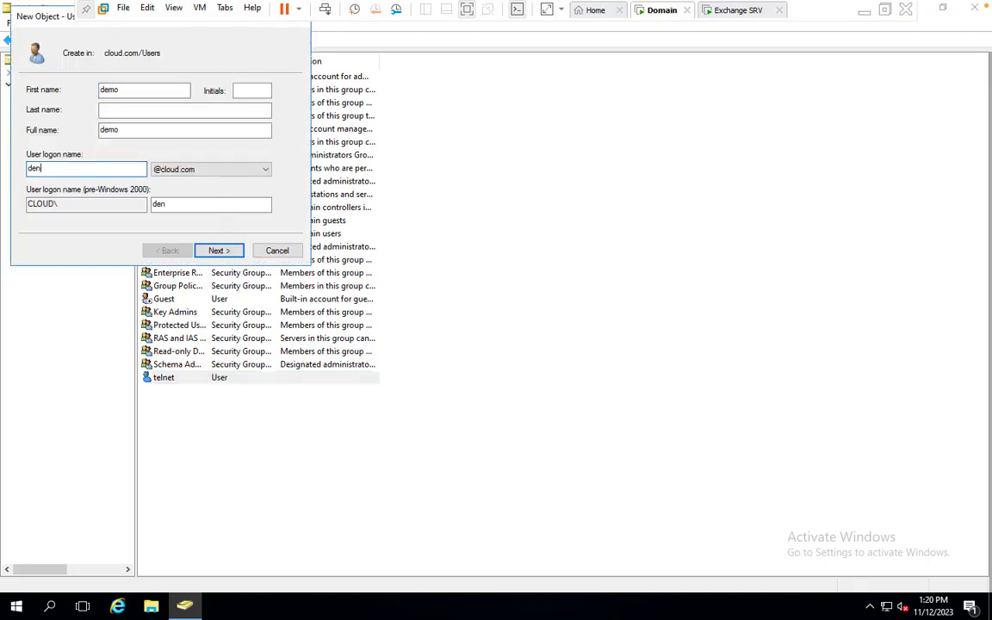
pyautogui.press('BackSpace')
pyautogui.write('mo')
pyautogui.click(215, 250)
# Step: Give demo a password without a forced change at next logon, finish, and return to Exchange SRV
pyautogui.click(30, 135)
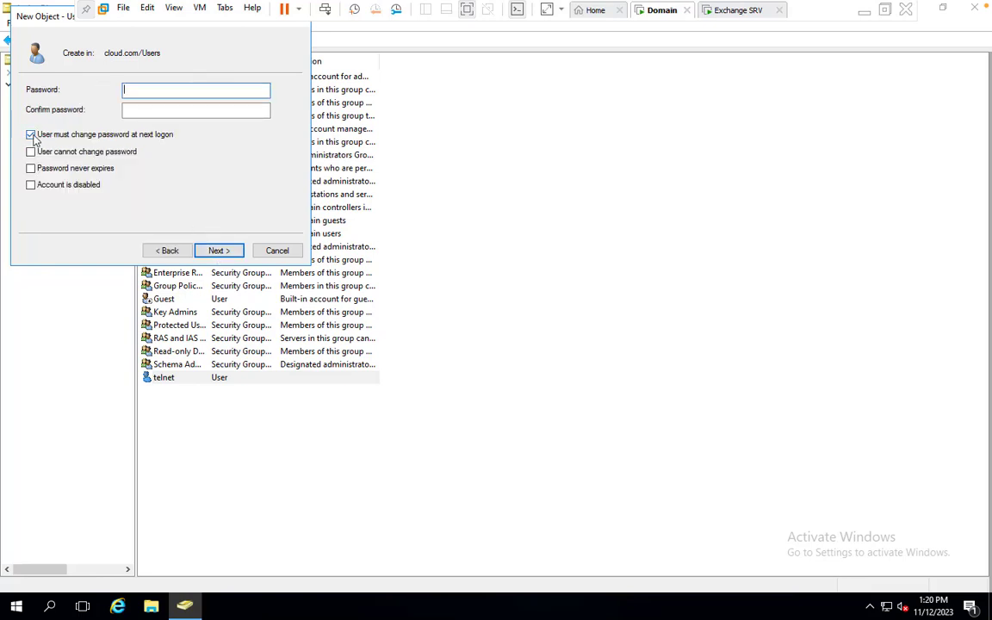
pyautogui.click(139, 90)
pyautogui.write('•••••••••')
pyautogui.press('Tab')
pyautogui.write('••••••')
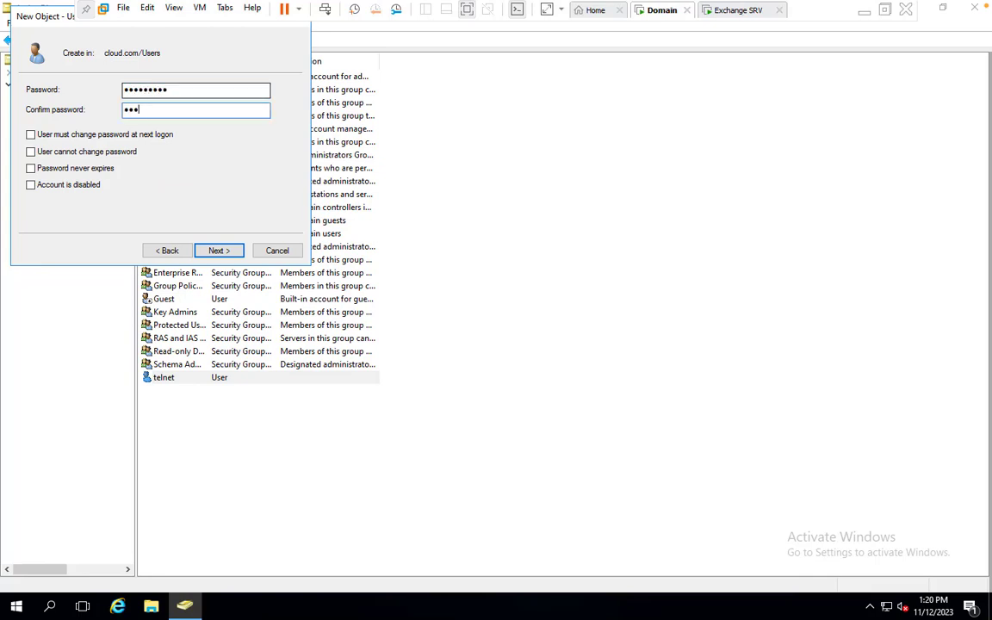
pyautogui.write('•••')
pyautogui.click(230, 249)
pyautogui.click(229, 251)
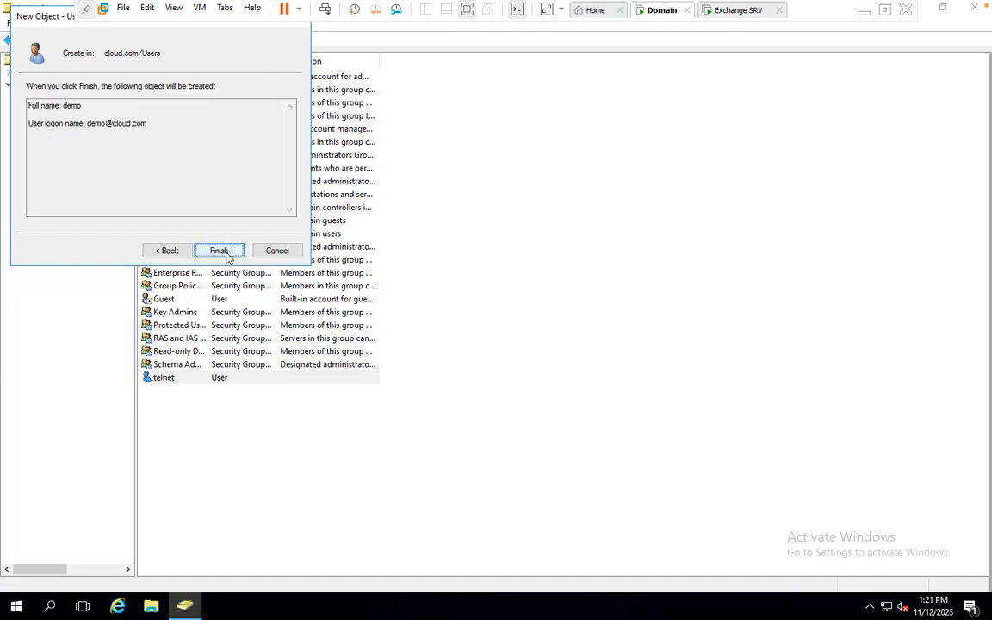
pyautogui.click(738, 11)
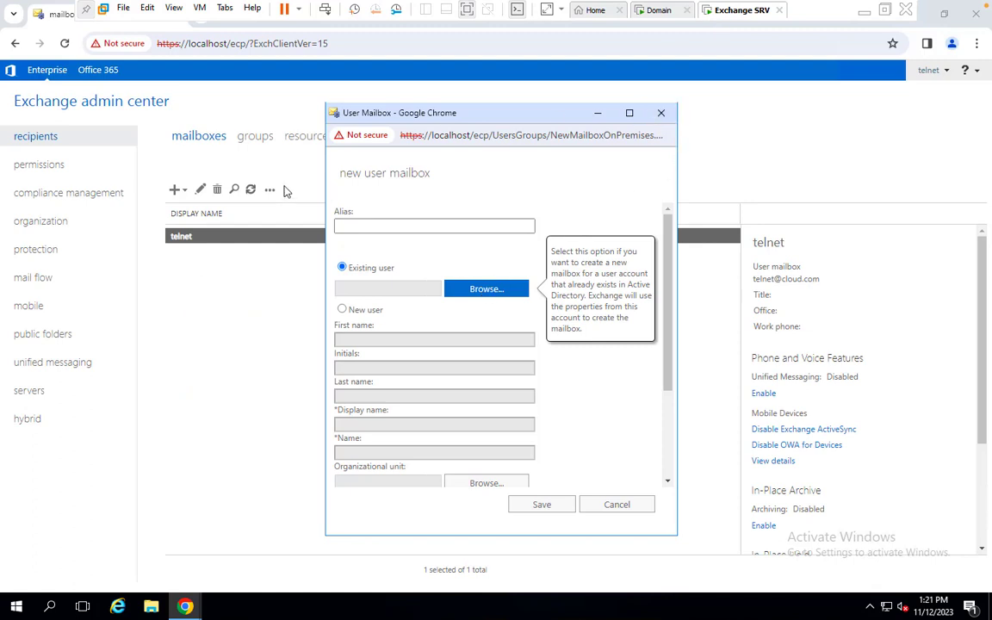
# Step: Discard the unfinished mailbox form and start a fresh user mailbox
pyautogui.click(663, 114)
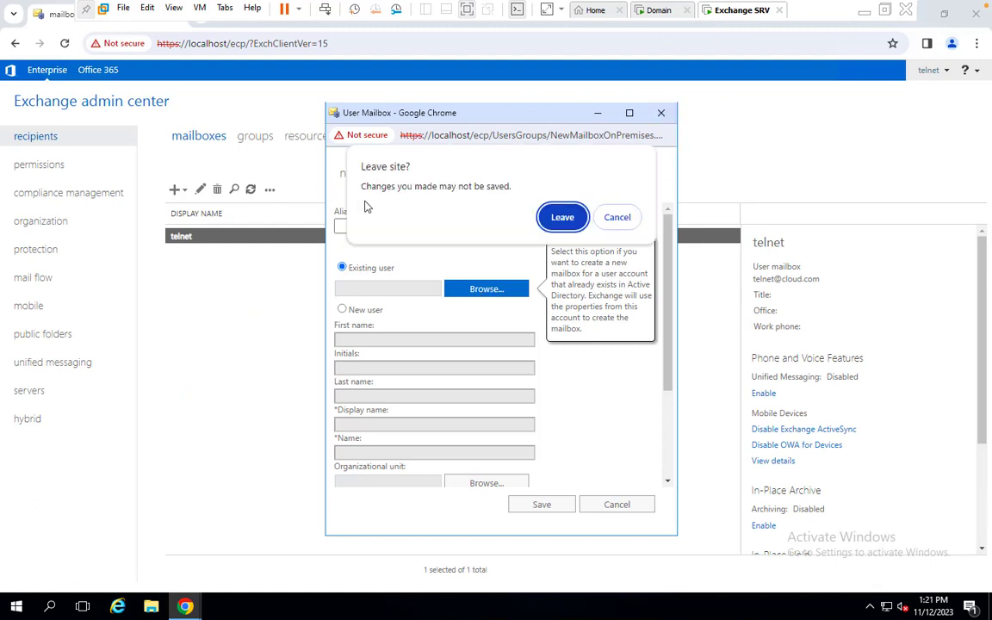
pyautogui.click(576, 217)
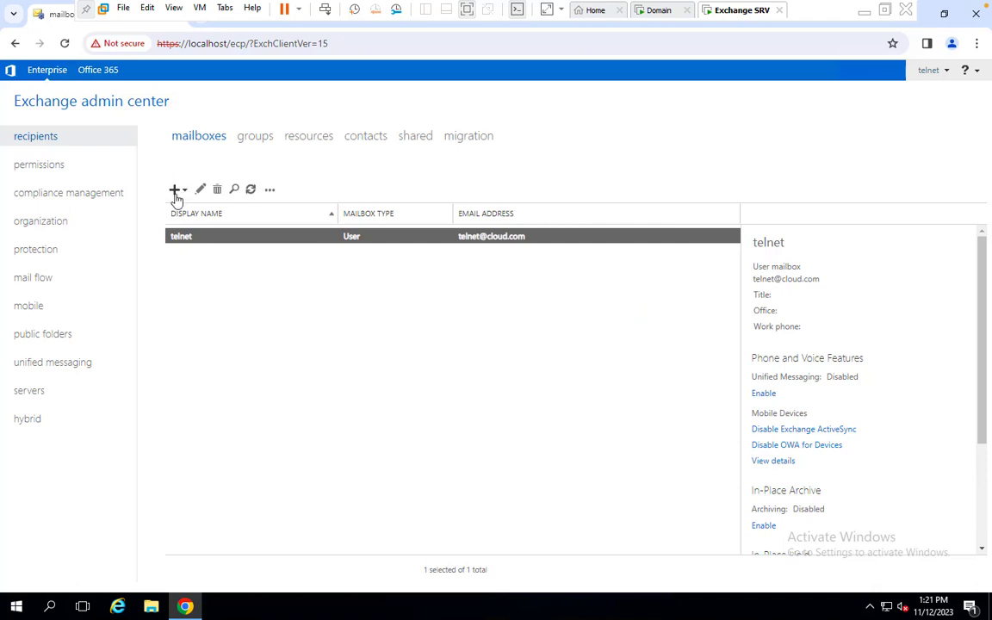
pyautogui.click(175, 189)
pyautogui.click(196, 216)
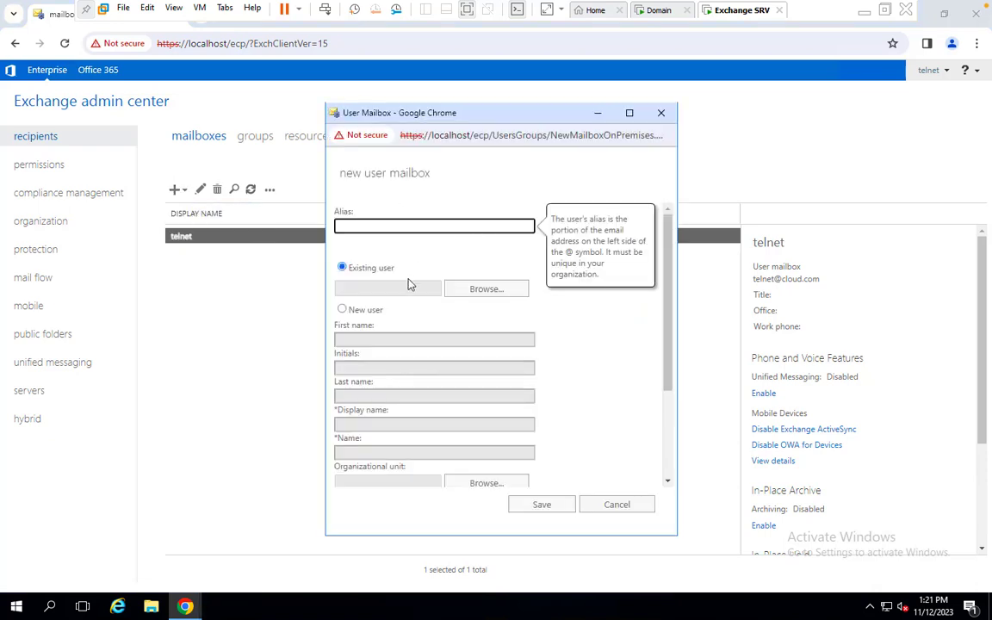
# Step: Choose demo as the existing user, save the mailbox, and leave the VM for the macOS desktop
pyautogui.click(473, 288)
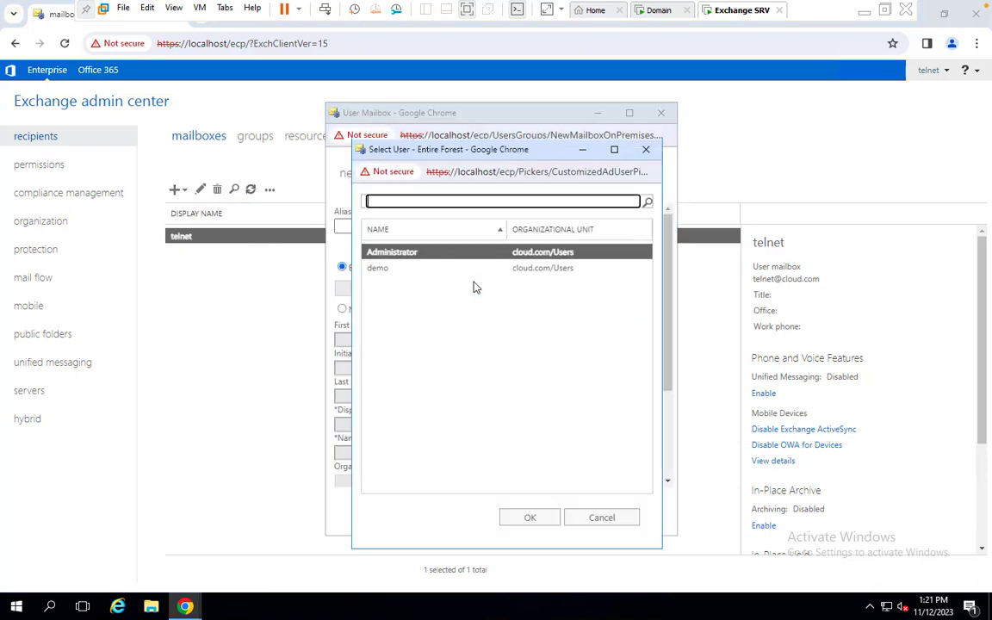
pyautogui.click(388, 271)
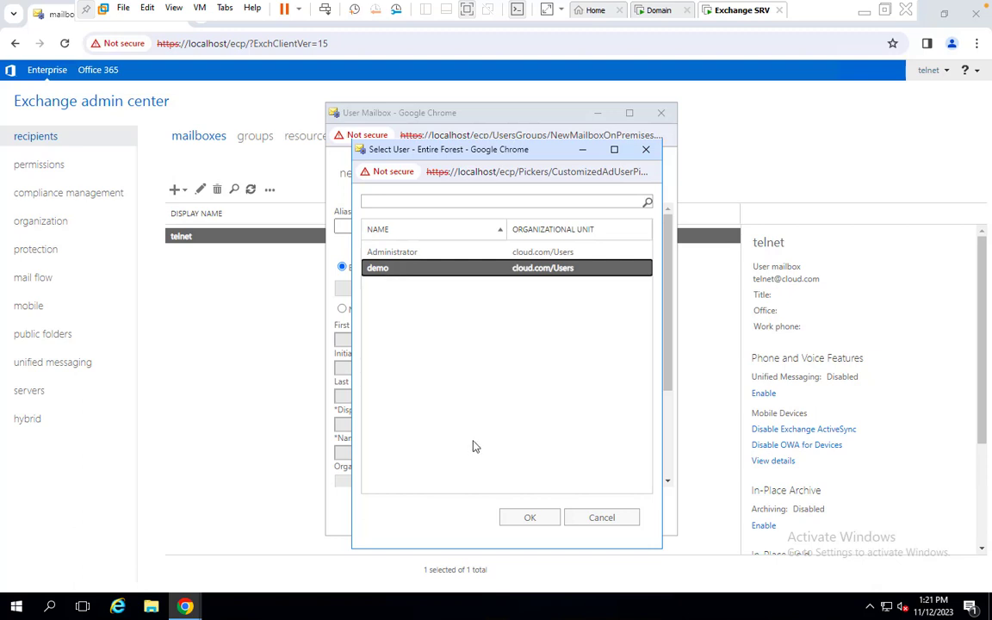
pyautogui.click(532, 517)
pyautogui.click(553, 503)
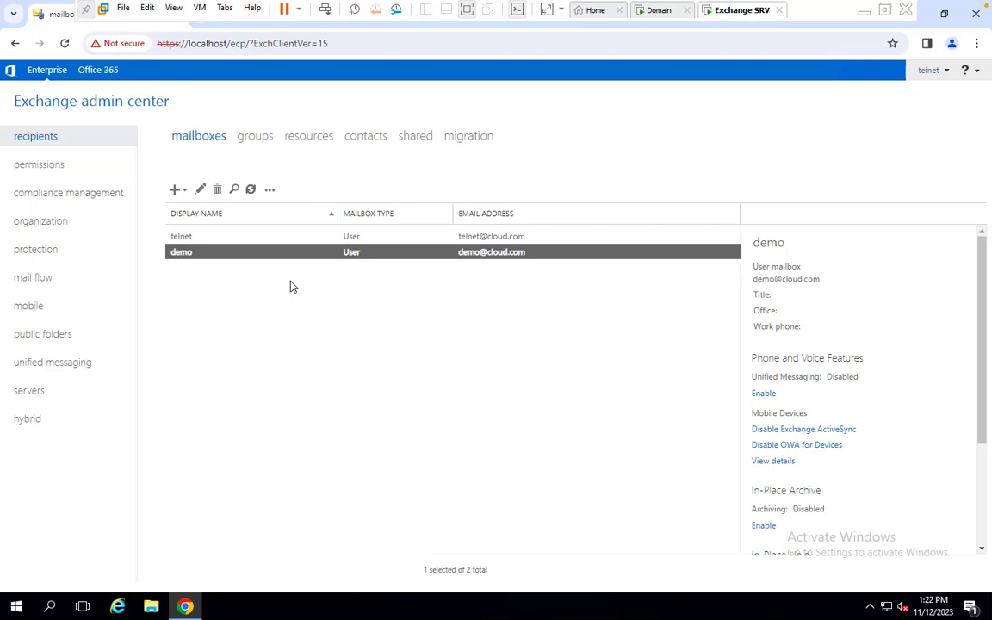
pyautogui.hotkey('ctrl', 'Left')
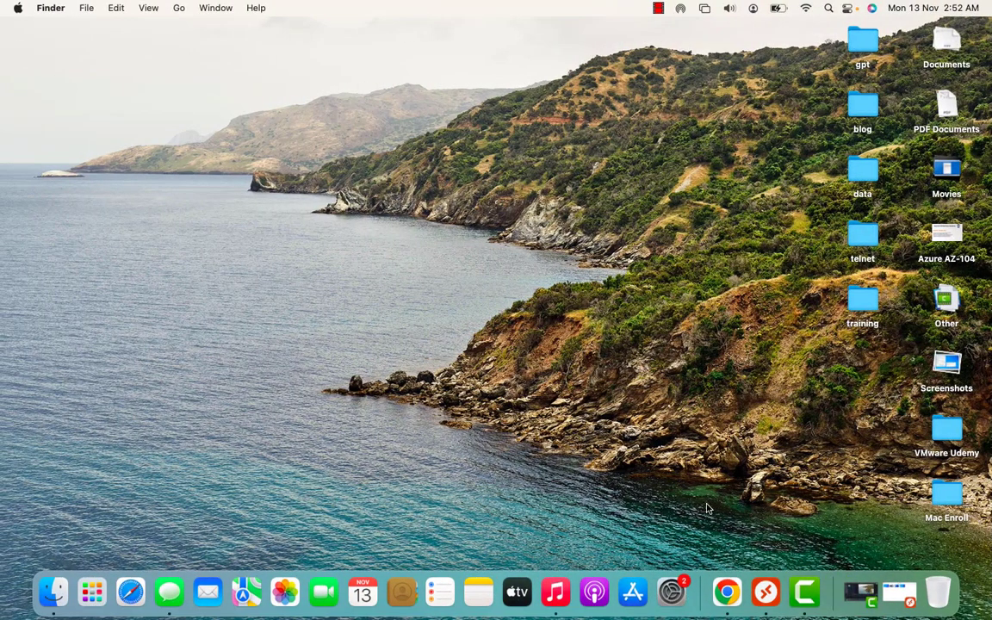